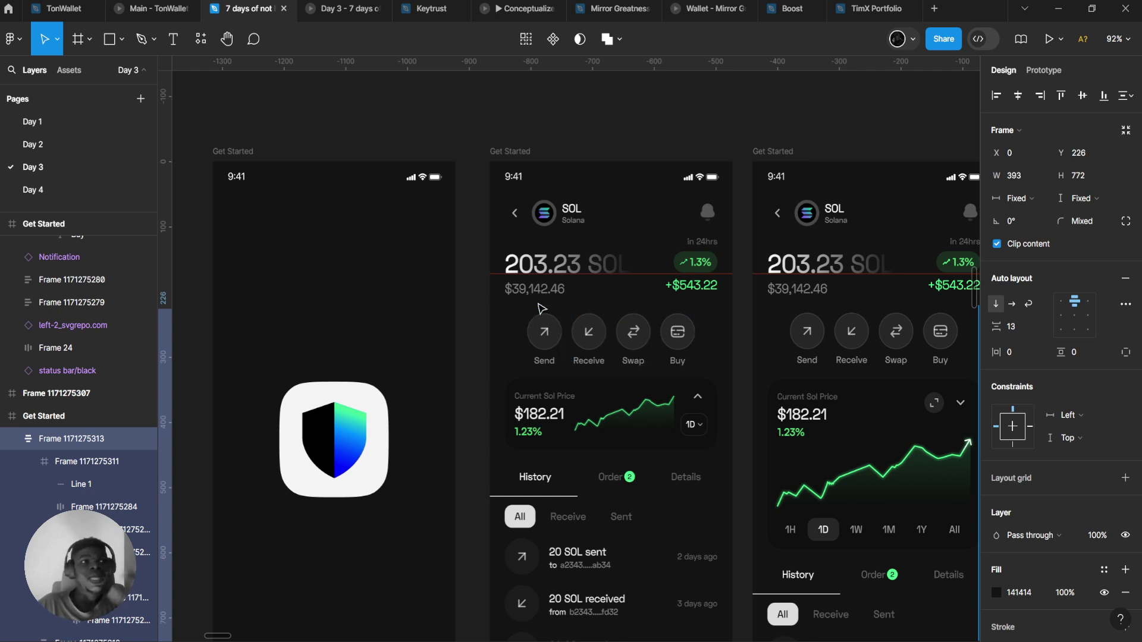
- Preview the Day 3 prototype, toggle the Current Sol Price card between collapsed and expanded states, and return to the editor
{"action": "scroll", "coordinate": [523, 279], "scroll_direction": "right", "scroll_amount": 1}
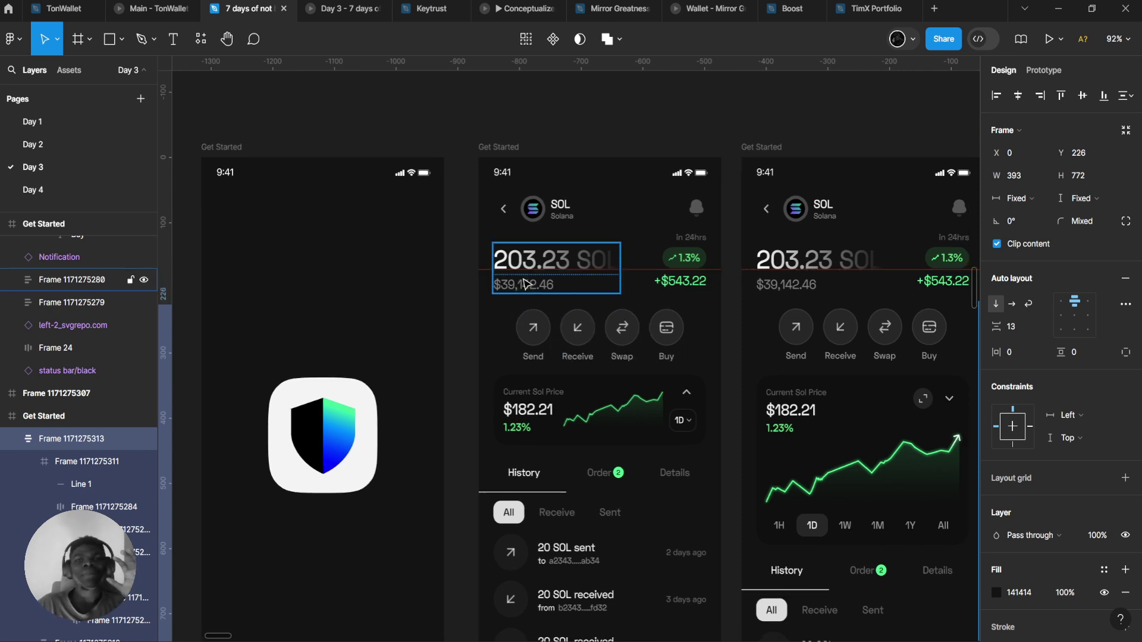
{"action": "left_click", "coordinate": [332, 5]}
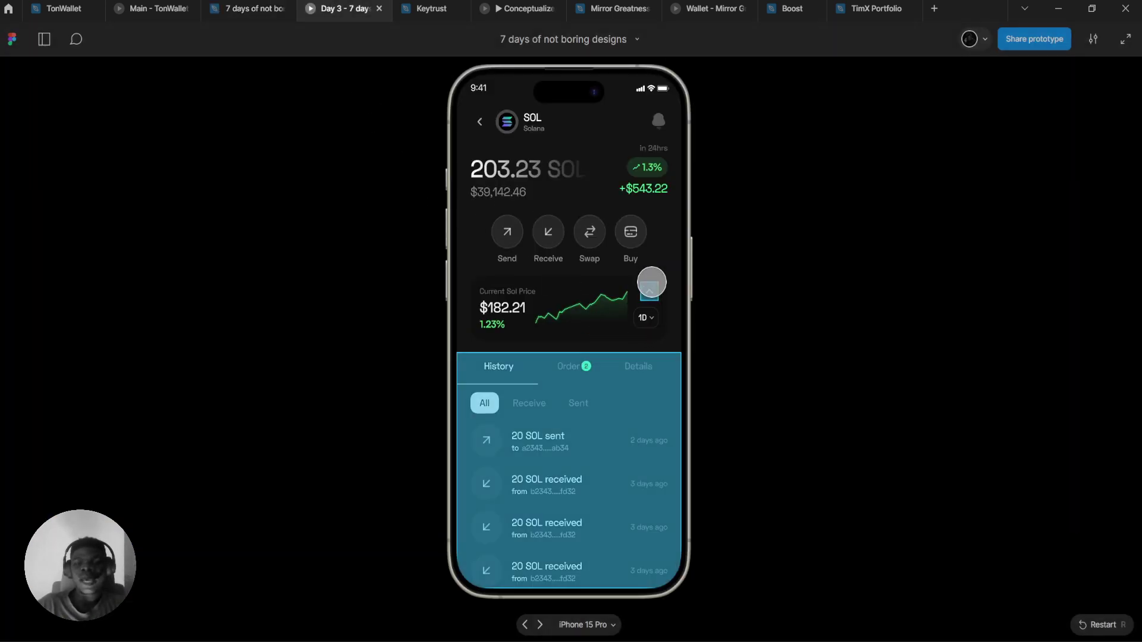
{"action": "left_click", "coordinate": [652, 294]}
{"action": "left_click", "coordinate": [656, 297]}
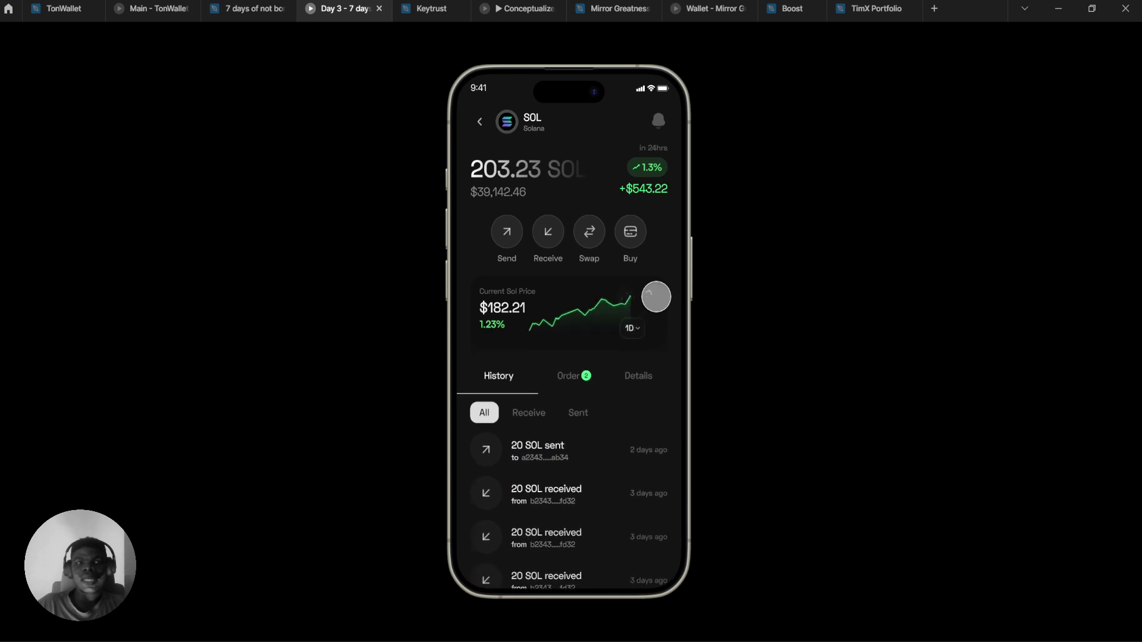
{"action": "left_click", "coordinate": [652, 298]}
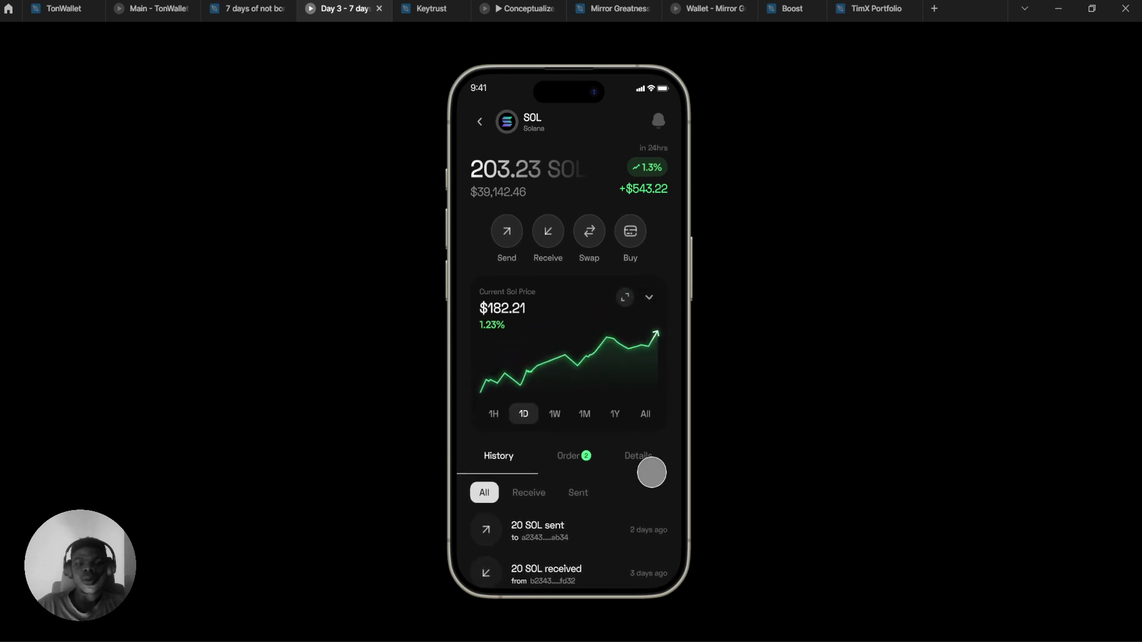
{"action": "left_click_drag", "start_coordinate": [650, 471], "coordinate": [640, 428]}
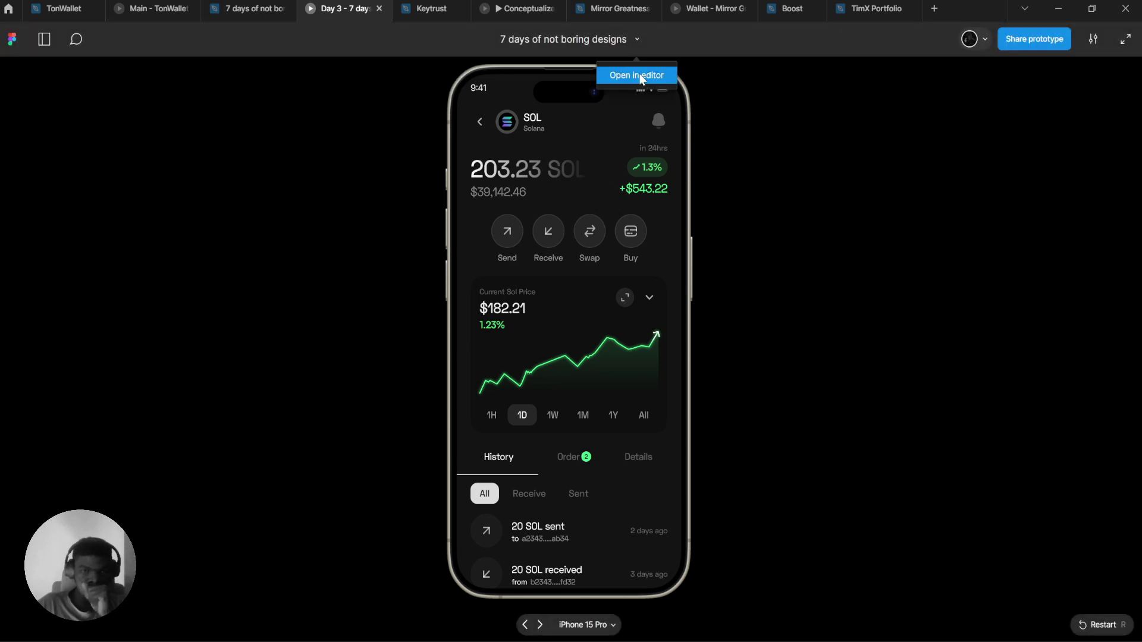
{"action": "left_click", "coordinate": [637, 76]}
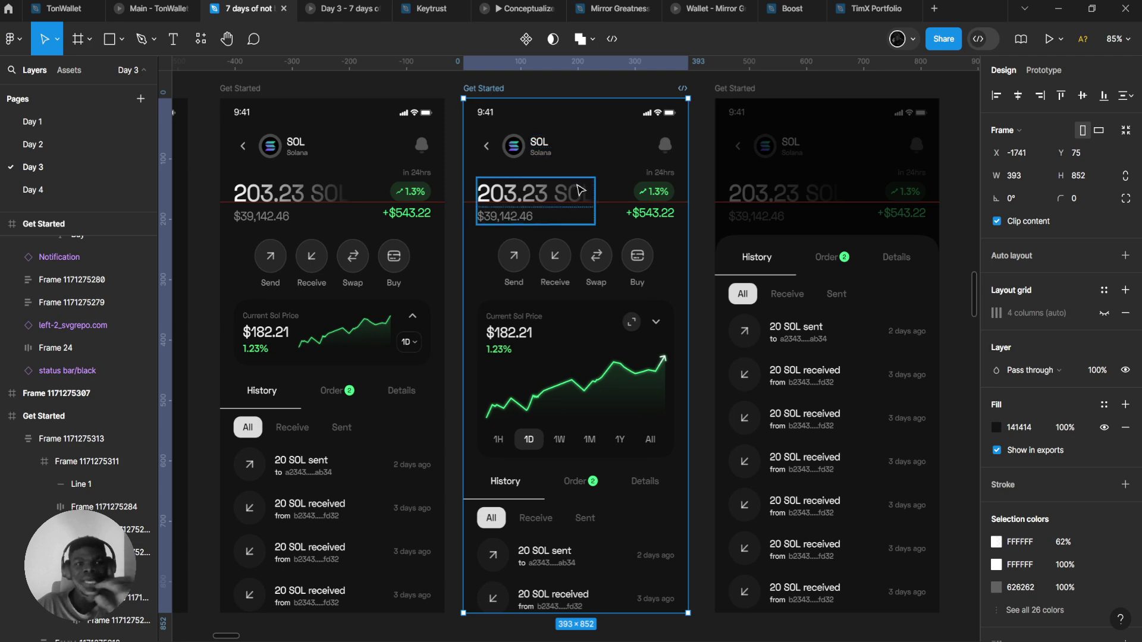
{"action": "scroll", "coordinate": [553, 262], "scroll_direction": "left", "scroll_amount": 5}
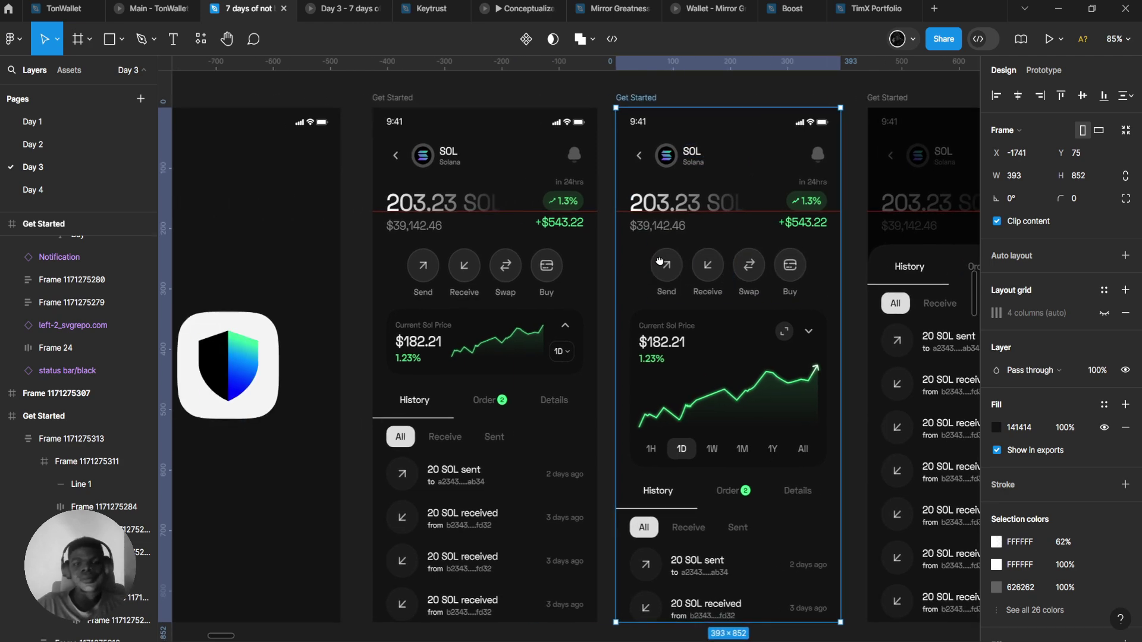
{"action": "scroll", "coordinate": [470, 267], "scroll_direction": "up", "scroll_amount": 2}
{"action": "scroll", "coordinate": [523, 282], "scroll_direction": "left", "scroll_amount": 3}
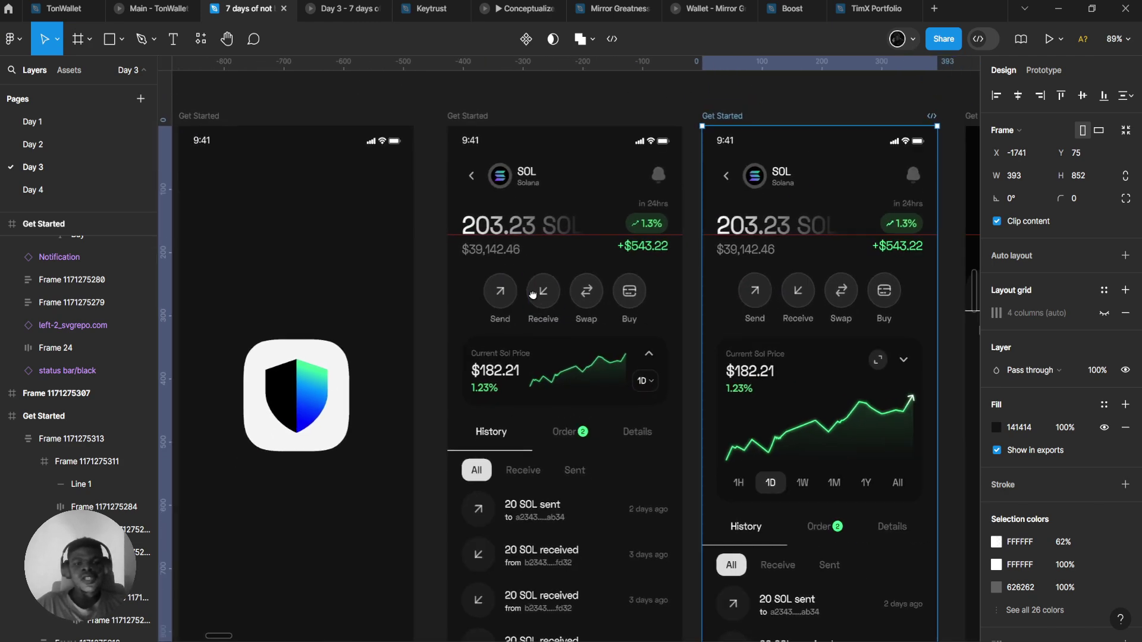
{"action": "scroll", "coordinate": [580, 299], "scroll_direction": "down", "scroll_amount": 1}
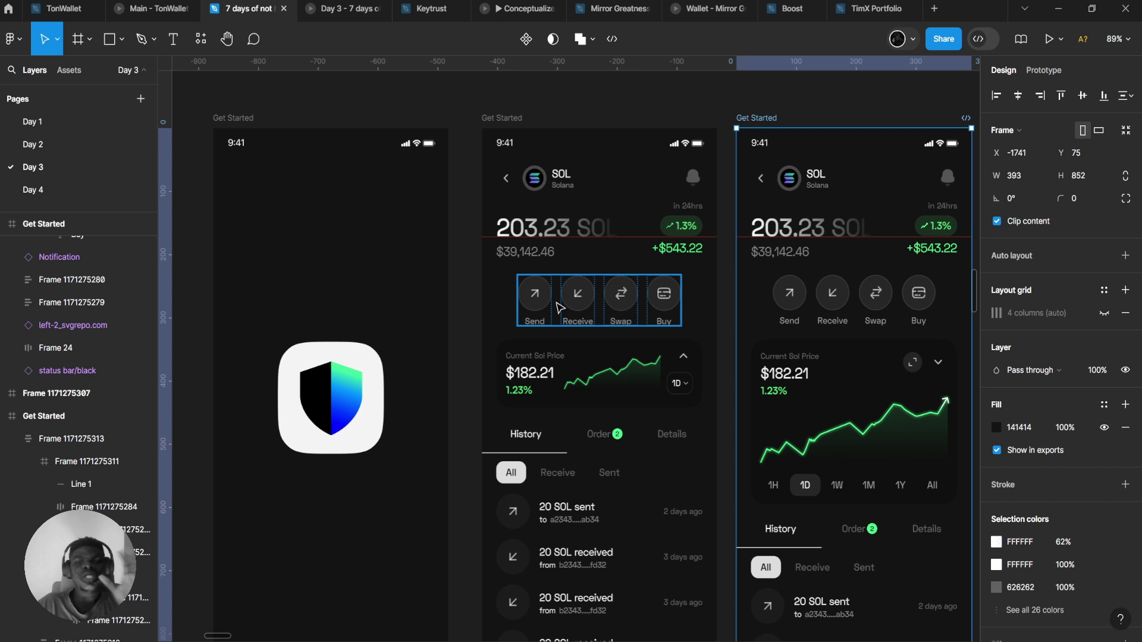
{"action": "scroll", "coordinate": [559, 306], "scroll_direction": "down", "scroll_amount": 1}
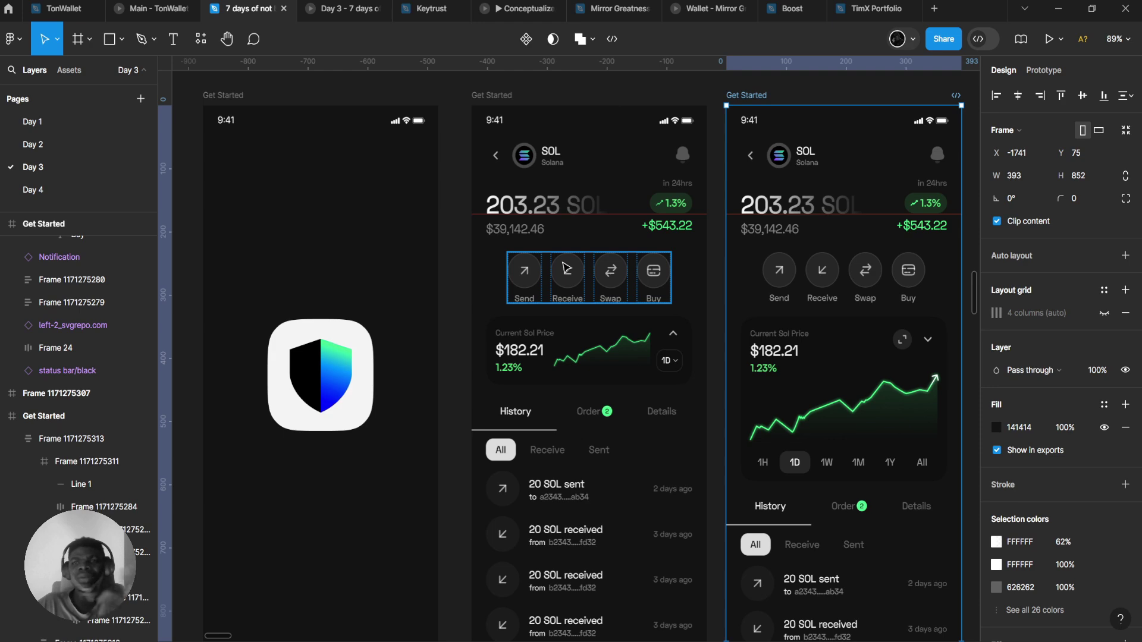
- Move the original SOL wallet screenshot from the reference row below up beside the shield splash screen frame
{"action": "scroll", "coordinate": [566, 269], "scroll_direction": "down", "scroll_amount": 10}
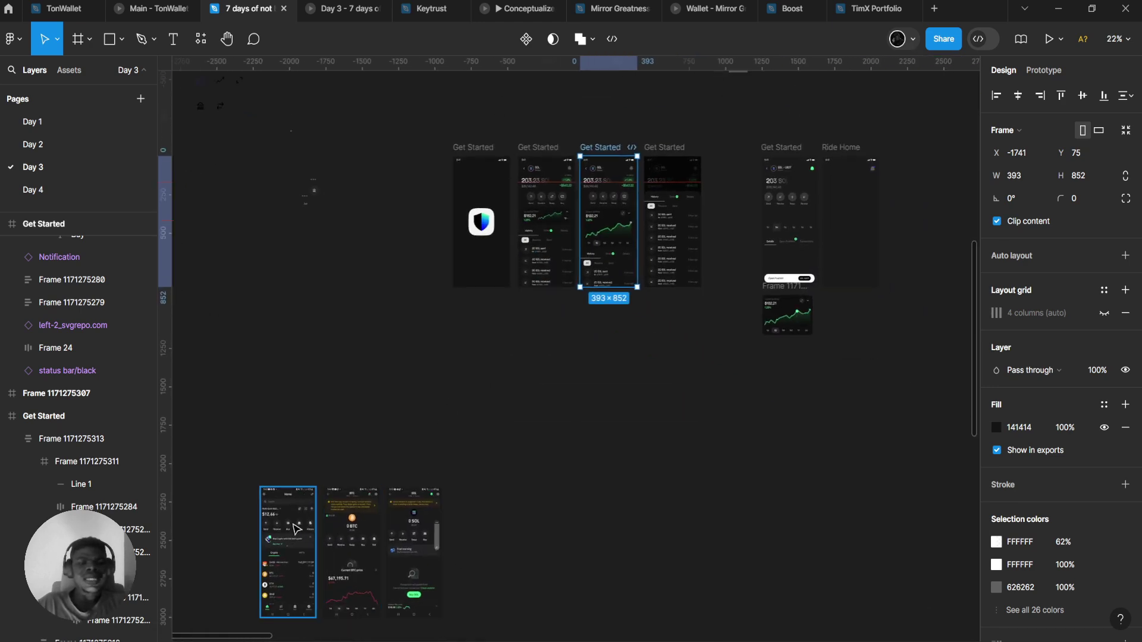
{"action": "left_click", "coordinate": [359, 539]}
{"action": "left_click", "coordinate": [434, 538]}
{"action": "left_click_drag", "start_coordinate": [431, 538], "coordinate": [431, 177]}
{"action": "scroll", "coordinate": [398, 169], "scroll_direction": "up", "scroll_amount": 10}
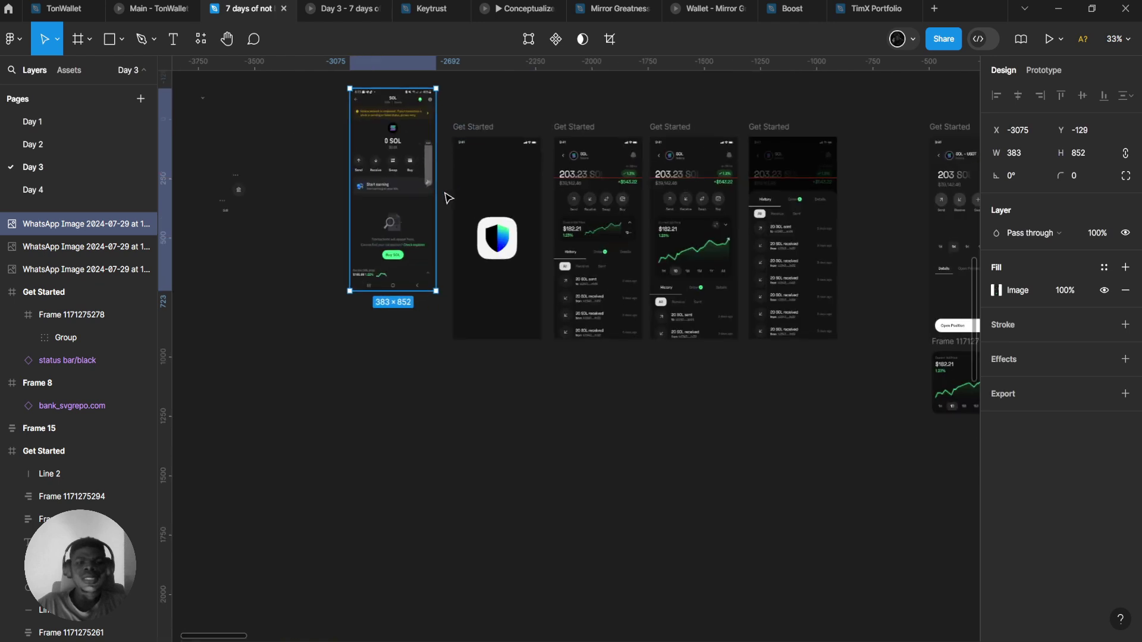
- Examine the original SOL screenshot's balance, action buttons, empty transactions area and current price row
{"action": "scroll", "coordinate": [375, 273], "scroll_direction": "up", "scroll_amount": 3}
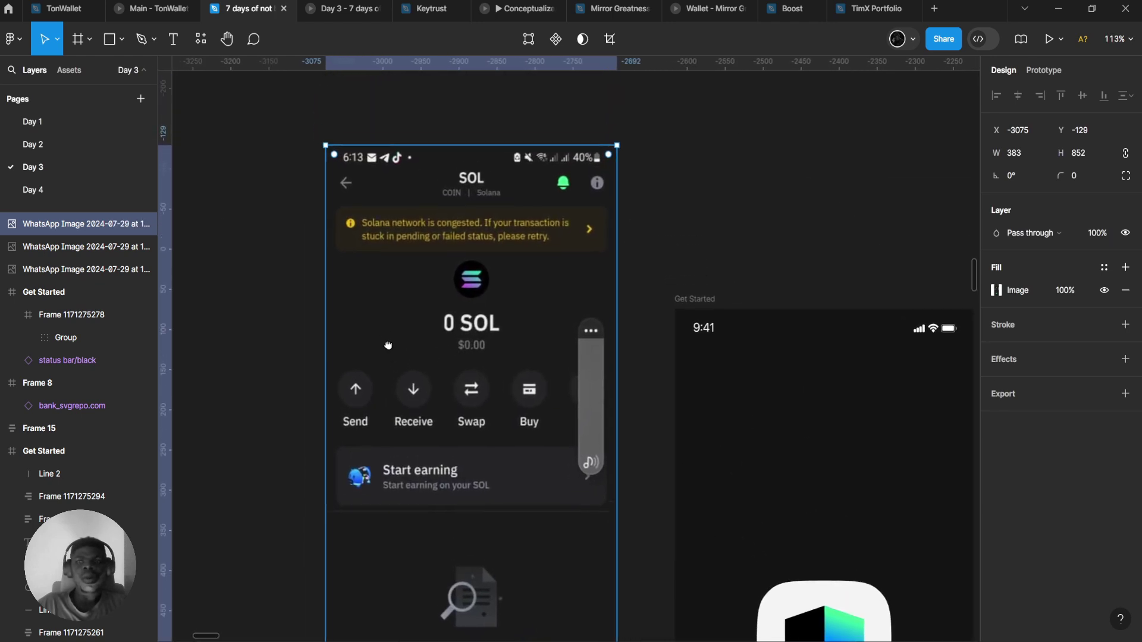
{"action": "left_click", "coordinate": [307, 311]}
{"action": "scroll", "coordinate": [307, 312], "scroll_direction": "down", "scroll_amount": 5}
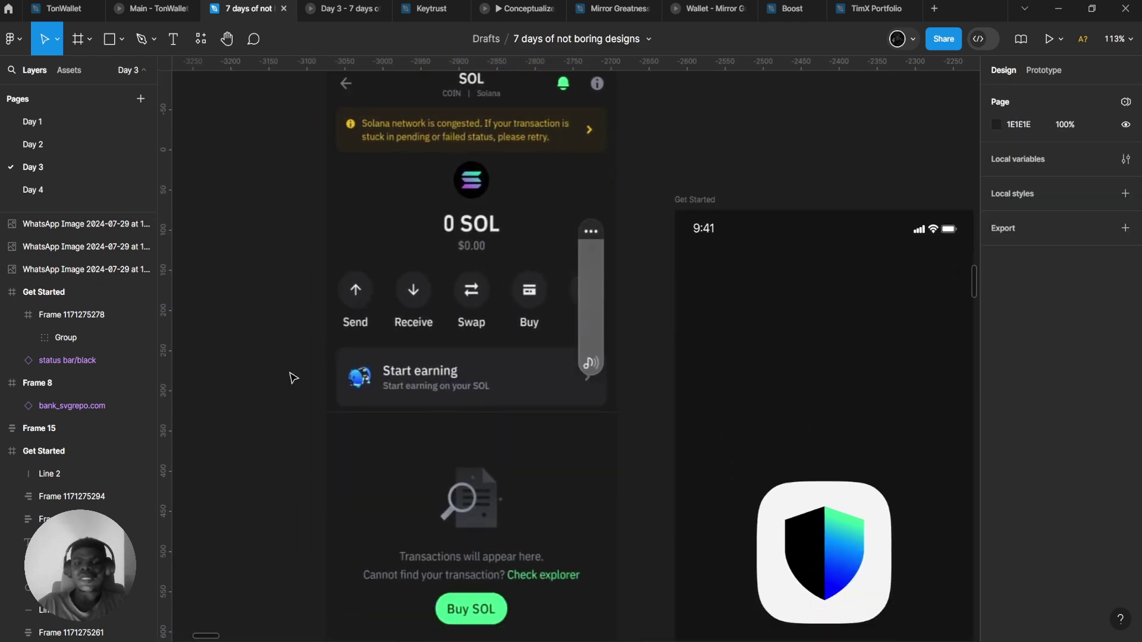
{"action": "left_click", "coordinate": [386, 314]}
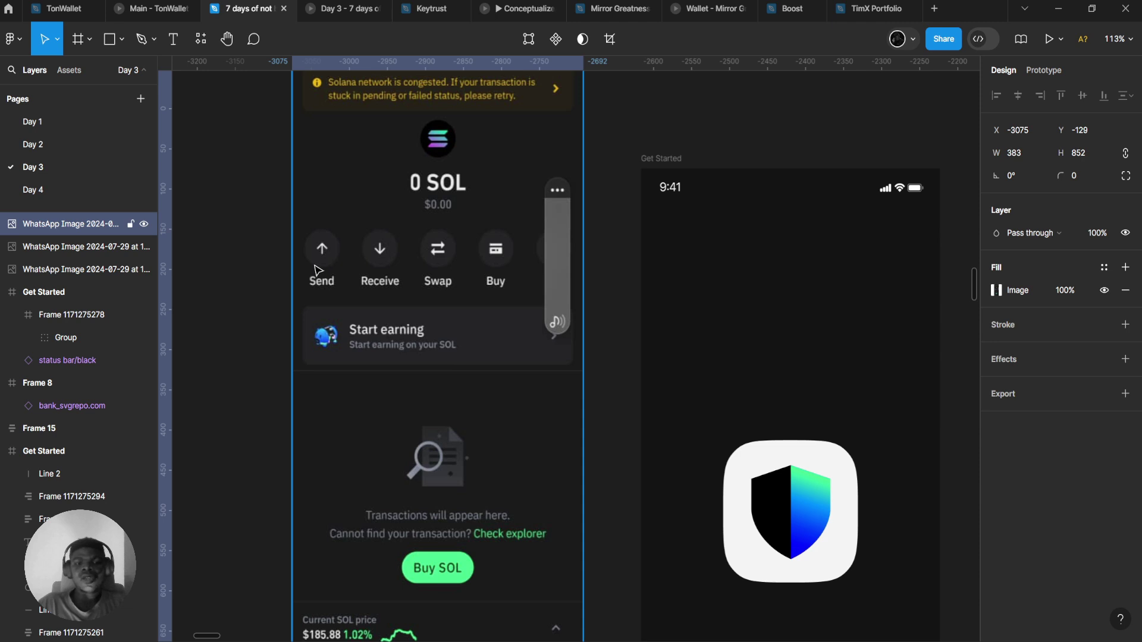
{"action": "left_click_drag", "start_coordinate": [377, 254], "coordinate": [381, 254]}
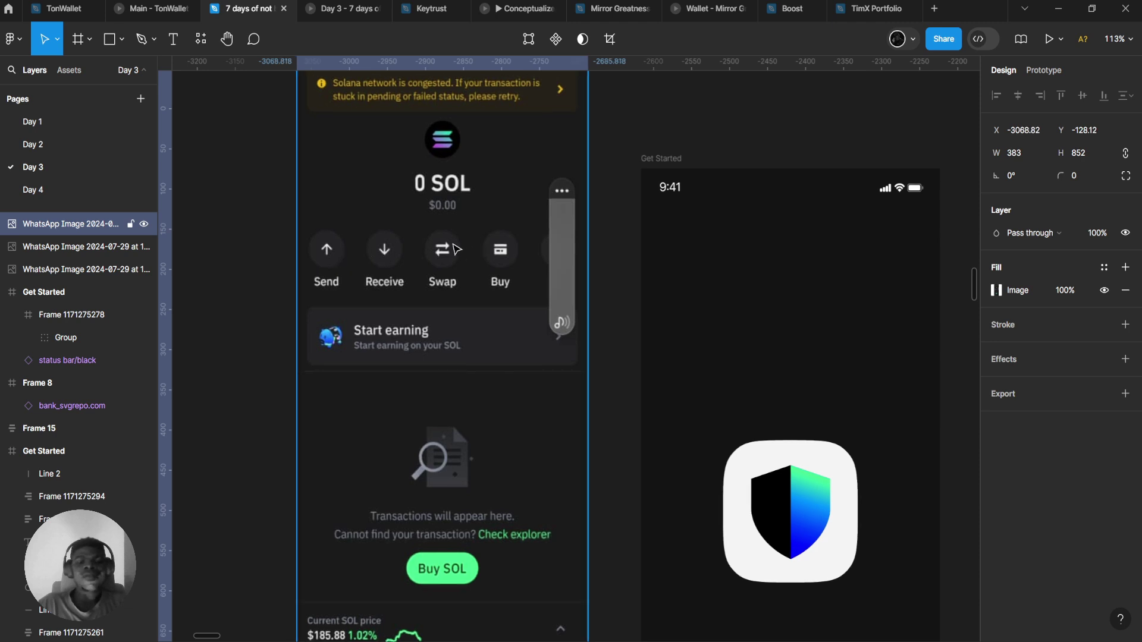
{"action": "scroll", "coordinate": [558, 253], "scroll_direction": "up", "scroll_amount": 2}
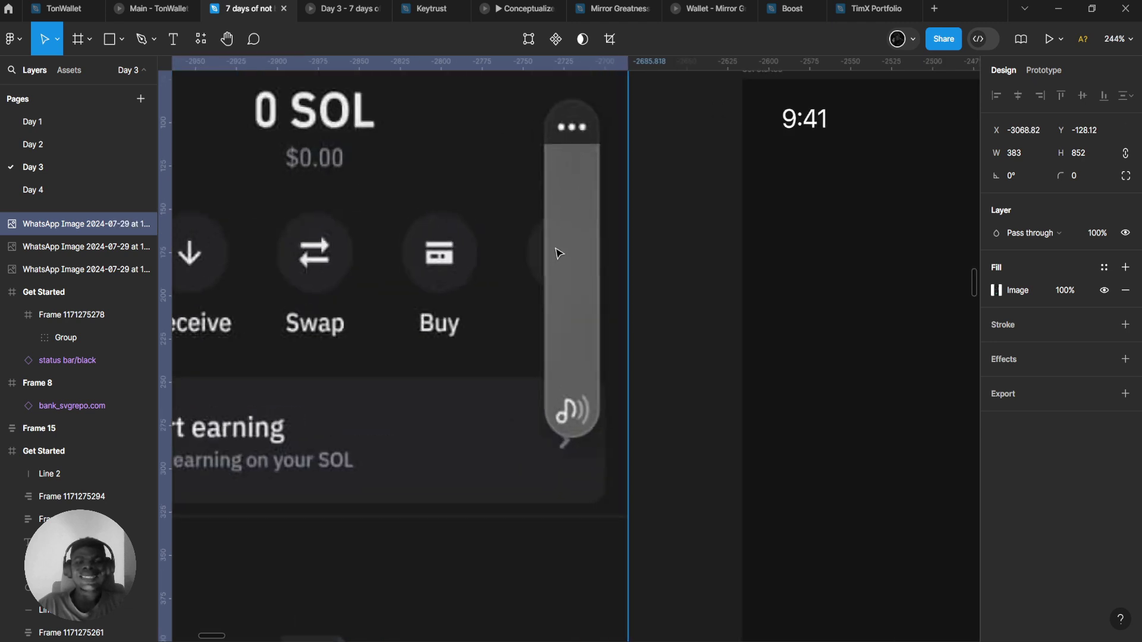
{"action": "scroll", "coordinate": [556, 250], "scroll_direction": "down", "scroll_amount": 5}
{"action": "scroll", "coordinate": [472, 224], "scroll_direction": "up", "scroll_amount": 4}
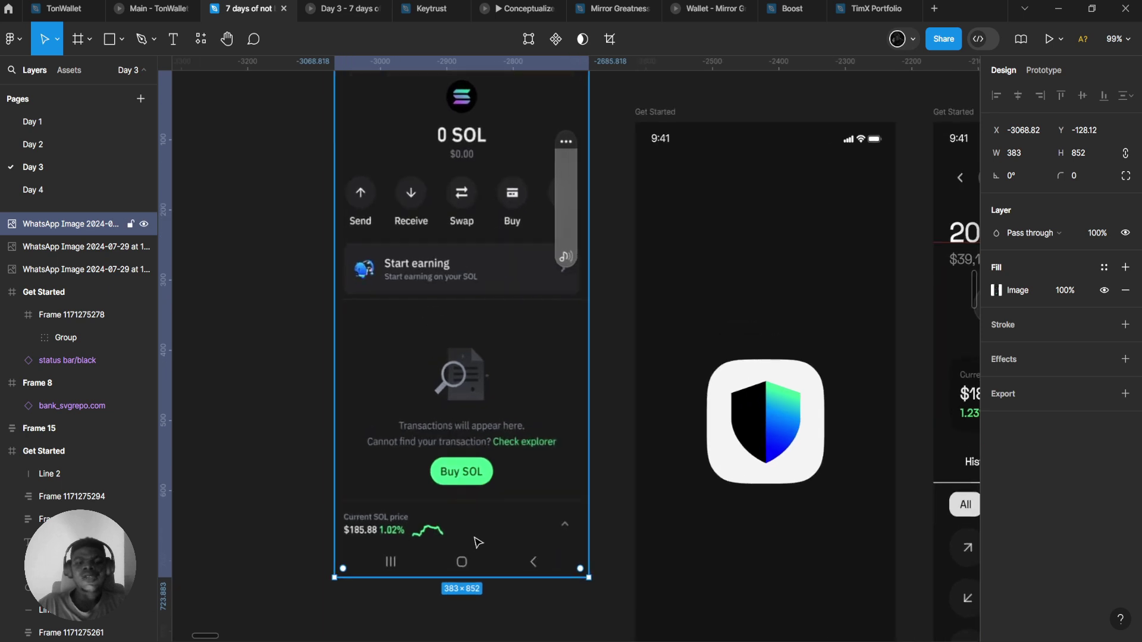
{"action": "scroll", "coordinate": [452, 309], "scroll_direction": "down", "scroll_amount": 3}
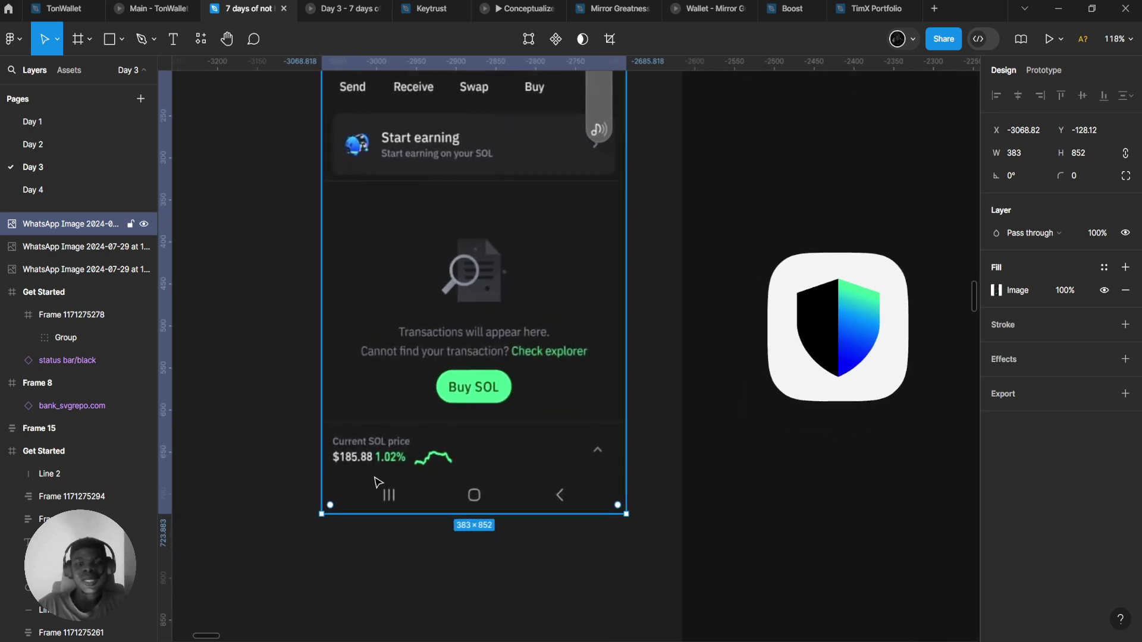
{"action": "scroll", "coordinate": [375, 482], "scroll_direction": "down", "scroll_amount": 1}
{"action": "scroll", "coordinate": [452, 452], "scroll_direction": "up", "scroll_amount": 3}
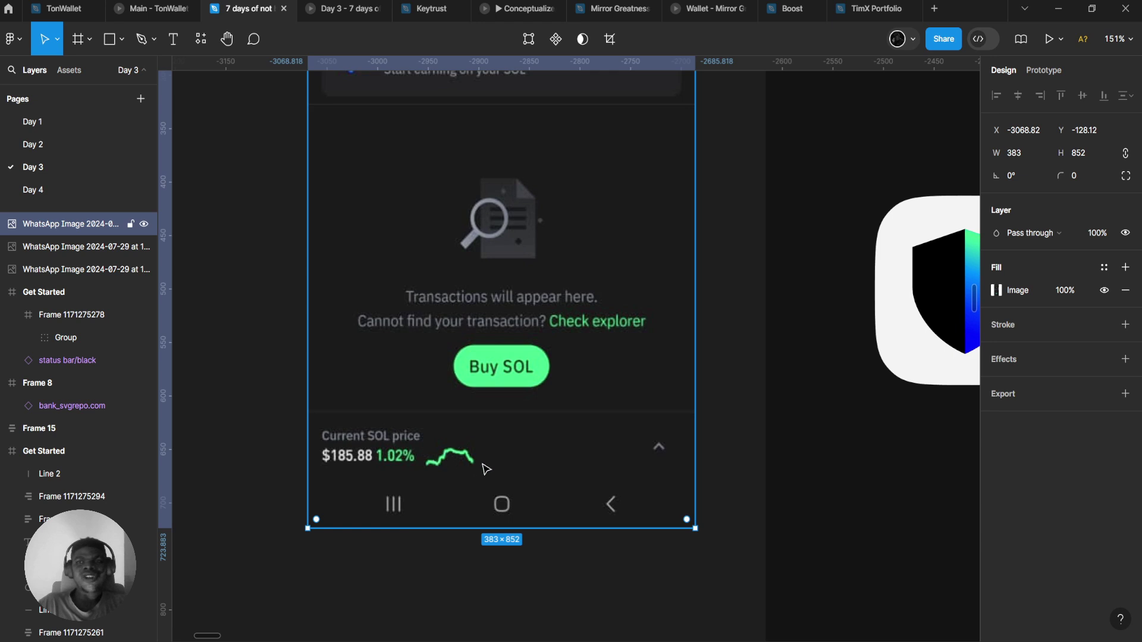
{"action": "scroll", "coordinate": [598, 463], "scroll_direction": "down", "scroll_amount": 6}
- Select the shield splash screen frame, preview the prototype from it, and return to the design file
{"action": "scroll", "coordinate": [537, 234], "scroll_direction": "right", "scroll_amount": 3}
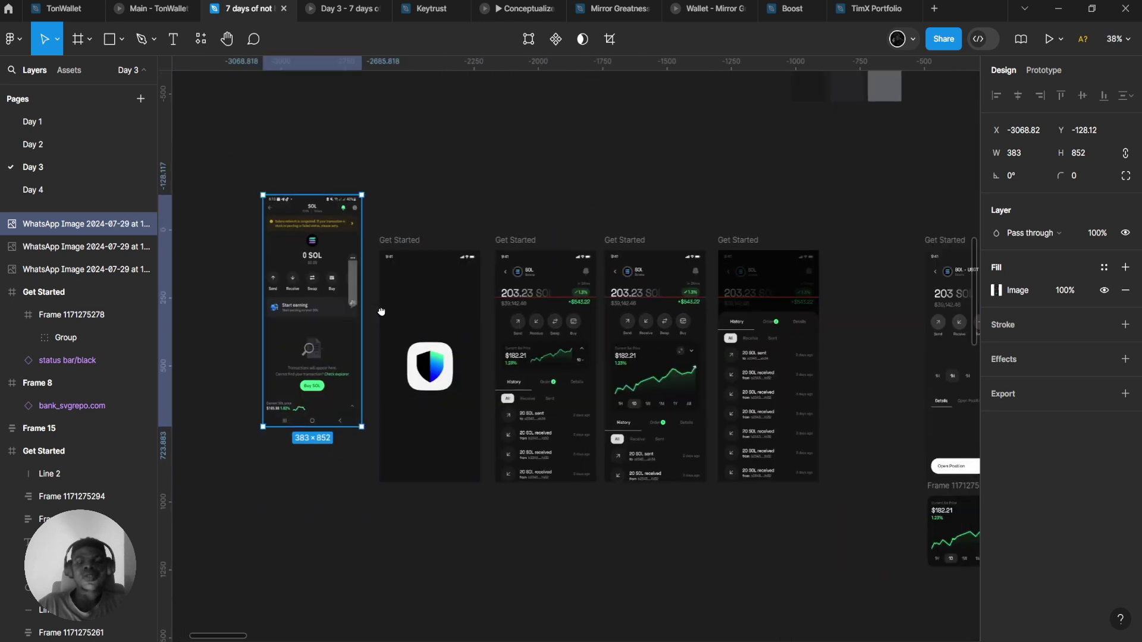
{"action": "scroll", "coordinate": [383, 311], "scroll_direction": "up", "scroll_amount": 5}
{"action": "left_click_drag", "start_coordinate": [527, 363], "coordinate": [489, 367]}
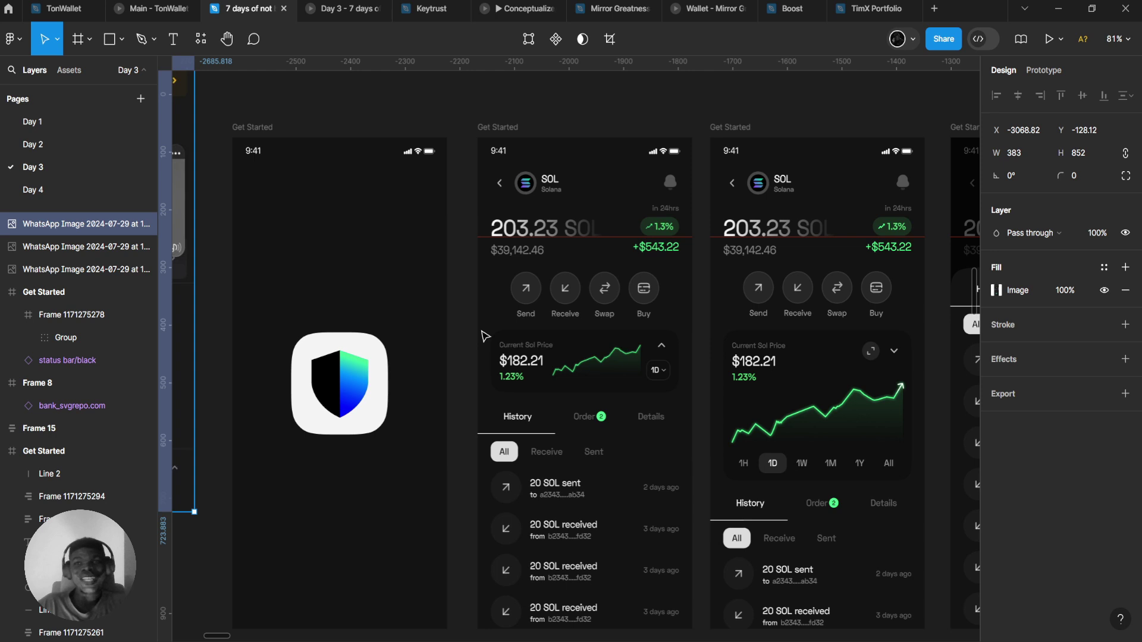
{"action": "scroll", "coordinate": [483, 336], "scroll_direction": "left", "scroll_amount": 2}
{"action": "left_click", "coordinate": [344, 237]}
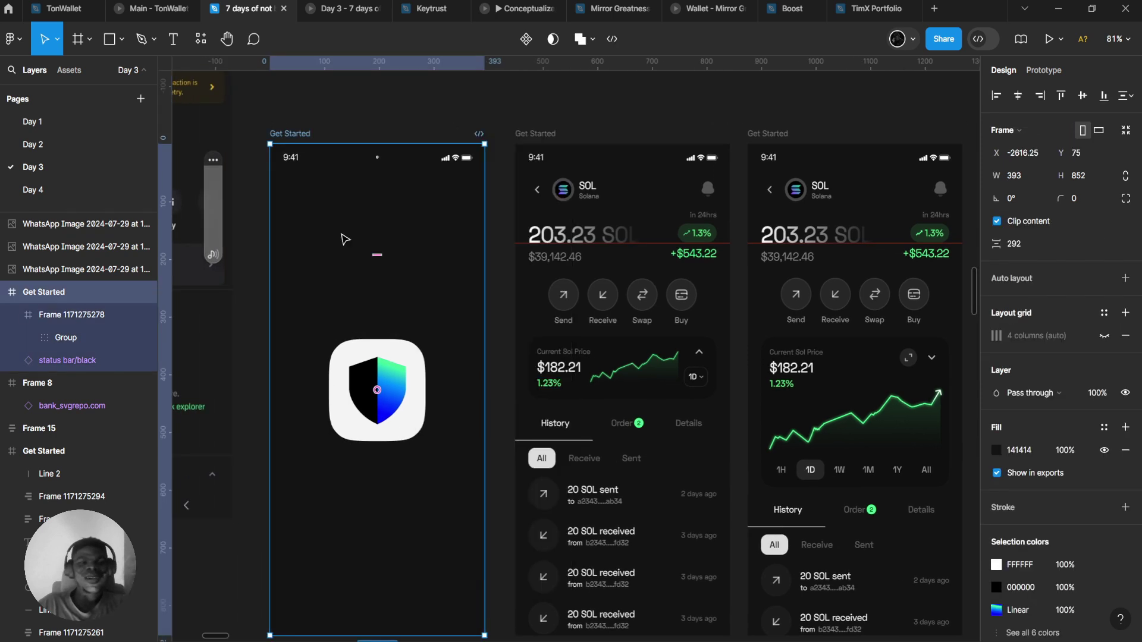
{"action": "left_click", "coordinate": [1050, 48]}
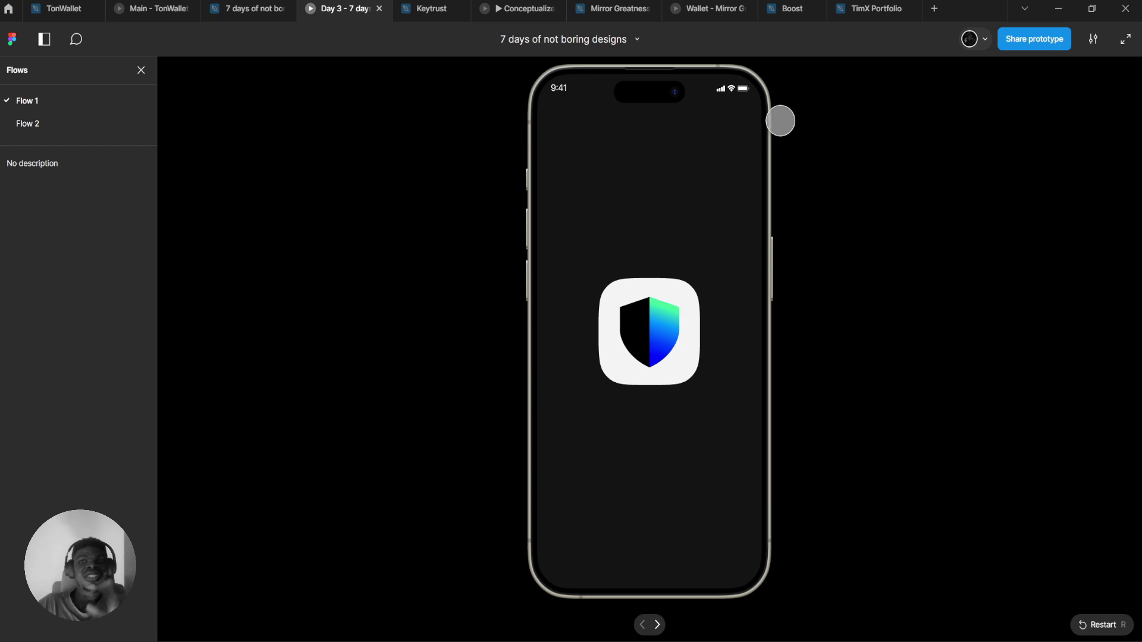
{"action": "left_click", "coordinate": [256, 8]}
- Examine the redesigned SOL screens, focusing on the expanded Current Sol Price chart card
{"action": "scroll", "coordinate": [524, 192], "scroll_direction": "up", "scroll_amount": 2}
{"action": "scroll", "coordinate": [417, 163], "scroll_direction": "up", "scroll_amount": 3}
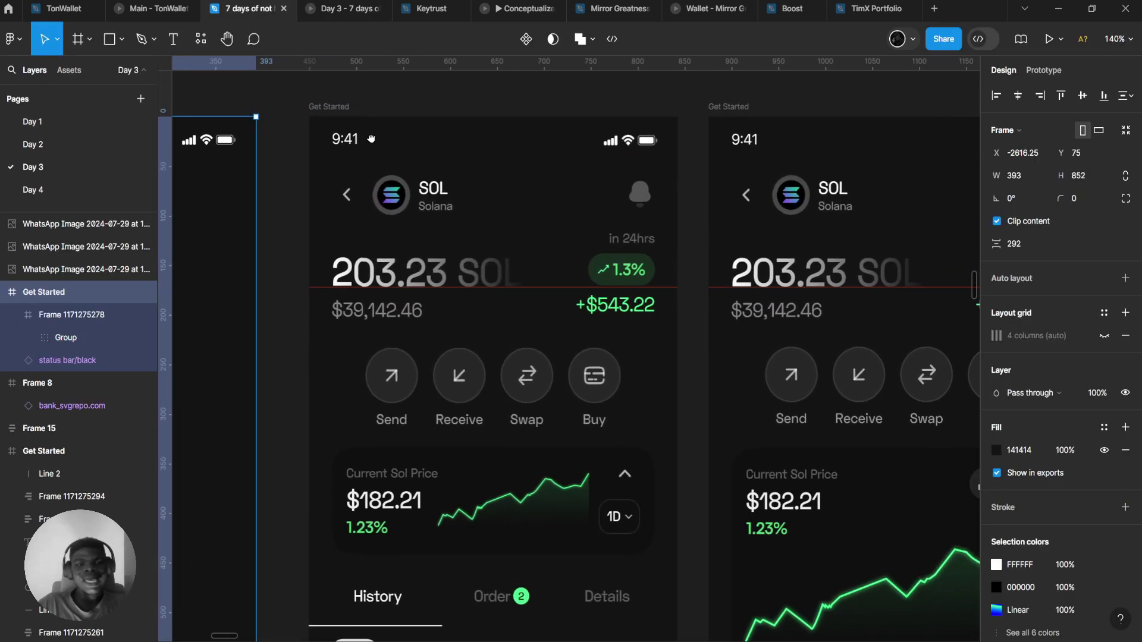
{"action": "scroll", "coordinate": [507, 221], "scroll_direction": "down", "scroll_amount": 3}
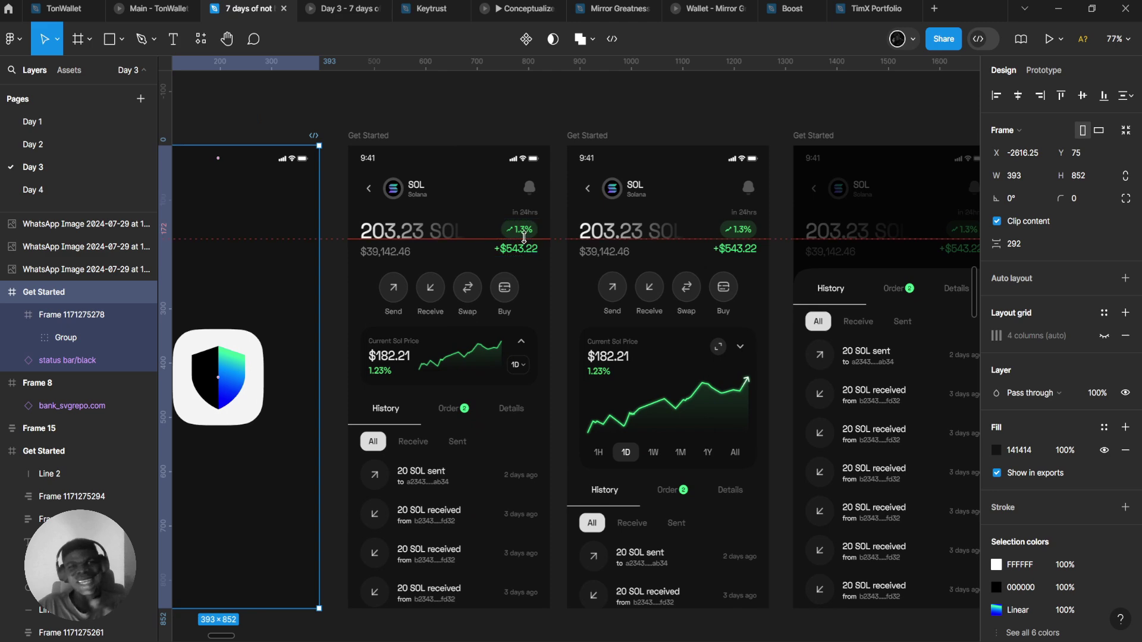
{"action": "scroll", "coordinate": [598, 271], "scroll_direction": "right", "scroll_amount": 2}
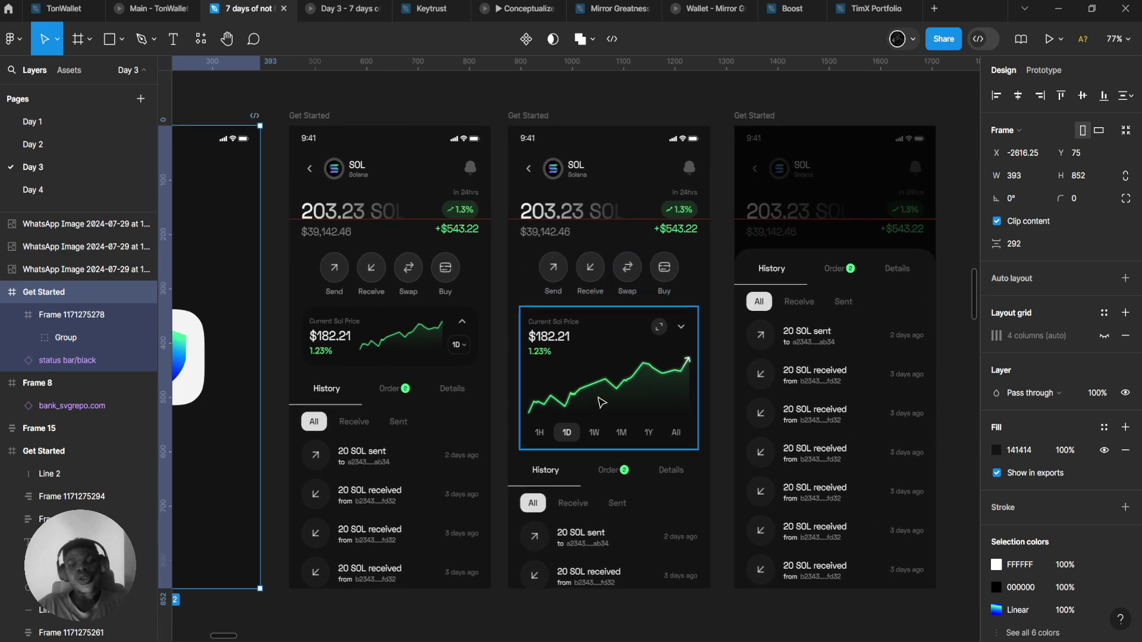
{"action": "scroll", "coordinate": [667, 327], "scroll_direction": "up", "scroll_amount": 5}
{"action": "scroll", "coordinate": [667, 327], "scroll_direction": "up", "scroll_amount": 2}
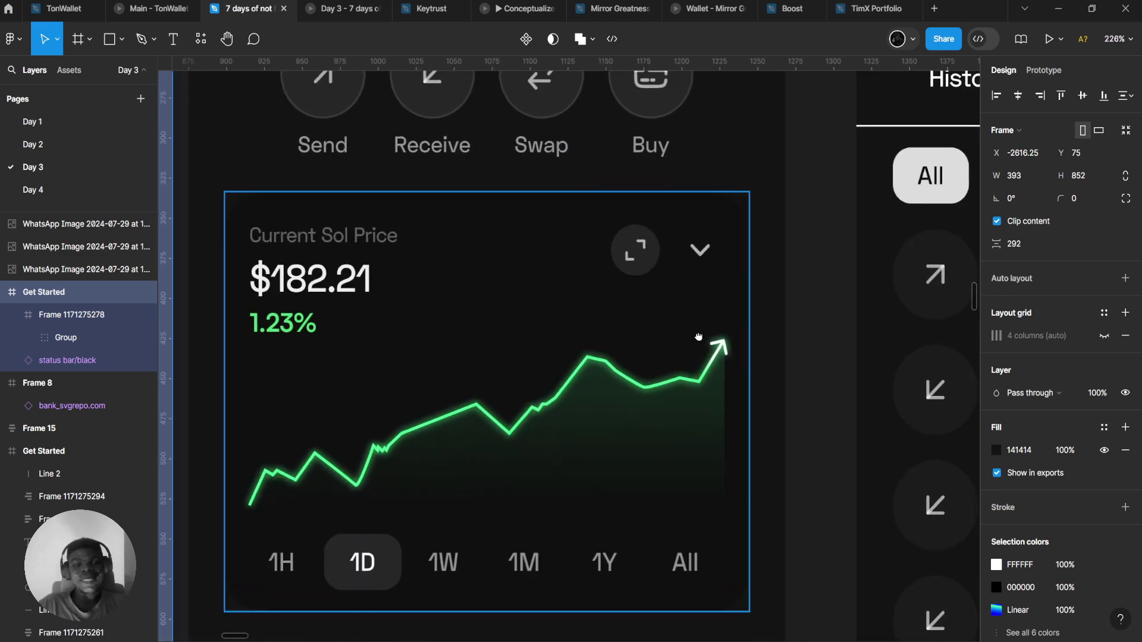
{"action": "scroll", "coordinate": [734, 319], "scroll_direction": "down", "scroll_amount": 4}
{"action": "scroll", "coordinate": [619, 372], "scroll_direction": "up", "scroll_amount": 2}
{"action": "scroll", "coordinate": [619, 372], "scroll_direction": "up", "scroll_amount": 2}
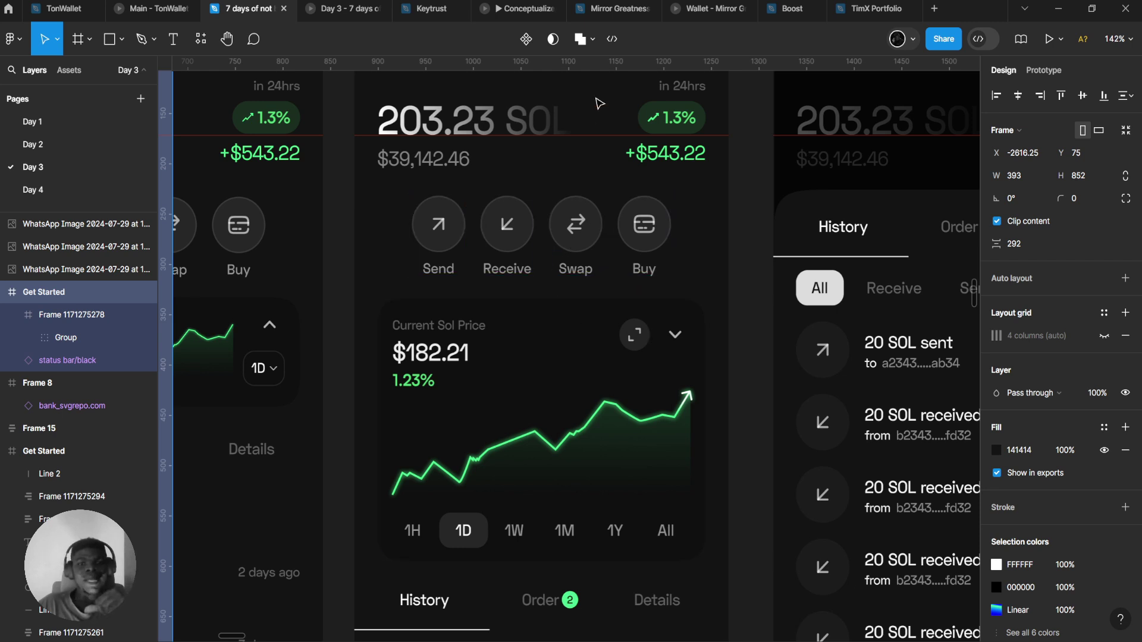
- Select the SOL frame with the expanded chart and inspect its header and balance, plus the collapsed price card beside it
{"action": "left_click", "coordinate": [580, 178]}
{"action": "scroll", "coordinate": [580, 229], "scroll_direction": "up", "scroll_amount": 3}
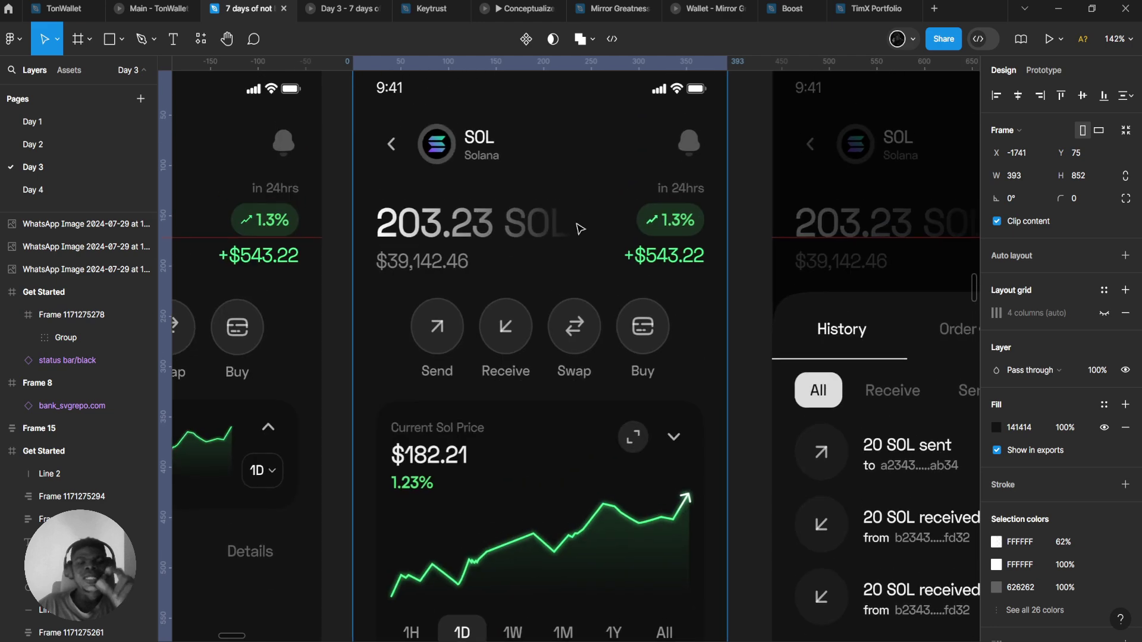
{"action": "scroll", "coordinate": [583, 221], "scroll_direction": "up", "scroll_amount": 5}
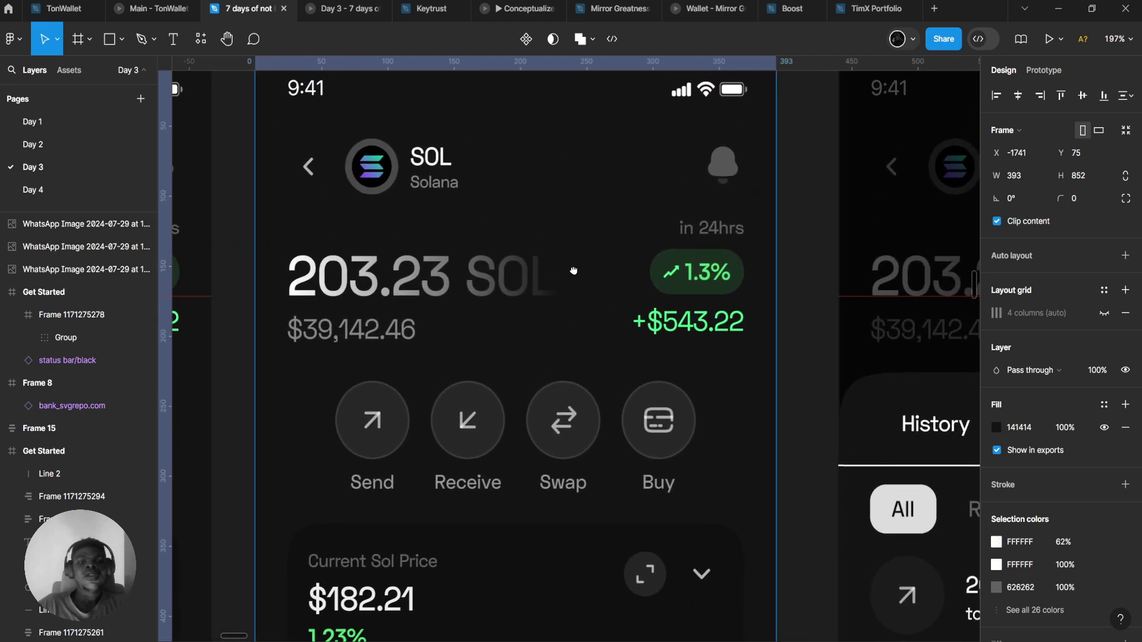
{"action": "scroll", "coordinate": [575, 280], "scroll_direction": "left", "scroll_amount": 3}
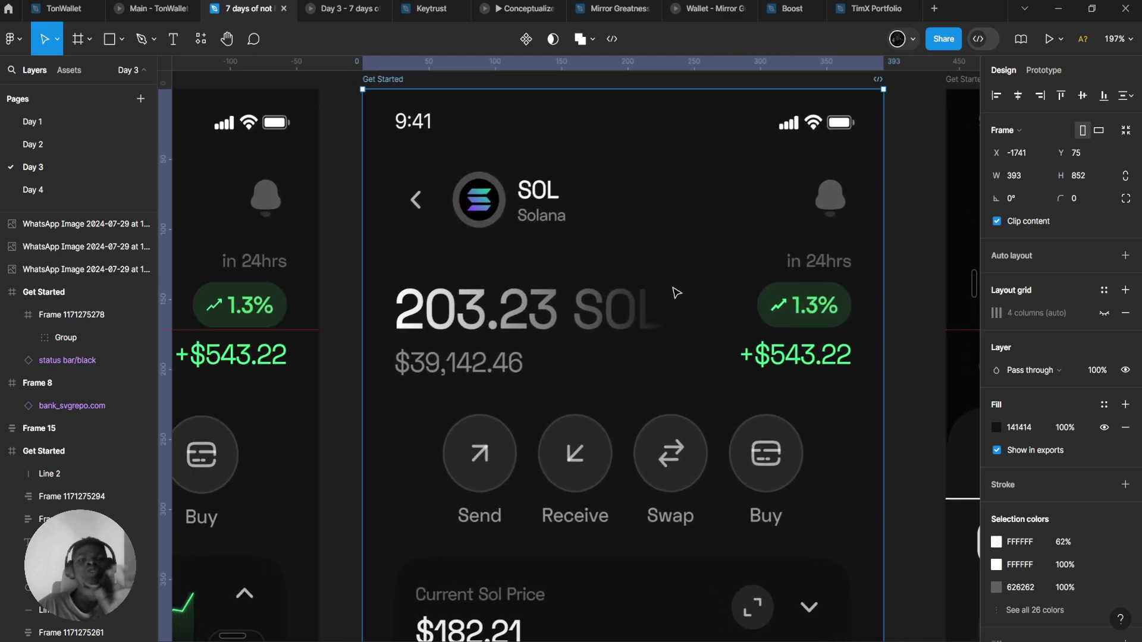
{"action": "scroll", "coordinate": [672, 291], "scroll_direction": "down", "scroll_amount": 2}
{"action": "scroll", "coordinate": [678, 285], "scroll_direction": "left", "scroll_amount": 3}
{"action": "scroll", "coordinate": [684, 282], "scroll_direction": "down", "scroll_amount": 3}
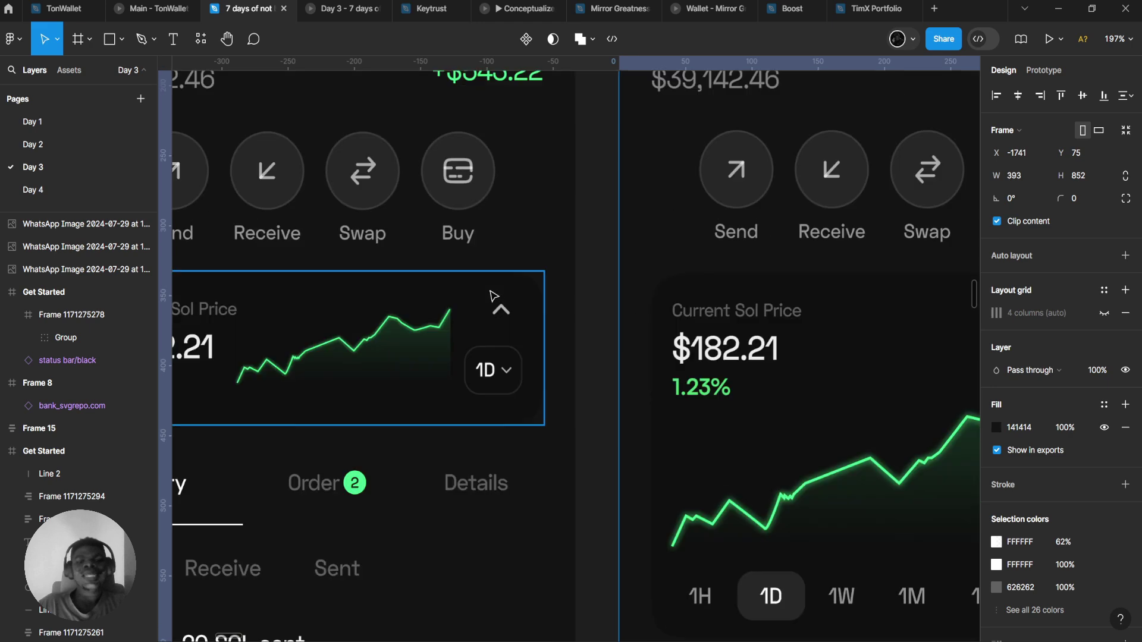
- Go back to the original SOL screenshot to compare it with the redesigned screens
{"action": "scroll", "coordinate": [687, 280], "scroll_direction": "down", "scroll_amount": 4}
{"action": "scroll", "coordinate": [666, 297], "scroll_direction": "left", "scroll_amount": 10}
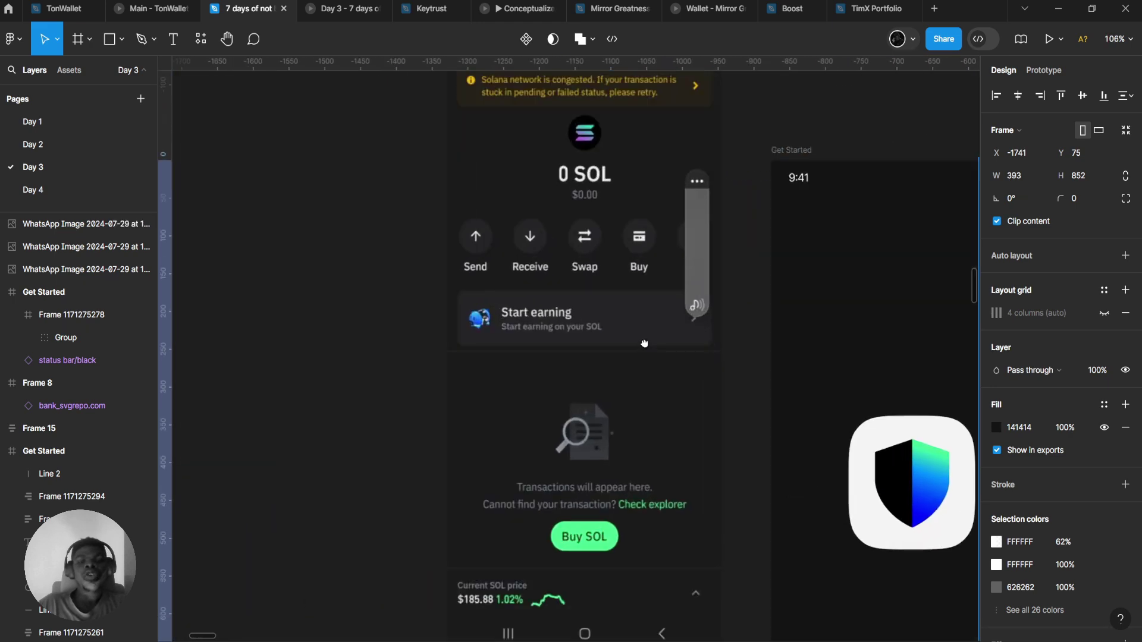
{"action": "scroll", "coordinate": [512, 358], "scroll_direction": "up", "scroll_amount": 1}
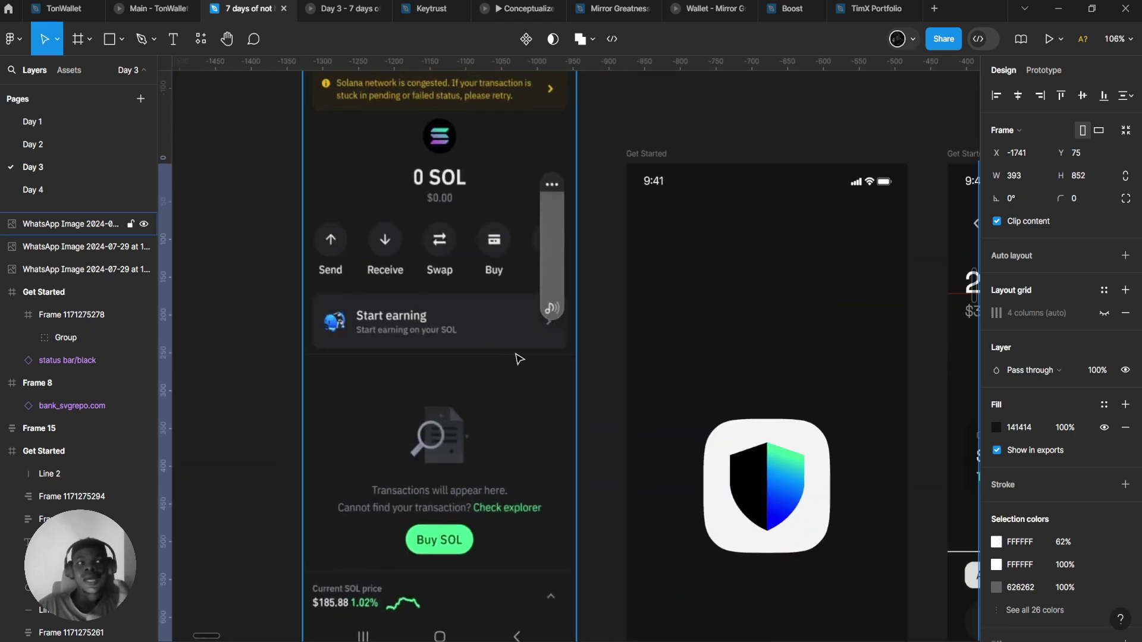
- Move the three colour swatch squares down to just above the first redesigned SOL frame
{"action": "scroll", "coordinate": [494, 333], "scroll_direction": "right", "scroll_amount": 10}
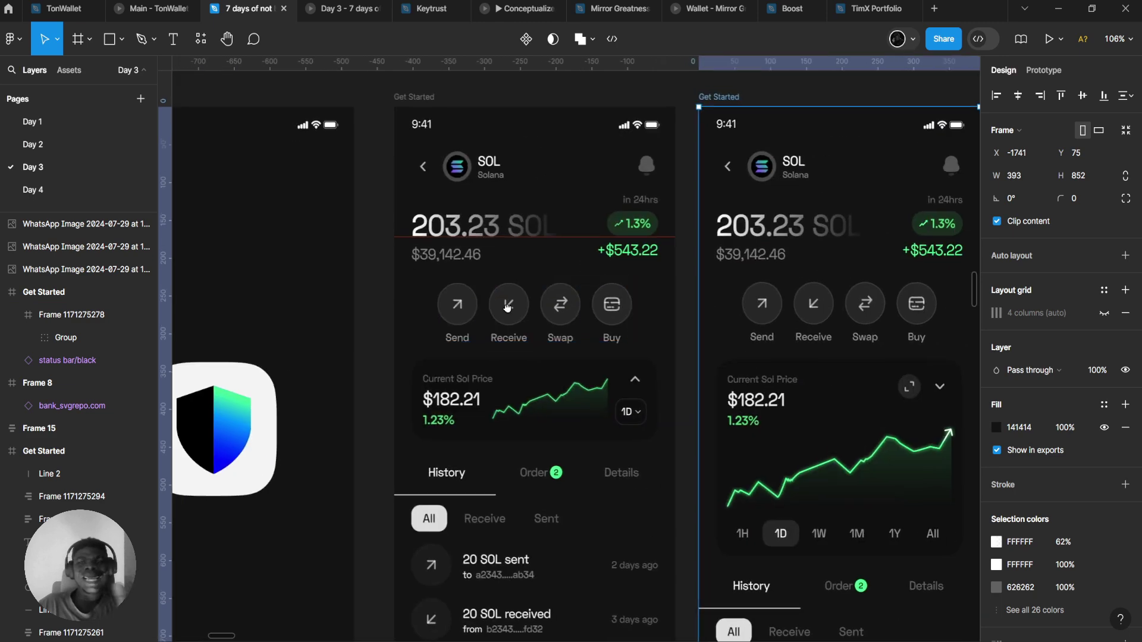
{"action": "scroll", "coordinate": [518, 327], "scroll_direction": "up", "scroll_amount": 3}
{"action": "scroll", "coordinate": [517, 327], "scroll_direction": "left", "scroll_amount": 2}
{"action": "scroll", "coordinate": [553, 373], "scroll_direction": "down", "scroll_amount": 8}
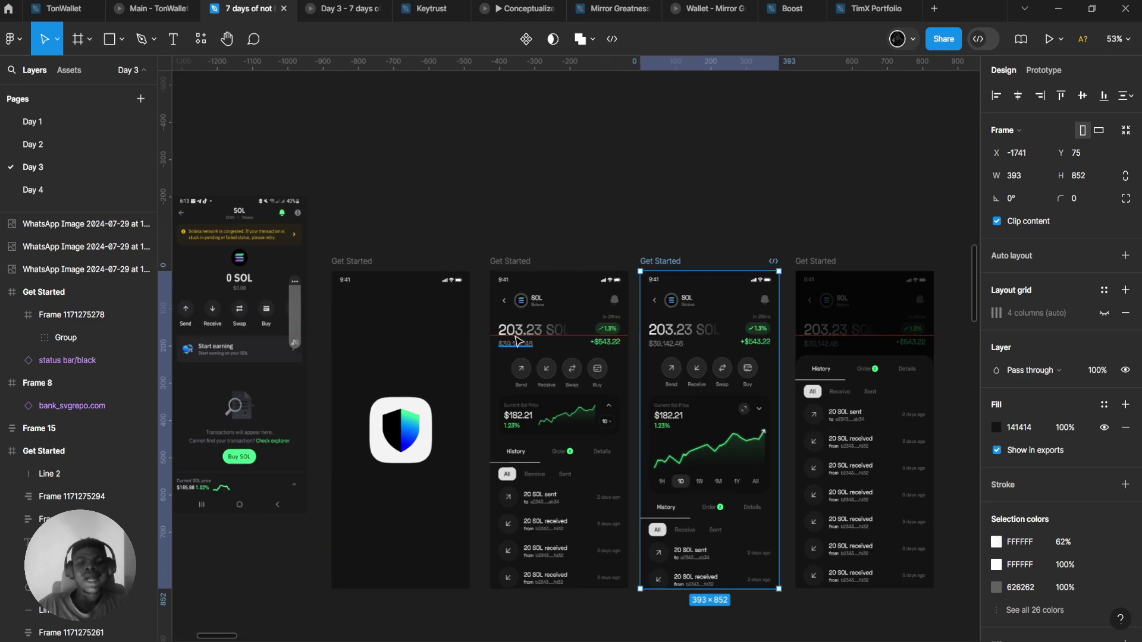
{"action": "left_click_drag", "start_coordinate": [729, 88], "coordinate": [862, 156]}
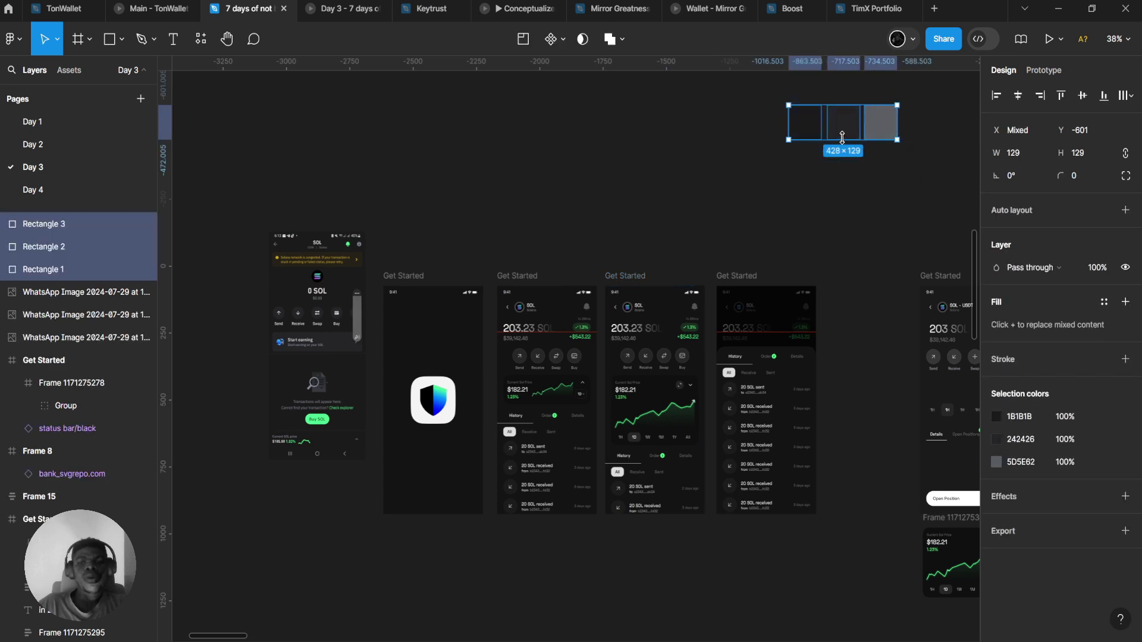
{"action": "scroll", "coordinate": [767, 113], "scroll_direction": "up", "scroll_amount": 3}
{"action": "left_click_drag", "start_coordinate": [757, 110], "coordinate": [359, 298]}
{"action": "scroll", "coordinate": [375, 326], "scroll_direction": "up", "scroll_amount": 3}
{"action": "scroll", "coordinate": [393, 321], "scroll_direction": "up", "scroll_amount": 5}
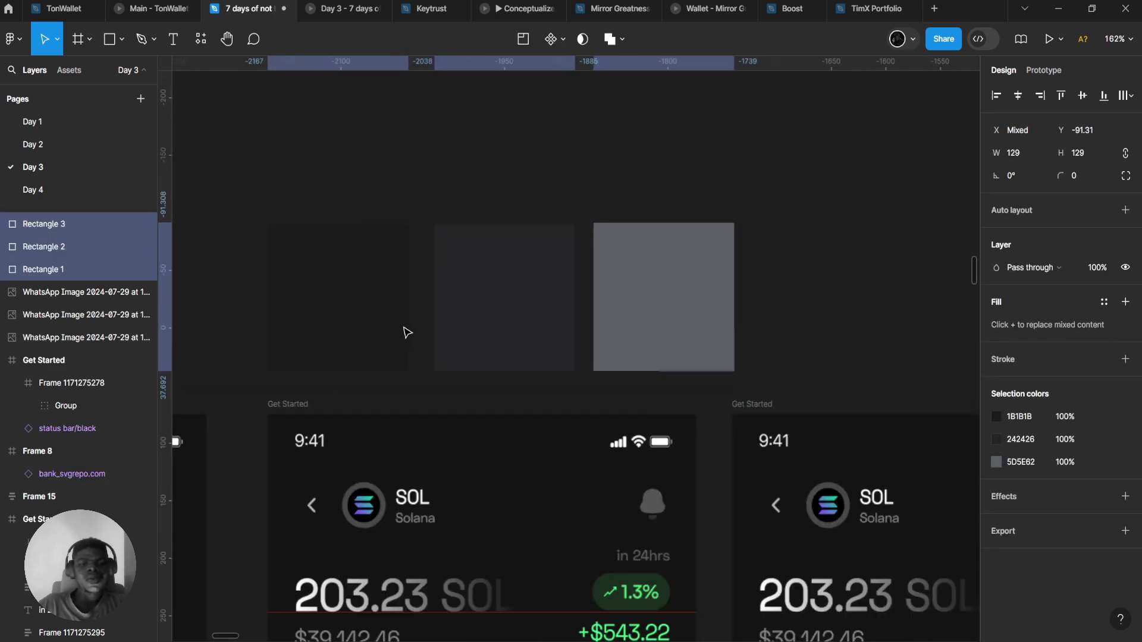
{"action": "left_click", "coordinate": [545, 517]}
- Recolour the first swatch to 141414 by sampling the background of the SOL frame below it
{"action": "left_click", "coordinate": [339, 327]}
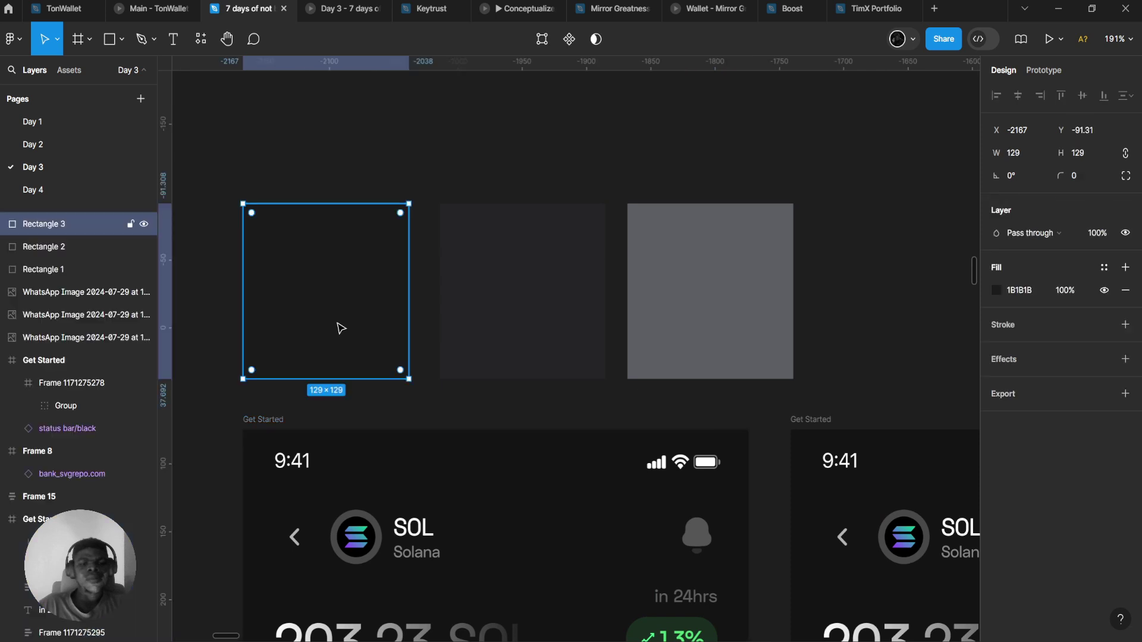
{"action": "key", "text": "i"}
{"action": "left_click", "coordinate": [571, 559]}
- Recolour the middle swatch to 272727 by sampling a round action button in the SOL frame
{"action": "scroll", "coordinate": [548, 377], "scroll_direction": "down", "scroll_amount": 2}
{"action": "left_click", "coordinate": [462, 256]}
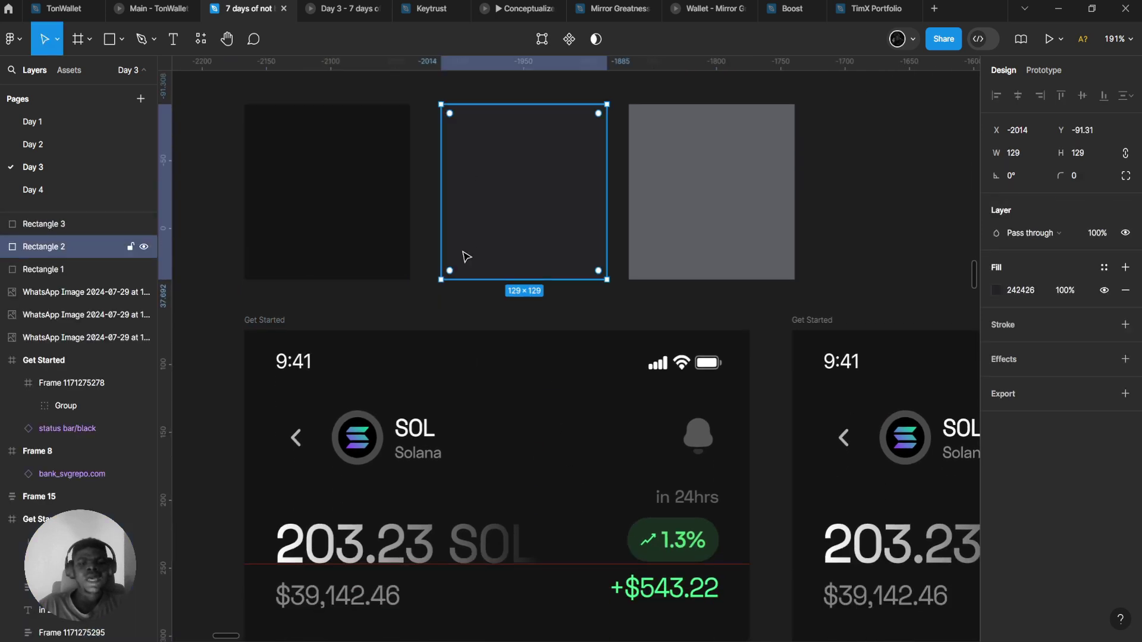
{"action": "scroll", "coordinate": [461, 311], "scroll_direction": "down", "scroll_amount": 3}
{"action": "scroll", "coordinate": [458, 438], "scroll_direction": "up", "scroll_amount": 2}
{"action": "key", "text": "i"}
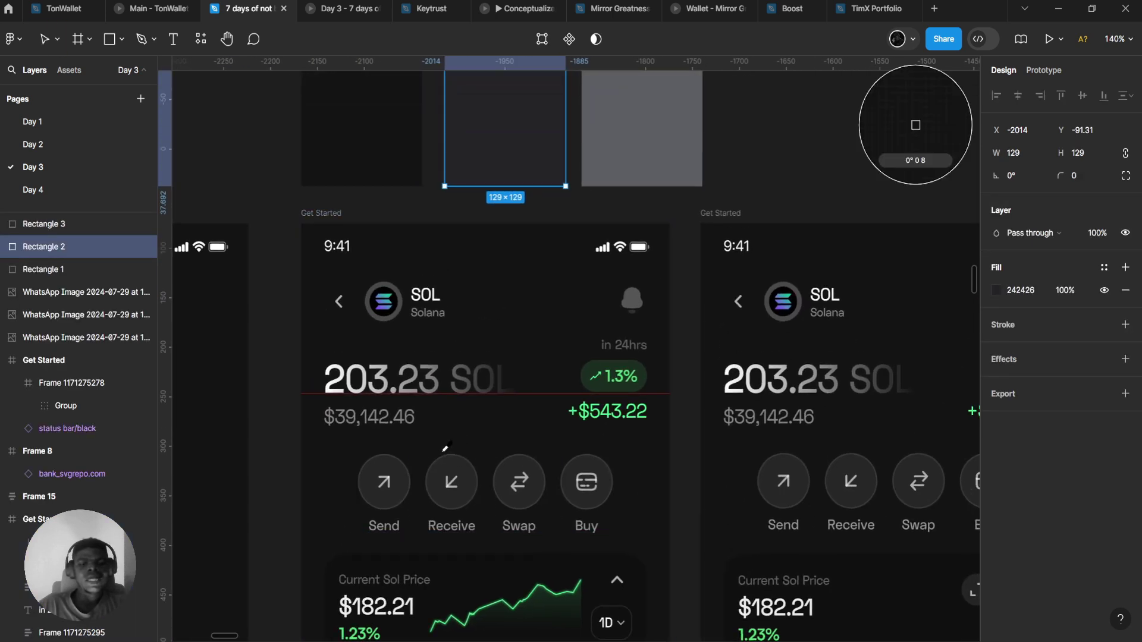
{"action": "left_click", "coordinate": [443, 467]}
- Inspect the fill settings of the Swap button and its icon in the action row
{"action": "left_click", "coordinate": [463, 484]}
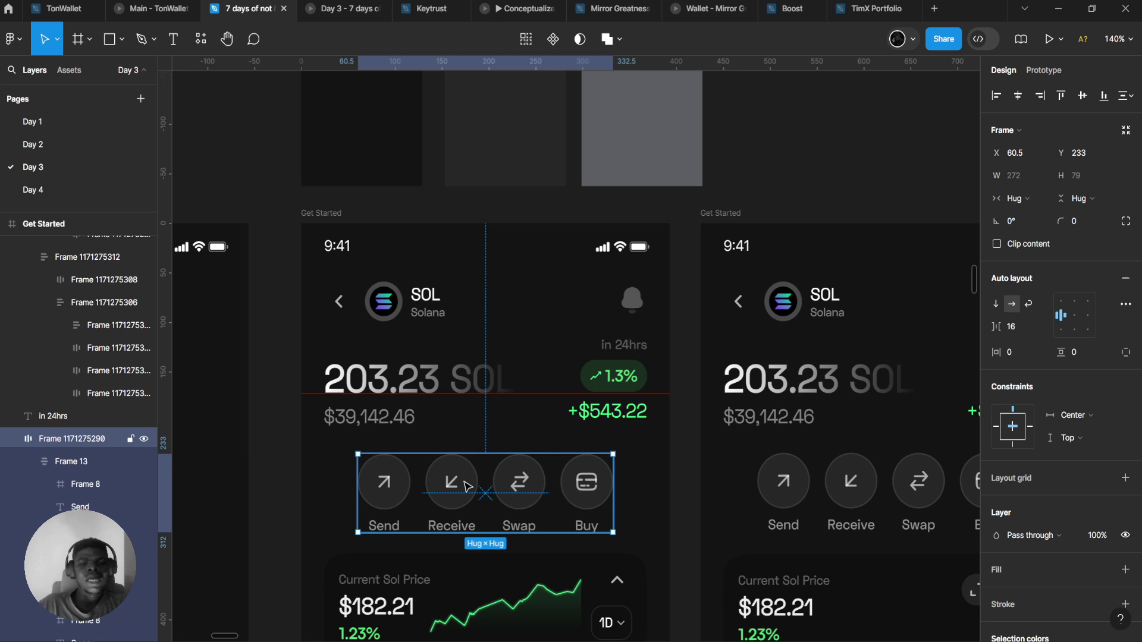
{"action": "double_click", "coordinate": [519, 486]}
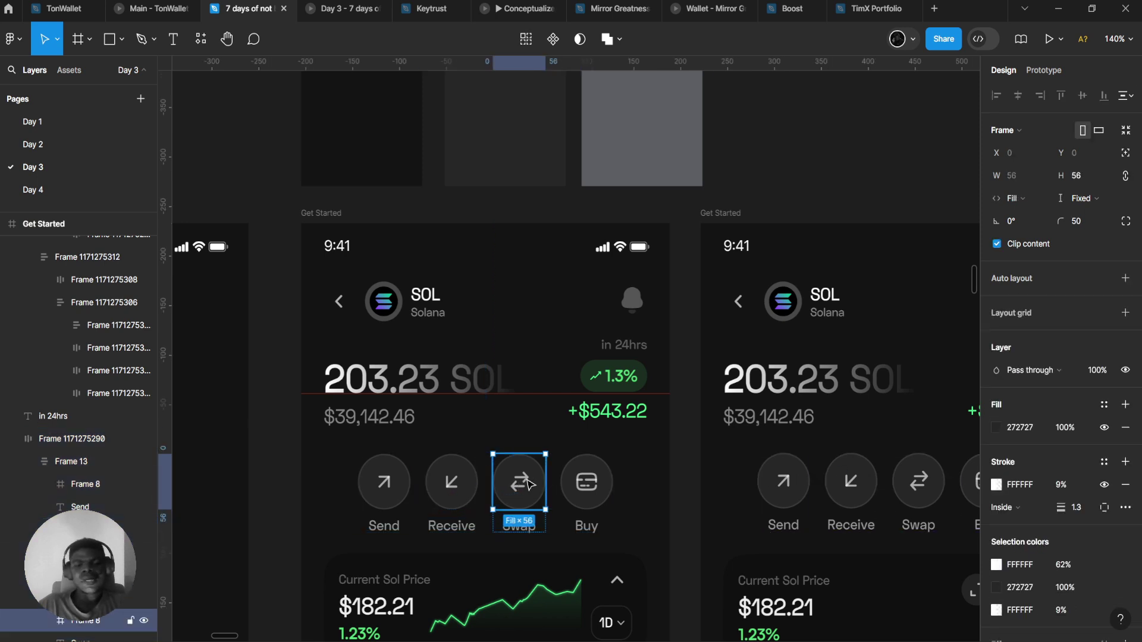
{"action": "left_click", "coordinate": [527, 483]}
{"action": "scroll", "coordinate": [1045, 483], "scroll_direction": "down", "scroll_amount": 2}
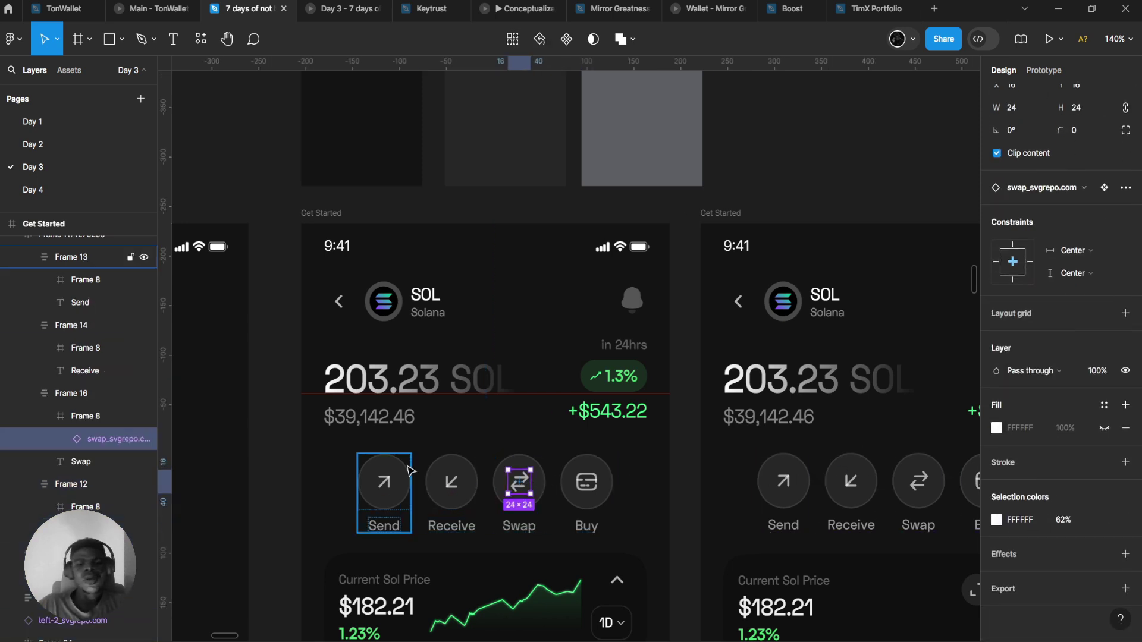
- Set the third swatch's fill to EEEEEE, matching the $182.21 price text in the Current Sol Price card
{"action": "scroll", "coordinate": [408, 471], "scroll_direction": "down", "scroll_amount": 5}
{"action": "left_click", "coordinate": [396, 300]}
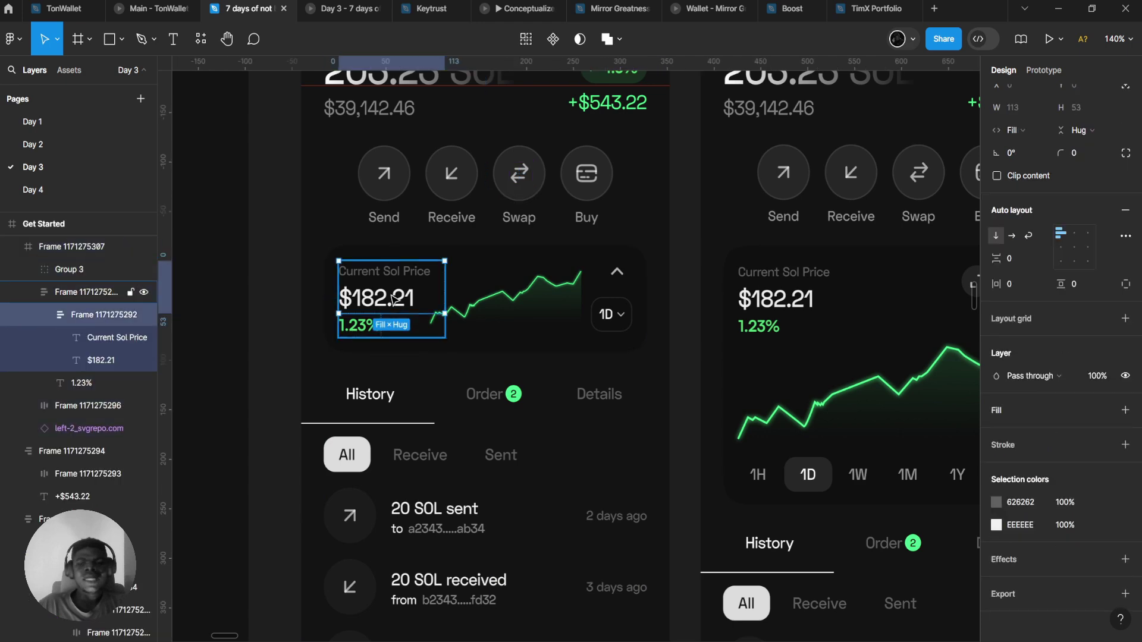
{"action": "left_click", "coordinate": [395, 301]}
{"action": "scroll", "coordinate": [416, 285], "scroll_direction": "up", "scroll_amount": 3}
{"action": "left_click", "coordinate": [1019, 461]}
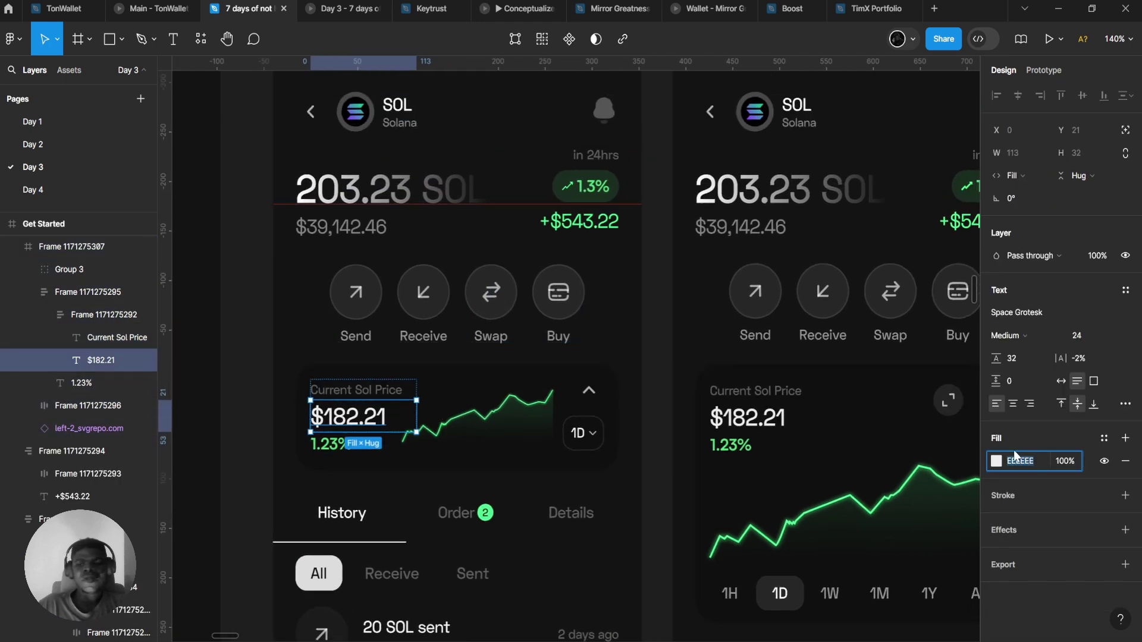
{"action": "scroll", "coordinate": [448, 248], "scroll_direction": "up", "scroll_amount": 4}
{"action": "left_click", "coordinate": [683, 152]}
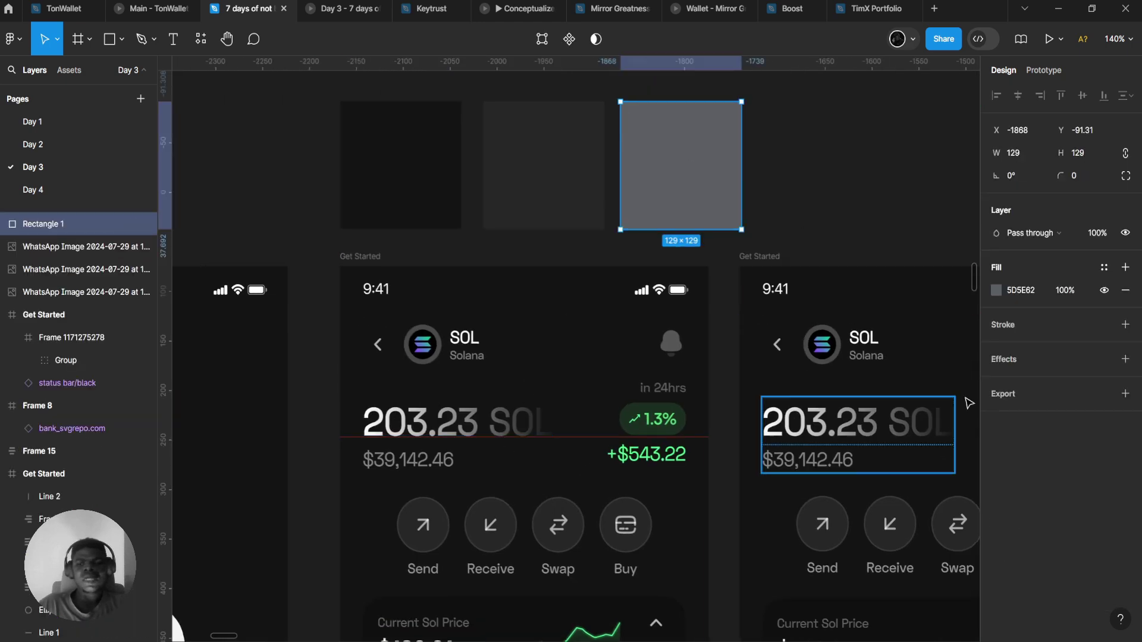
{"action": "left_click", "coordinate": [1020, 294]}
{"action": "type", "text": "EEEEEE"}
{"action": "key", "text": "Return"}
- Copy the fill colour of the grey Solana label beneath the SOL title in the first redesigned frame
{"action": "scroll", "coordinate": [561, 244], "scroll_direction": "right", "scroll_amount": 1}
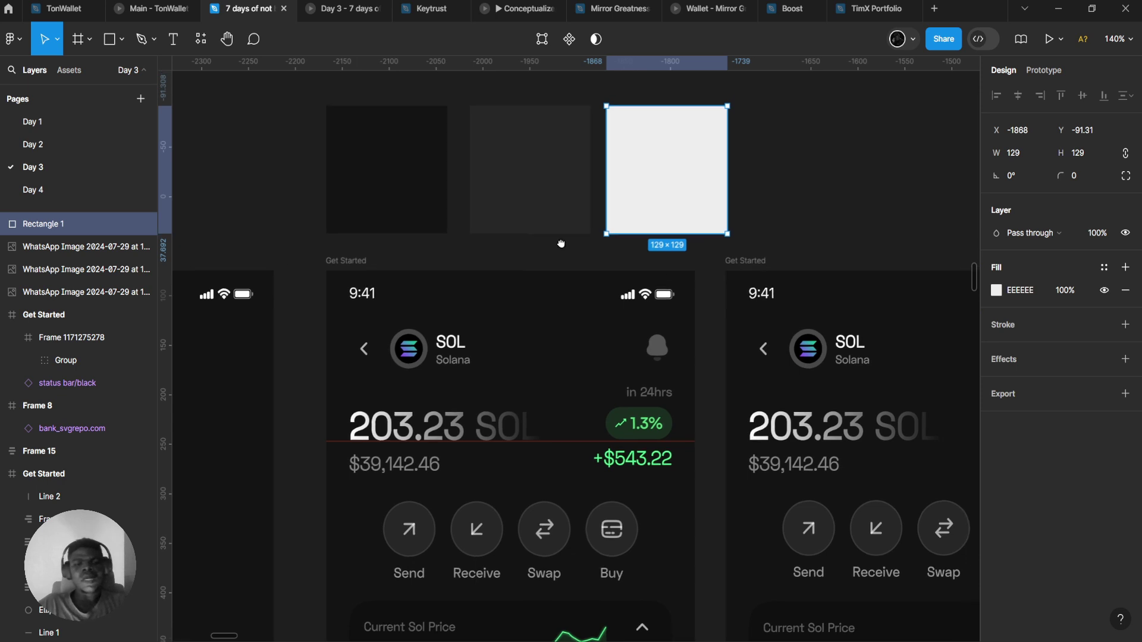
{"action": "double_click", "coordinate": [457, 360]}
{"action": "double_click", "coordinate": [457, 360]}
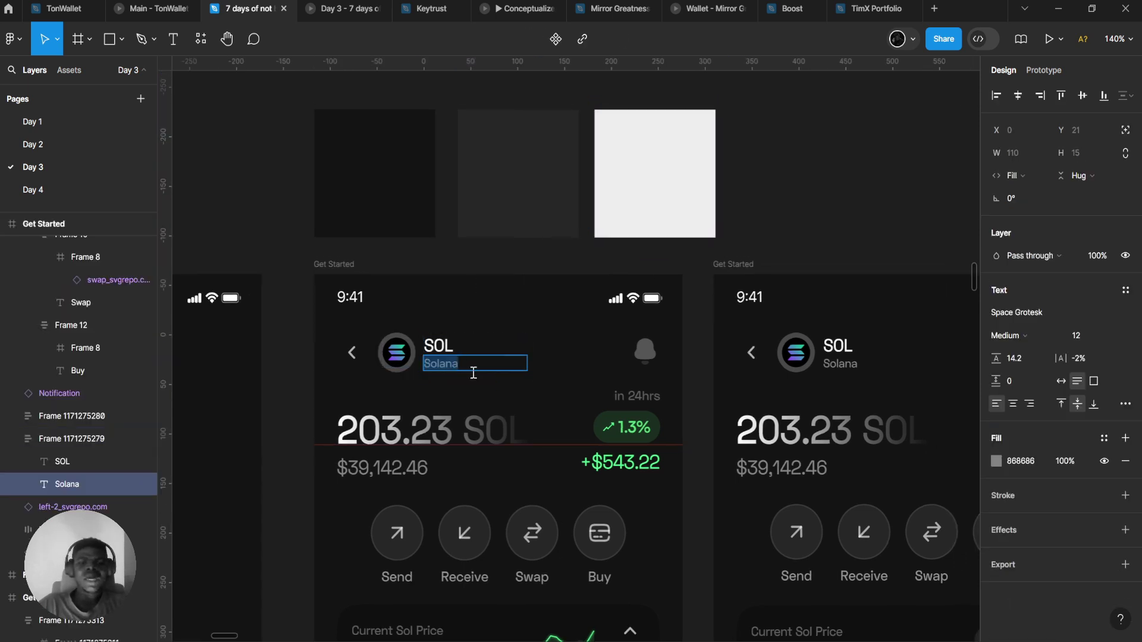
{"action": "key", "text": "Escape"}
{"action": "left_click", "coordinate": [1020, 461]}
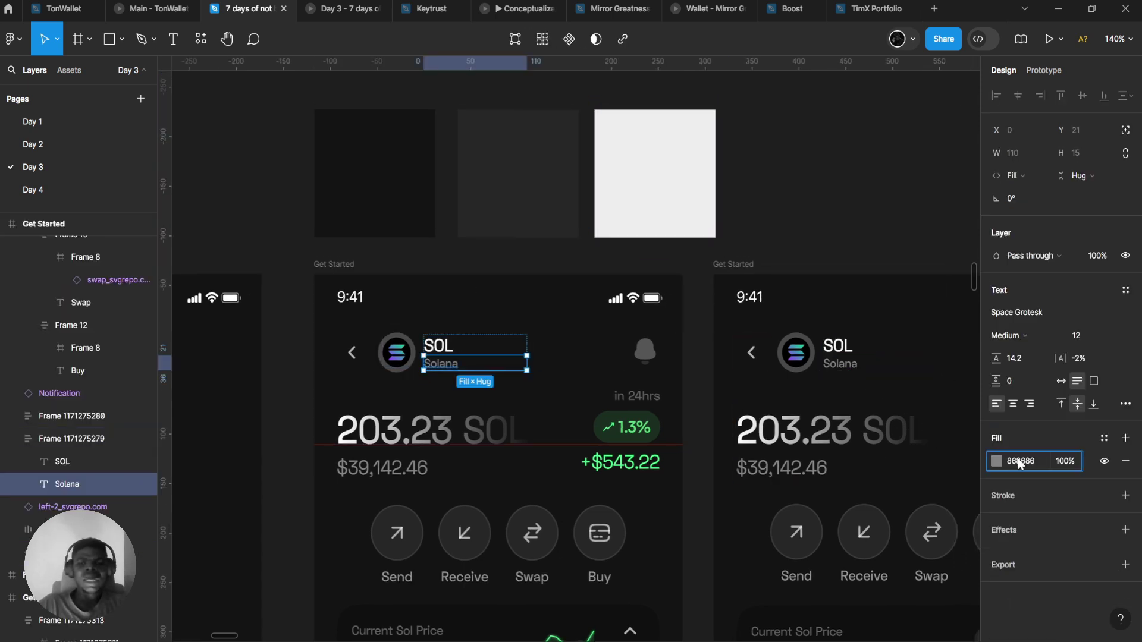
- Shift the white swatch aside and duplicate the 272727 swatch into the gap it leaves
{"action": "left_click", "coordinate": [517, 128]}
{"action": "left_click_drag", "start_coordinate": [684, 176], "coordinate": [840, 180]}
{"action": "left_click_drag", "start_coordinate": [555, 166], "coordinate": [690, 168]}
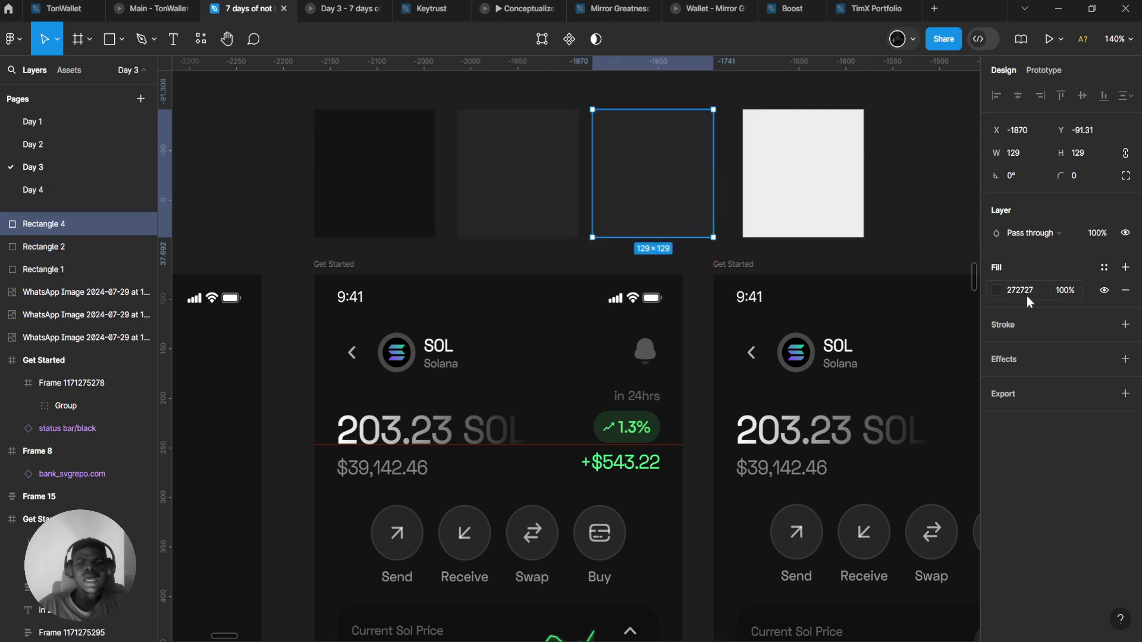
- Set the duplicated swatch's fill to 868686 and move the white swatch closer to it
{"action": "left_click", "coordinate": [1031, 300]}
{"action": "key", "text": "Return"}
{"action": "left_click_drag", "start_coordinate": [797, 156], "coordinate": [740, 173]}
- Move the row of four colour swatches higher above the SOL frames, to a Y position of about -345
{"action": "scroll", "coordinate": [476, 176], "scroll_direction": "down", "scroll_amount": 5}
{"action": "scroll", "coordinate": [476, 176], "scroll_direction": "up", "scroll_amount": 3, "text": "ctrl"}
{"action": "left_click_drag", "start_coordinate": [249, 116], "coordinate": [767, 309]}
{"action": "scroll", "coordinate": [505, 394], "scroll_direction": "up", "scroll_amount": 3}
{"action": "left_click_drag", "start_coordinate": [505, 394], "coordinate": [484, 197]}
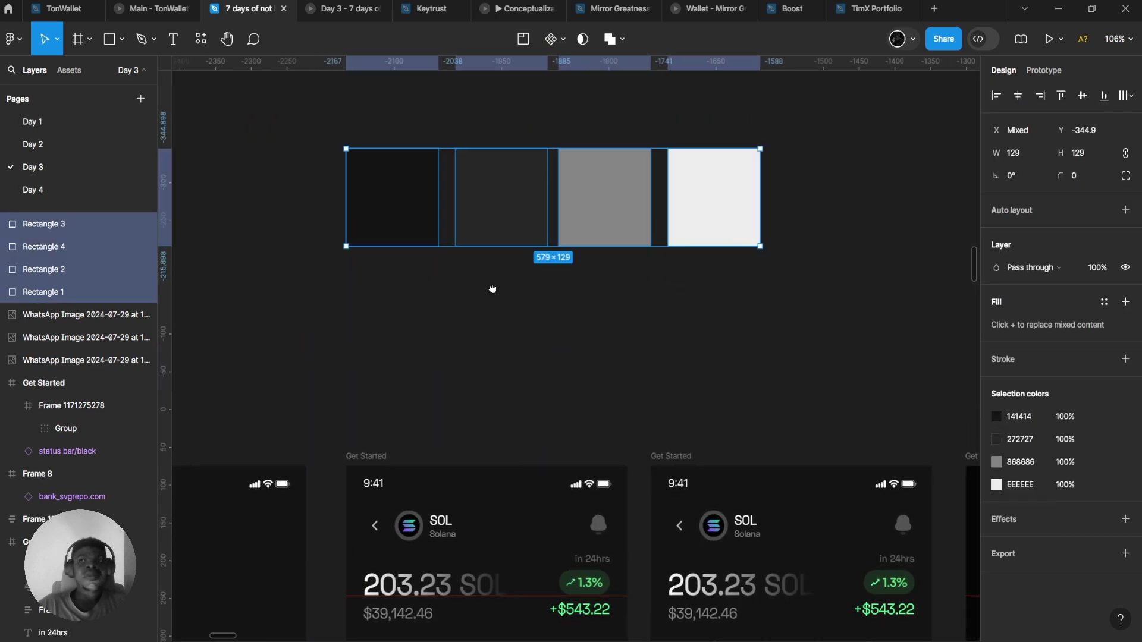
{"action": "scroll", "coordinate": [492, 288], "scroll_direction": "up", "scroll_amount": 1, "text": "ctrl"}
{"action": "scroll", "coordinate": [486, 222], "scroll_direction": "down", "scroll_amount": 3}
{"action": "scroll", "coordinate": [531, 195], "scroll_direction": "down", "scroll_amount": 3, "text": "ctrl"}
{"action": "scroll", "coordinate": [536, 273], "scroll_direction": "up", "scroll_amount": 3}
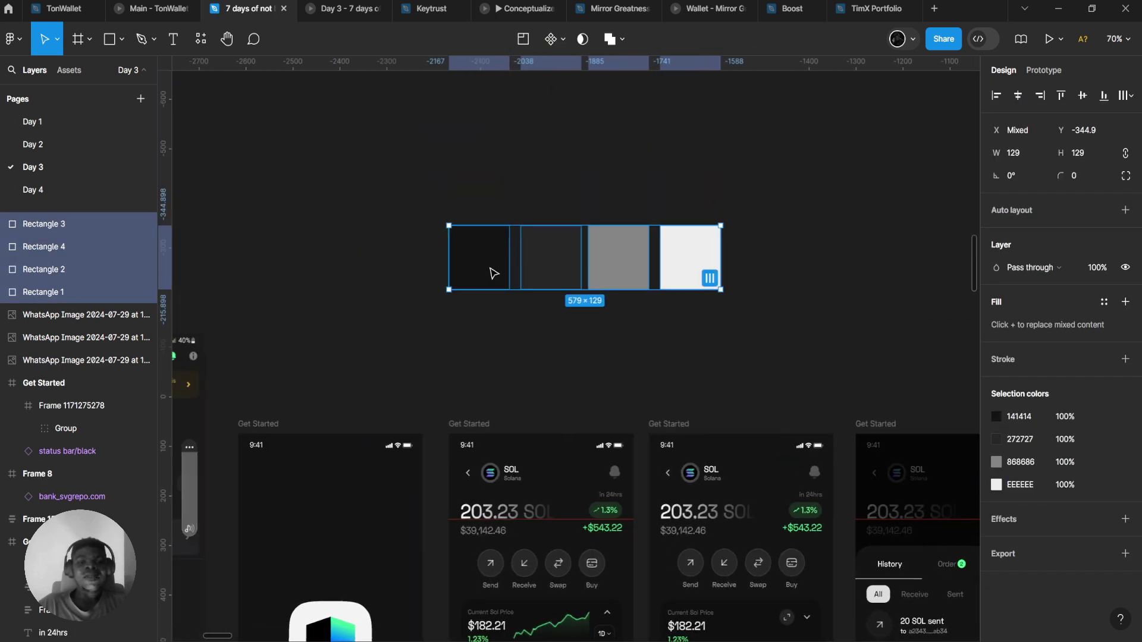
- Duplicate the 141414 swatch above the row and enlarge the copy to 297 × 297
{"action": "left_click", "coordinate": [492, 270]}
{"action": "scroll", "coordinate": [492, 270], "scroll_direction": "up", "scroll_amount": 2, "text": "ctrl"}
{"action": "left_click_drag", "start_coordinate": [492, 270], "coordinate": [500, 98]}
{"action": "scroll", "coordinate": [511, 179], "scroll_direction": "up", "scroll_amount": 4}
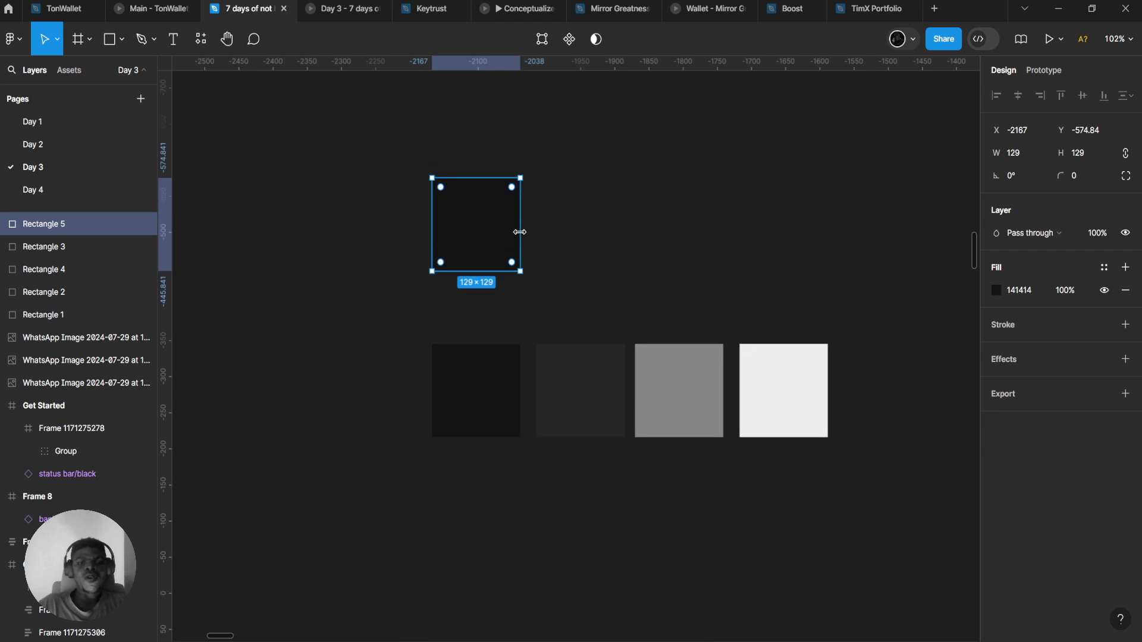
{"action": "left_click_drag", "start_coordinate": [521, 235], "coordinate": [636, 235]}
{"action": "scroll", "coordinate": [594, 244], "scroll_direction": "down", "scroll_amount": 3, "text": "ctrl"}
- Fill the large square with 4FDD77, copied from the 1.23% text in the Current Sol Price card
{"action": "scroll", "coordinate": [487, 255], "scroll_direction": "down", "scroll_amount": 5}
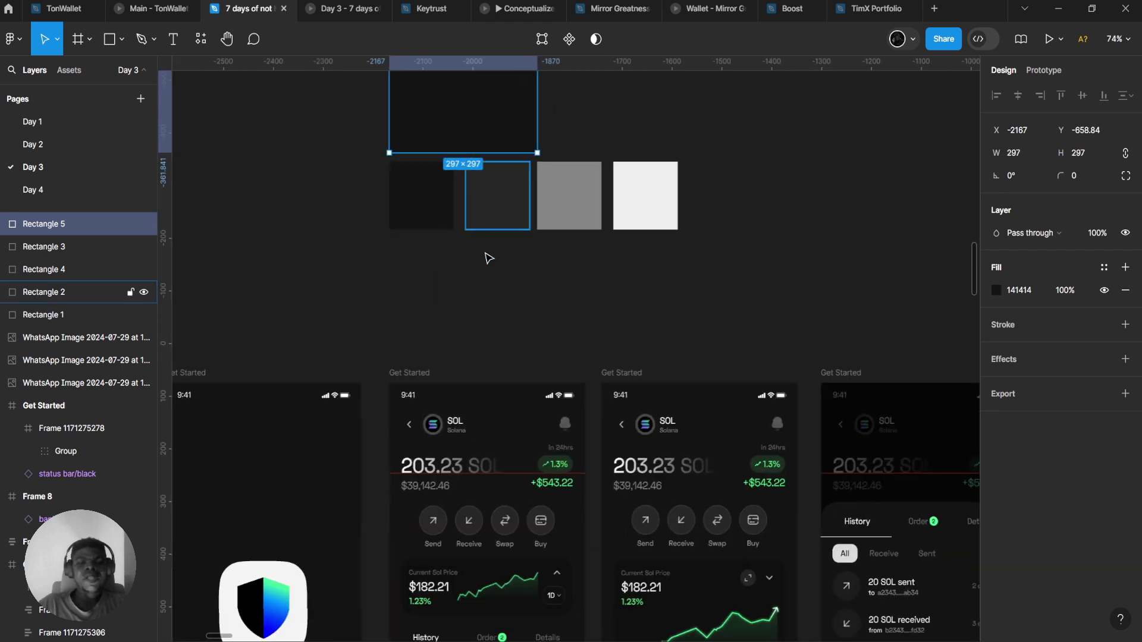
{"action": "scroll", "coordinate": [532, 571], "scroll_direction": "up", "scroll_amount": 5, "text": "ctrl"}
{"action": "scroll", "coordinate": [534, 571], "scroll_direction": "up", "scroll_amount": 2, "text": "ctrl"}
{"action": "scroll", "coordinate": [534, 571], "scroll_direction": "down", "scroll_amount": 3}
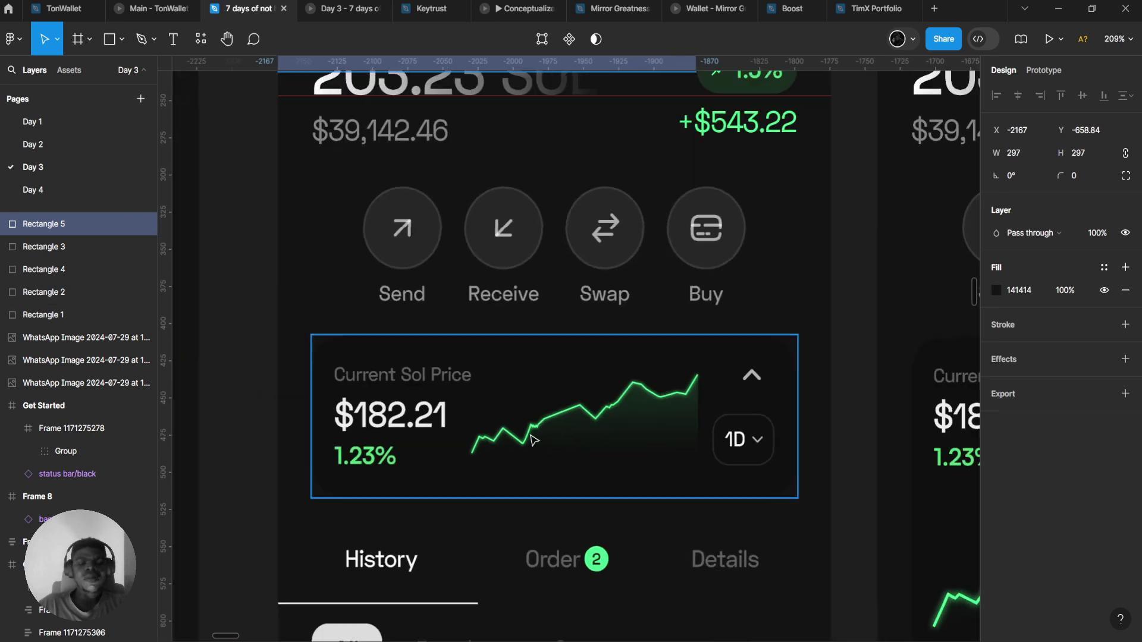
{"action": "left_click", "coordinate": [395, 467], "text": "ctrl"}
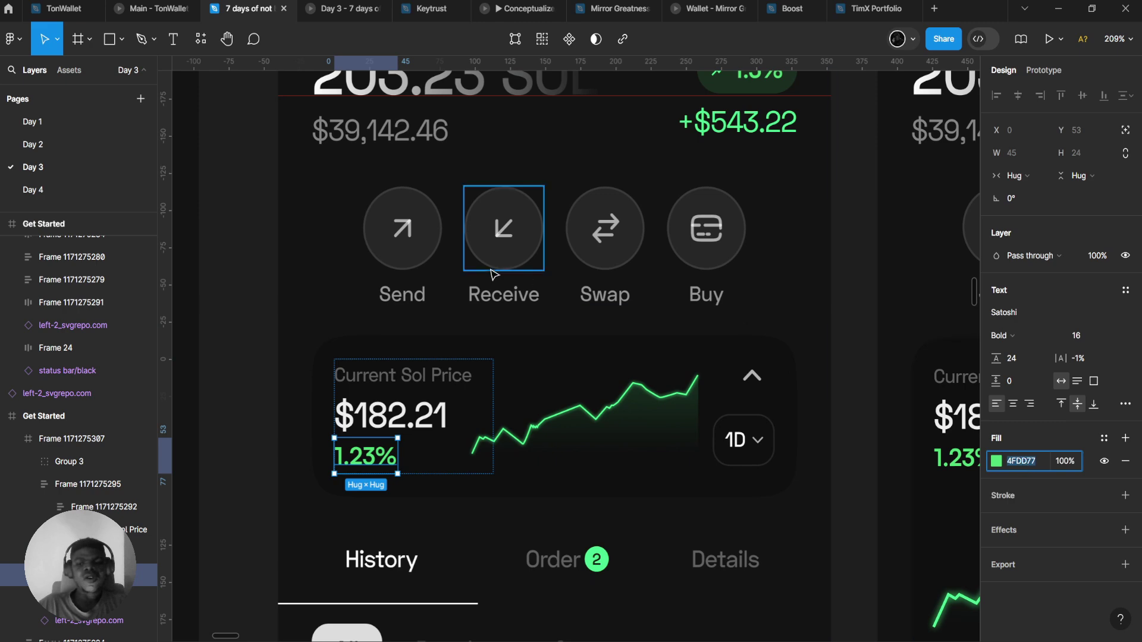
{"action": "scroll", "coordinate": [503, 237], "scroll_direction": "down", "scroll_amount": 4, "text": "ctrl"}
{"action": "scroll", "coordinate": [503, 238], "scroll_direction": "up", "scroll_amount": 5}
{"action": "scroll", "coordinate": [476, 333], "scroll_direction": "up", "scroll_amount": 3, "text": "ctrl"}
{"action": "left_click", "coordinate": [391, 89]}
{"action": "scroll", "coordinate": [946, 313], "scroll_direction": "up", "scroll_amount": 3}
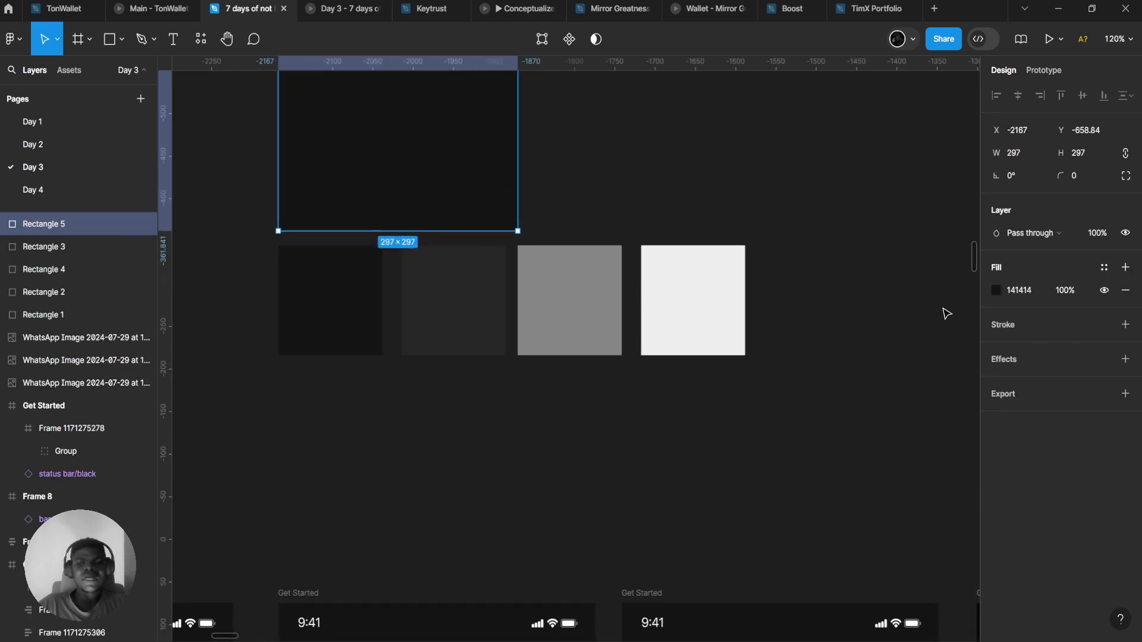
{"action": "left_click", "coordinate": [1029, 291]}
{"action": "key", "text": "Return"}
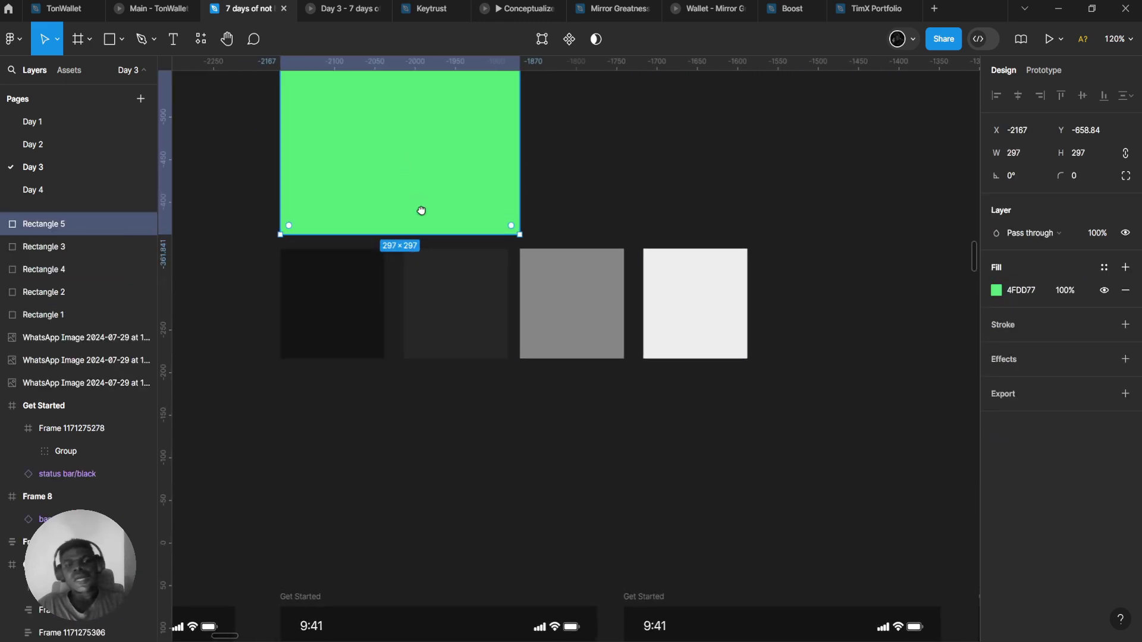
- Move the 141414 swatch out of the row to beside the green square, aligning their top edges
{"action": "scroll", "coordinate": [563, 301], "scroll_direction": "down", "scroll_amount": 3, "text": "ctrl"}
{"action": "left_click", "coordinate": [452, 414]}
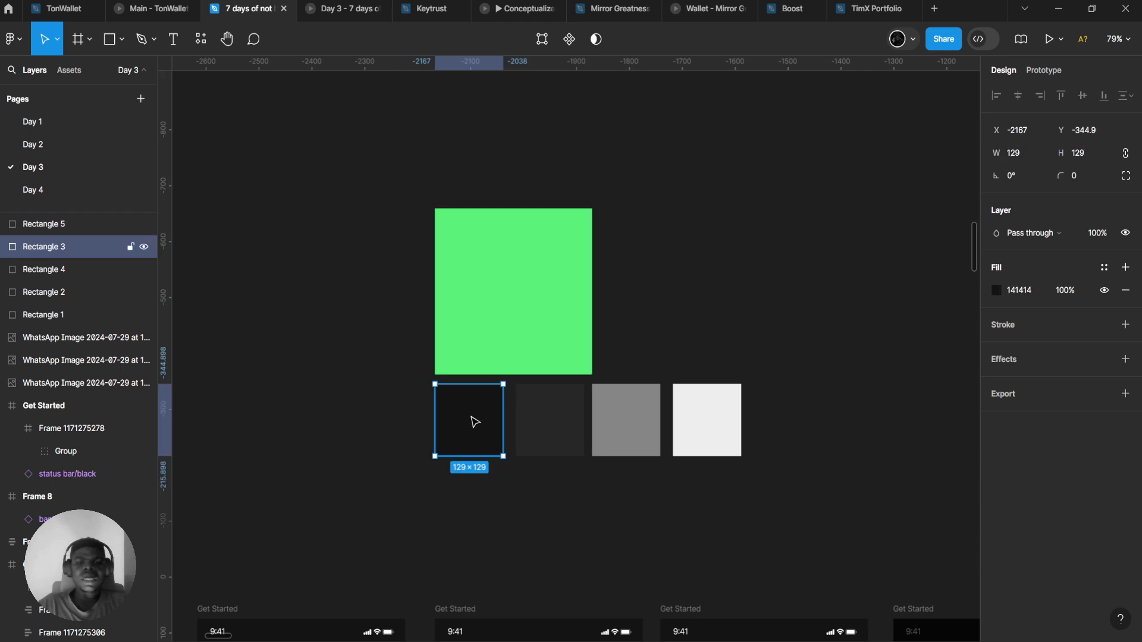
{"action": "left_click_drag", "start_coordinate": [471, 421], "coordinate": [655, 242]}
{"action": "left_click_drag", "start_coordinate": [647, 244], "coordinate": [643, 247]}
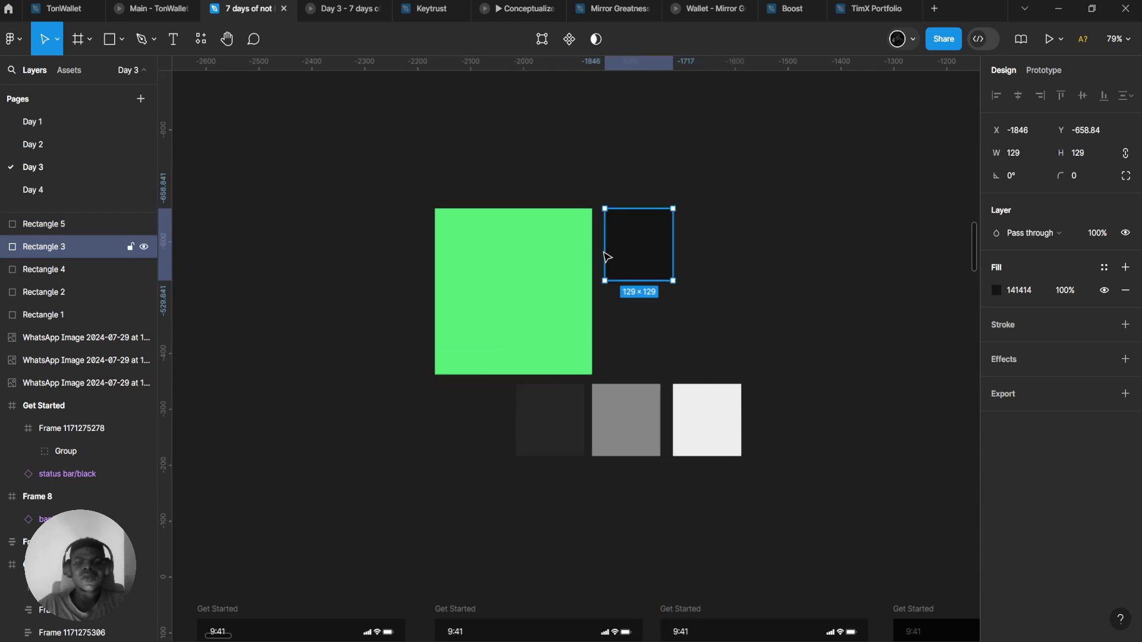
- Enlarge the dark swatch to about 174 wide and fit the other three beneath it at about 53 each, bottom-aligned with the green square
{"action": "scroll", "coordinate": [536, 202], "scroll_direction": "down", "scroll_amount": 5}
{"action": "scroll", "coordinate": [535, 202], "scroll_direction": "right", "scroll_amount": 6}
{"action": "left_click_drag", "start_coordinate": [480, 140], "coordinate": [498, 162]}
{"action": "scroll", "coordinate": [489, 362], "scroll_direction": "up", "scroll_amount": 3}
{"action": "scroll", "coordinate": [490, 362], "scroll_direction": "left", "scroll_amount": 2}
{"action": "scroll", "coordinate": [490, 362], "scroll_direction": "up", "scroll_amount": 1, "text": "ctrl"}
{"action": "left_click_drag", "start_coordinate": [314, 377], "coordinate": [543, 298]}
{"action": "scroll", "coordinate": [546, 372], "scroll_direction": "up", "scroll_amount": 3, "text": "ctrl"}
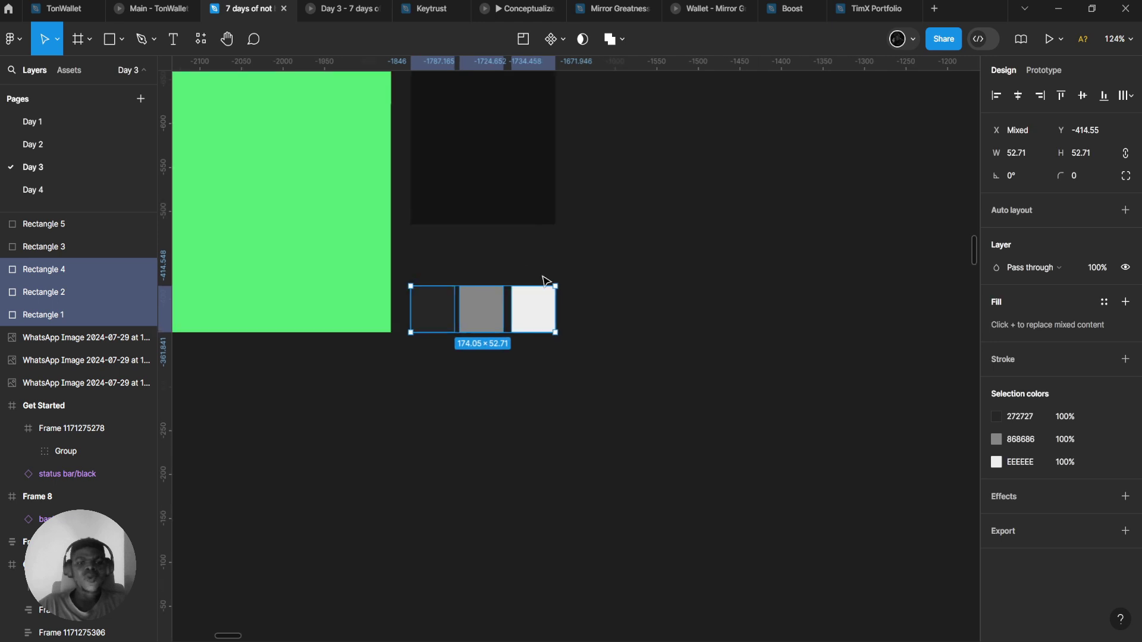
- Round the three small swatches with a corner radius of 89 and extend the dark square down towards them
{"action": "scroll", "coordinate": [860, 313], "scroll_direction": "up", "scroll_amount": 2, "text": "ctrl"}
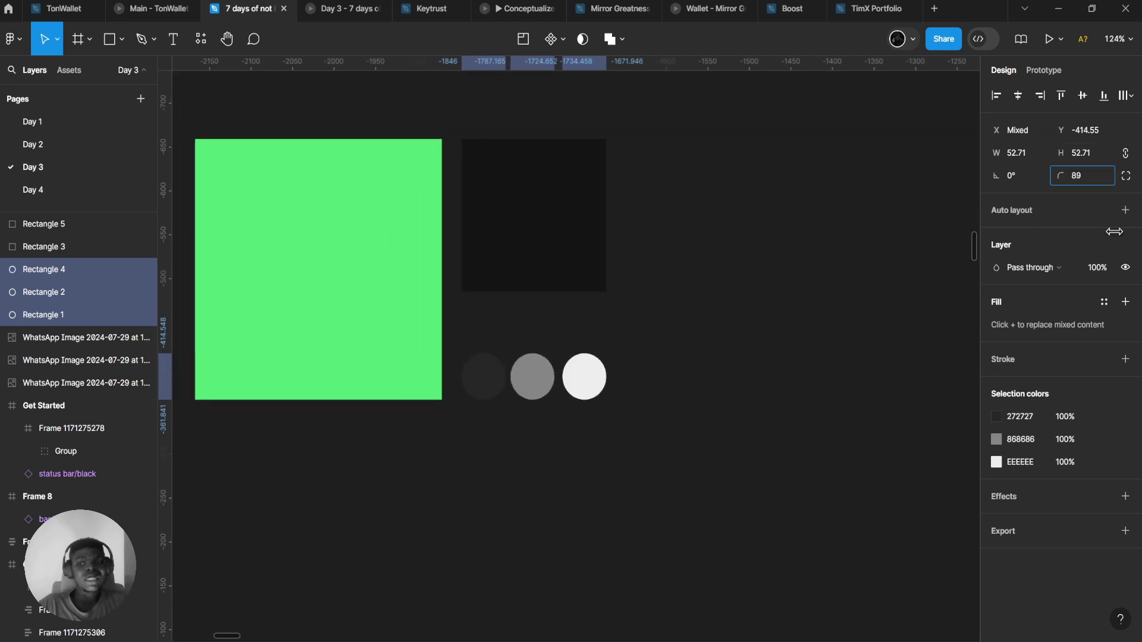
{"action": "scroll", "coordinate": [377, 234], "scroll_direction": "up", "scroll_amount": 1, "text": "ctrl"}
{"action": "left_click", "coordinate": [567, 292]}
{"action": "left_click_drag", "start_coordinate": [552, 296], "coordinate": [558, 345]}
{"action": "scroll", "coordinate": [595, 327], "scroll_direction": "left", "scroll_amount": 3}
{"action": "left_click", "coordinate": [362, 395]}
- Examine the assembled colour palette of green square, dark rectangle and three round swatches above the SOL frames
{"action": "scroll", "coordinate": [458, 447], "scroll_direction": "down", "scroll_amount": 3, "text": "ctrl"}
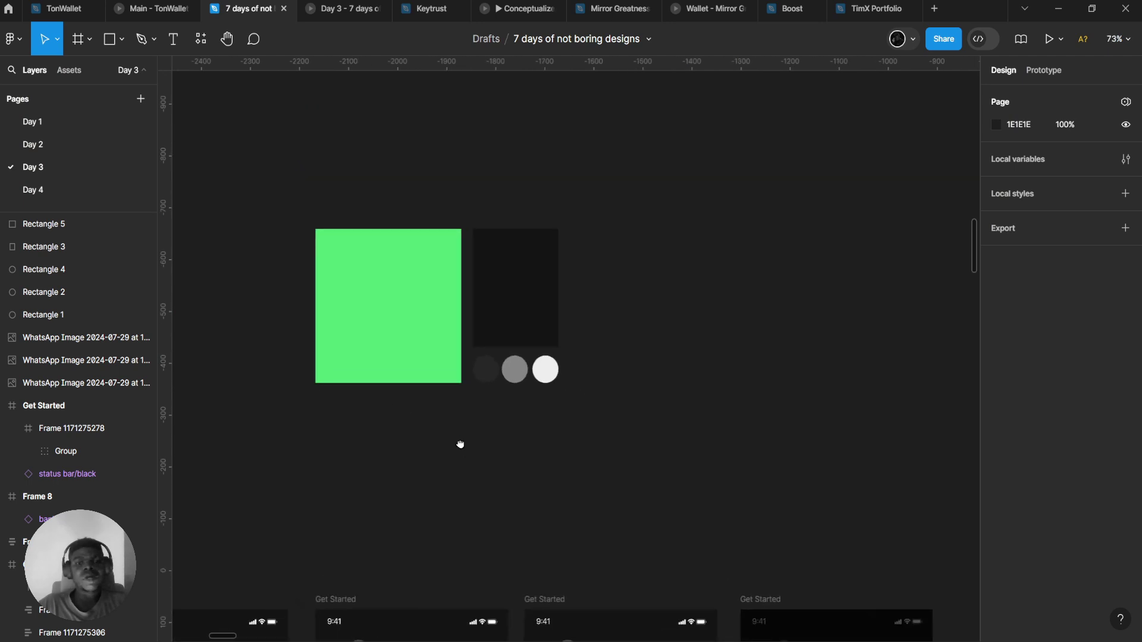
{"action": "scroll", "coordinate": [416, 416], "scroll_direction": "up", "scroll_amount": 3}
{"action": "scroll", "coordinate": [400, 394], "scroll_direction": "up", "scroll_amount": 3, "text": "ctrl"}
{"action": "left_click", "coordinate": [436, 283]}
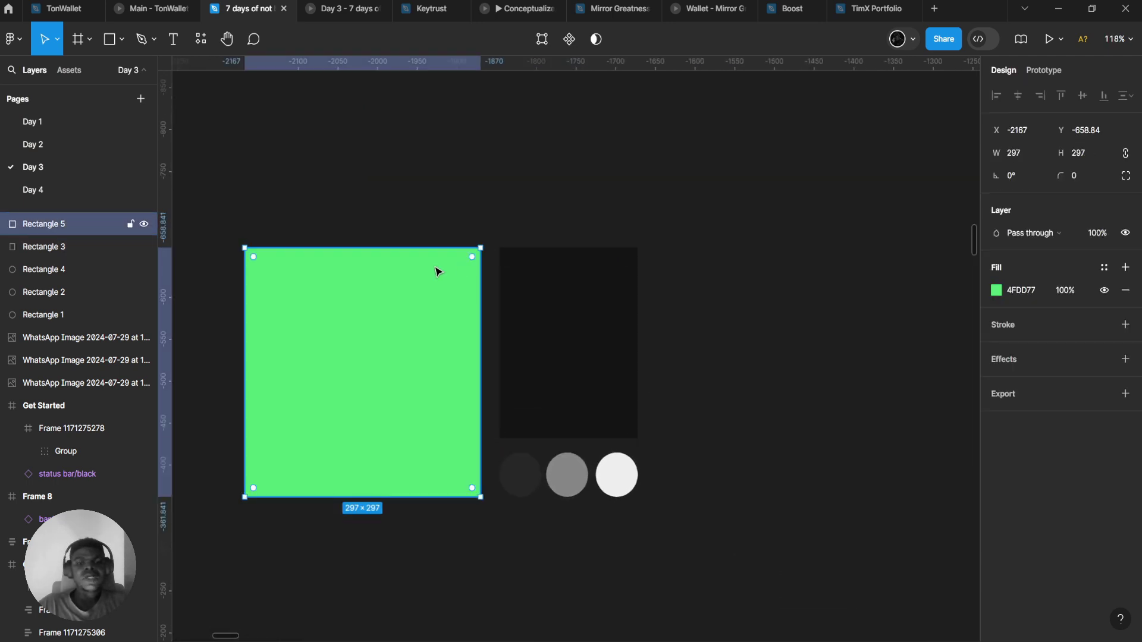
{"action": "left_click", "coordinate": [422, 198]}
{"action": "scroll", "coordinate": [422, 198], "scroll_direction": "down", "scroll_amount": 4, "text": "ctrl"}
{"action": "scroll", "coordinate": [428, 357], "scroll_direction": "up", "scroll_amount": 4, "text": "ctrl"}
{"action": "scroll", "coordinate": [528, 357], "scroll_direction": "down", "scroll_amount": 3}
{"action": "scroll", "coordinate": [530, 232], "scroll_direction": "down", "scroll_amount": 5, "text": "ctrl"}
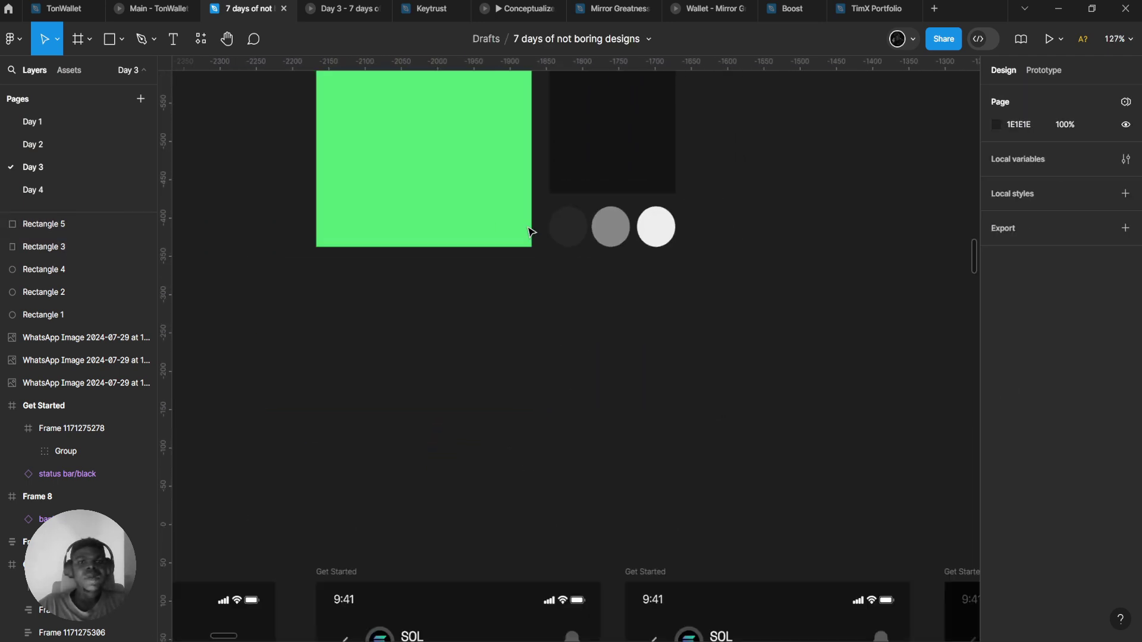
- Examine the redesigned SOL frames, focusing on the Solana logo and title in the first frame's header
{"action": "scroll", "coordinate": [525, 278], "scroll_direction": "up", "scroll_amount": 6, "text": "ctrl"}
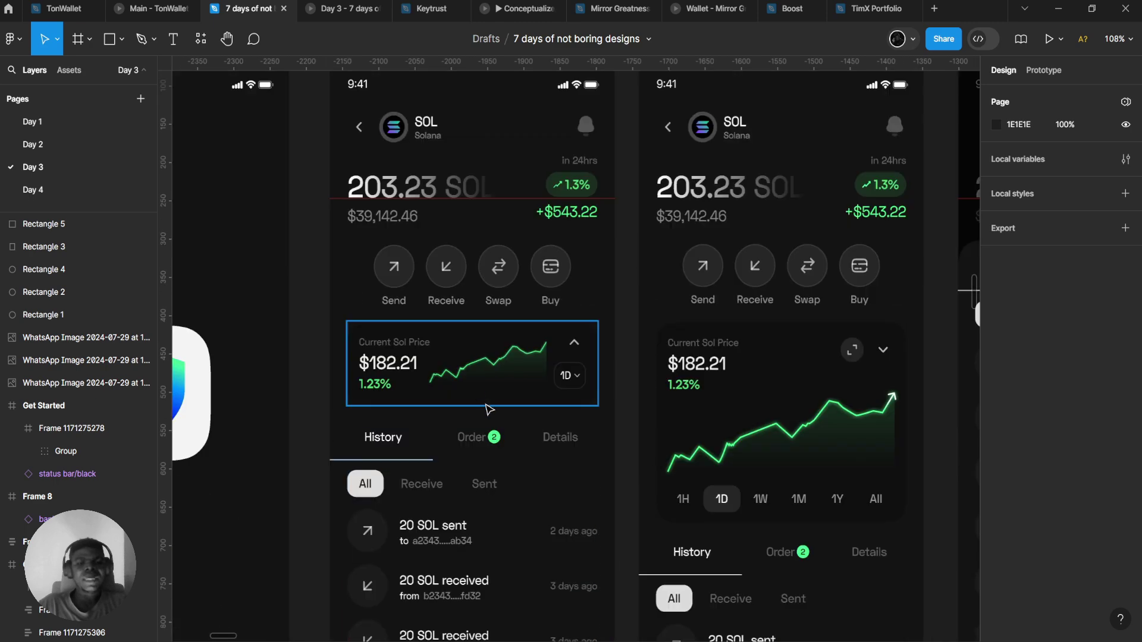
{"action": "scroll", "coordinate": [503, 469], "scroll_direction": "up", "scroll_amount": 2}
{"action": "scroll", "coordinate": [569, 382], "scroll_direction": "left", "scroll_amount": 1}
{"action": "scroll", "coordinate": [569, 381], "scroll_direction": "up", "scroll_amount": 1}
{"action": "scroll", "coordinate": [511, 328], "scroll_direction": "up", "scroll_amount": 2}
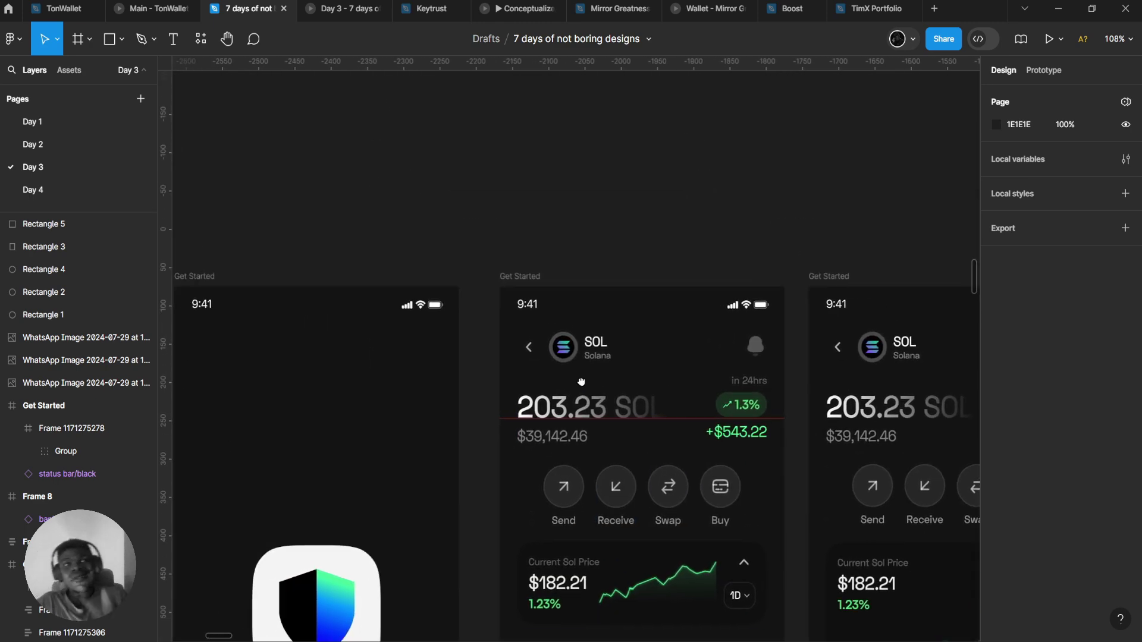
{"action": "scroll", "coordinate": [510, 298], "scroll_direction": "down", "scroll_amount": 3}
{"action": "scroll", "coordinate": [507, 257], "scroll_direction": "up", "scroll_amount": 6, "text": "ctrl"}
{"action": "scroll", "coordinate": [467, 237], "scroll_direction": "up", "scroll_amount": 2, "text": "ctrl"}
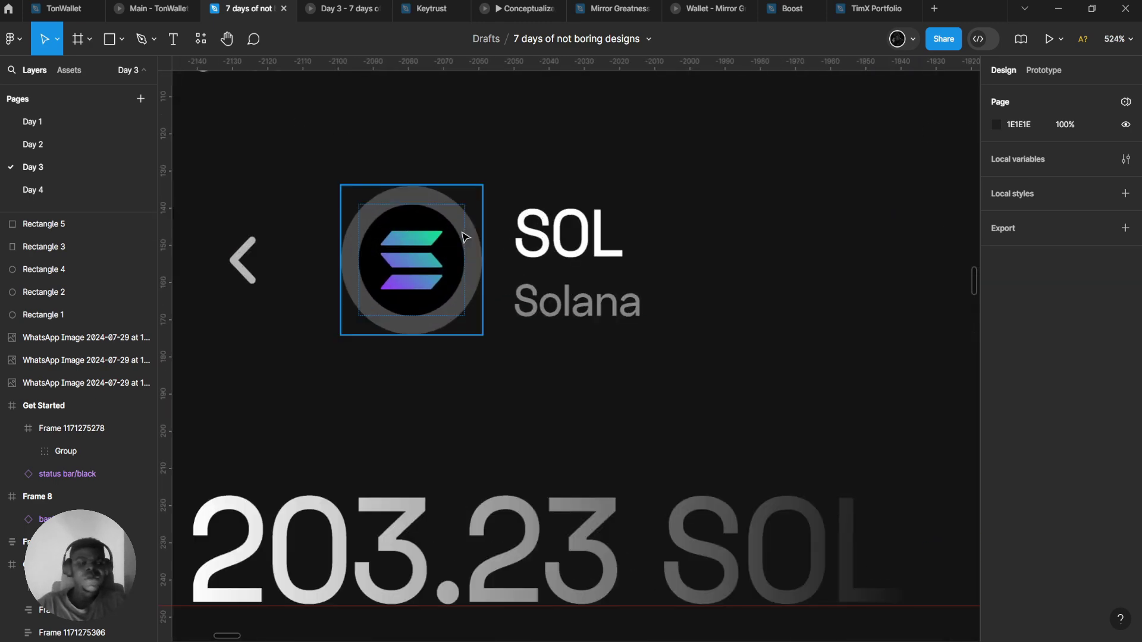
- Compare the Solana logo header of the first redesigned frame with the header of the original SOL screen
{"action": "left_click", "coordinate": [464, 241]}
{"action": "scroll", "coordinate": [416, 244], "scroll_direction": "down", "scroll_amount": 10, "text": "ctrl"}
{"action": "scroll", "coordinate": [300, 164], "scroll_direction": "up", "scroll_amount": 6, "text": "ctrl"}
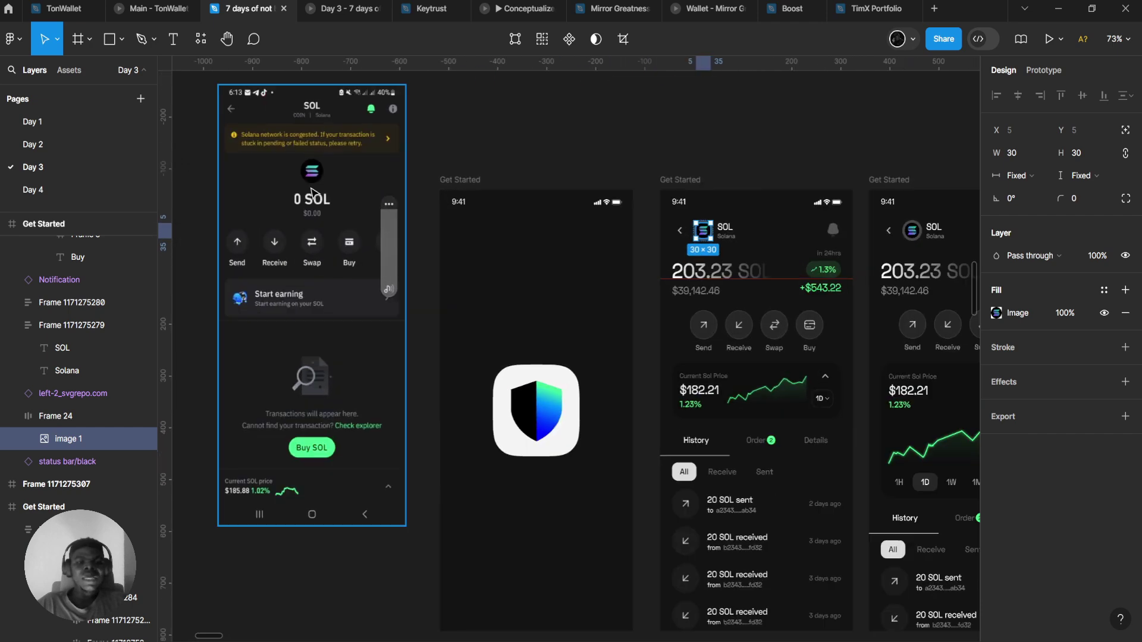
{"action": "scroll", "coordinate": [327, 167], "scroll_direction": "down", "scroll_amount": 5, "text": "ctrl"}
{"action": "scroll", "coordinate": [595, 268], "scroll_direction": "up", "scroll_amount": 4, "text": "ctrl"}
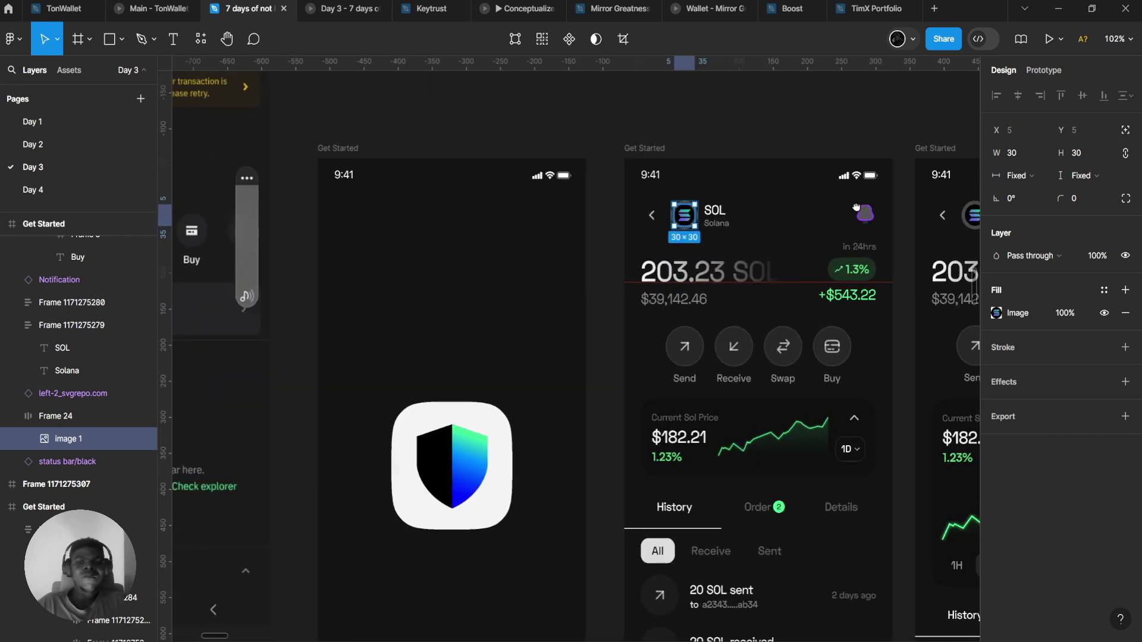
{"action": "scroll", "coordinate": [625, 268], "scroll_direction": "right", "scroll_amount": 2}
{"action": "scroll", "coordinate": [627, 269], "scroll_direction": "up", "scroll_amount": 2, "text": "ctrl"}
{"action": "scroll", "coordinate": [630, 262], "scroll_direction": "left", "scroll_amount": 2}
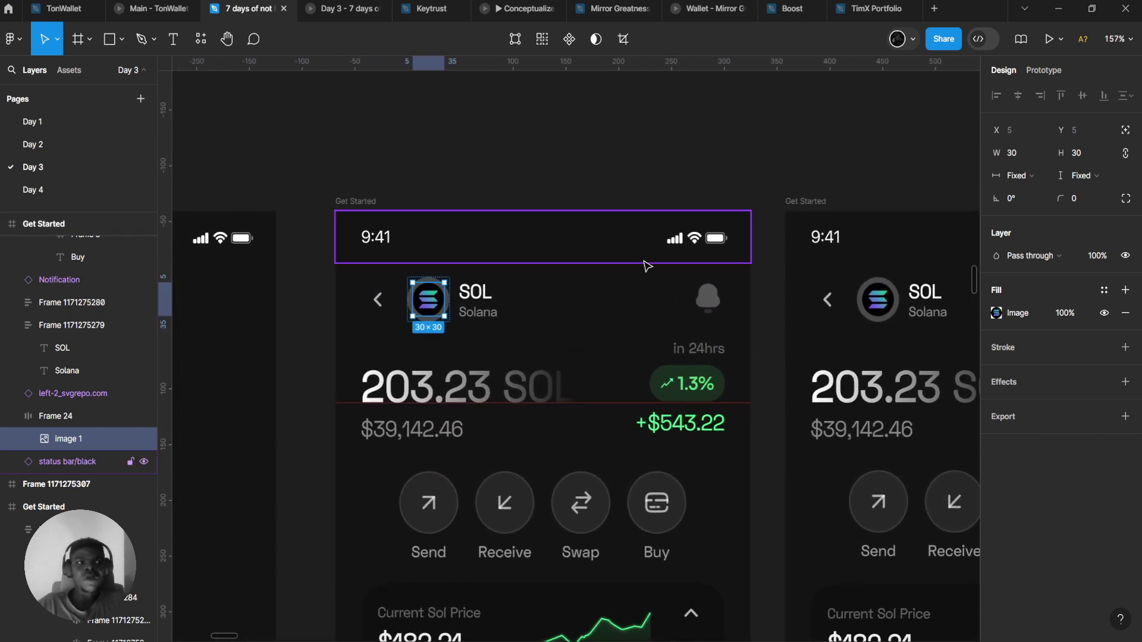
{"action": "scroll", "coordinate": [595, 257], "scroll_direction": "up", "scroll_amount": 3, "text": "ctrl"}
{"action": "scroll", "coordinate": [487, 326], "scroll_direction": "up", "scroll_amount": 1, "text": "ctrl"}
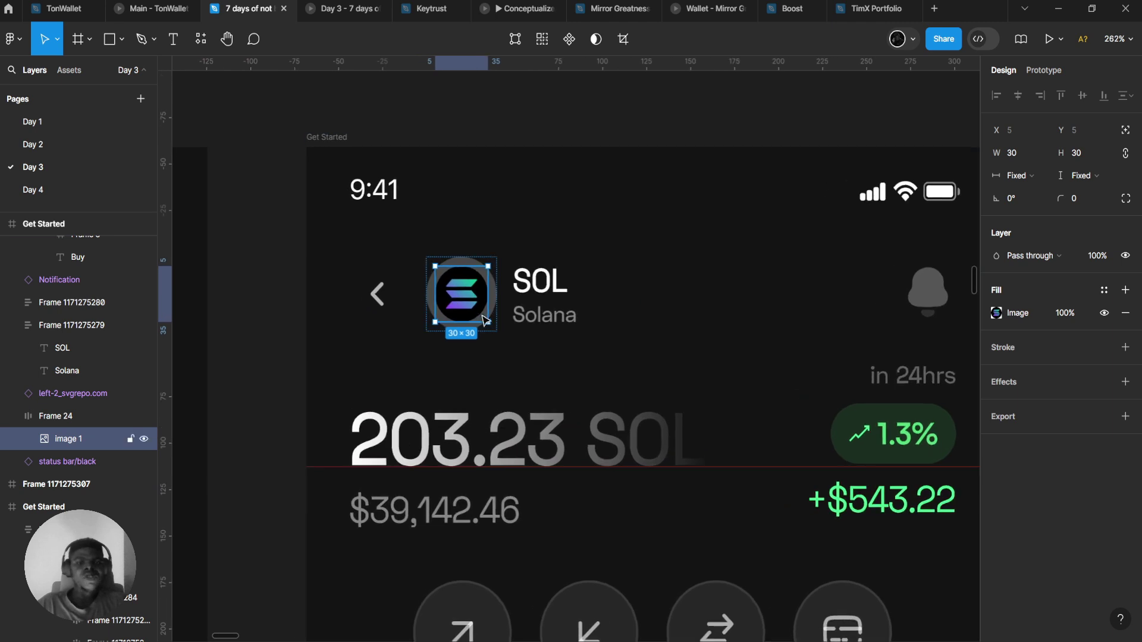
{"action": "scroll", "coordinate": [481, 316], "scroll_direction": "up", "scroll_amount": 1, "text": "ctrl"}
- Inspect the text properties of the SOL title and the Solana subtitle in the first frame's header
{"action": "left_click", "coordinate": [553, 280]}
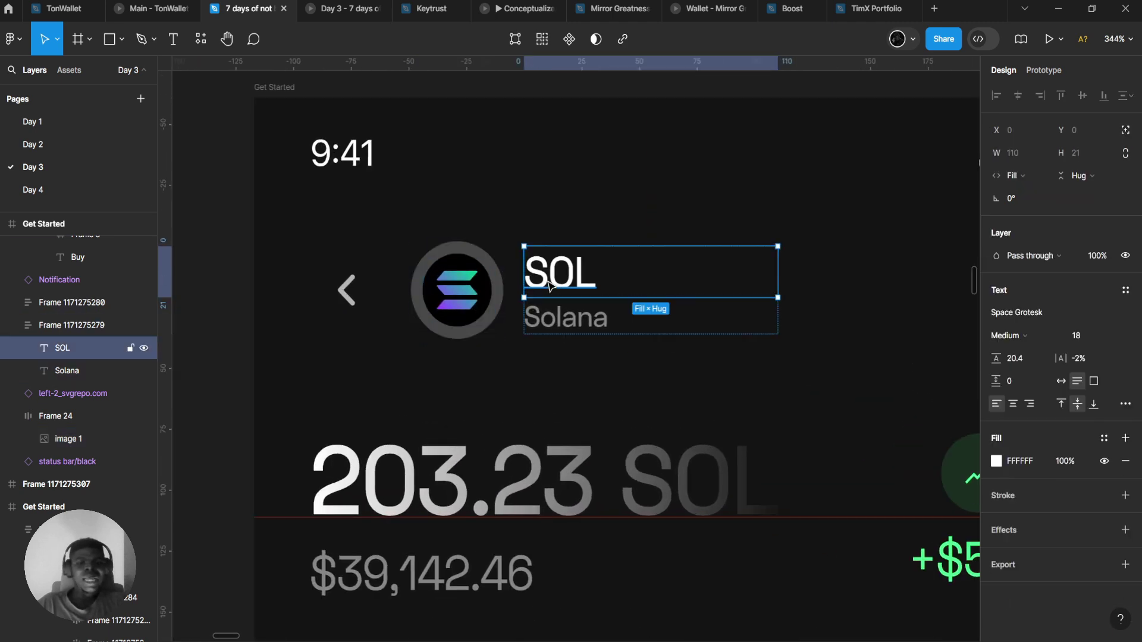
{"action": "double_click", "coordinate": [553, 280]}
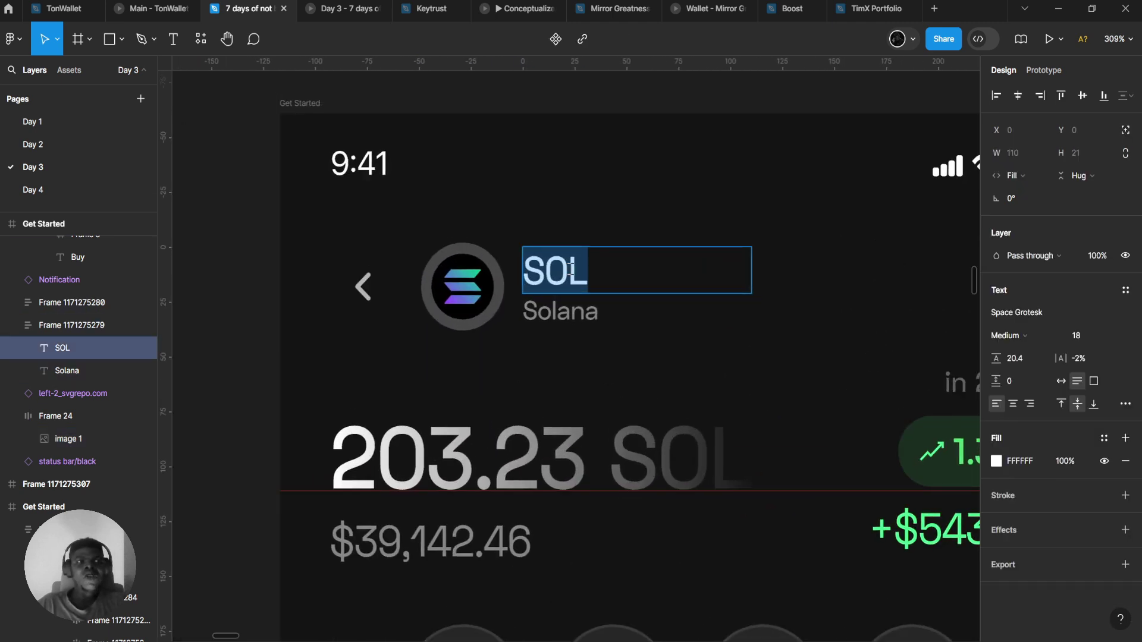
{"action": "key", "text": "Escape"}
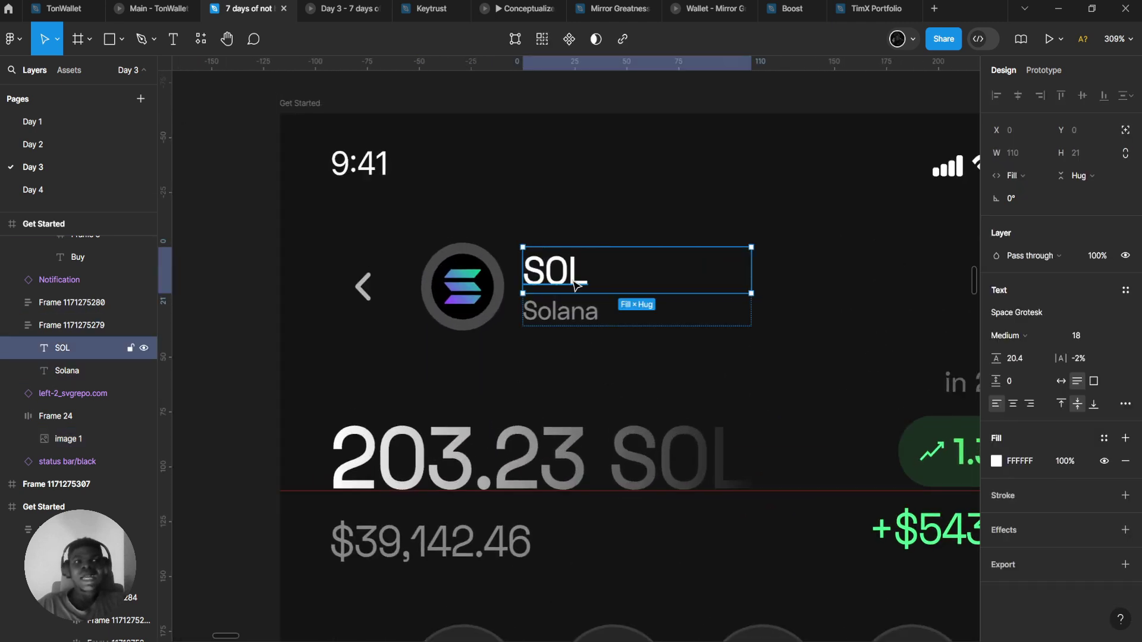
{"action": "left_click", "coordinate": [569, 314]}
{"action": "double_click", "coordinate": [569, 314]}
{"action": "scroll", "coordinate": [569, 315], "scroll_direction": "up", "scroll_amount": 5, "text": "ctrl"}
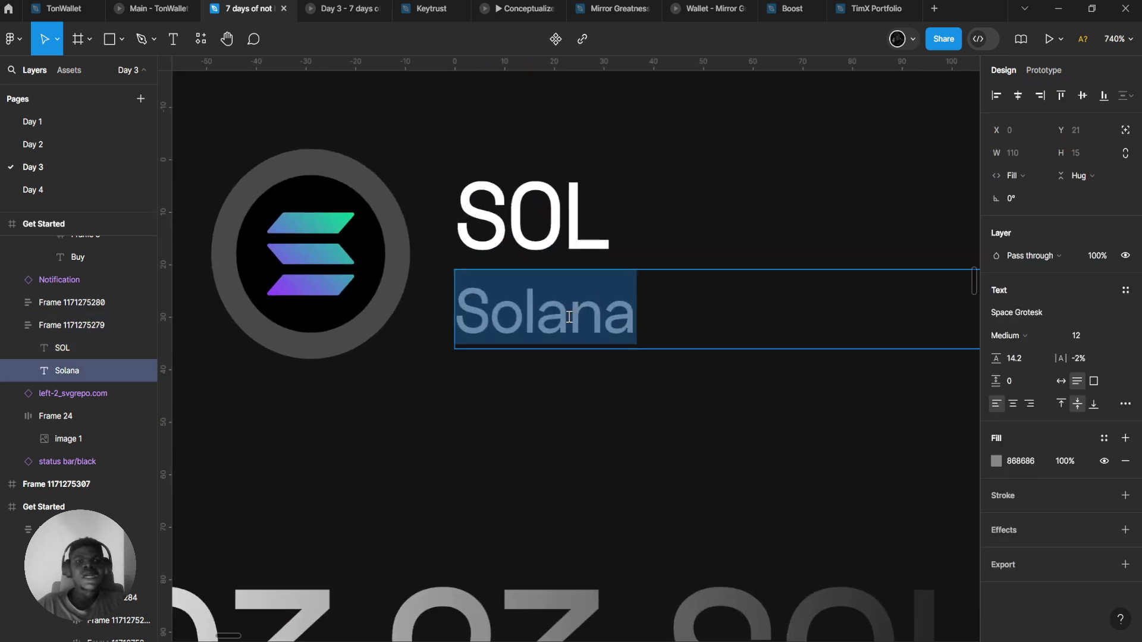
{"action": "scroll", "coordinate": [570, 317], "scroll_direction": "down", "scroll_amount": 3, "text": "ctrl"}
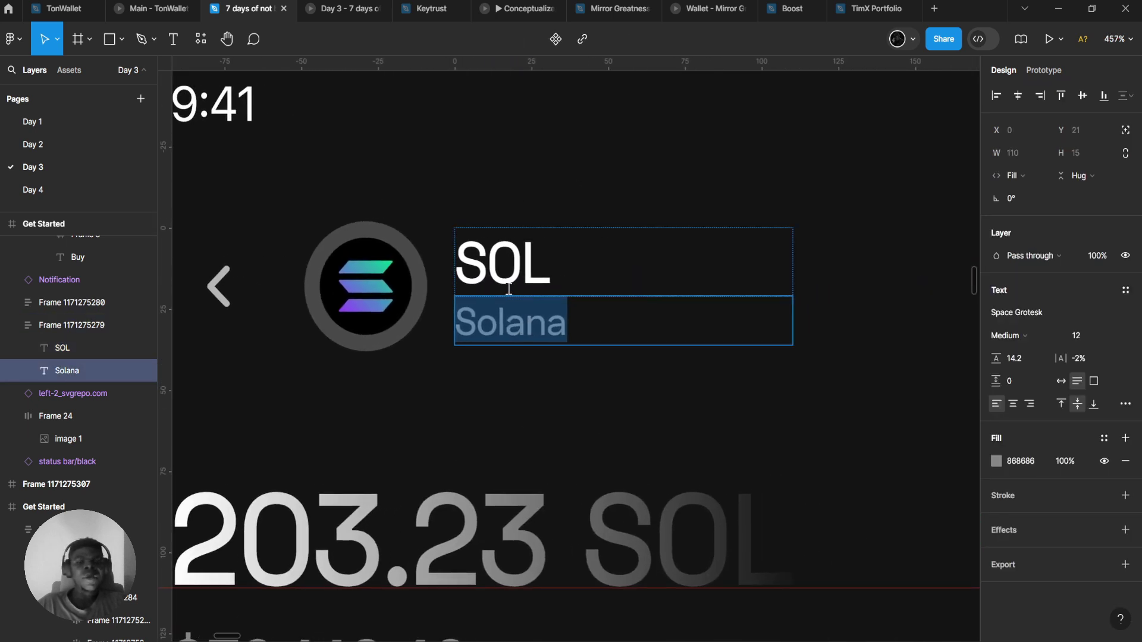
{"action": "left_click", "coordinate": [508, 287]}
{"action": "scroll", "coordinate": [515, 291], "scroll_direction": "down", "scroll_amount": 1, "text": "ctrl"}
{"action": "double_click", "coordinate": [530, 334]}
{"action": "key", "text": "Escape"}
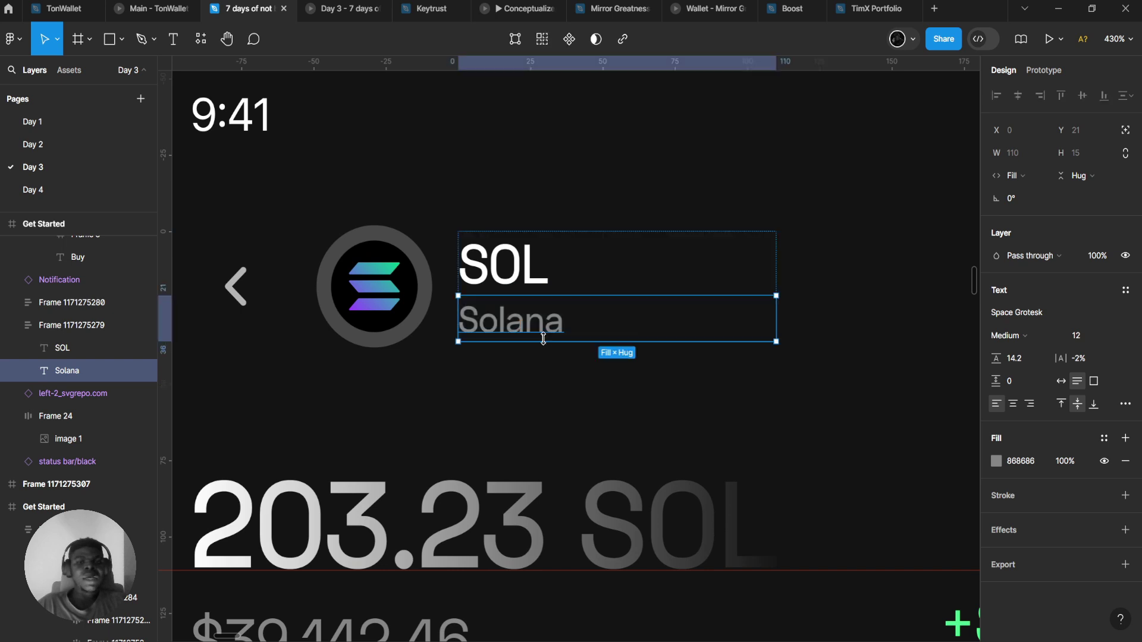
{"action": "left_click", "coordinate": [519, 281]}
{"action": "double_click", "coordinate": [520, 282]}
{"action": "key", "text": "Escape"}
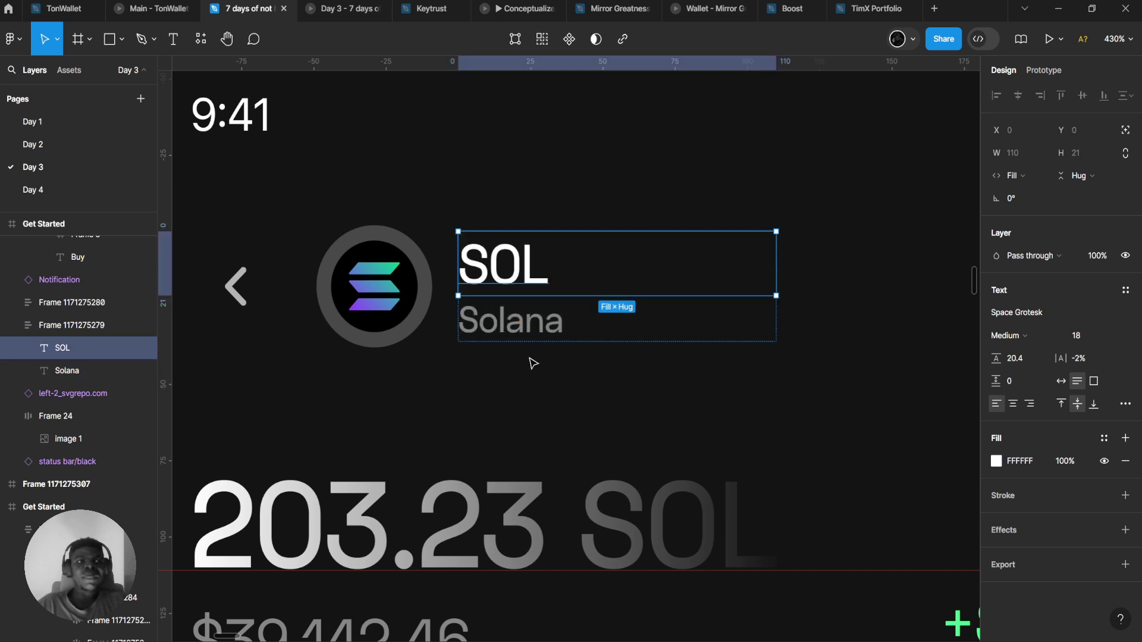
{"action": "double_click", "coordinate": [525, 287]}
{"action": "left_click", "coordinate": [532, 268]}
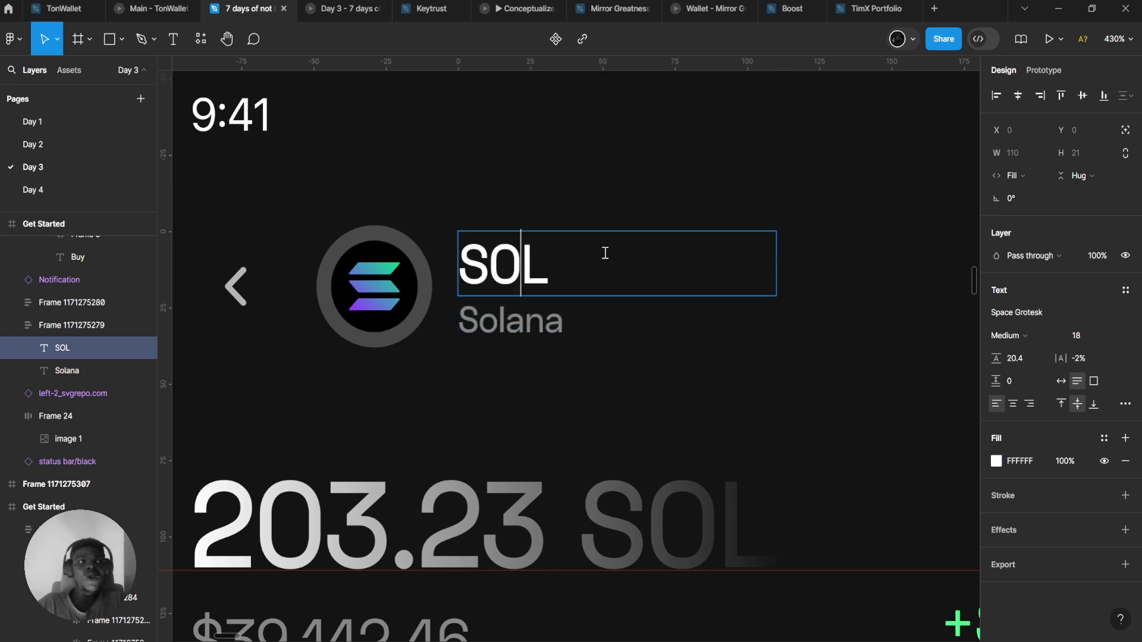
- Compare the white SOL title with the smaller grey Solana subtitle beneath it
{"action": "scroll", "coordinate": [629, 265], "scroll_direction": "right", "scroll_amount": 3}
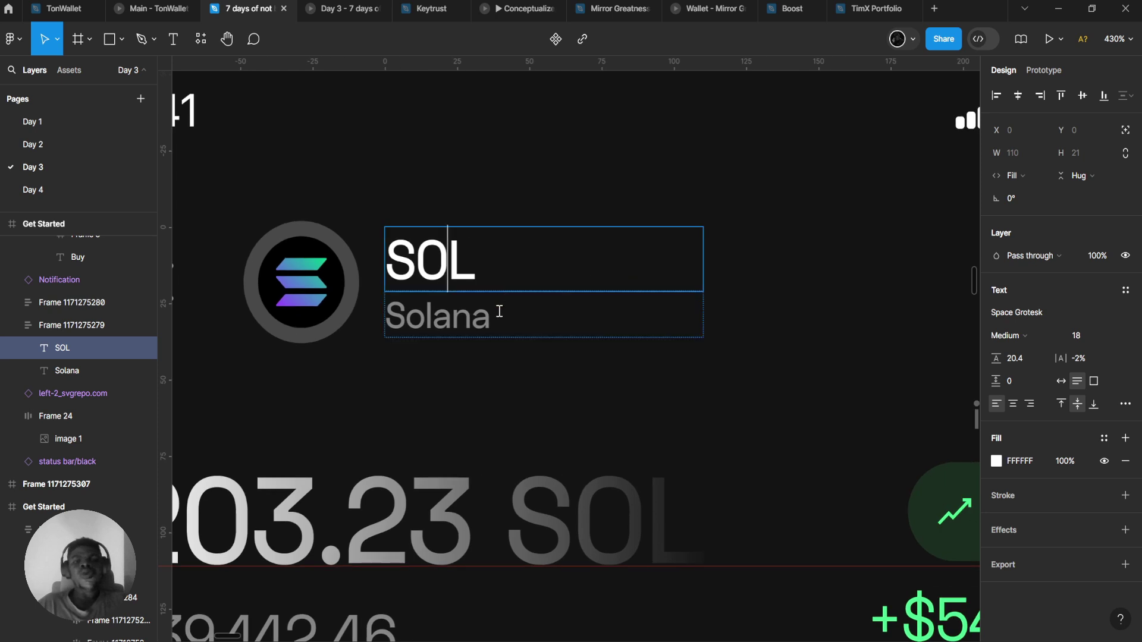
{"action": "left_click", "coordinate": [484, 331]}
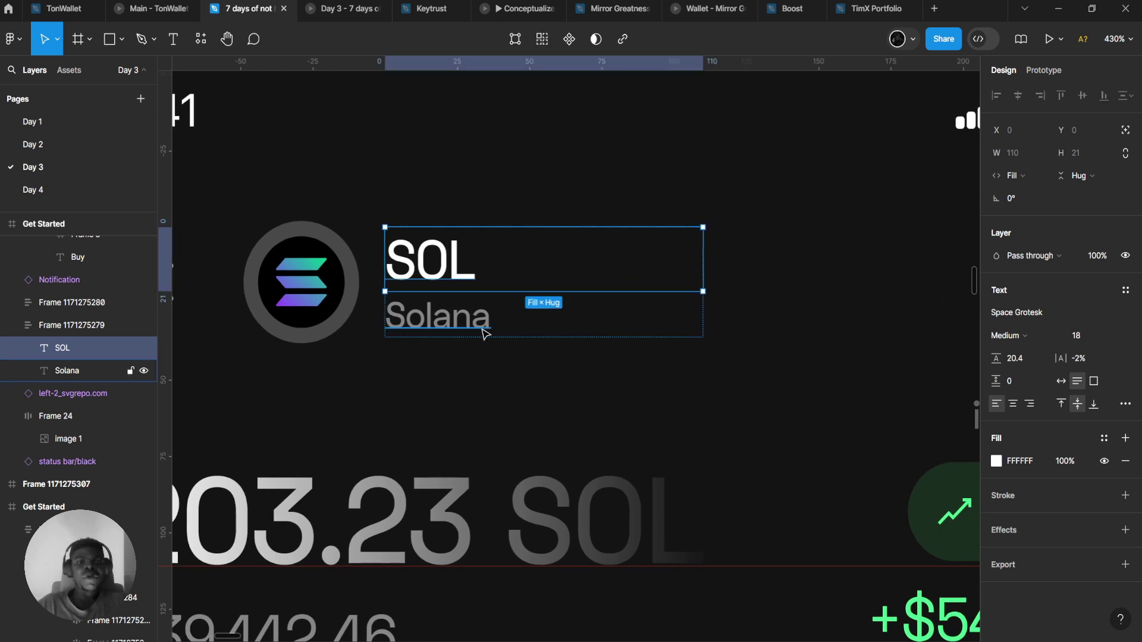
{"action": "double_click", "coordinate": [484, 332]}
{"action": "scroll", "coordinate": [502, 370], "scroll_direction": "down", "scroll_amount": 6}
{"action": "key", "text": "Escape"}
{"action": "scroll", "coordinate": [505, 378], "scroll_direction": "up", "scroll_amount": 4}
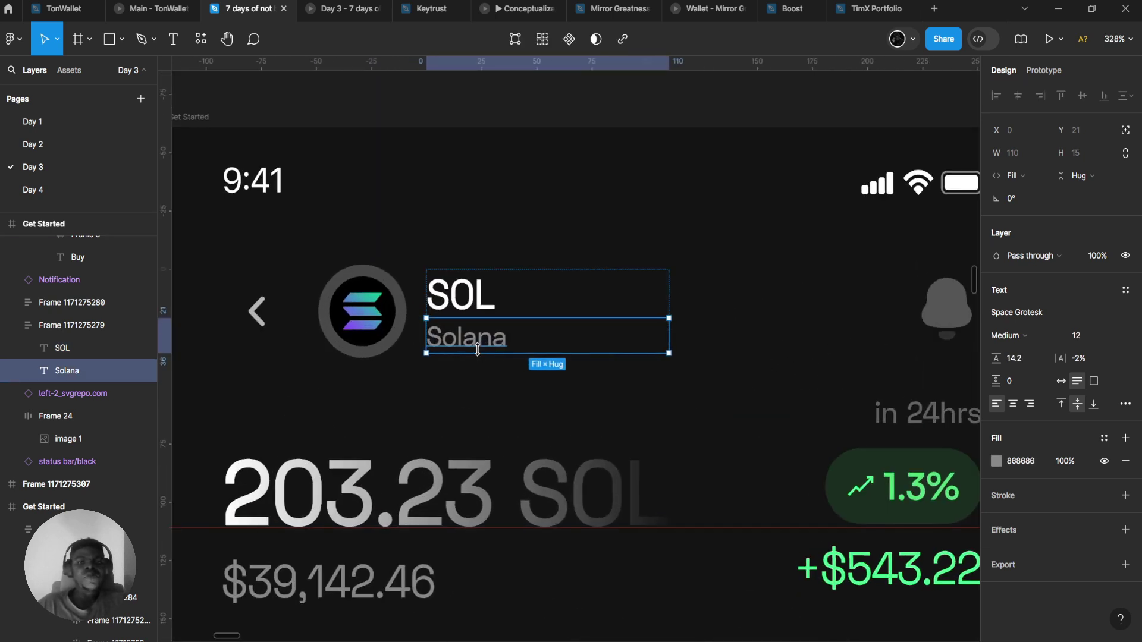
{"action": "double_click", "coordinate": [480, 341]}
{"action": "left_click", "coordinate": [467, 292]}
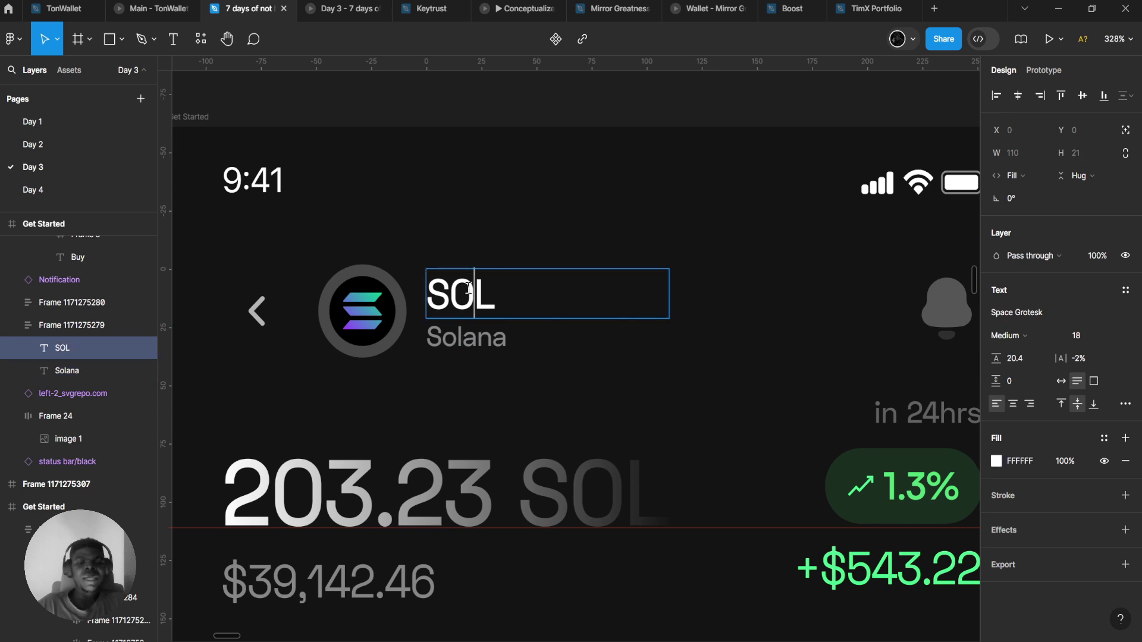
{"action": "double_click", "coordinate": [467, 292]}
{"action": "scroll", "coordinate": [468, 289], "scroll_direction": "up", "scroll_amount": 4}
{"action": "left_click", "coordinate": [515, 294]}
{"action": "scroll", "coordinate": [517, 297], "scroll_direction": "down", "scroll_amount": 2}
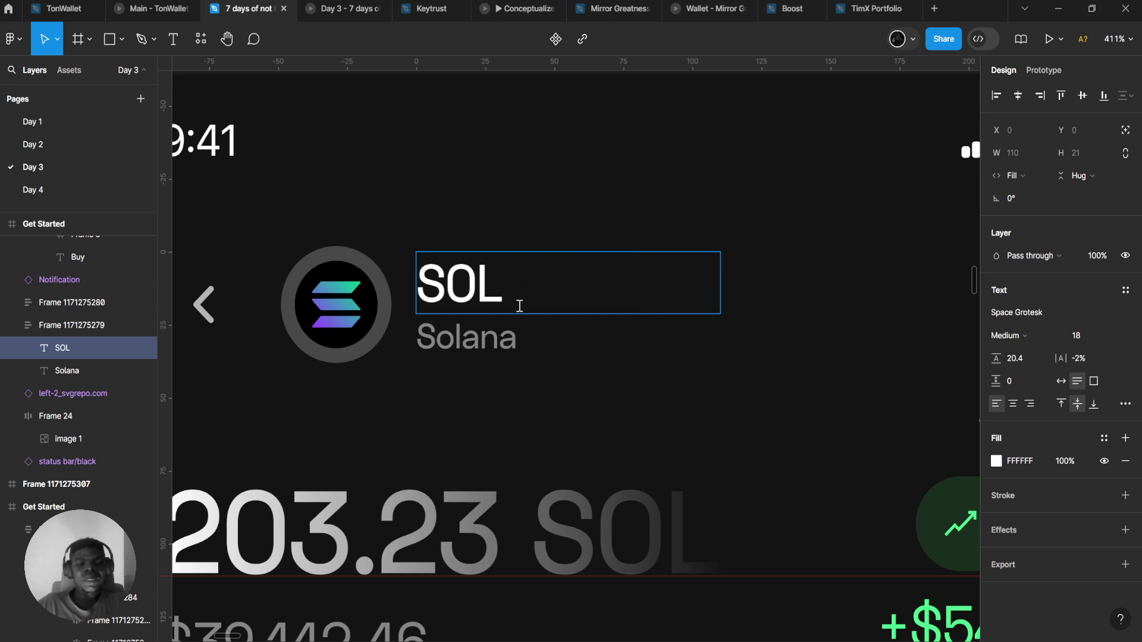
- Darken the fill of the circular frame around the Solana logo to 2B2B2B
{"action": "scroll", "coordinate": [519, 305], "scroll_direction": "down", "scroll_amount": 3}
{"action": "left_click", "coordinate": [345, 288]}
{"action": "scroll", "coordinate": [369, 279], "scroll_direction": "up", "scroll_amount": 6}
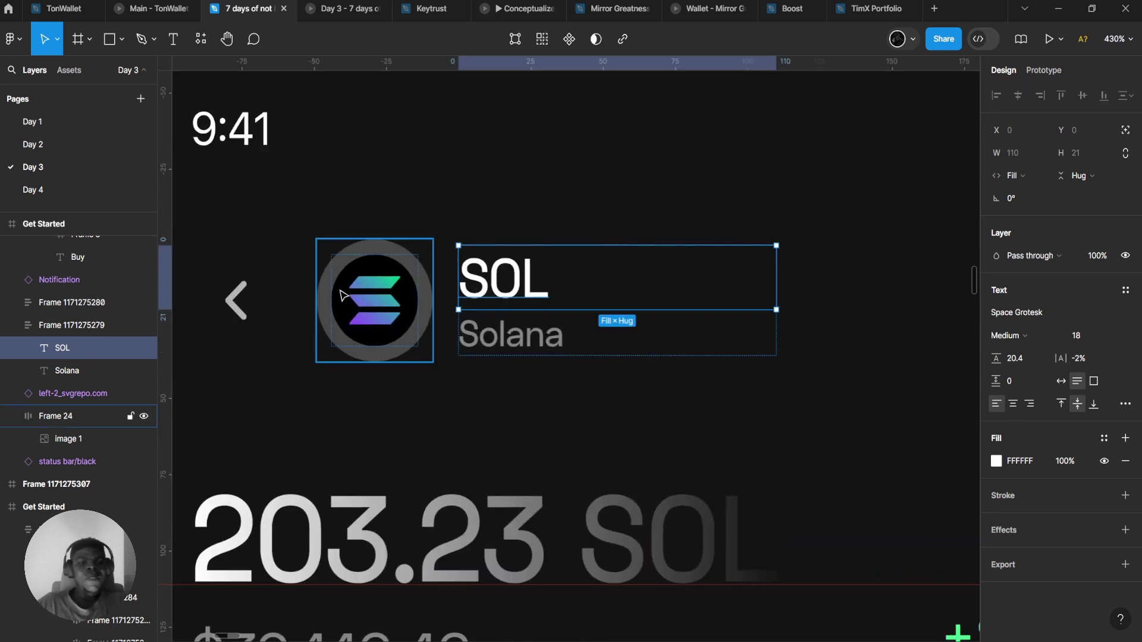
{"action": "scroll", "coordinate": [409, 258], "scroll_direction": "up", "scroll_amount": 2}
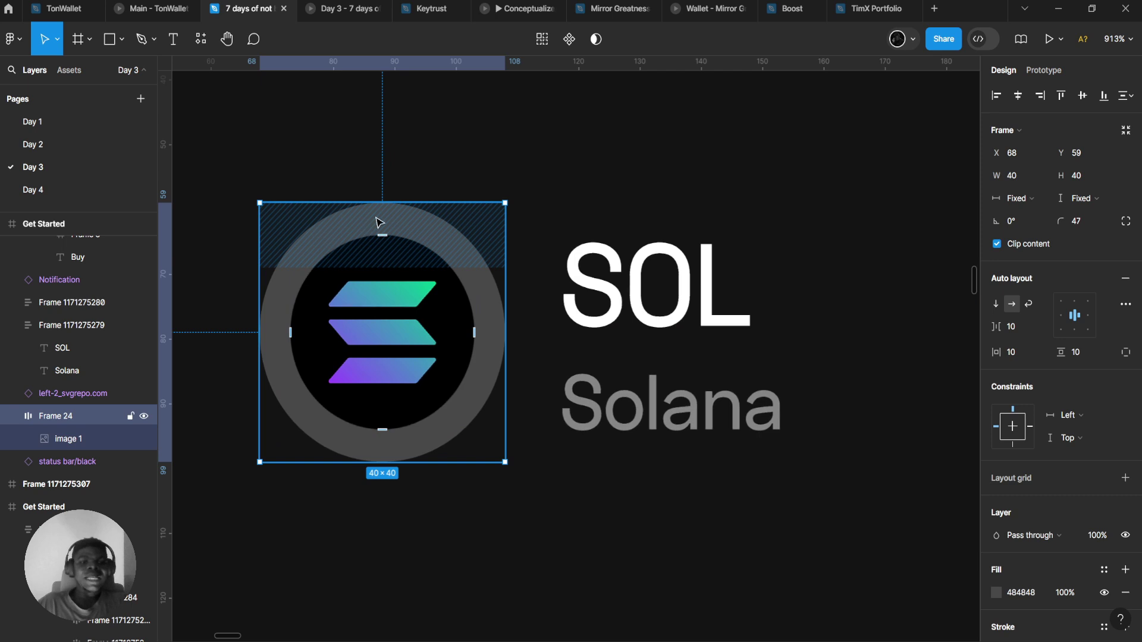
{"action": "left_click", "coordinate": [996, 593]}
{"action": "scroll", "coordinate": [768, 450], "scroll_direction": "down", "scroll_amount": 1}
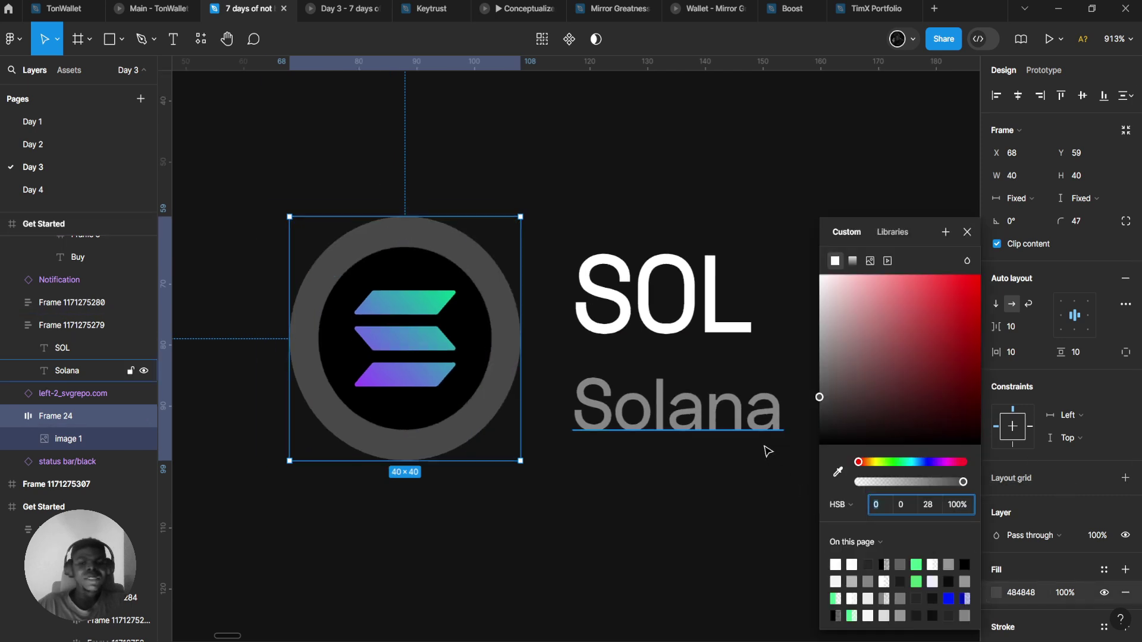
{"action": "scroll", "coordinate": [767, 451], "scroll_direction": "down", "scroll_amount": 5}
{"action": "left_click", "coordinate": [850, 382]}
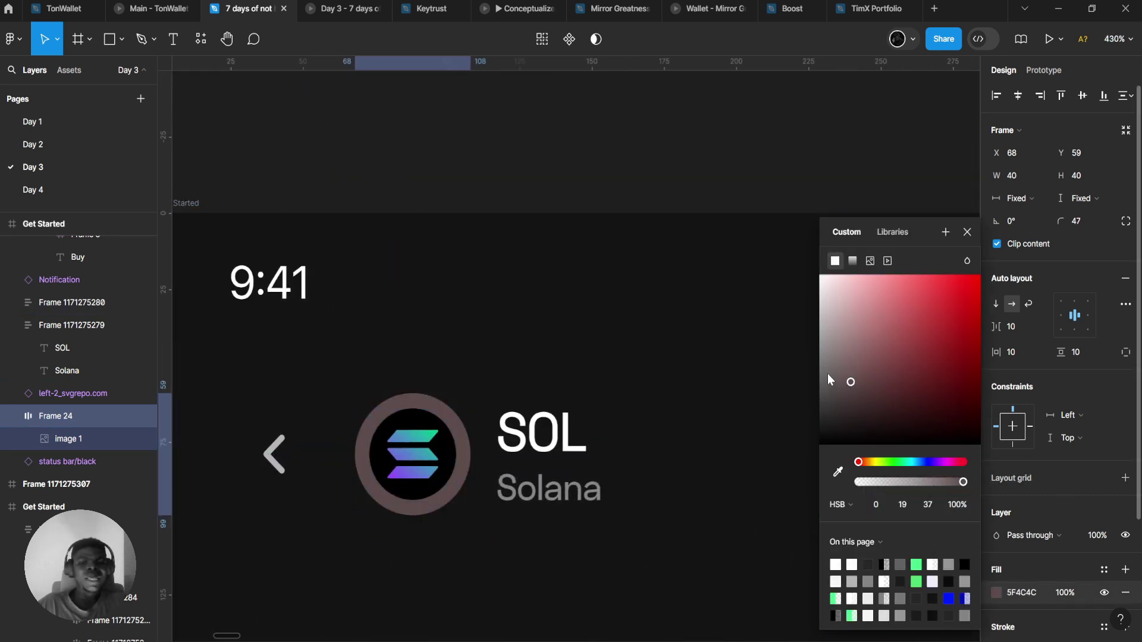
{"action": "mouse_move", "coordinate": [828, 375]}
{"action": "left_mouse_down"}
{"action": "mouse_move", "coordinate": [783, 397]}
{"action": "mouse_move", "coordinate": [764, 427]}
{"action": "mouse_move", "coordinate": [757, 419]}
{"action": "left_mouse_up"}
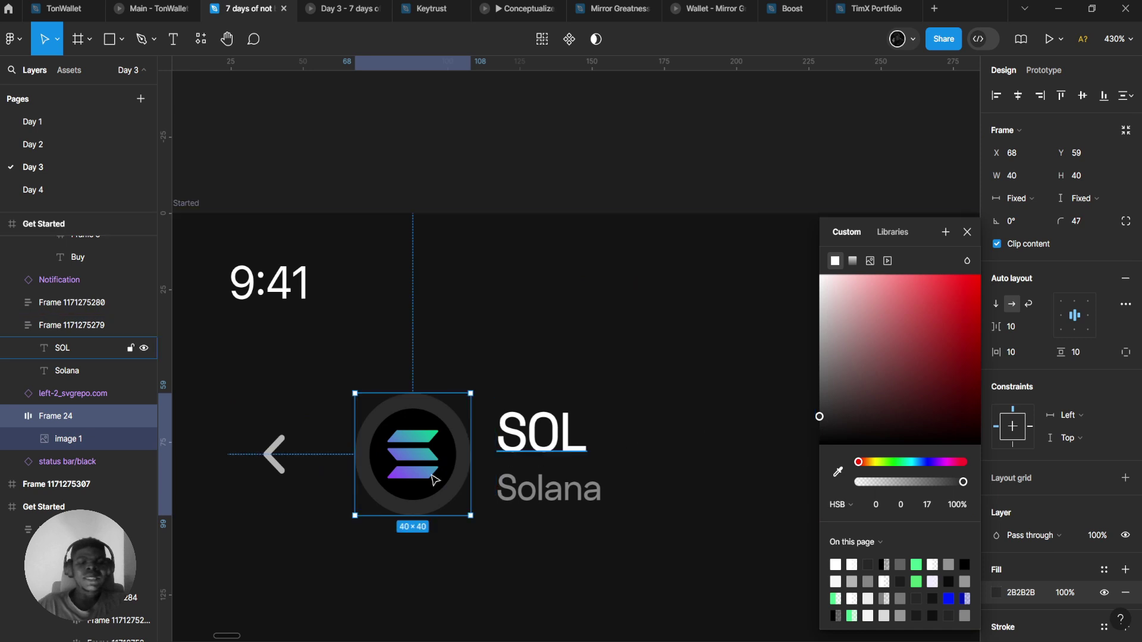
- Inspect the Solana logo image and the darkened circular frame around it
{"action": "scroll", "coordinate": [417, 452], "scroll_direction": "up", "scroll_amount": 6}
{"action": "left_click", "coordinate": [408, 357]}
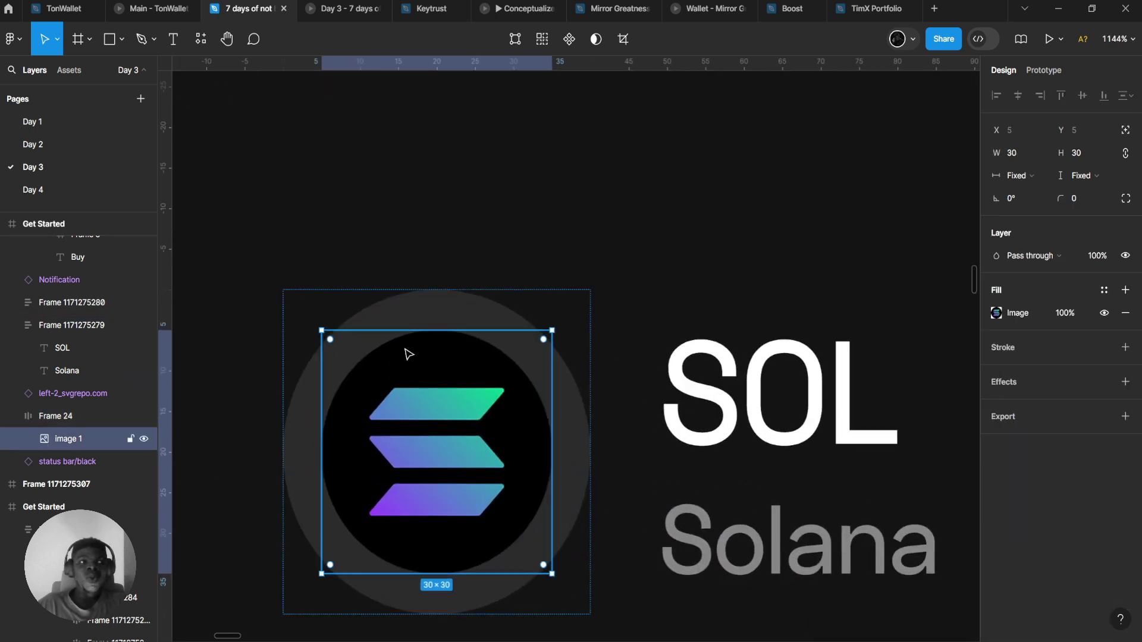
{"action": "scroll", "coordinate": [408, 355], "scroll_direction": "down", "scroll_amount": 3}
{"action": "scroll", "coordinate": [408, 349], "scroll_direction": "up", "scroll_amount": 3}
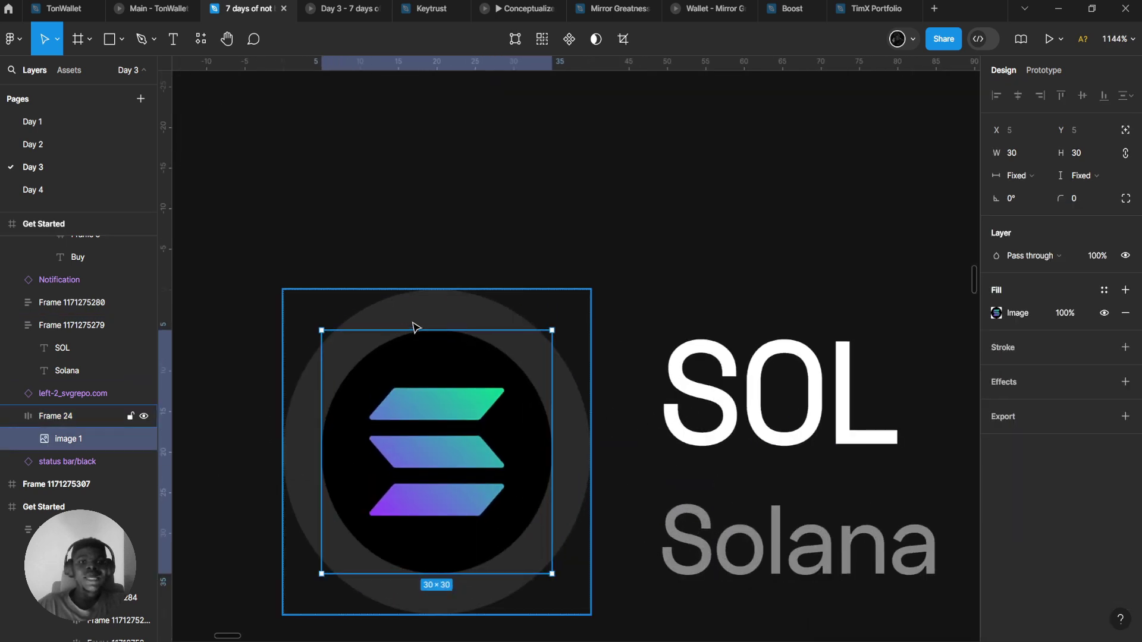
{"action": "left_click", "coordinate": [414, 327]}
{"action": "scroll", "coordinate": [426, 365], "scroll_direction": "down", "scroll_amount": 1}
{"action": "left_click", "coordinate": [423, 364]}
{"action": "left_click", "coordinate": [443, 305]}
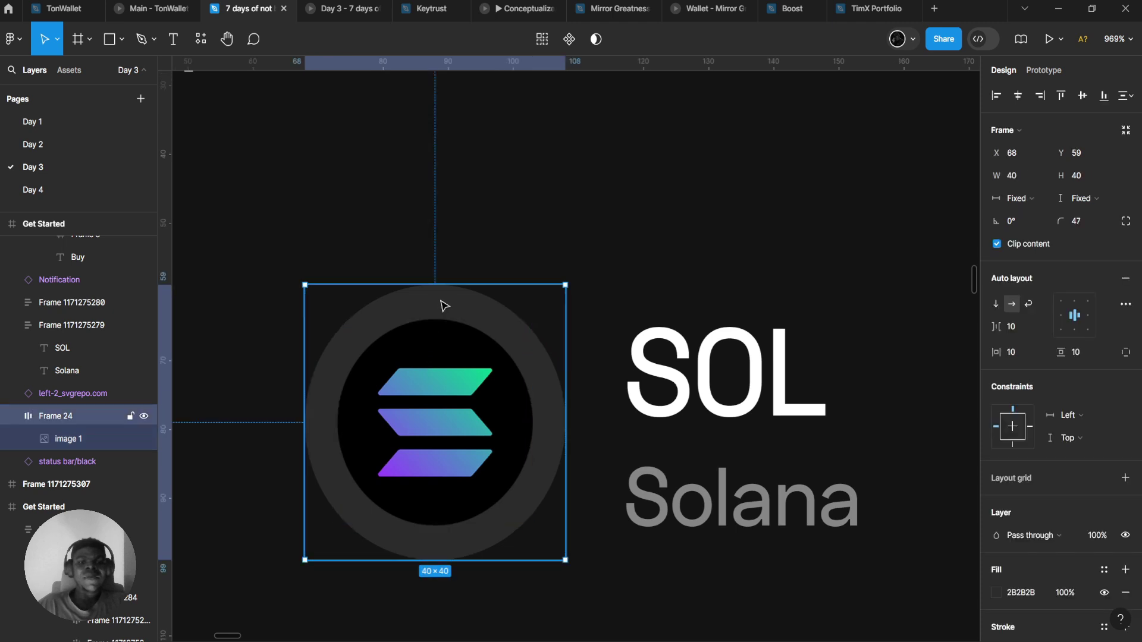
- Try hiding the fill of the circular frame around the Solana logo, and undo it
{"action": "scroll", "coordinate": [1082, 523], "scroll_direction": "down", "scroll_amount": 3}
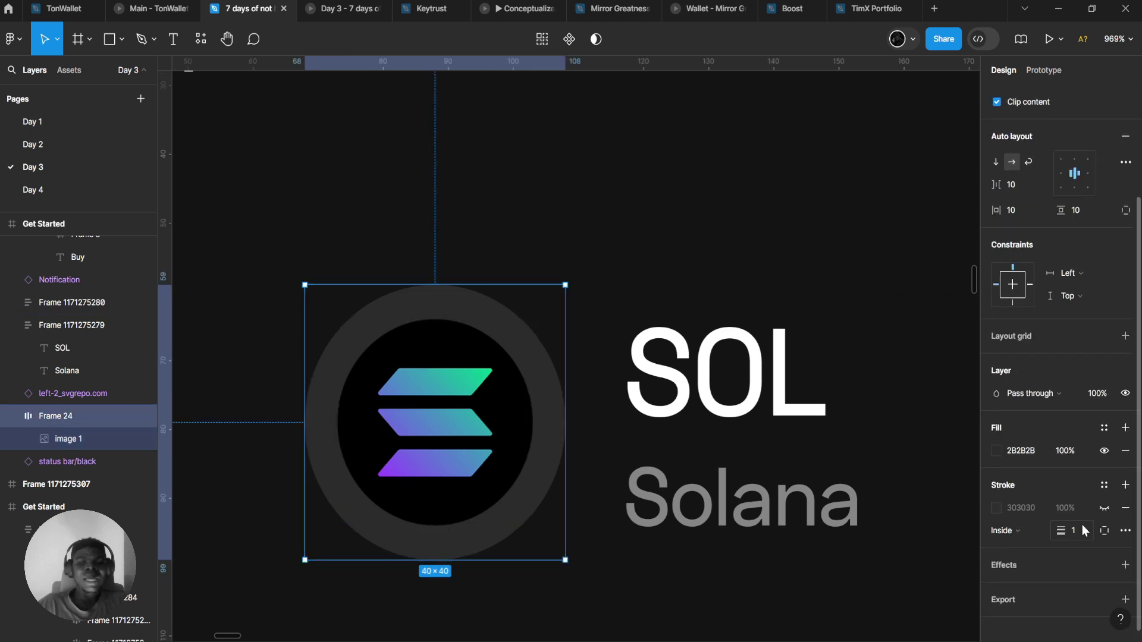
{"action": "left_click", "coordinate": [1104, 450]}
{"action": "scroll", "coordinate": [789, 433], "scroll_direction": "down", "scroll_amount": 10}
{"action": "key", "text": "Escape"}
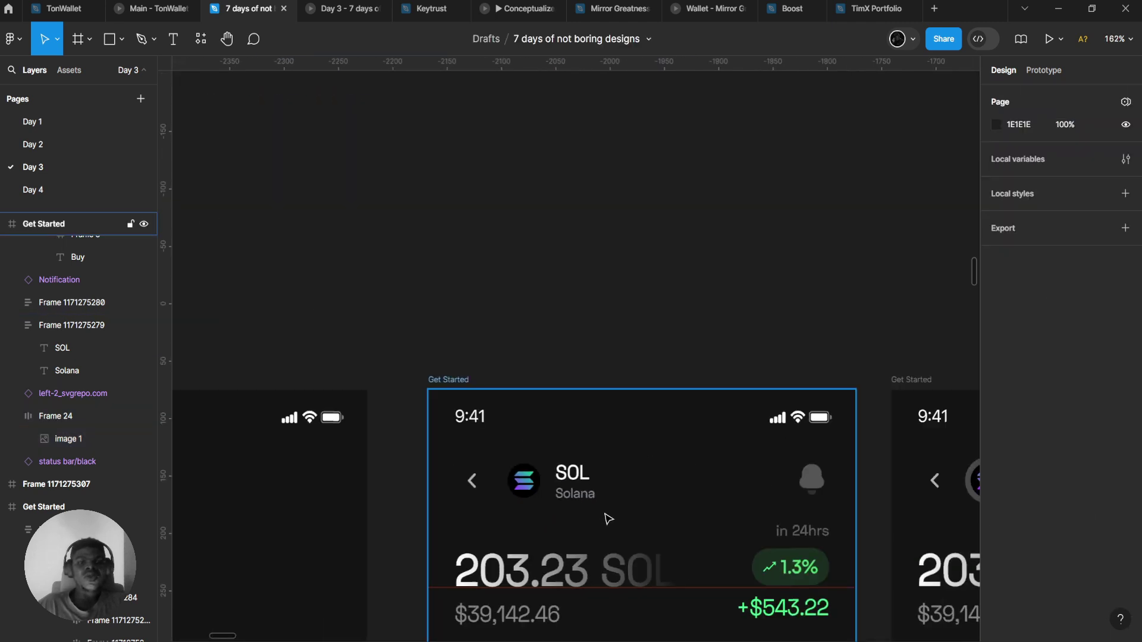
{"action": "scroll", "coordinate": [469, 402], "scroll_direction": "up", "scroll_amount": 3}
{"action": "key", "text": "ctrl+z"}
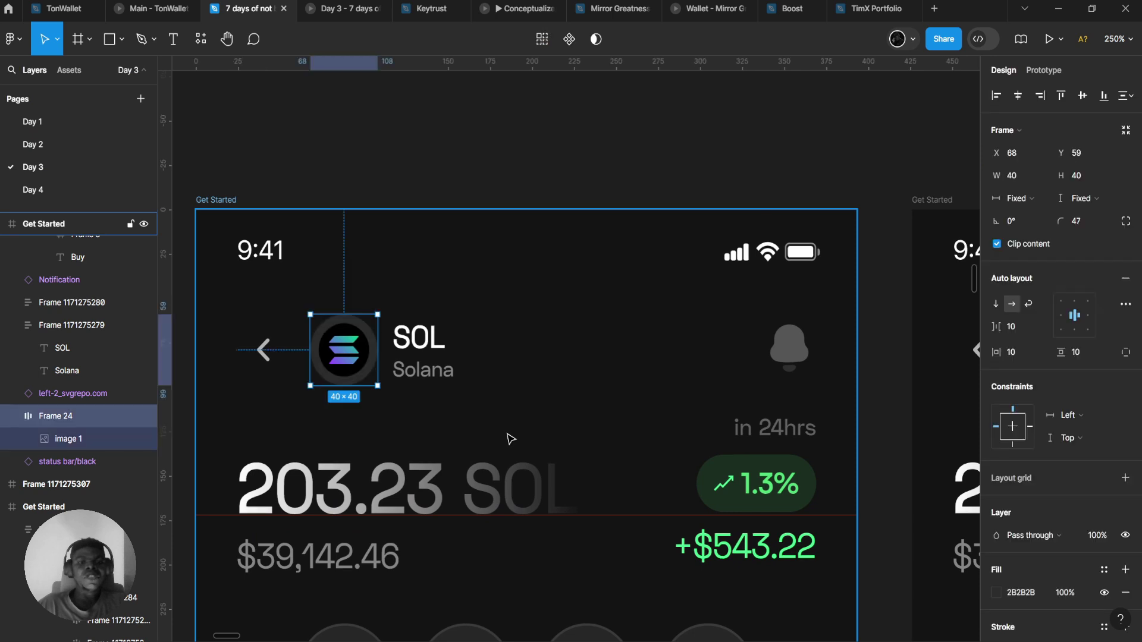
{"action": "key", "text": "Escape"}
- Examine how the Solana logo image sits inside its dark ring within the header
{"action": "scroll", "coordinate": [502, 438], "scroll_direction": "up", "scroll_amount": 3}
{"action": "left_click", "coordinate": [333, 309], "text": "ctrl"}
{"action": "scroll", "coordinate": [351, 285], "scroll_direction": "up", "scroll_amount": 4}
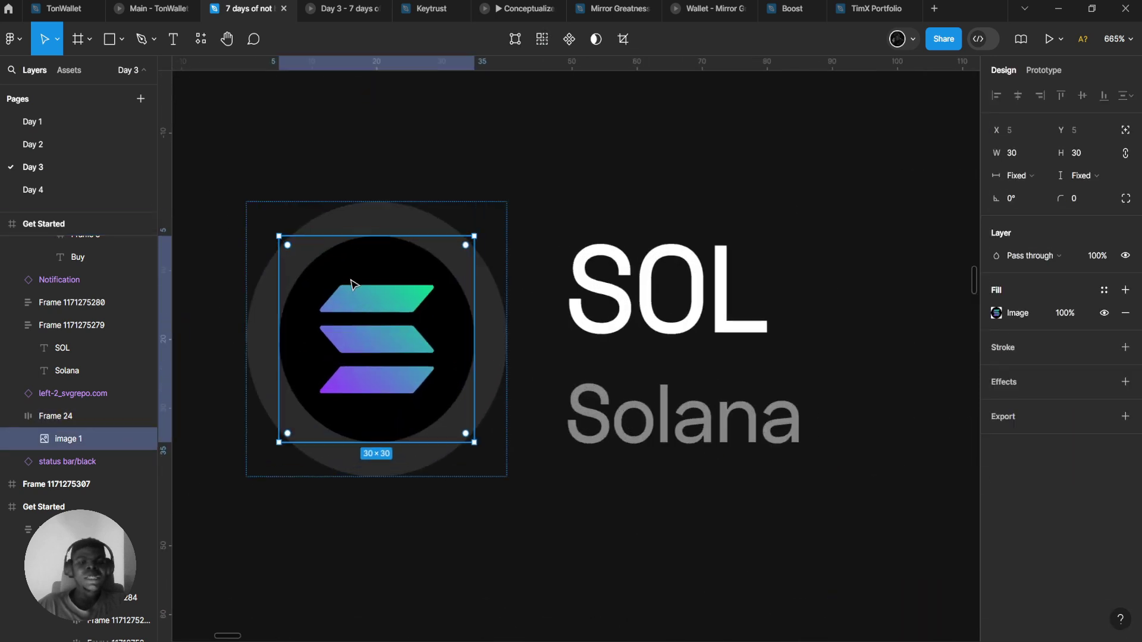
{"action": "scroll", "coordinate": [351, 284], "scroll_direction": "up", "scroll_amount": 4}
{"action": "scroll", "coordinate": [383, 305], "scroll_direction": "down", "scroll_amount": 5}
{"action": "scroll", "coordinate": [383, 305], "scroll_direction": "up", "scroll_amount": 2}
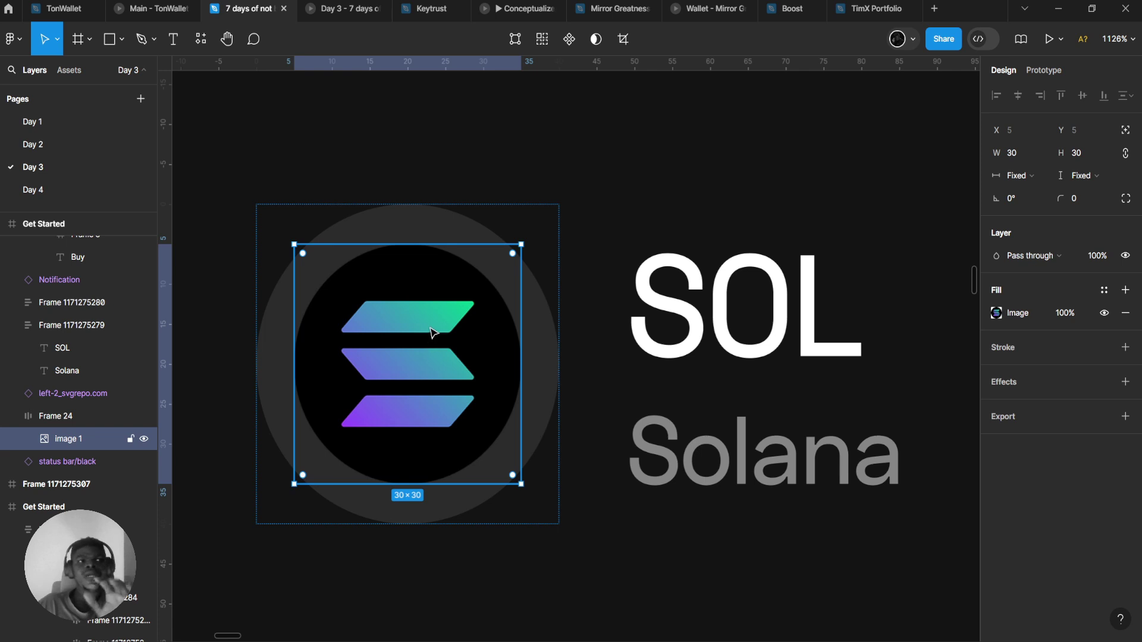
{"action": "scroll", "coordinate": [479, 356], "scroll_direction": "down", "scroll_amount": 5}
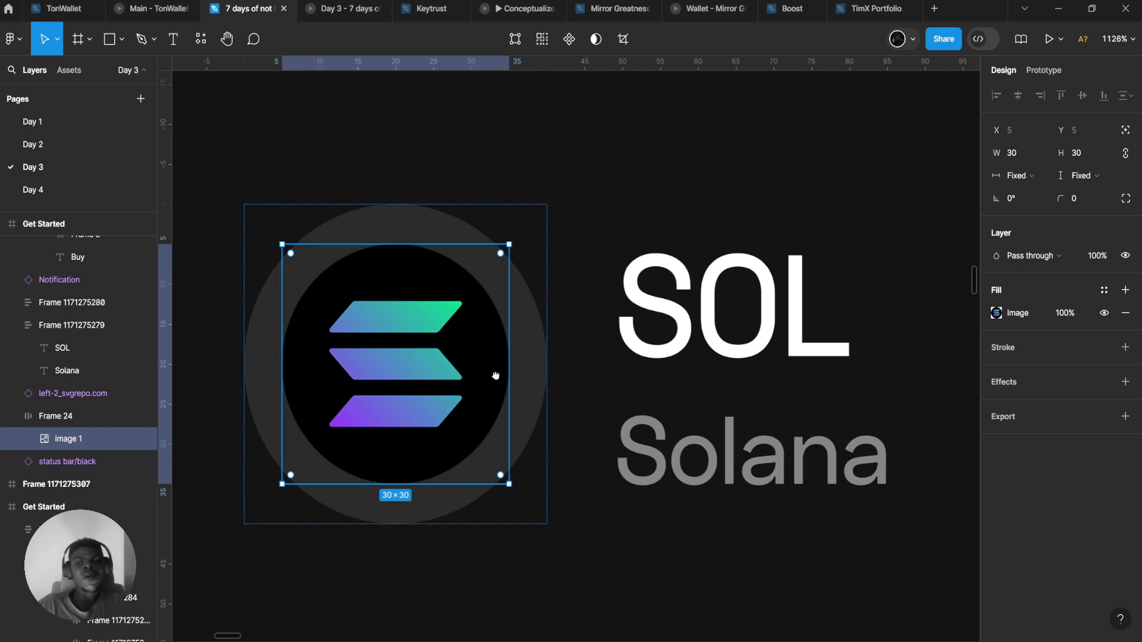
{"action": "scroll", "coordinate": [518, 447], "scroll_direction": "down", "scroll_amount": 2}
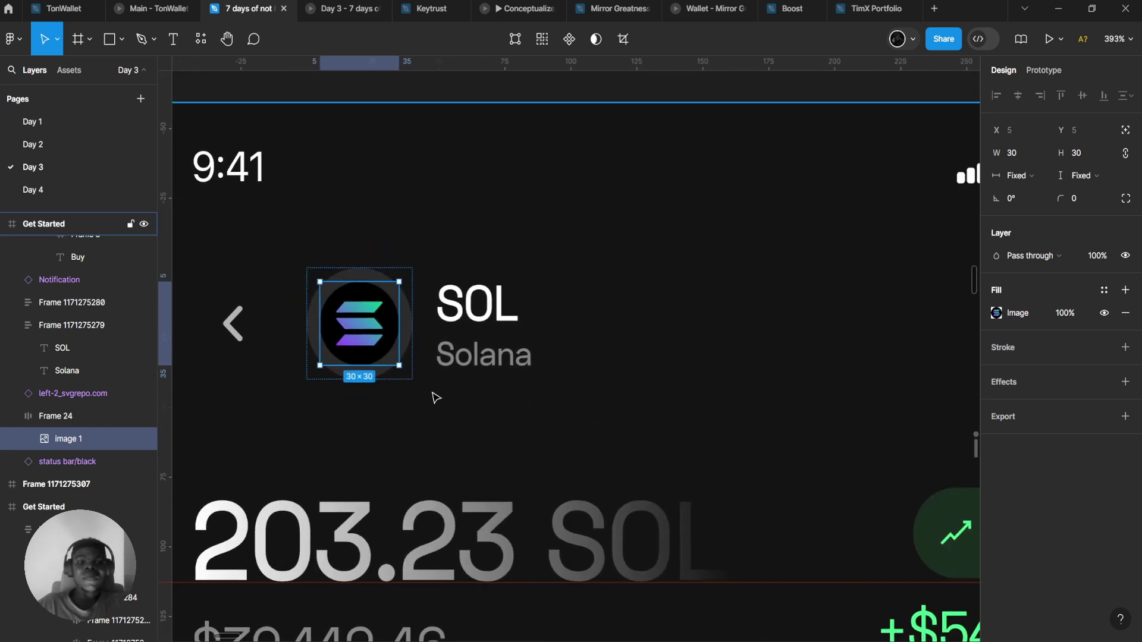
{"action": "scroll", "coordinate": [433, 395], "scroll_direction": "down", "scroll_amount": 3}
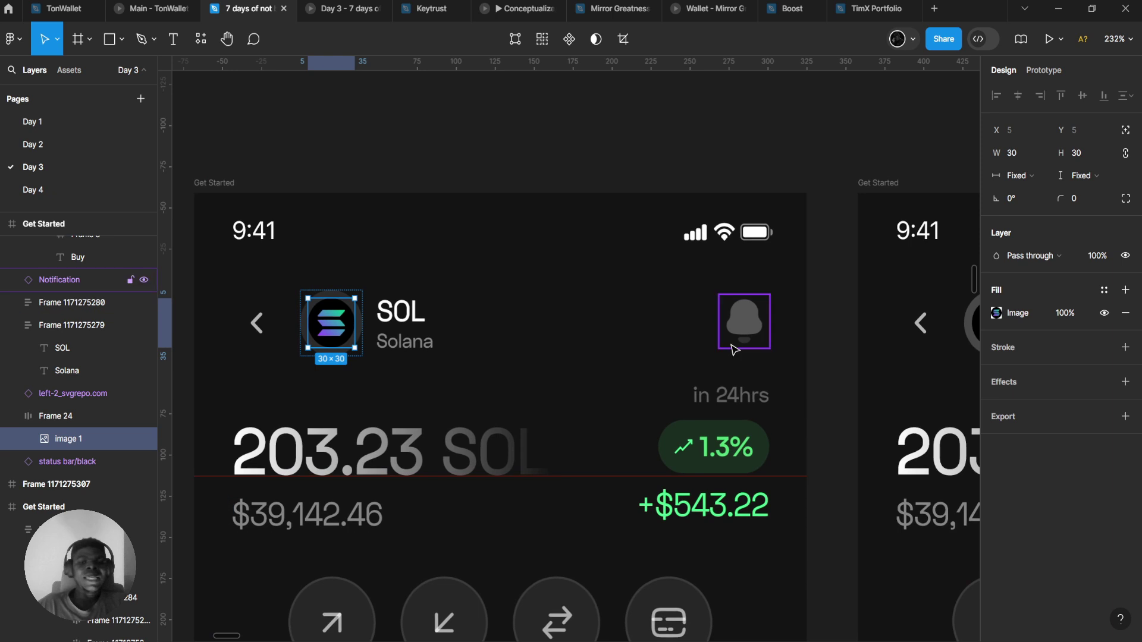
- Try recolouring the notification bell in the first screen's header with the page's bright green, and undo it
{"action": "left_click", "coordinate": [743, 322]}
{"action": "scroll", "coordinate": [740, 318], "scroll_direction": "up", "scroll_amount": 4}
{"action": "scroll", "coordinate": [733, 305], "scroll_direction": "up", "scroll_amount": 1}
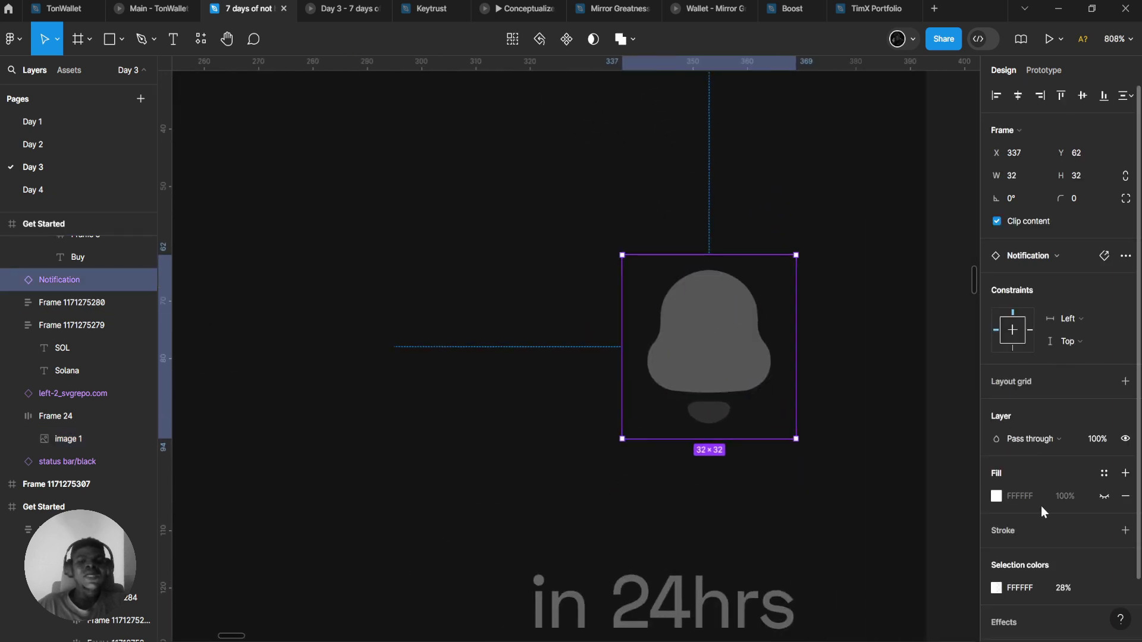
{"action": "scroll", "coordinate": [1029, 524], "scroll_direction": "down", "scroll_amount": 1}
{"action": "left_click", "coordinate": [996, 522]}
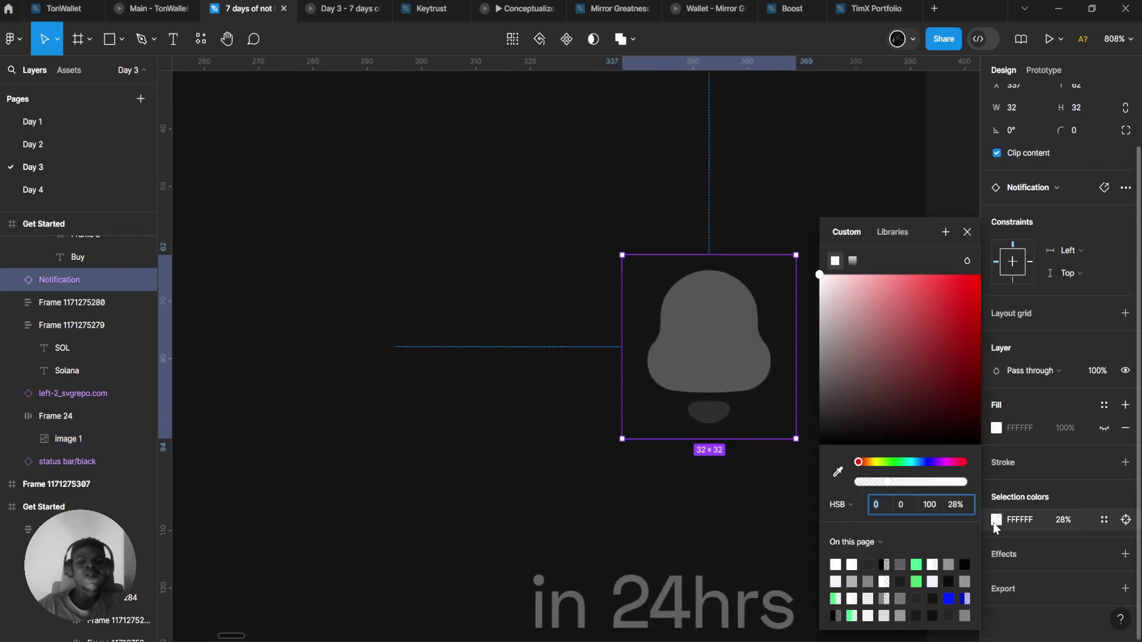
{"action": "left_click", "coordinate": [921, 565]}
{"action": "left_click", "coordinate": [461, 467]}
{"action": "scroll", "coordinate": [423, 459], "scroll_direction": "down", "scroll_amount": 5}
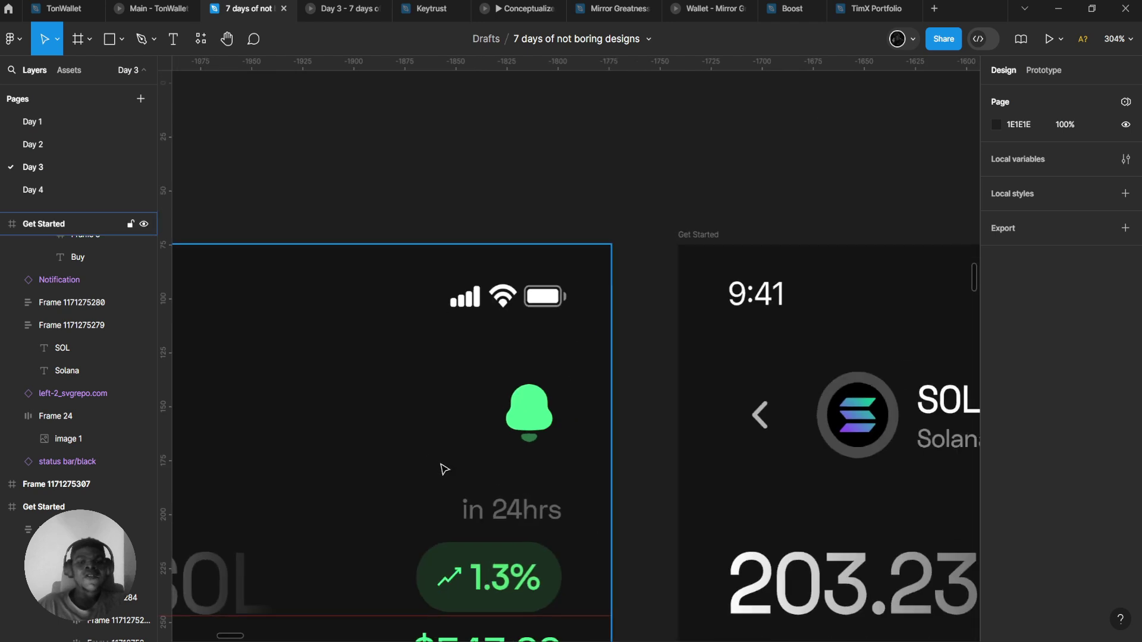
{"action": "scroll", "coordinate": [592, 374], "scroll_direction": "down", "scroll_amount": 2}
{"action": "key", "text": "ctrl+z"}
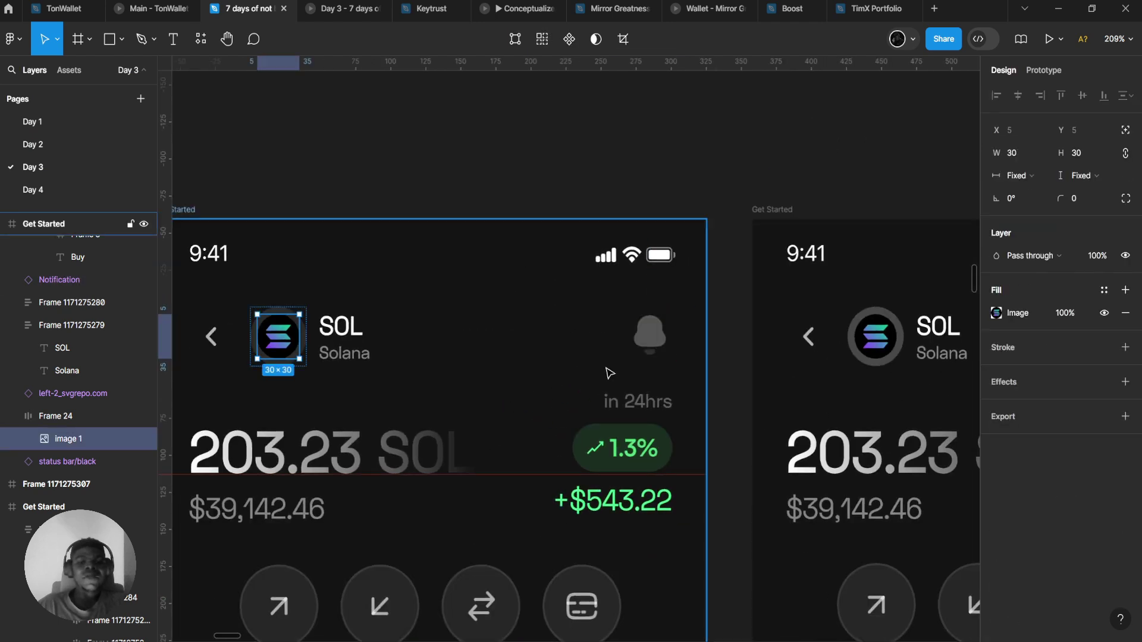
- Draw a diagonal line about 33 px long with the Line tool and position it across the notification bell
{"action": "scroll", "coordinate": [678, 373], "scroll_direction": "up", "scroll_amount": 4}
{"action": "left_click", "coordinate": [121, 39]}
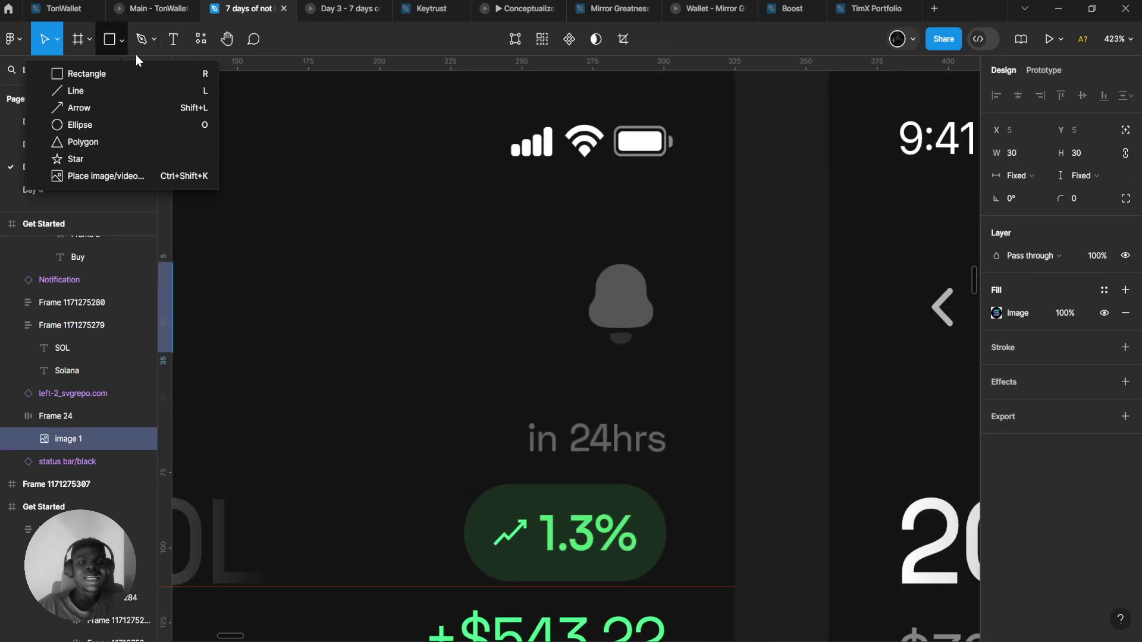
{"action": "left_click", "coordinate": [145, 92]}
{"action": "scroll", "coordinate": [670, 375], "scroll_direction": "up", "scroll_amount": 2}
{"action": "mouse_move", "coordinate": [670, 229]}
{"action": "left_mouse_down"}
{"action": "mouse_move", "coordinate": [674, 253]}
{"action": "mouse_move", "coordinate": [615, 336]}
{"action": "left_mouse_up"}
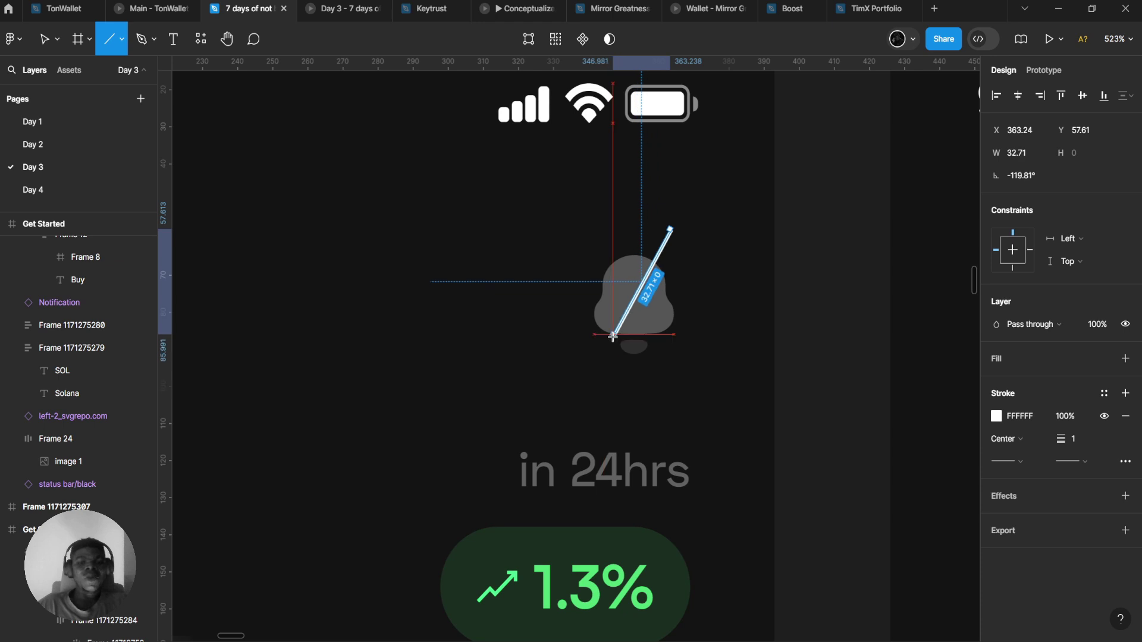
{"action": "scroll", "coordinate": [639, 293], "scroll_direction": "up", "scroll_amount": 3}
{"action": "mouse_move", "coordinate": [668, 245]}
{"action": "left_mouse_down"}
{"action": "mouse_move", "coordinate": [639, 297]}
{"action": "mouse_move", "coordinate": [658, 287]}
{"action": "left_mouse_up"}
- Change the slash line's stroke from white to a grey sampled from the bell, and adjust it to 7E7E7E
{"action": "left_click", "coordinate": [998, 418]}
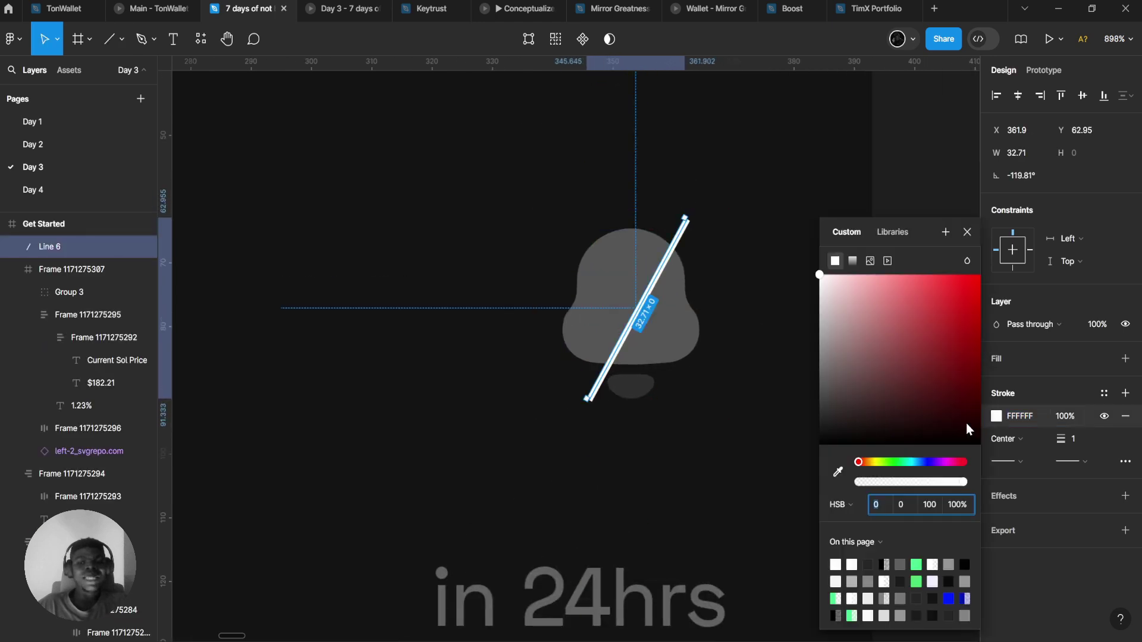
{"action": "left_click", "coordinate": [839, 472]}
{"action": "left_click", "coordinate": [599, 285]}
{"action": "left_click", "coordinate": [280, 270]}
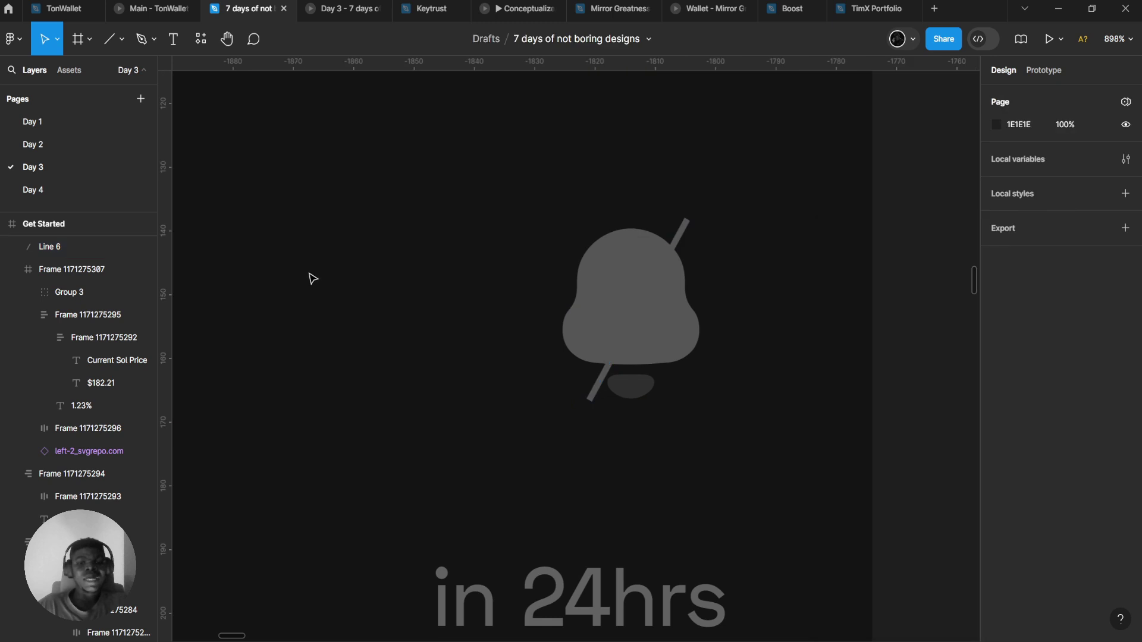
{"action": "scroll", "coordinate": [314, 279], "scroll_direction": "down", "scroll_amount": 3}
{"action": "scroll", "coordinate": [467, 296], "scroll_direction": "up", "scroll_amount": 3}
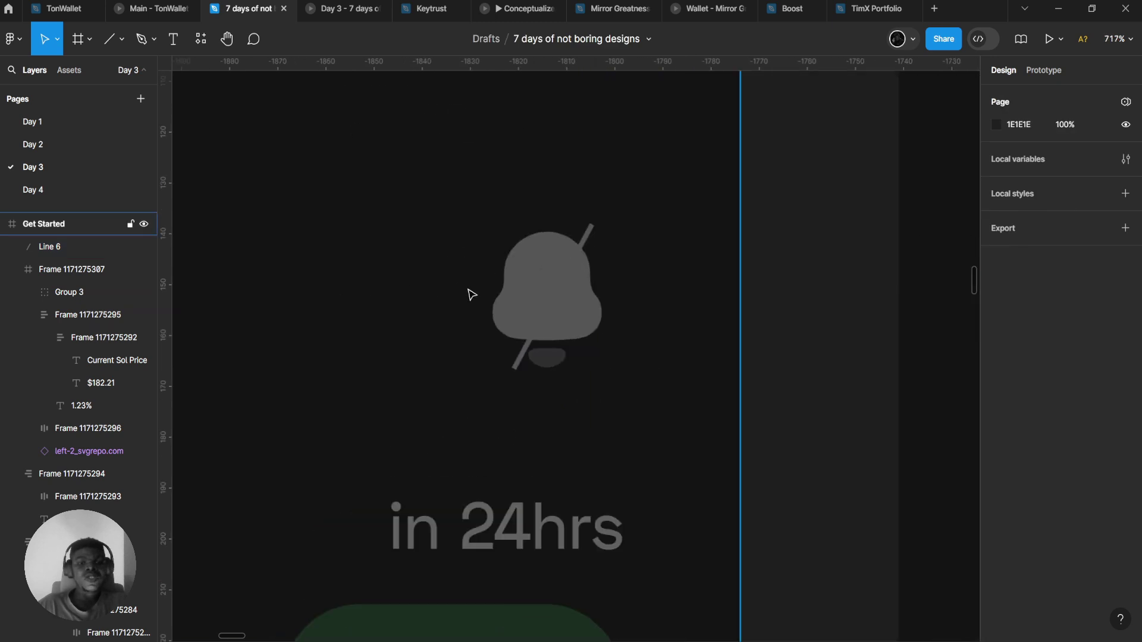
{"action": "left_click", "coordinate": [595, 237]}
{"action": "left_click", "coordinate": [996, 417]}
{"action": "left_click_drag", "start_coordinate": [827, 370], "coordinate": [811, 365]}
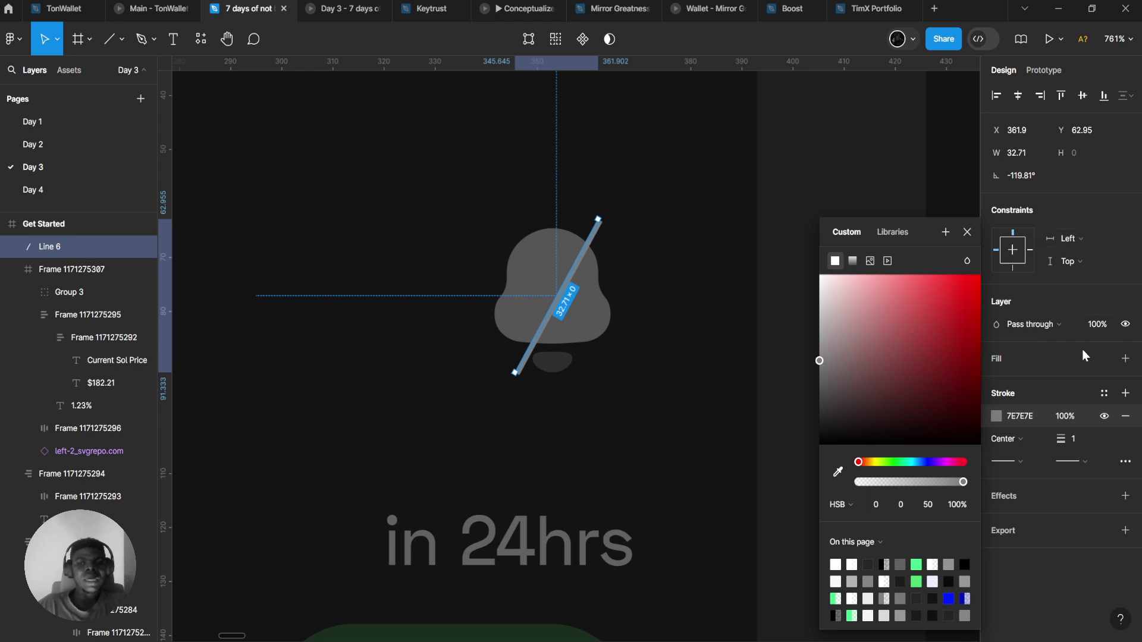
- Give the slash line round caps at both ends and shorten it to about 27 px so it fits the bell
{"action": "left_click", "coordinate": [1084, 453]}
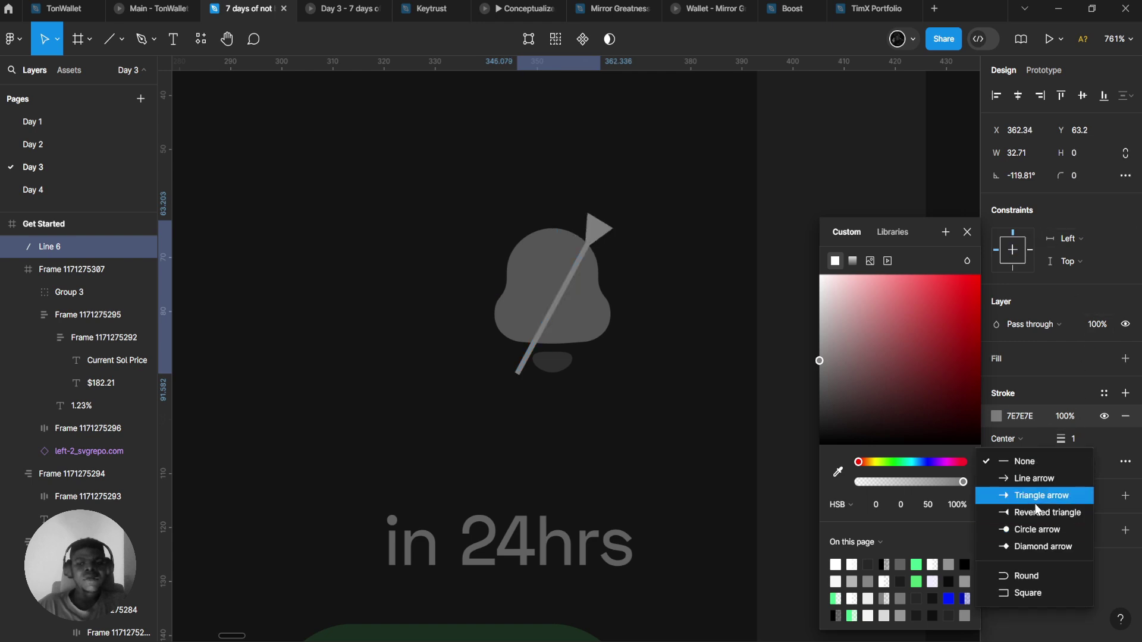
{"action": "left_click", "coordinate": [1028, 575]}
{"action": "scroll", "coordinate": [559, 227], "scroll_direction": "up", "scroll_amount": 1}
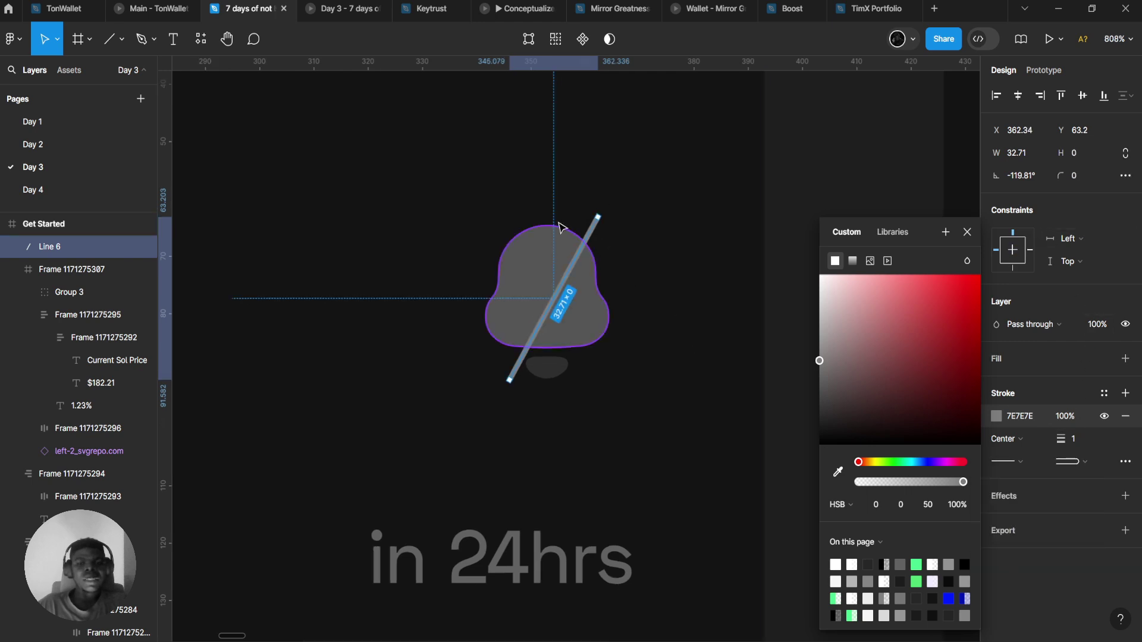
{"action": "left_click_drag", "start_coordinate": [597, 214], "coordinate": [600, 233]}
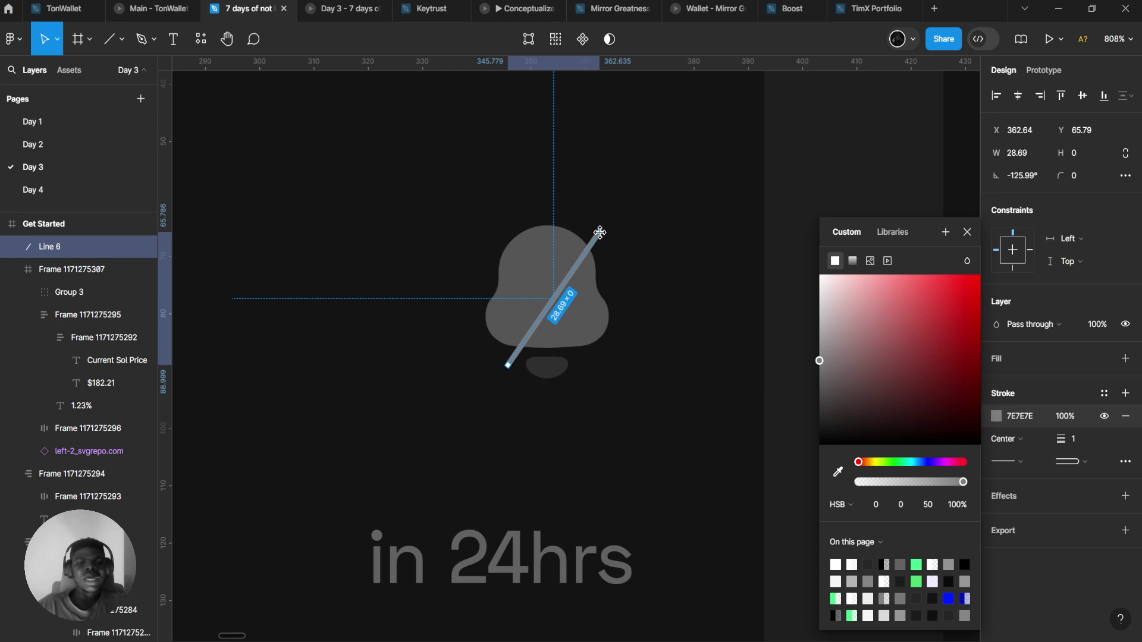
{"action": "left_click", "coordinate": [633, 298]}
{"action": "left_click", "coordinate": [590, 260]}
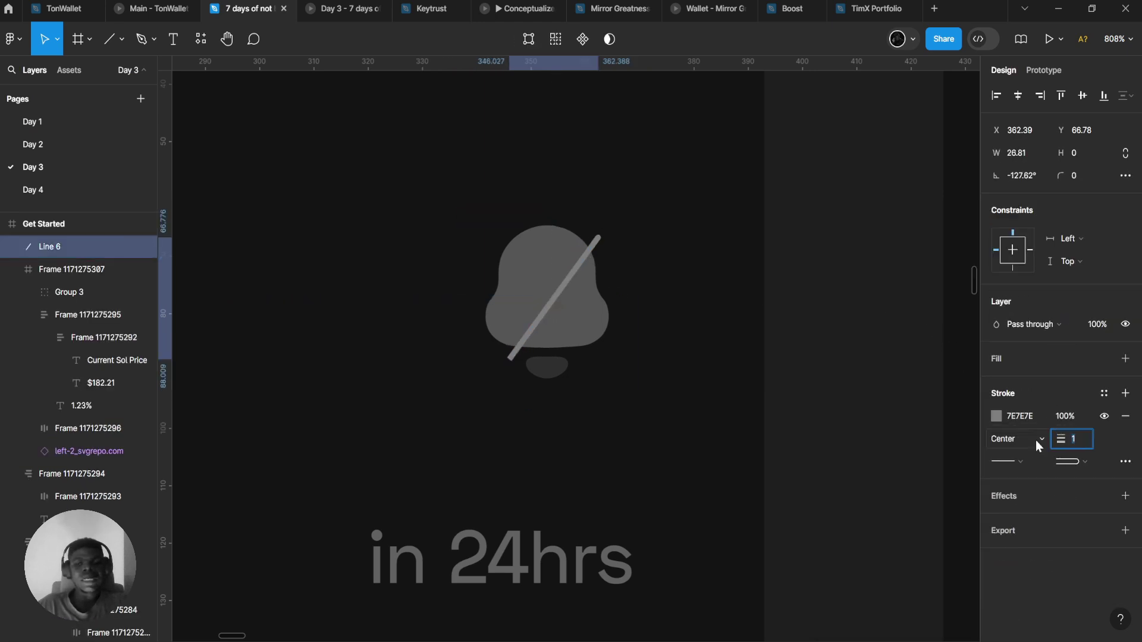
{"action": "left_click", "coordinate": [1009, 462]}
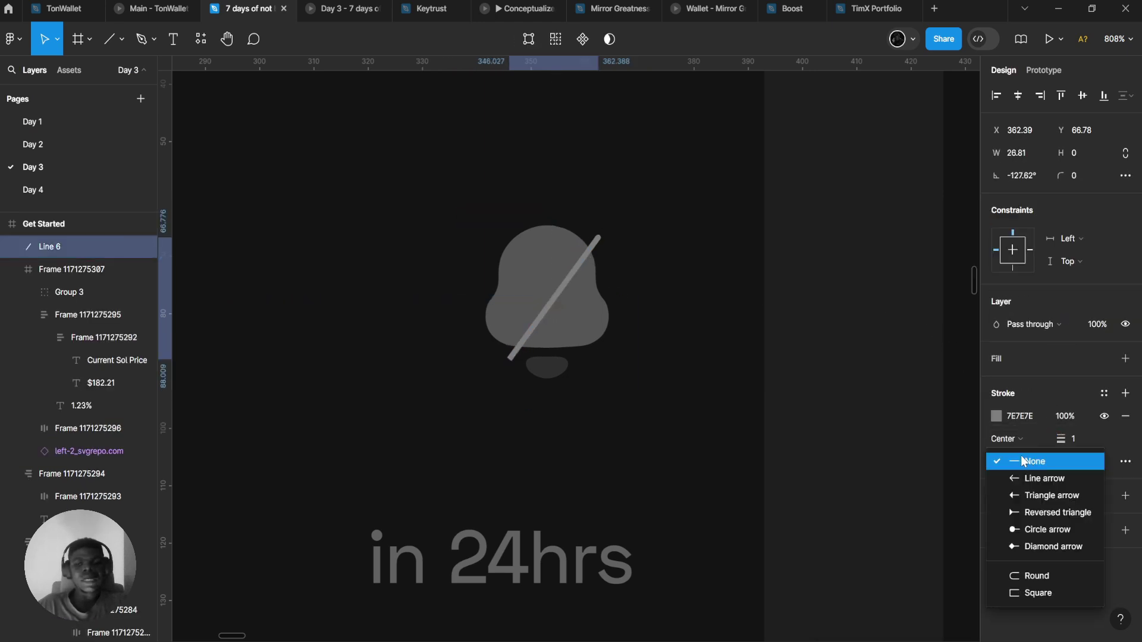
{"action": "left_click", "coordinate": [1028, 578]}
{"action": "key", "text": "Escape"}
{"action": "scroll", "coordinate": [740, 461], "scroll_direction": "down", "scroll_amount": 3}
{"action": "scroll", "coordinate": [678, 413], "scroll_direction": "up", "scroll_amount": 3}
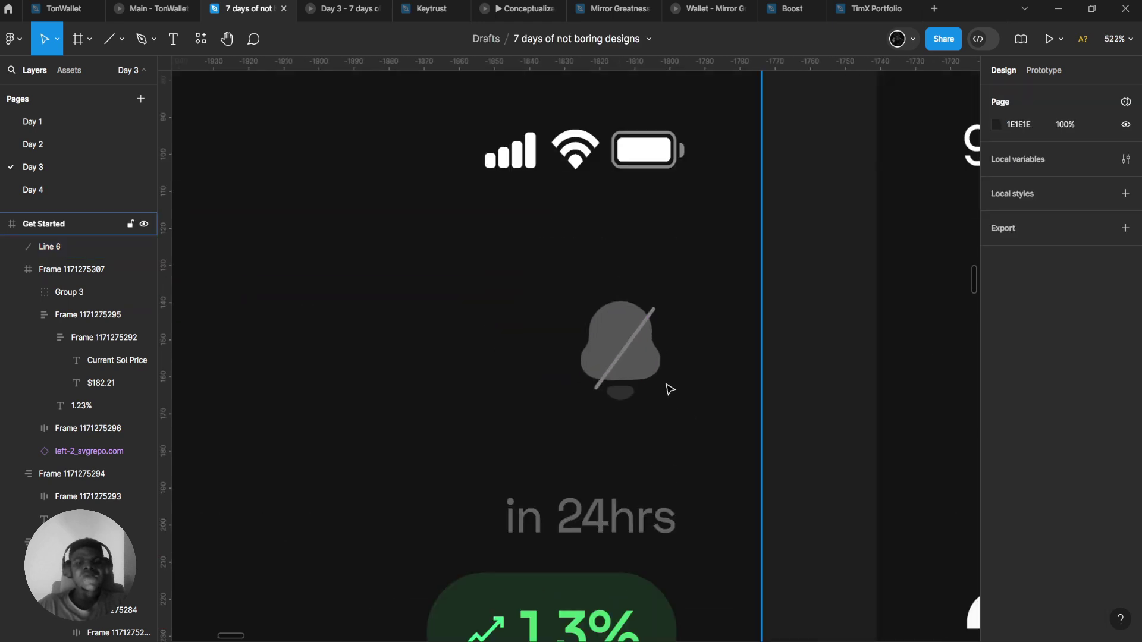
- Set the slash line's stroke weight to 2
{"action": "scroll", "coordinate": [671, 390], "scroll_direction": "up", "scroll_amount": 3}
{"action": "left_click", "coordinate": [629, 309]}
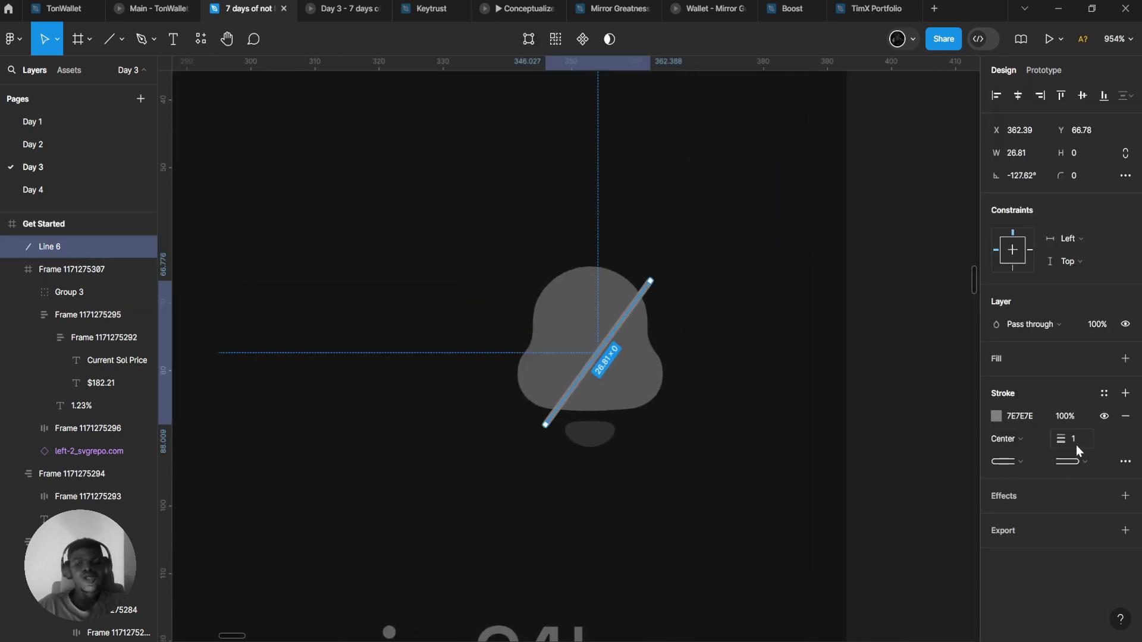
{"action": "left_click", "coordinate": [801, 378]}
{"action": "scroll", "coordinate": [679, 391], "scroll_direction": "down", "scroll_amount": 10}
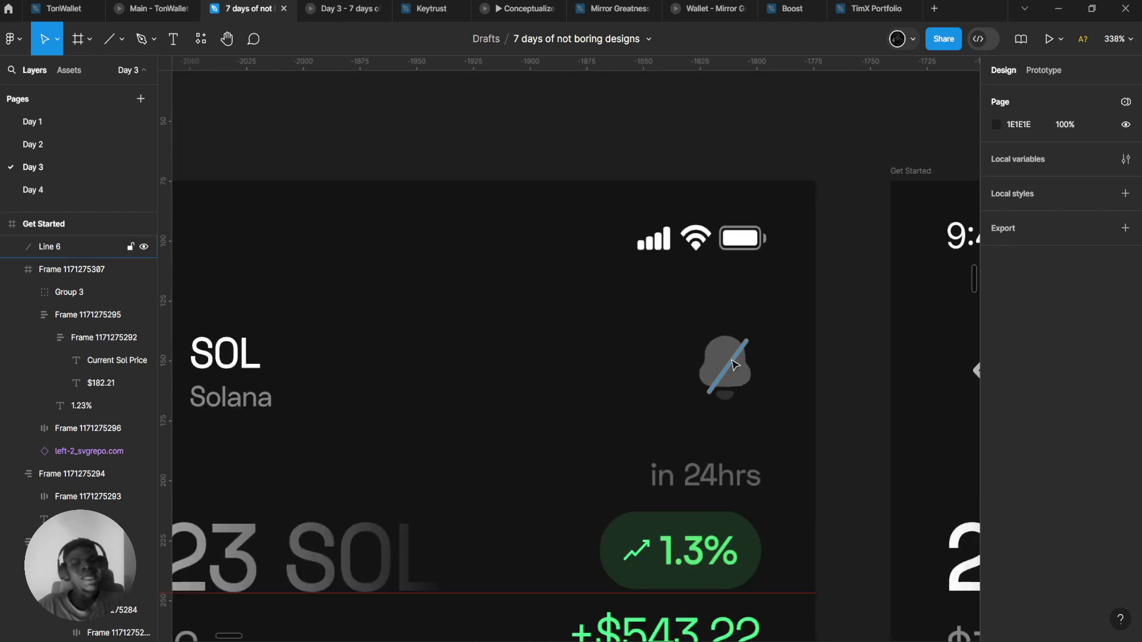
{"action": "scroll", "coordinate": [647, 387], "scroll_direction": "up", "scroll_amount": 5}
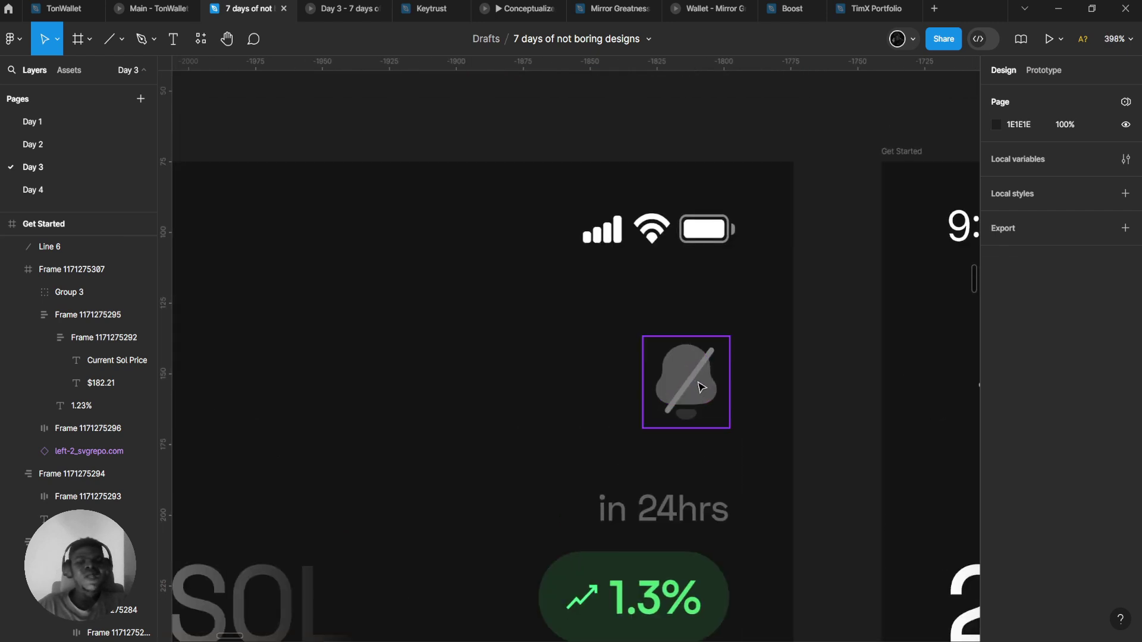
- Move the slash line off the bell onto the empty canvas above the screen
{"action": "left_click", "coordinate": [700, 387]}
{"action": "scroll", "coordinate": [701, 389], "scroll_direction": "down", "scroll_amount": 5}
{"action": "left_click_drag", "start_coordinate": [701, 394], "coordinate": [565, 185]}
{"action": "scroll", "coordinate": [773, 381], "scroll_direction": "up", "scroll_amount": 3}
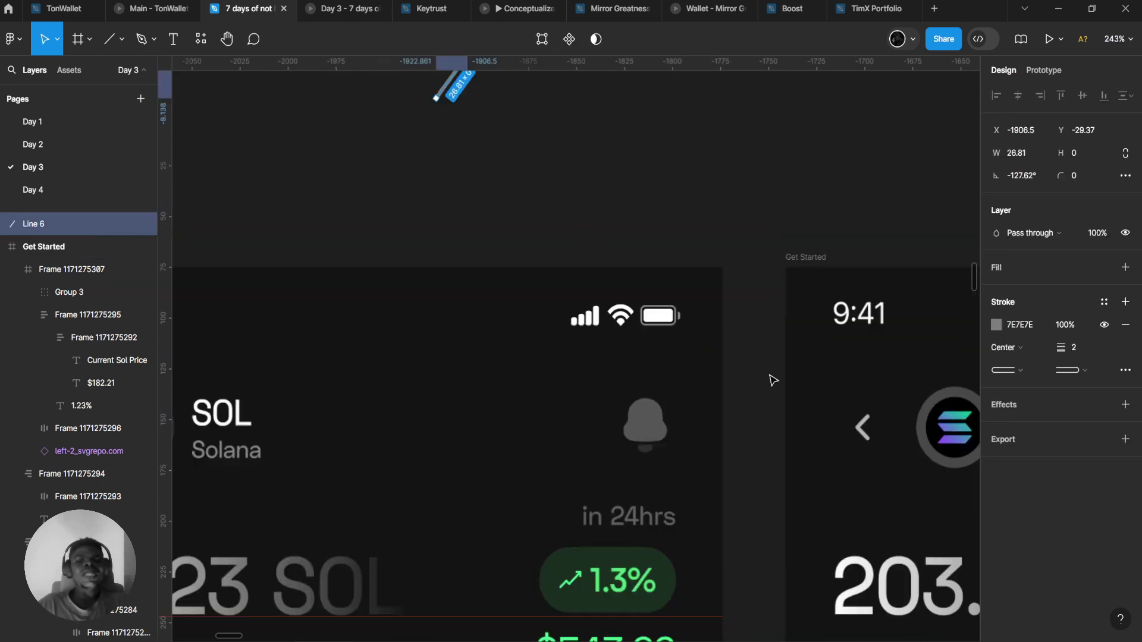
- Search the component library for "check", insert the Check icon near the bell, and clear the search
{"action": "scroll", "coordinate": [646, 433], "scroll_direction": "up", "scroll_amount": 5}
{"action": "left_click", "coordinate": [122, 38]}
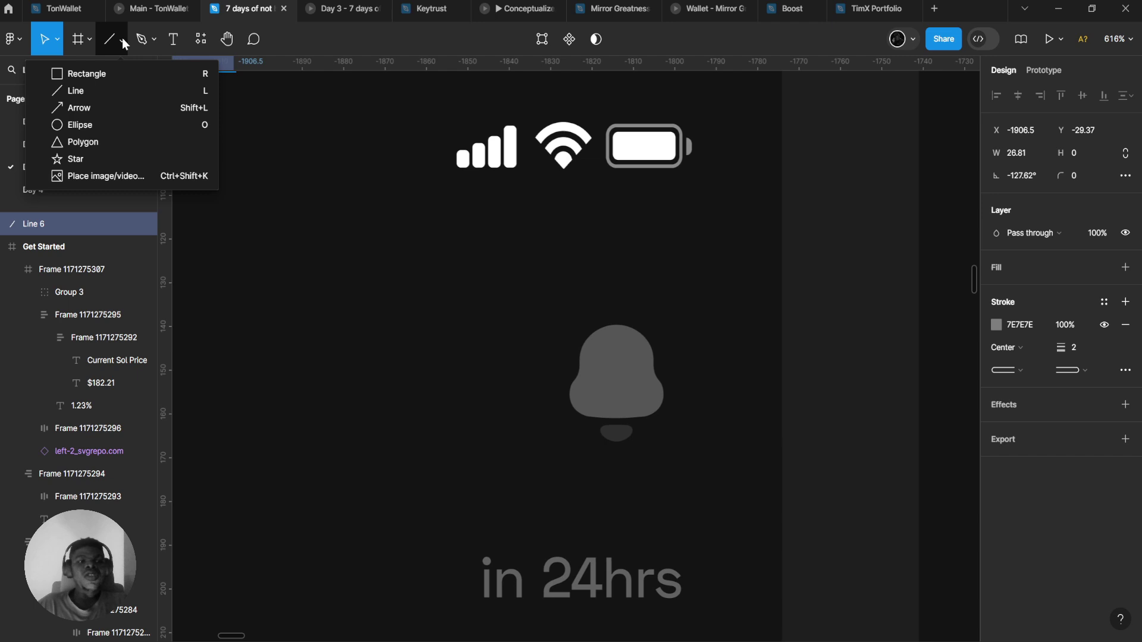
{"action": "left_click", "coordinate": [143, 141]}
{"action": "scroll", "coordinate": [696, 360], "scroll_direction": "up", "scroll_amount": 3}
{"action": "left_click", "coordinate": [67, 70]}
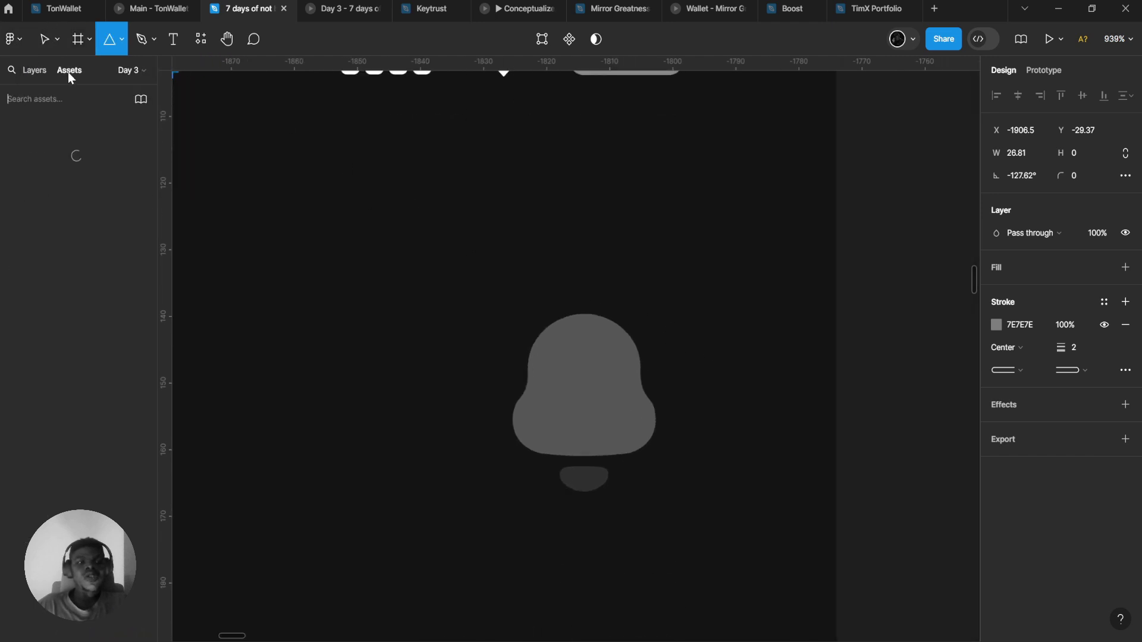
{"action": "type", "text": "check"}
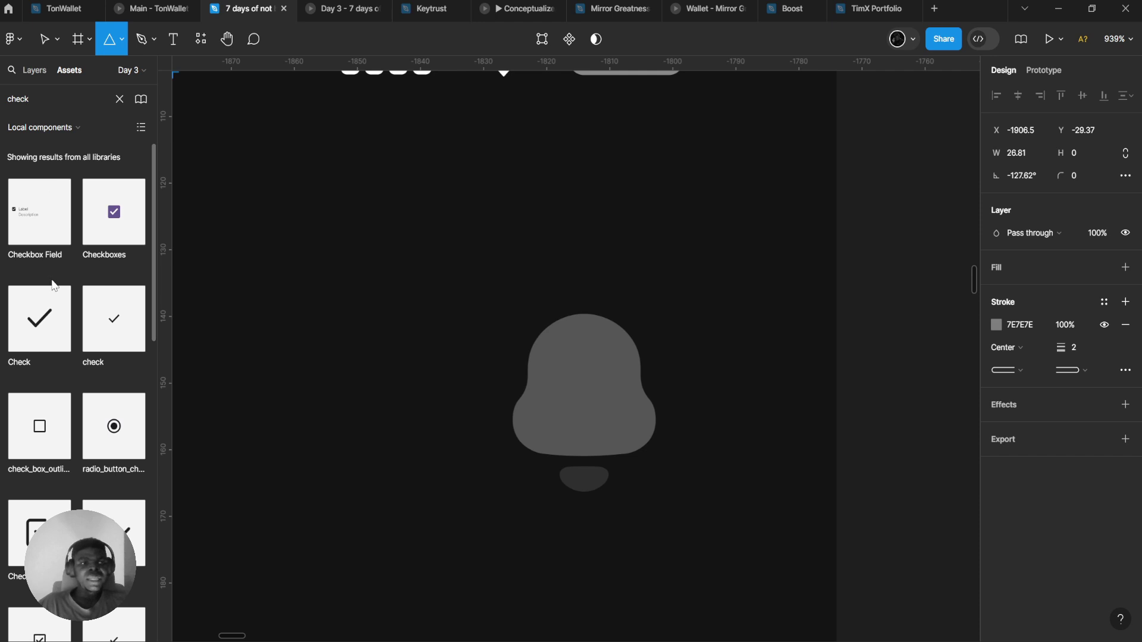
{"action": "key", "text": "Escape"}
{"action": "scroll", "coordinate": [658, 401], "scroll_direction": "up", "scroll_amount": 5}
{"action": "left_click", "coordinate": [39, 319]}
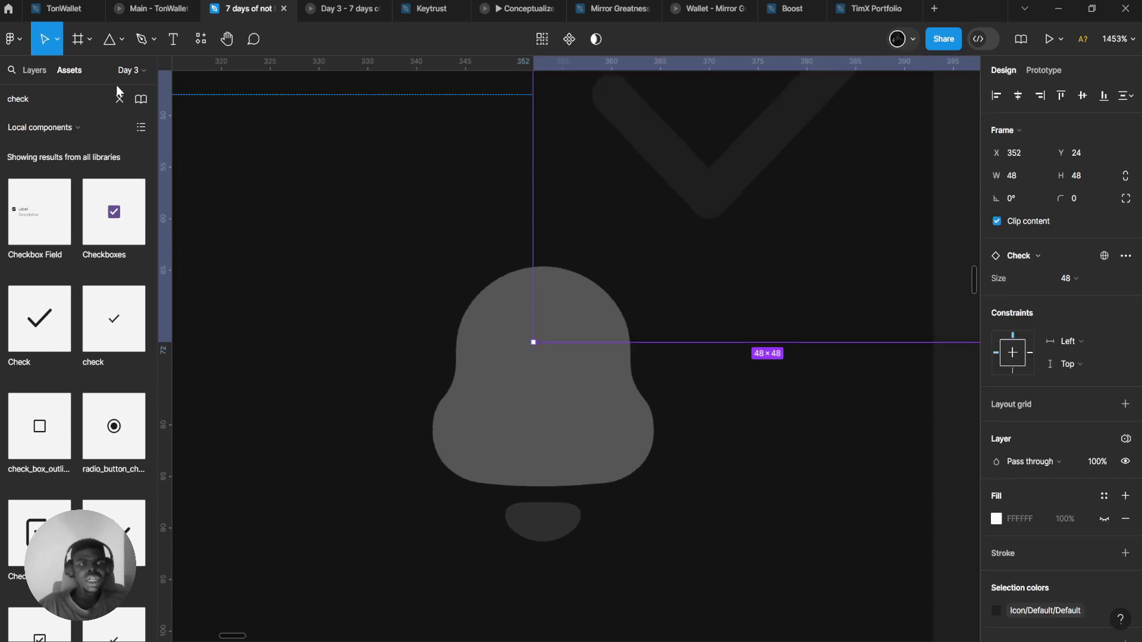
{"action": "left_click", "coordinate": [119, 98]}
- Scale the Check icon down to about 4.9 px and place it at the bell's upper-right edge
{"action": "left_click_drag", "start_coordinate": [794, 121], "coordinate": [583, 319]}
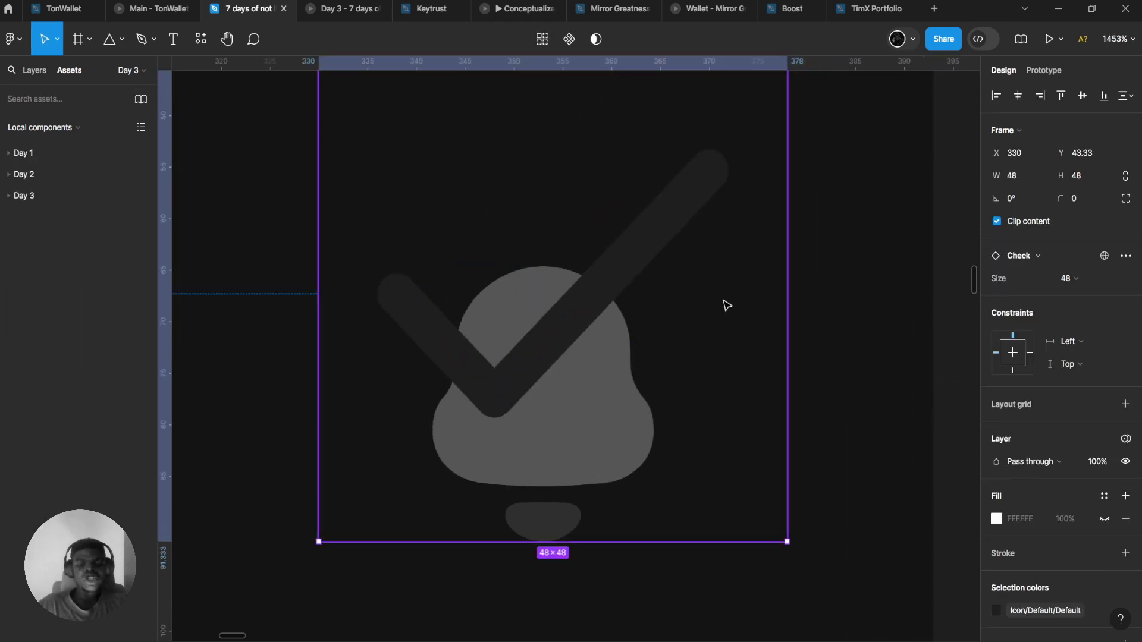
{"action": "key", "text": "k"}
{"action": "left_click_drag", "start_coordinate": [790, 316], "coordinate": [366, 271]}
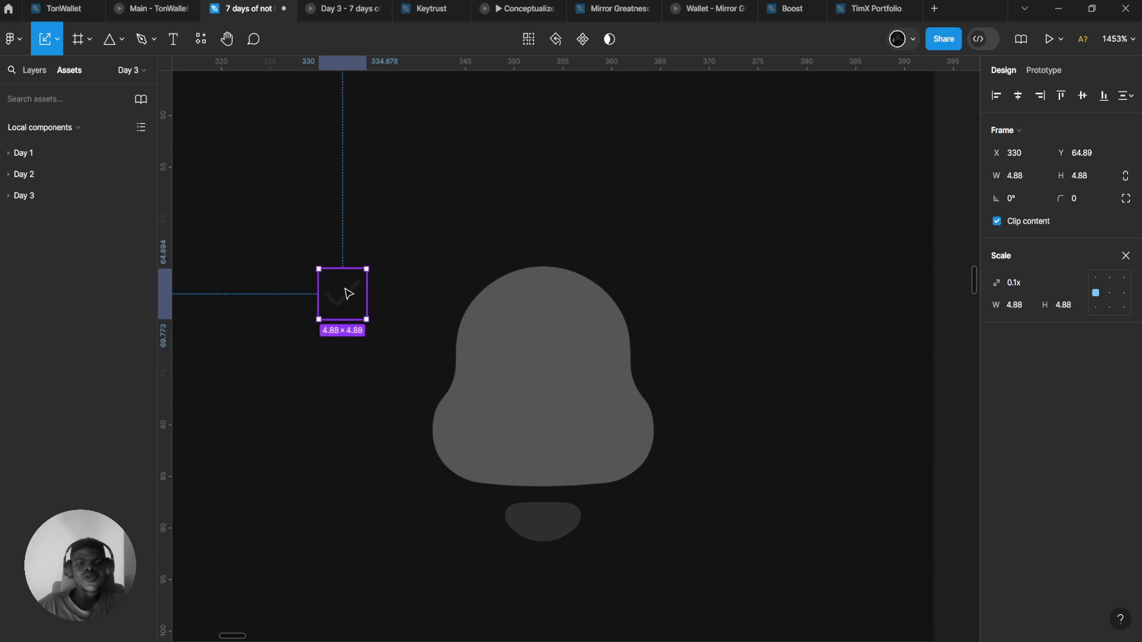
{"action": "scroll", "coordinate": [517, 347], "scroll_direction": "up", "scroll_amount": 3}
{"action": "left_click_drag", "start_coordinate": [461, 342], "coordinate": [529, 379]}
- Wrap the Check icon in an auto layout frame and scale the frame down to about 9.84 px square
{"action": "key", "text": "shift+a"}
{"action": "left_click_drag", "start_coordinate": [705, 375], "coordinate": [594, 355]}
{"action": "key", "text": "v"}
- Try enlarging the Check icon inside its auto layout frame, and undo it
{"action": "left_click", "coordinate": [534, 385]}
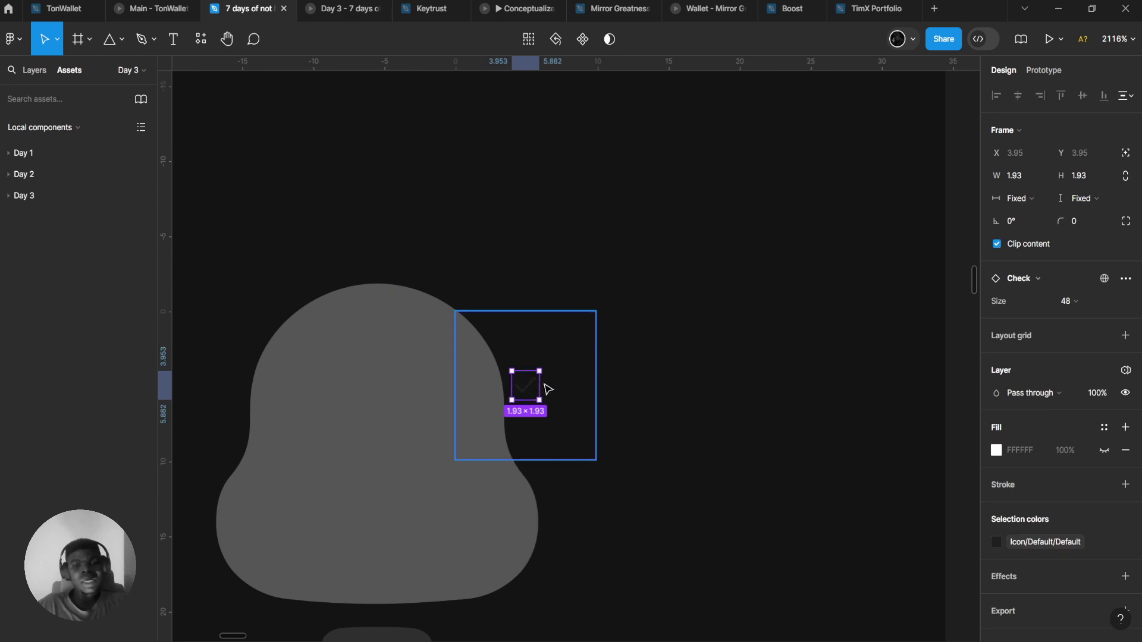
{"action": "left_click_drag", "start_coordinate": [542, 389], "coordinate": [585, 401]}
{"action": "key", "text": "ctrl+z"}
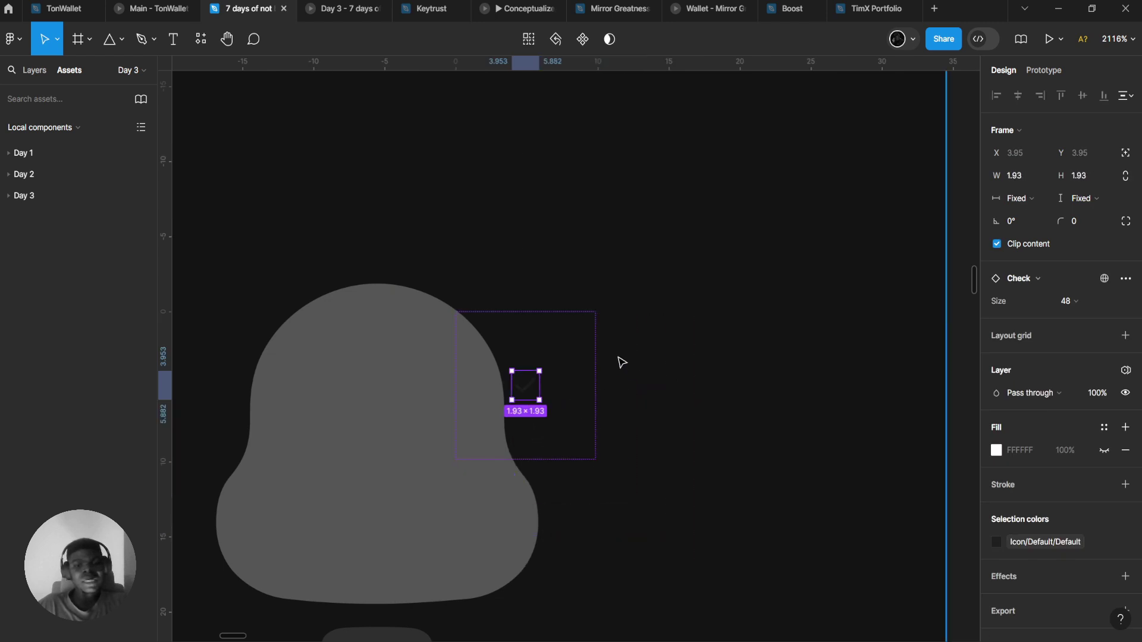
- Remove auto layout from the small frame and enlarge the Check icon centred inside it
{"action": "left_click", "coordinate": [585, 328]}
{"action": "key", "text": "shift+alt+a"}
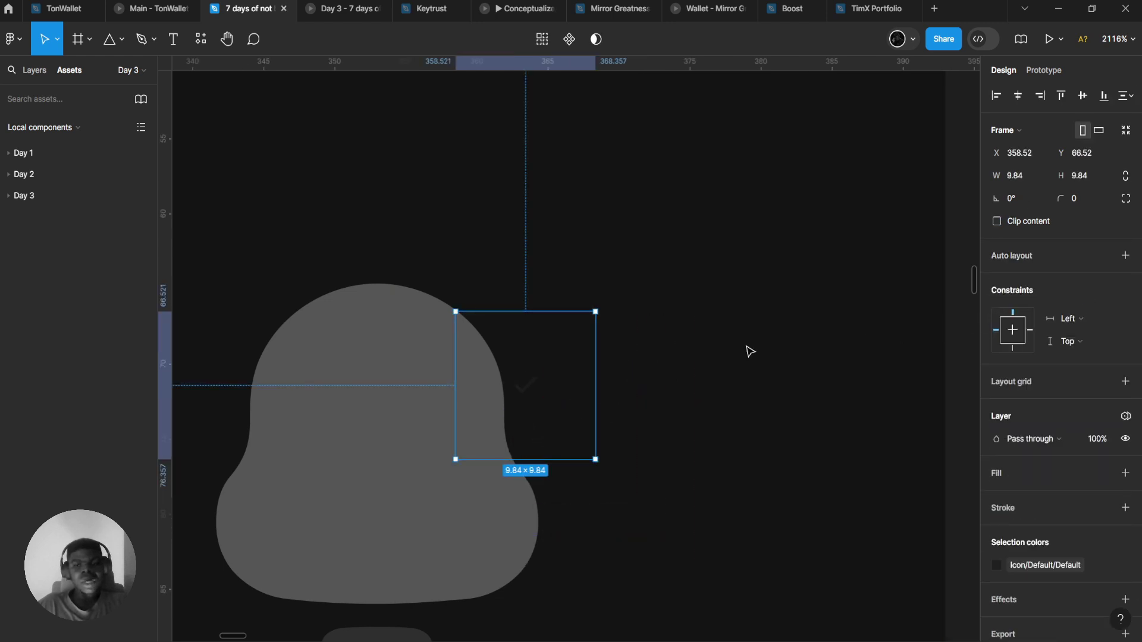
{"action": "left_click", "coordinate": [530, 385]}
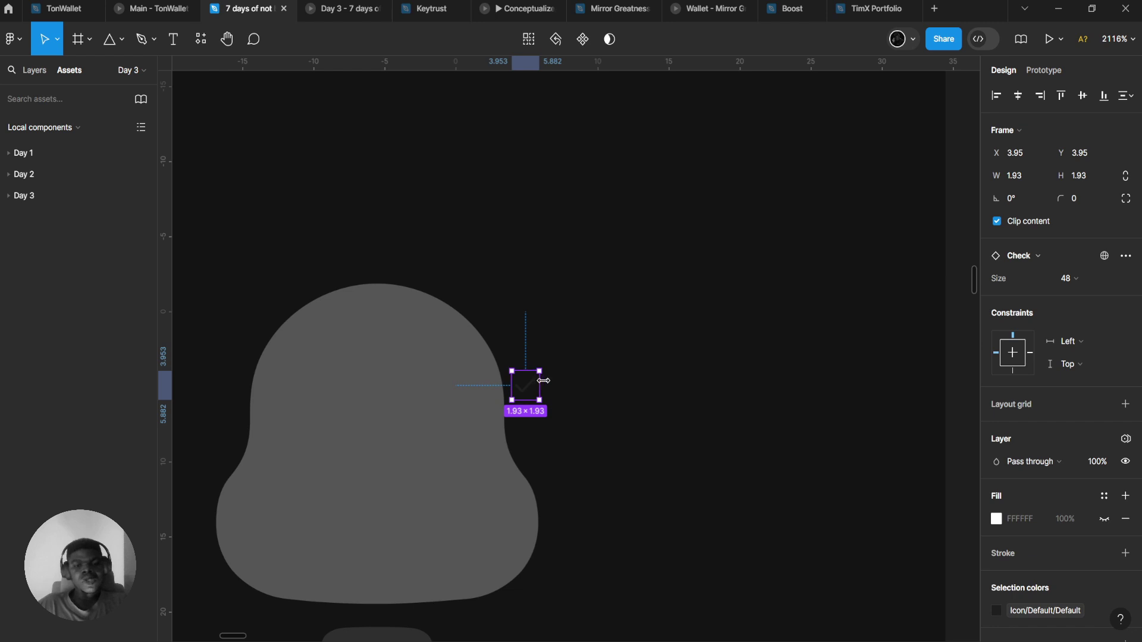
{"action": "left_click_drag", "start_coordinate": [543, 381], "coordinate": [576, 390]}
{"action": "left_click", "coordinate": [533, 380]}
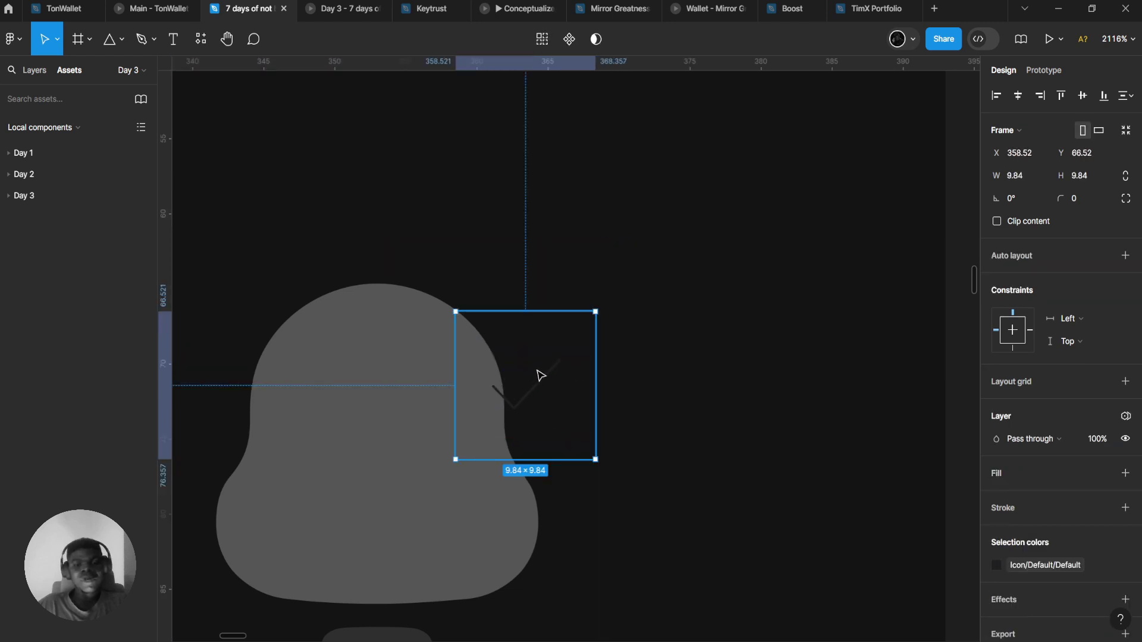
- Add a fill to the Check icon's frame and set it to the green 49FF91
{"action": "scroll", "coordinate": [540, 375], "scroll_direction": "down", "scroll_amount": 3}
{"action": "left_click", "coordinate": [1125, 473]}
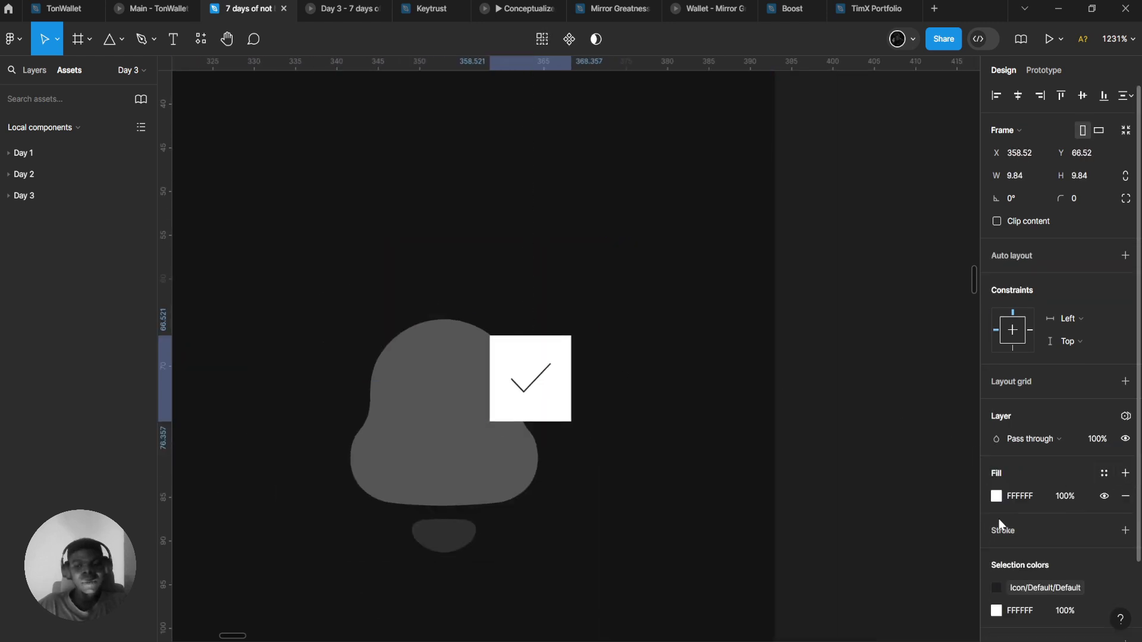
{"action": "left_click", "coordinate": [995, 497]}
{"action": "left_click", "coordinate": [917, 564]}
{"action": "scroll", "coordinate": [624, 398], "scroll_direction": "up", "scroll_amount": 3}
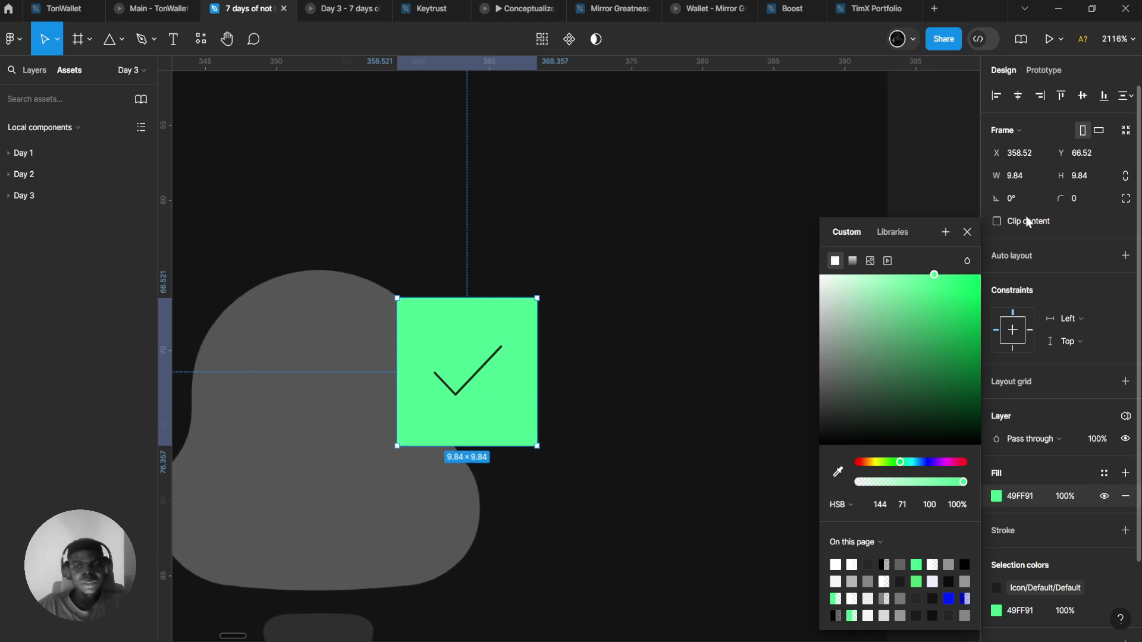
- Set the green frame's corner radius to 77 and move the circular badge closer onto the bell's upper-right edge
{"action": "left_click_drag", "start_coordinate": [1078, 201], "coordinate": [1123, 201]}
{"action": "left_click_drag", "start_coordinate": [410, 362], "coordinate": [387, 354]}
{"action": "scroll", "coordinate": [474, 385], "scroll_direction": "down", "scroll_amount": 5}
{"action": "scroll", "coordinate": [470, 381], "scroll_direction": "up", "scroll_amount": 4}
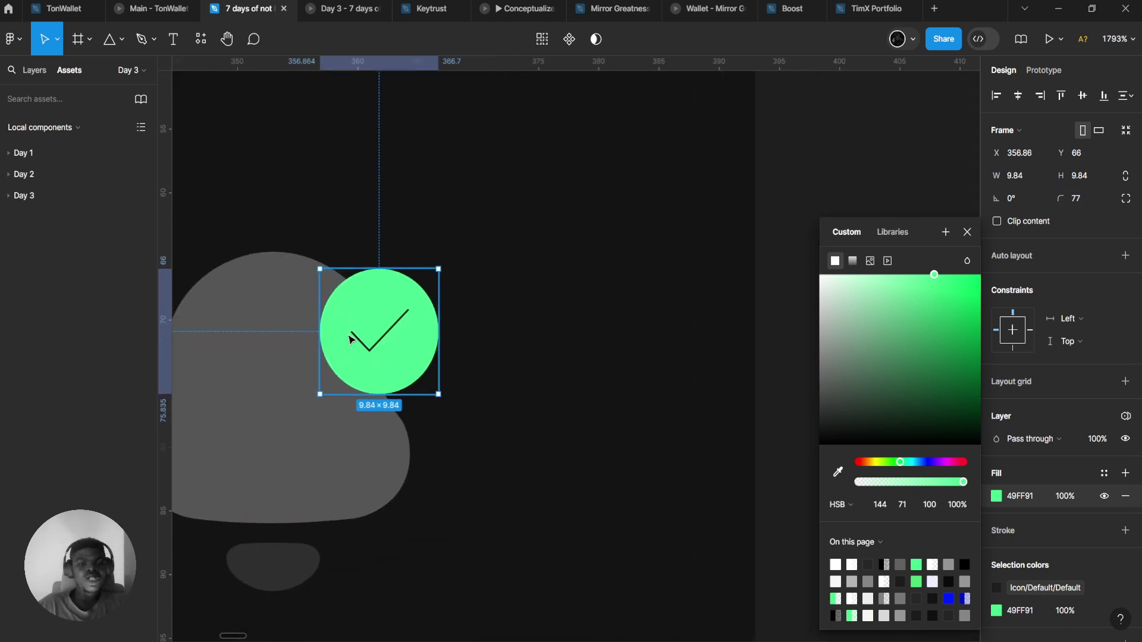
- Open the stroke weight of the check mark inside the bell's green badge for editing
{"action": "left_click", "coordinate": [360, 341]}
{"action": "double_click", "coordinate": [359, 340]}
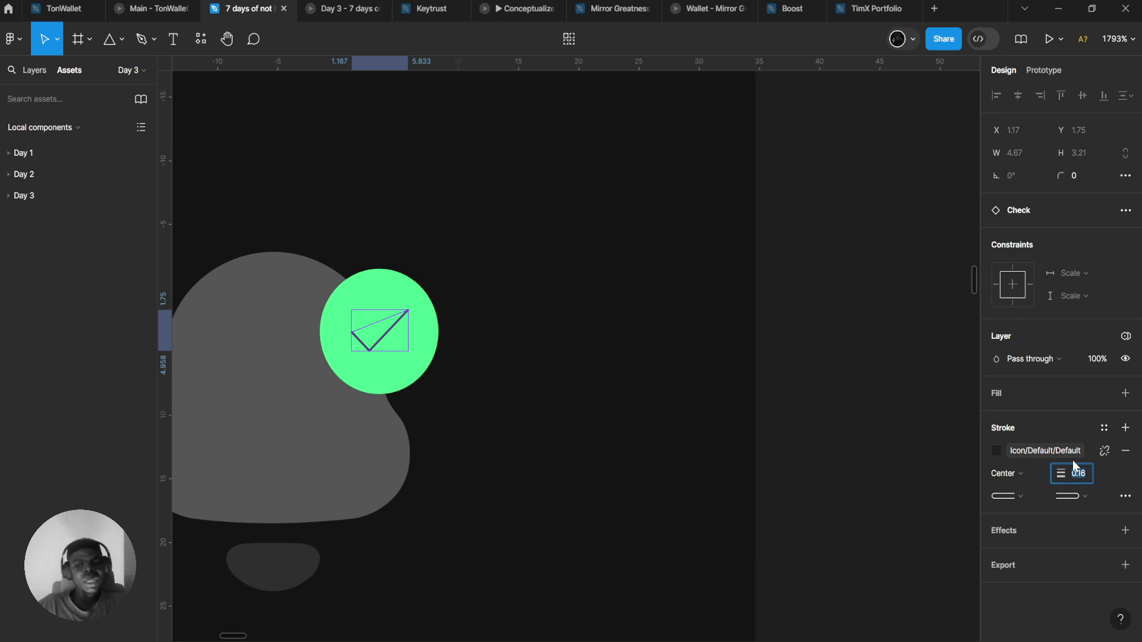
{"action": "left_click", "coordinate": [836, 321]}
{"action": "scroll", "coordinate": [581, 245], "scroll_direction": "down", "scroll_amount": 8}
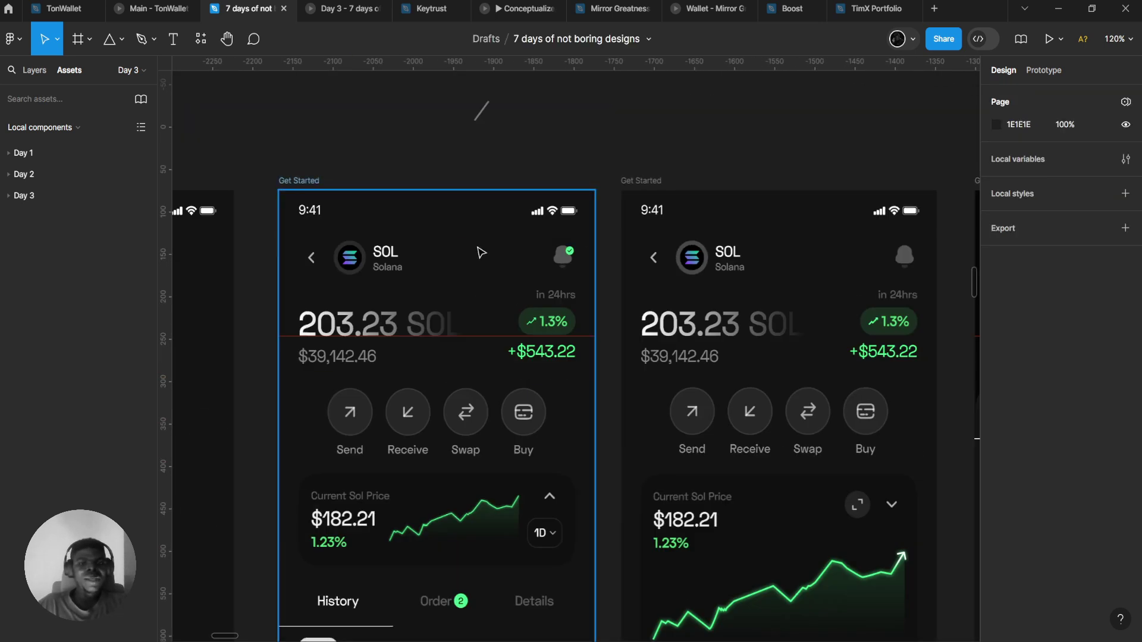
- Preview the badged notification bell in the Day 3 prototype and return to the design file
{"action": "scroll", "coordinate": [479, 250], "scroll_direction": "up", "scroll_amount": 3}
{"action": "left_click", "coordinate": [354, 6]}
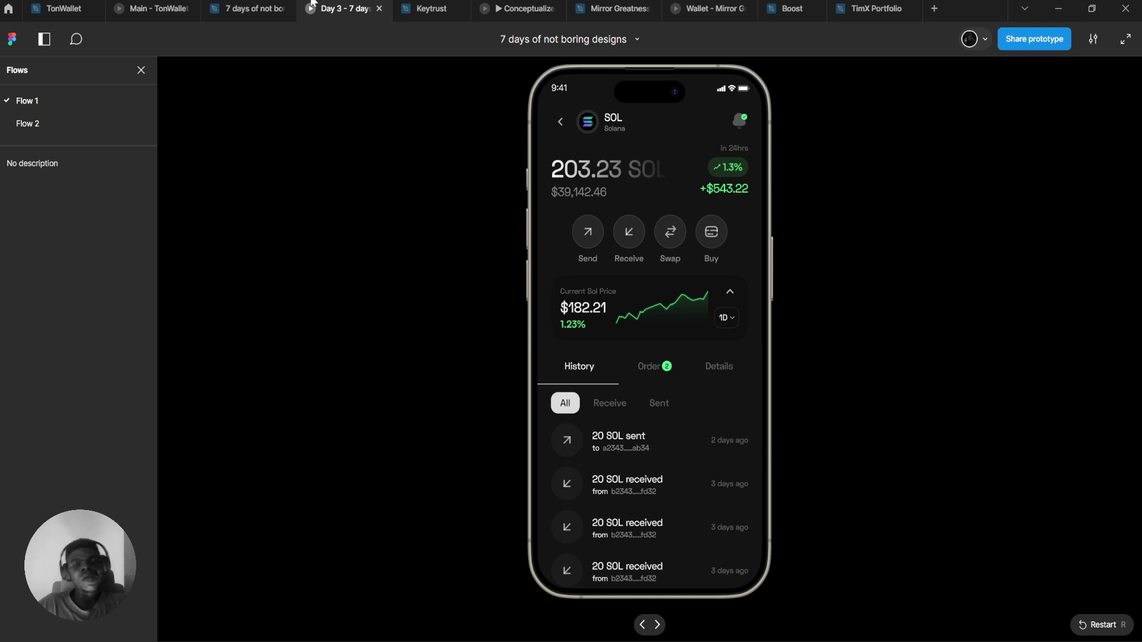
{"action": "mouse_move", "coordinate": [280, 3]}
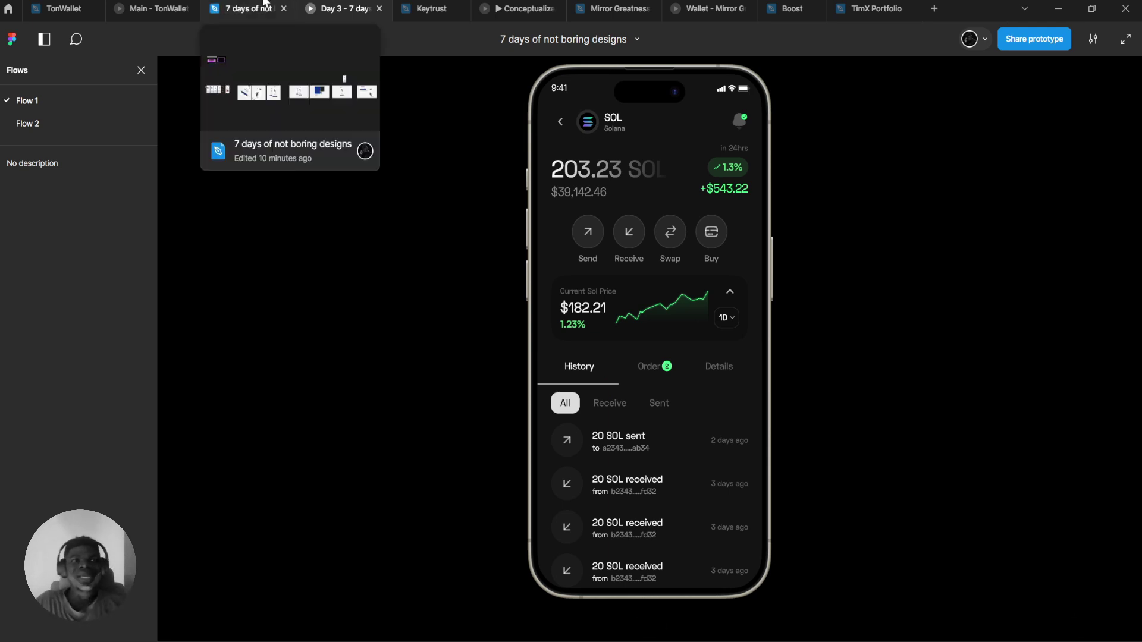
{"action": "left_click", "coordinate": [265, 2]}
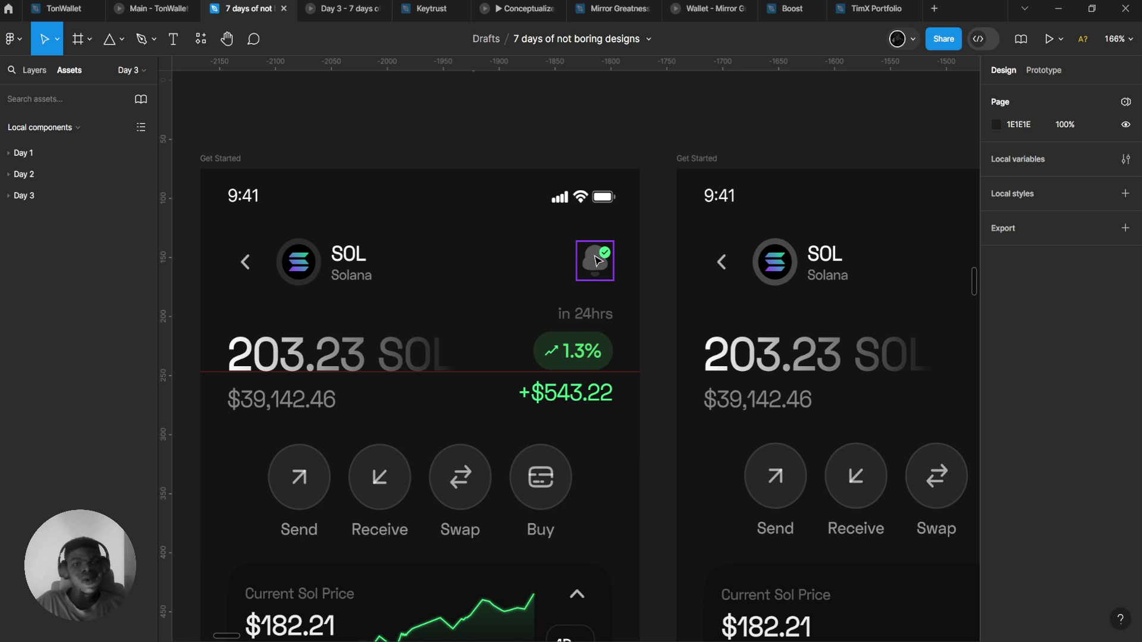
- Delete the check badge from the notification bell and recolour the bell with the page's green swatch
{"action": "left_click", "coordinate": [597, 261]}
{"action": "key", "text": "Delete"}
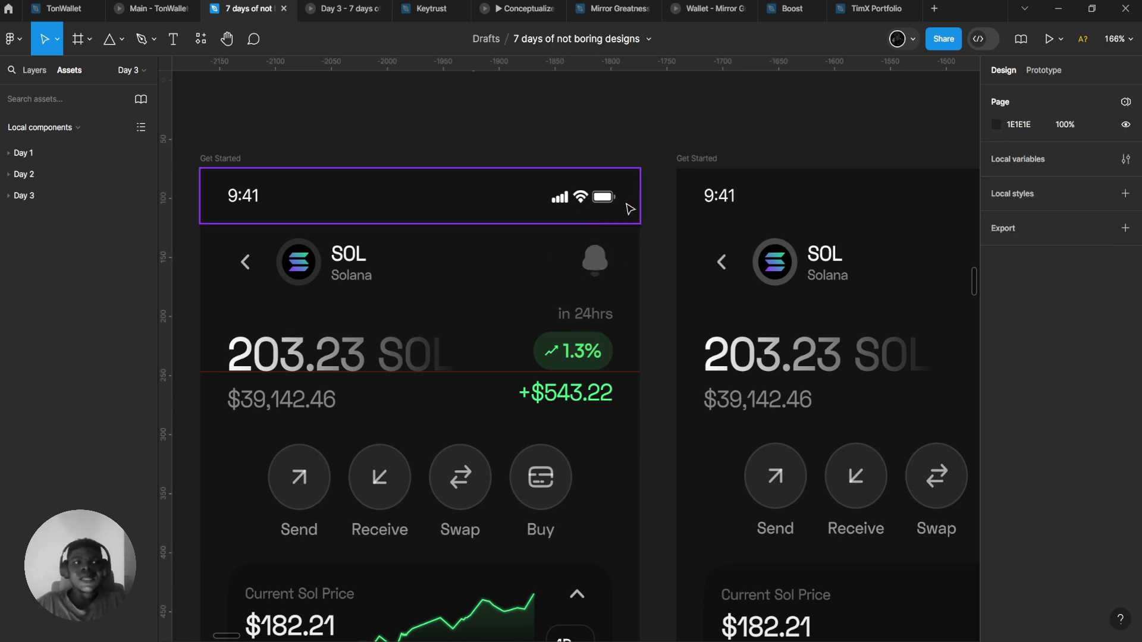
{"action": "scroll", "coordinate": [619, 238], "scroll_direction": "up", "scroll_amount": 6}
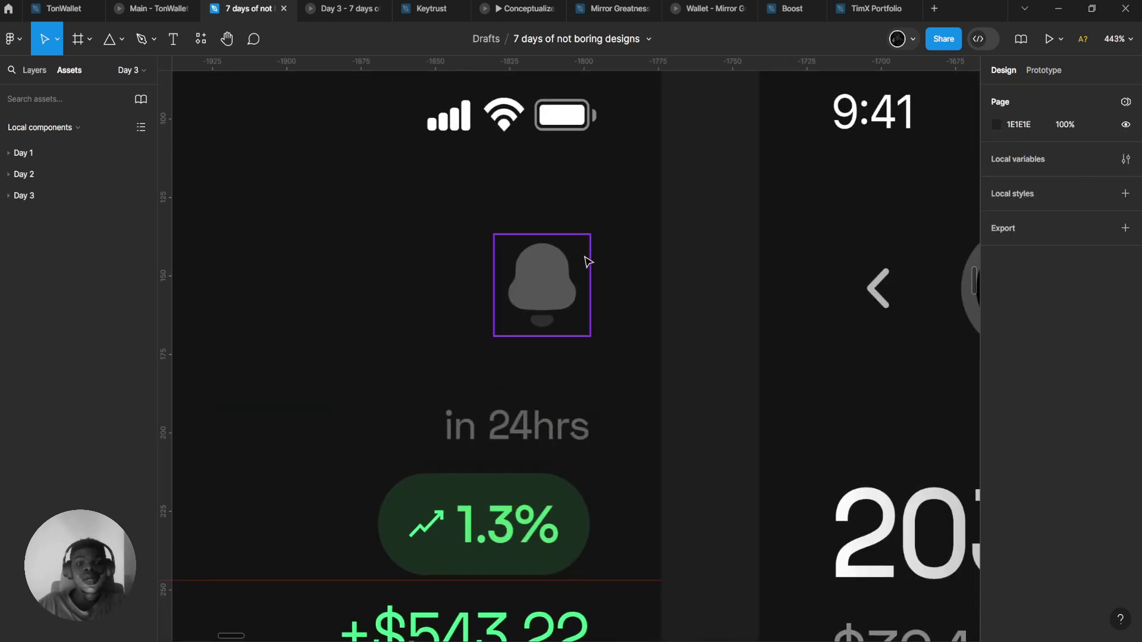
{"action": "left_click", "coordinate": [587, 259]}
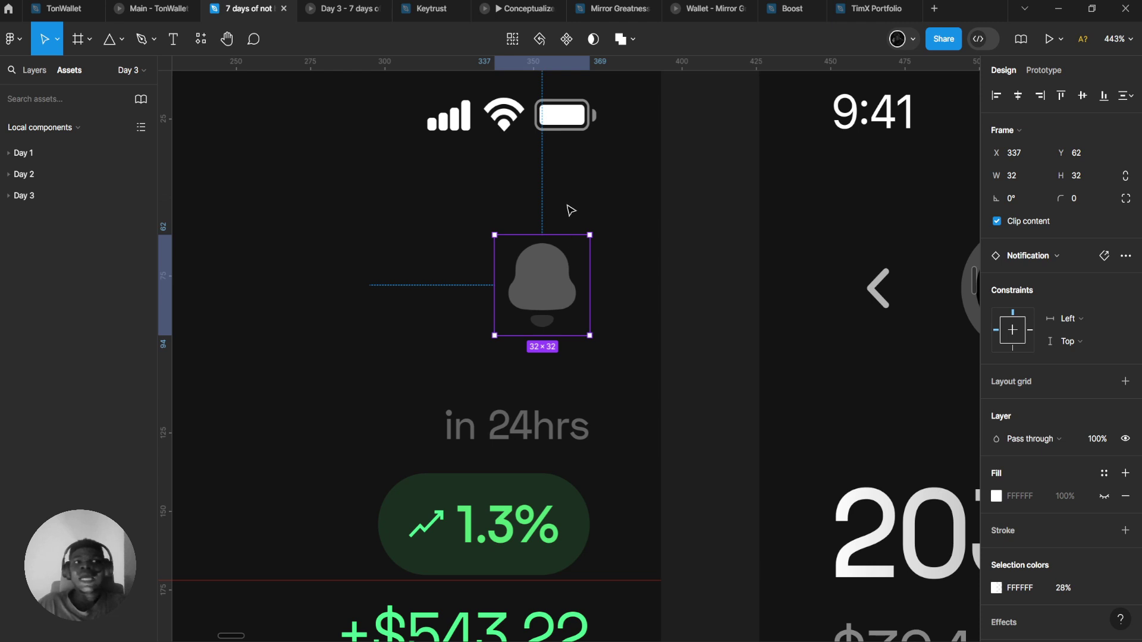
{"action": "scroll", "coordinate": [561, 232], "scroll_direction": "left", "scroll_amount": 3}
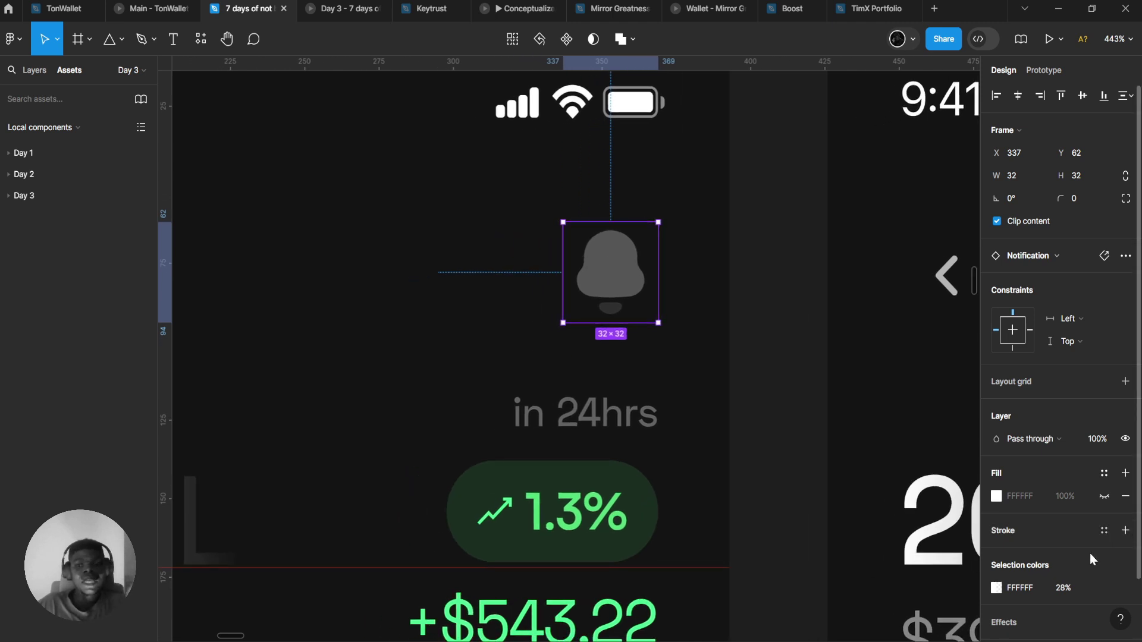
{"action": "left_click", "coordinate": [997, 589]}
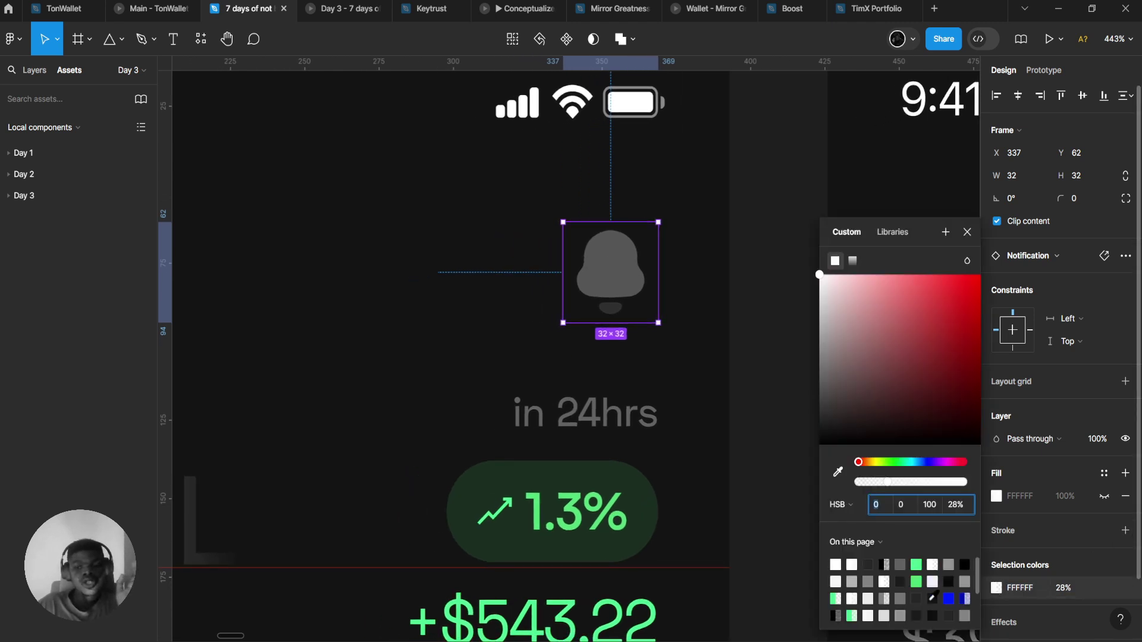
{"action": "left_click", "coordinate": [919, 566]}
{"action": "left_click", "coordinate": [422, 360]}
{"action": "scroll", "coordinate": [349, 301], "scroll_direction": "down", "scroll_amount": 5}
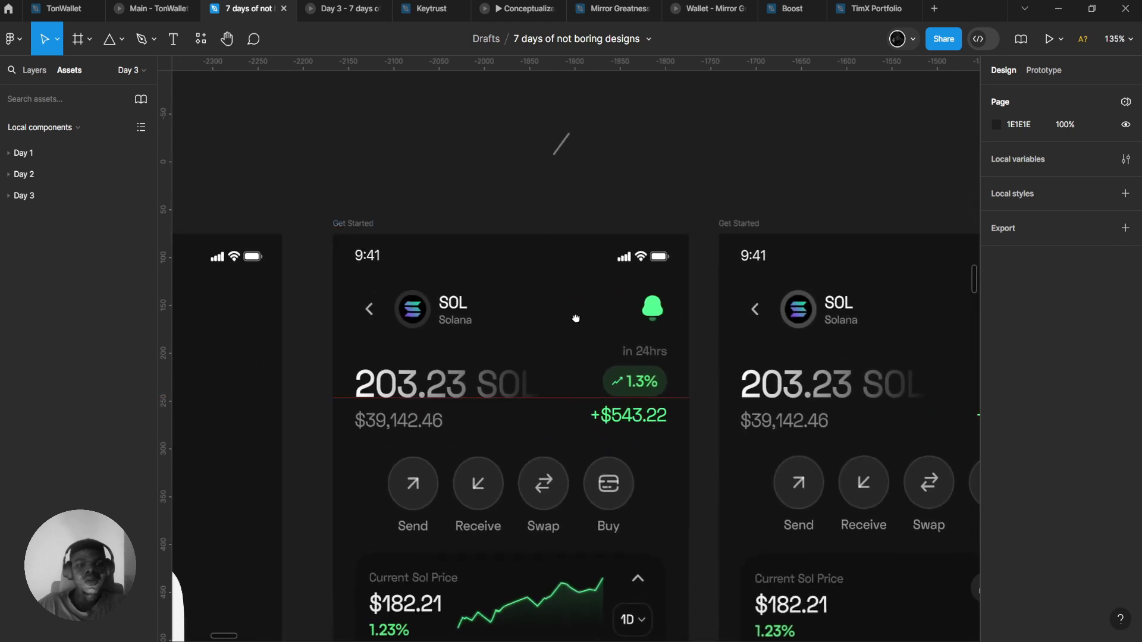
- Try moving the grey diagonal line above the Get Started frame downward, and undo the move
{"action": "scroll", "coordinate": [574, 324], "scroll_direction": "up", "scroll_amount": 5}
{"action": "scroll", "coordinate": [584, 234], "scroll_direction": "up", "scroll_amount": 2}
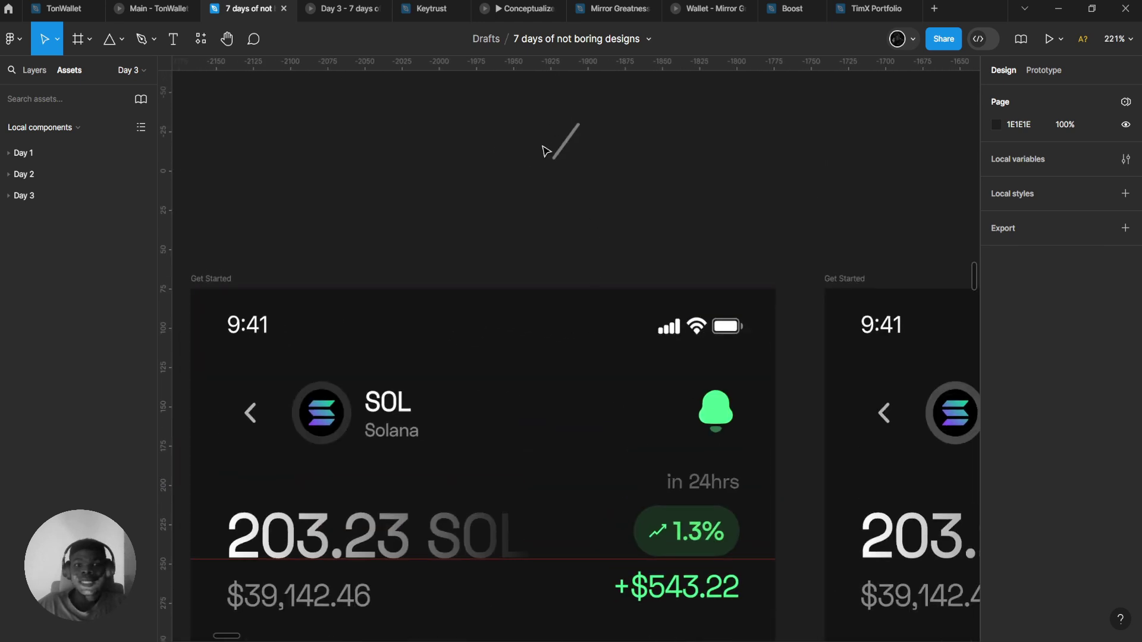
{"action": "left_click", "coordinate": [565, 142]}
{"action": "left_click_drag", "start_coordinate": [577, 138], "coordinate": [582, 221]}
{"action": "key", "text": "ctrl+z"}
- Examine the green bell and the gradient-filled balance text in the SOL screen's header
{"action": "scroll", "coordinate": [339, 275], "scroll_direction": "right", "scroll_amount": 5}
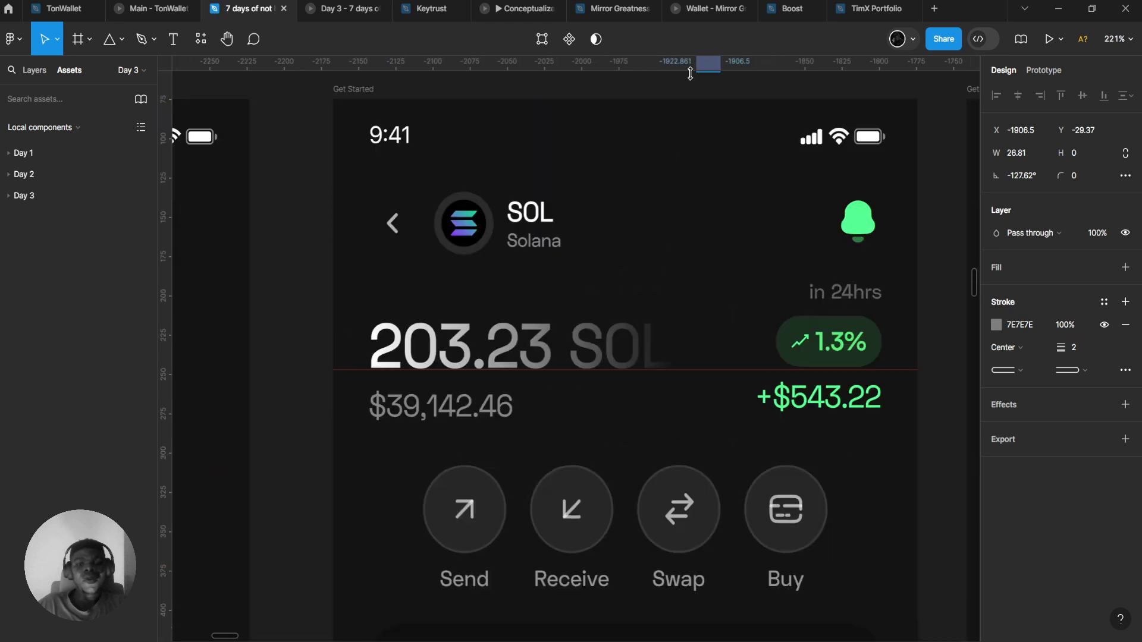
{"action": "scroll", "coordinate": [552, 313], "scroll_direction": "up", "scroll_amount": 2}
{"action": "scroll", "coordinate": [516, 312], "scroll_direction": "right", "scroll_amount": 1}
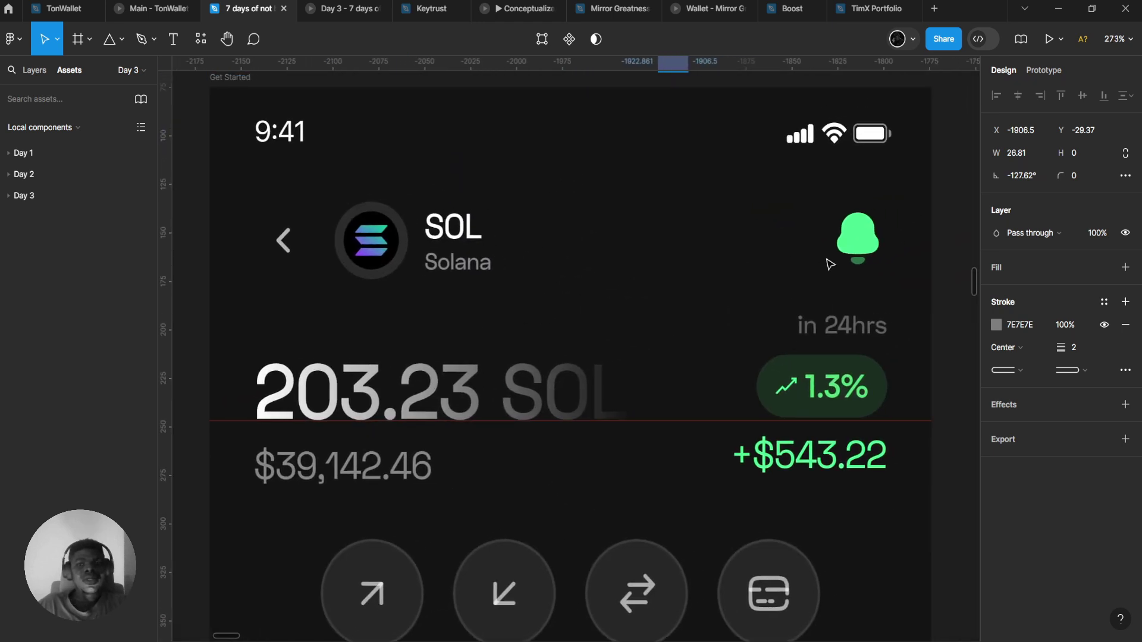
{"action": "left_click", "coordinate": [858, 238]}
{"action": "left_click", "coordinate": [347, 409]}
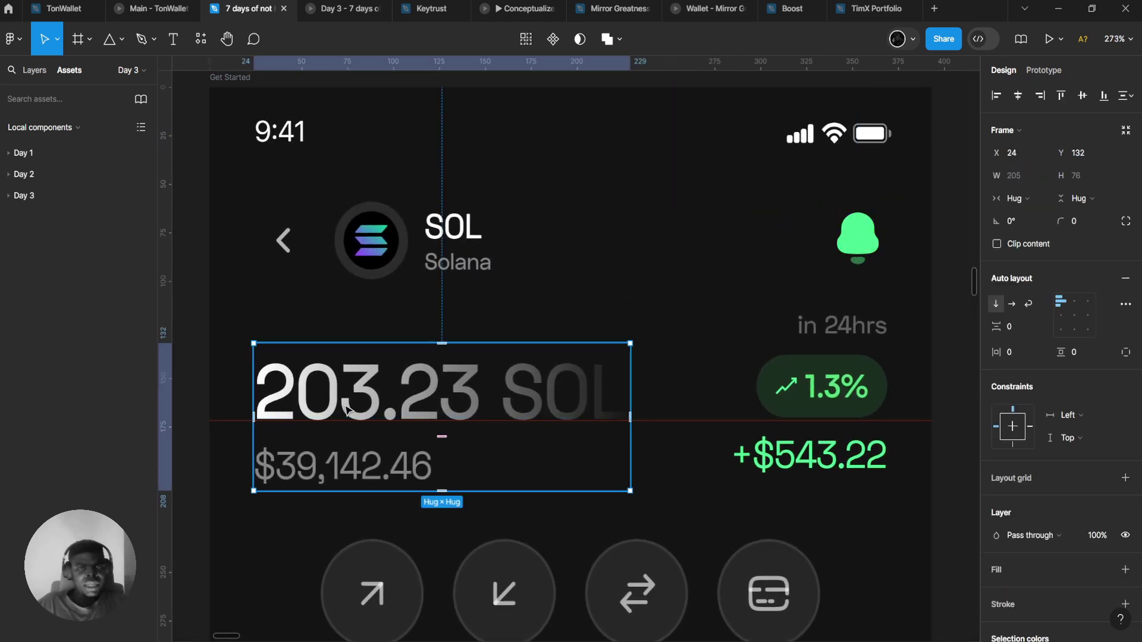
{"action": "left_click", "coordinate": [346, 409]}
{"action": "scroll", "coordinate": [351, 393], "scroll_direction": "down", "scroll_amount": 2}
{"action": "scroll", "coordinate": [367, 356], "scroll_direction": "up", "scroll_amount": 2}
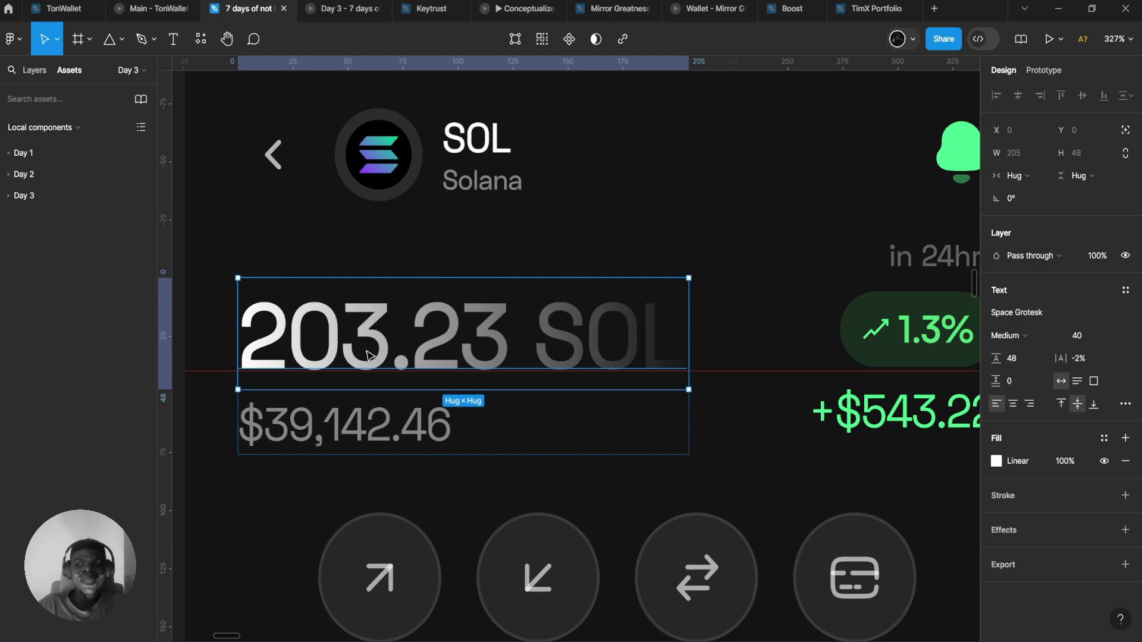
{"action": "scroll", "coordinate": [367, 356], "scroll_direction": "down", "scroll_amount": 2}
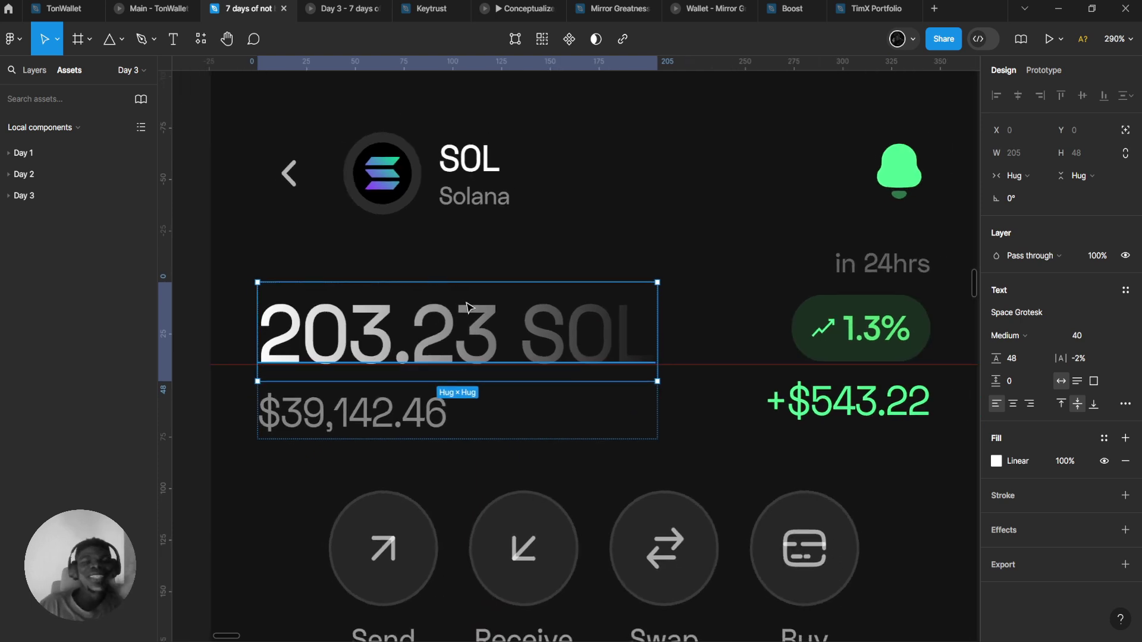
- Remove the word SOL from the large balance text, leaving only 203.23
{"action": "double_click", "coordinate": [519, 306]}
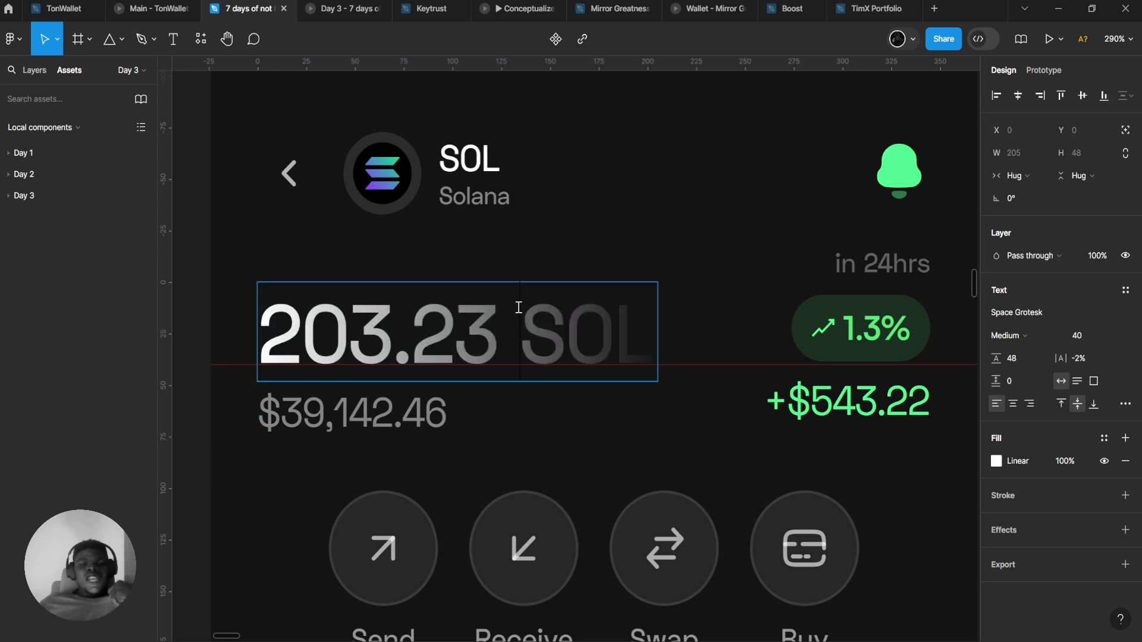
{"action": "left_click_drag", "start_coordinate": [520, 306], "coordinate": [869, 340]}
{"action": "key", "text": "BackSpace"}
{"action": "key", "text": "BackSpace"}
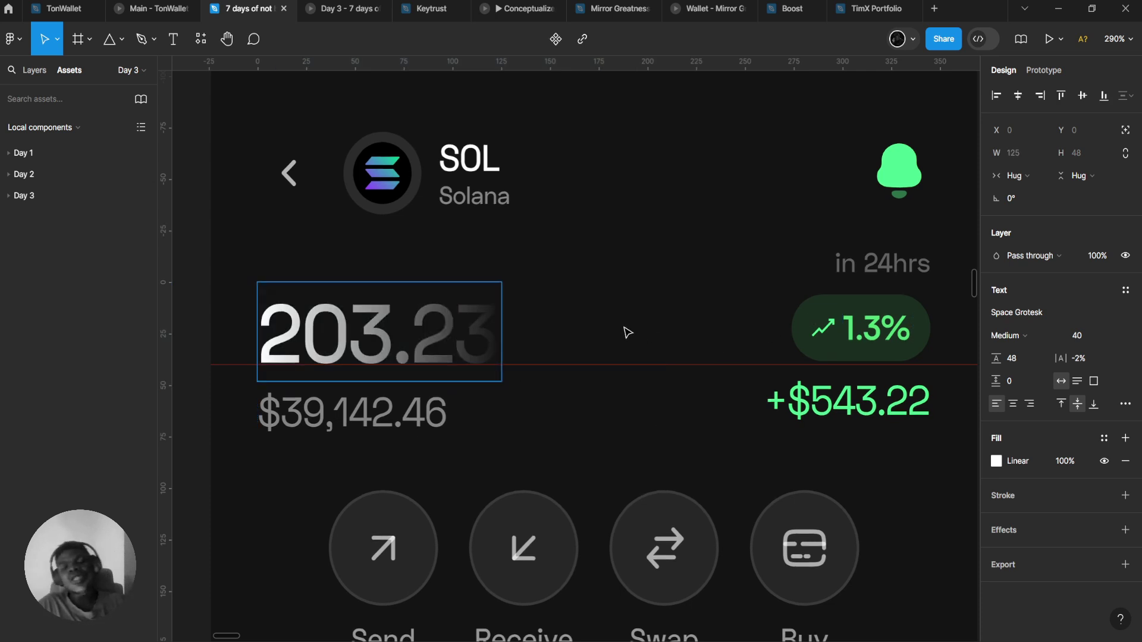
{"action": "key", "text": "Escape"}
- Change the balance text's linear gradient fill to solid E6E6E6 and preview it in the Day 3 prototype
{"action": "left_click", "coordinate": [995, 461]}
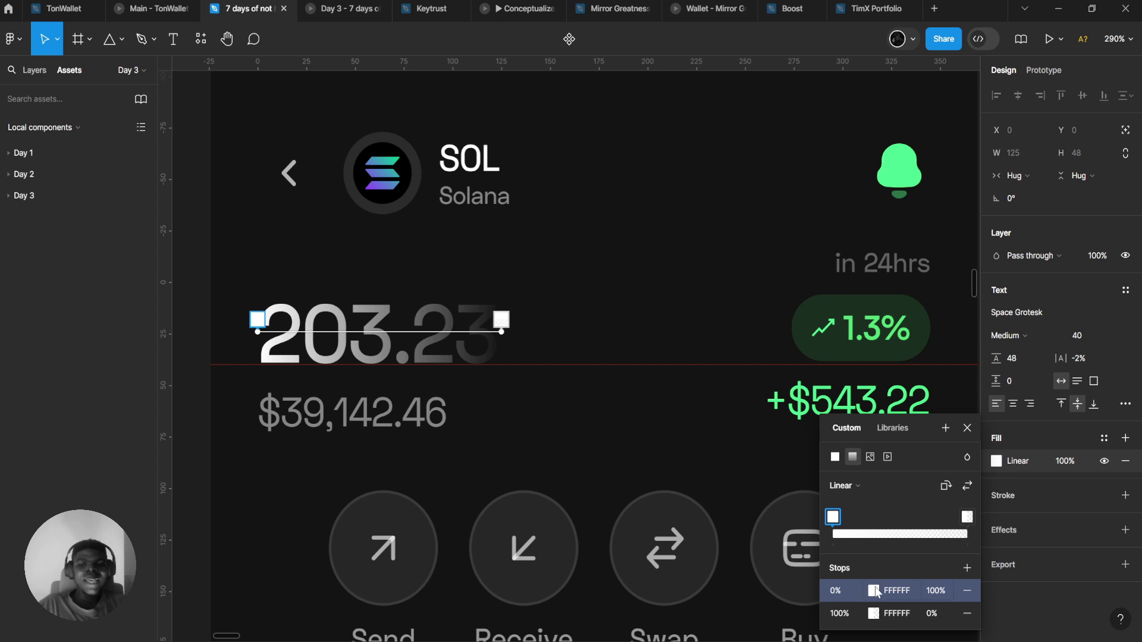
{"action": "key", "text": "Escape"}
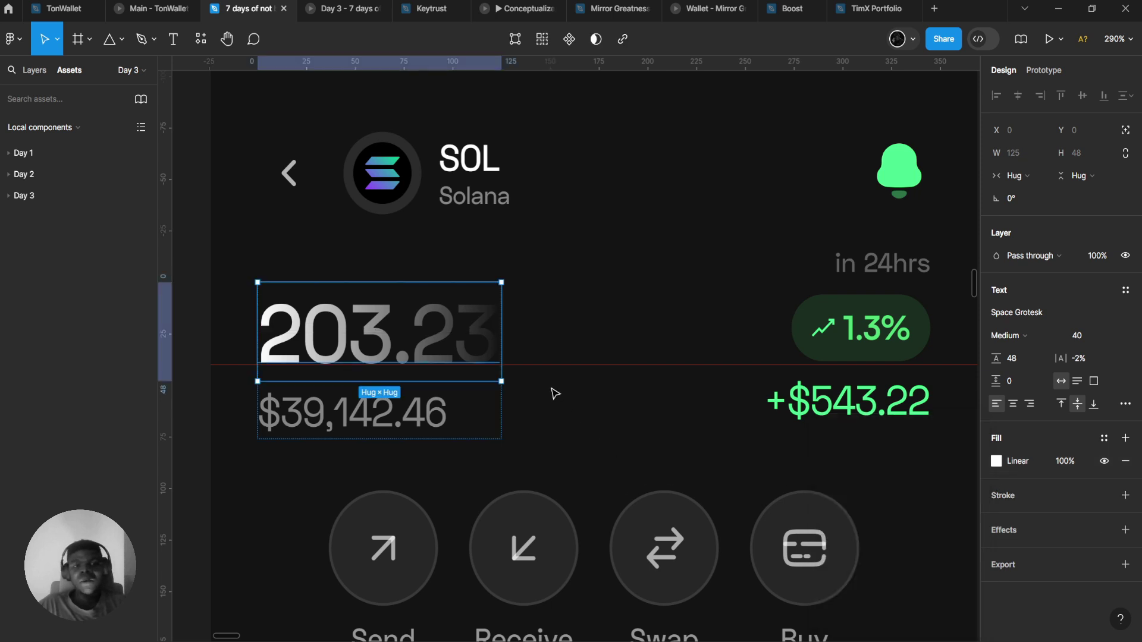
{"action": "left_click", "coordinate": [996, 461]}
{"action": "left_click", "coordinate": [835, 458]}
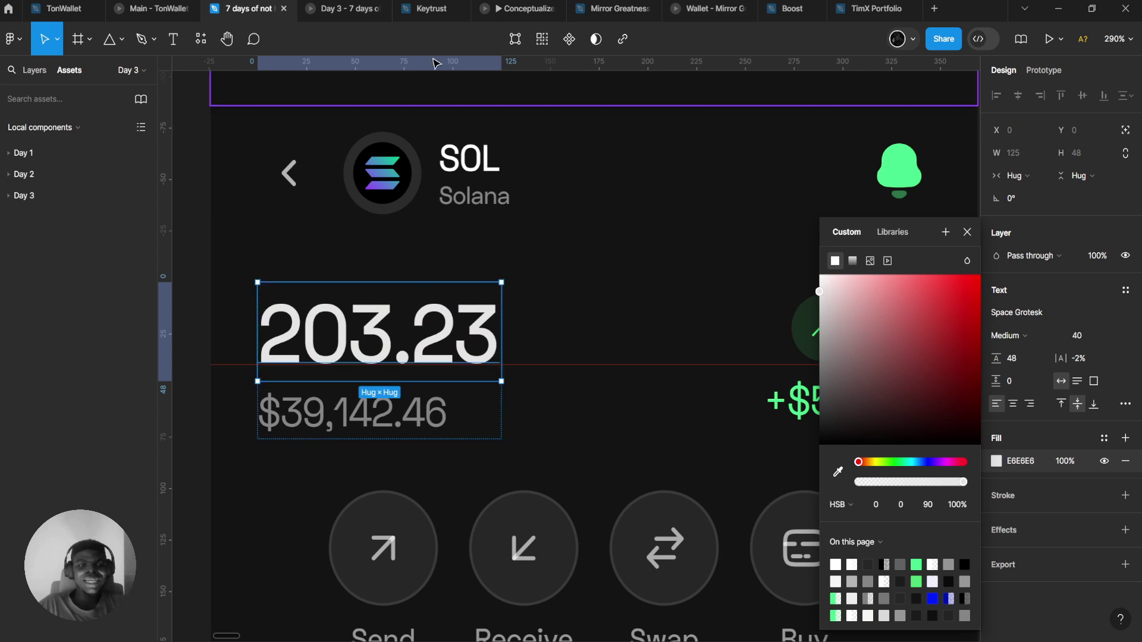
{"action": "left_click", "coordinate": [429, 79]}
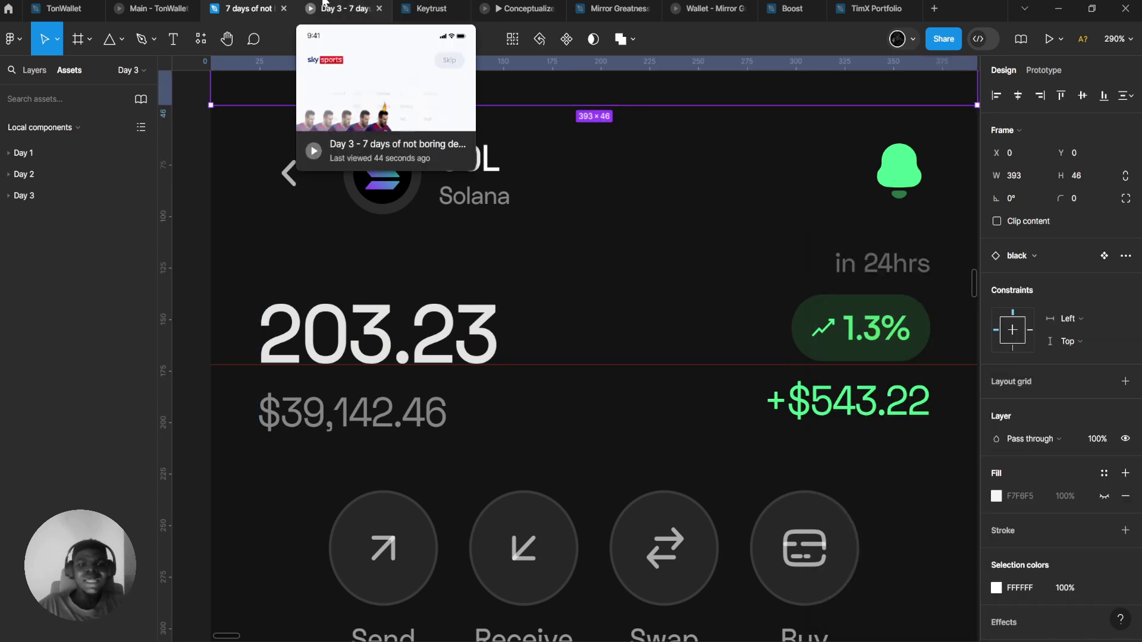
{"action": "left_click", "coordinate": [415, 288]}
{"action": "left_click", "coordinate": [368, 5]}
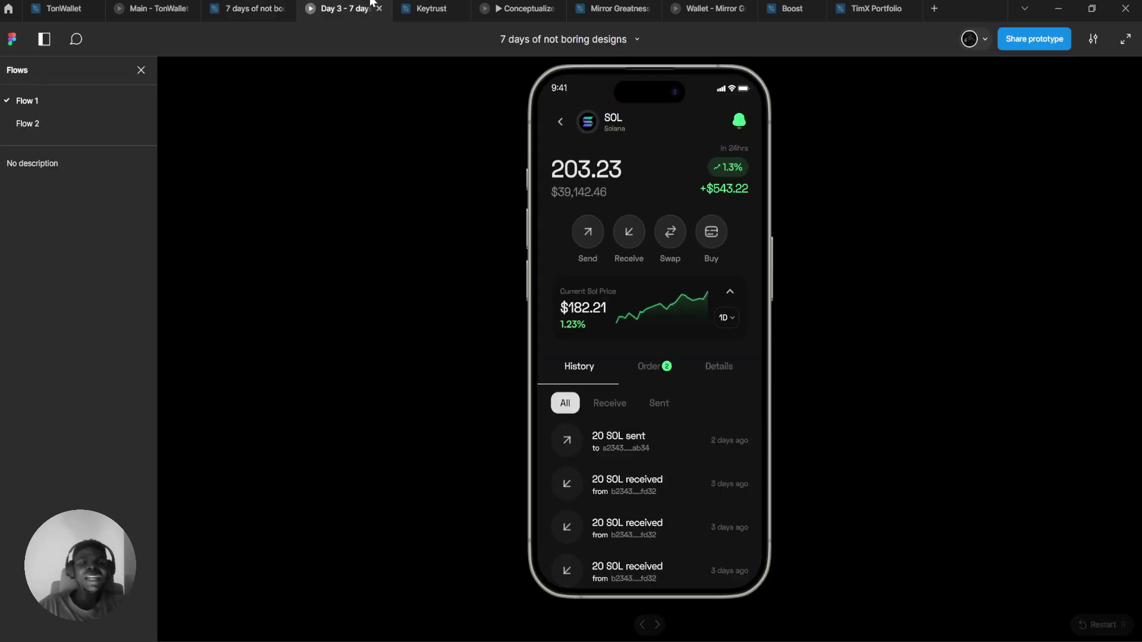
{"action": "left_click", "coordinate": [254, 5]}
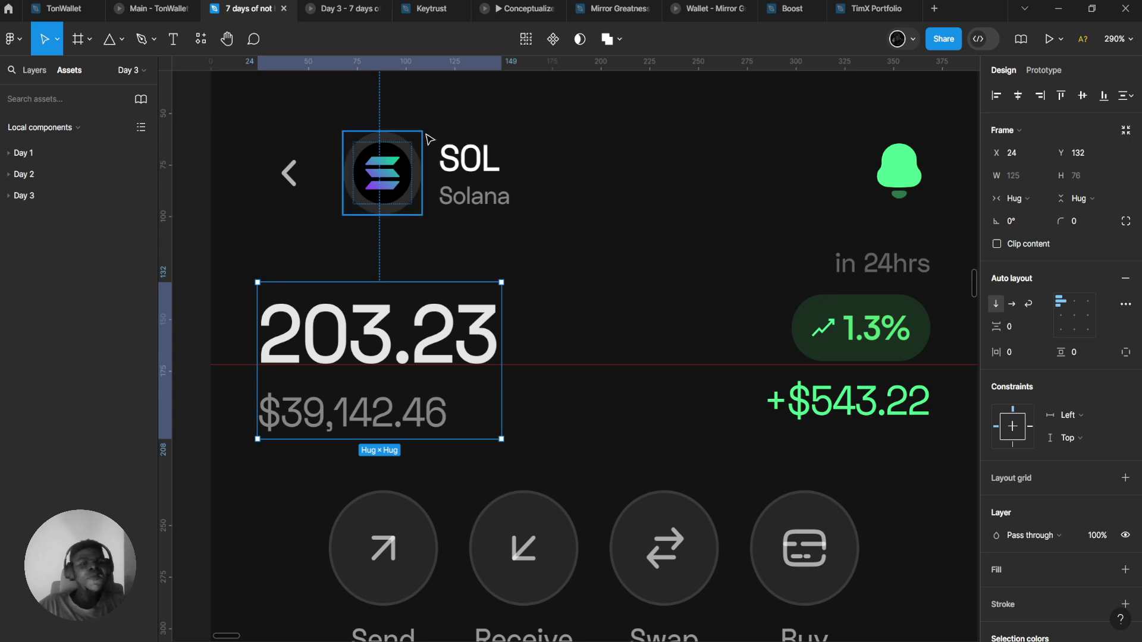
- Undo the balance text's solid fill and the removal of SOL, and check the screen in the Day 3 prototype
{"action": "key", "text": "ctrl+z"}
{"action": "key", "text": "ctrl+z"}
{"action": "key", "text": "ctrl+z"}
{"action": "key", "text": "ctrl+z"}
{"action": "key", "text": "ctrl+z"}
{"action": "key", "text": "ctrl+z"}
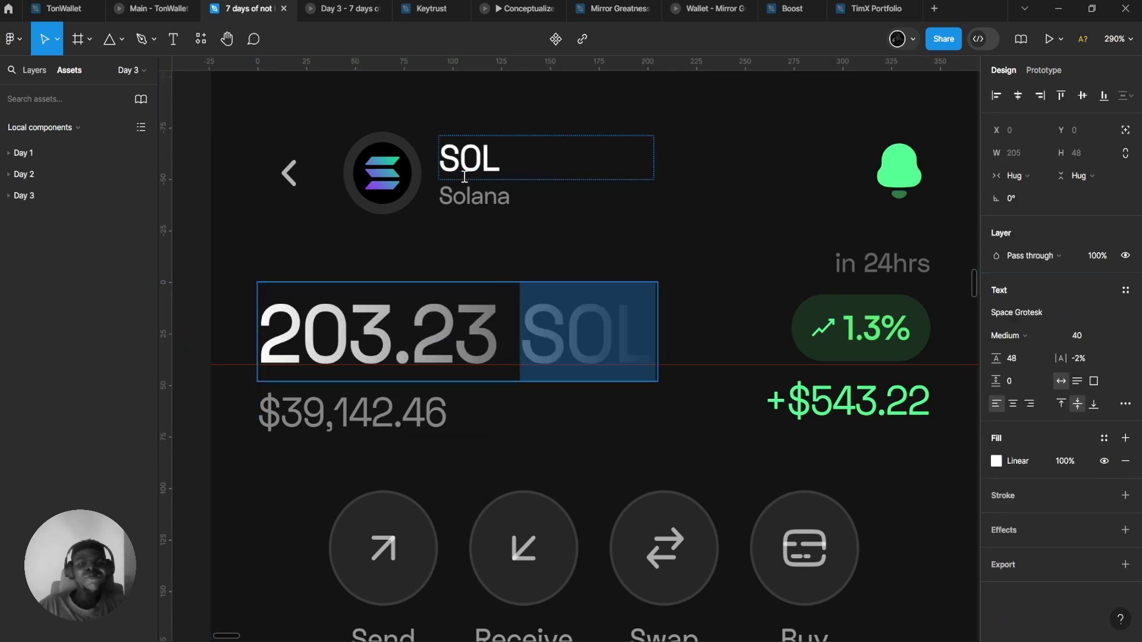
{"action": "key", "text": "Escape"}
{"action": "left_click", "coordinate": [370, 3]}
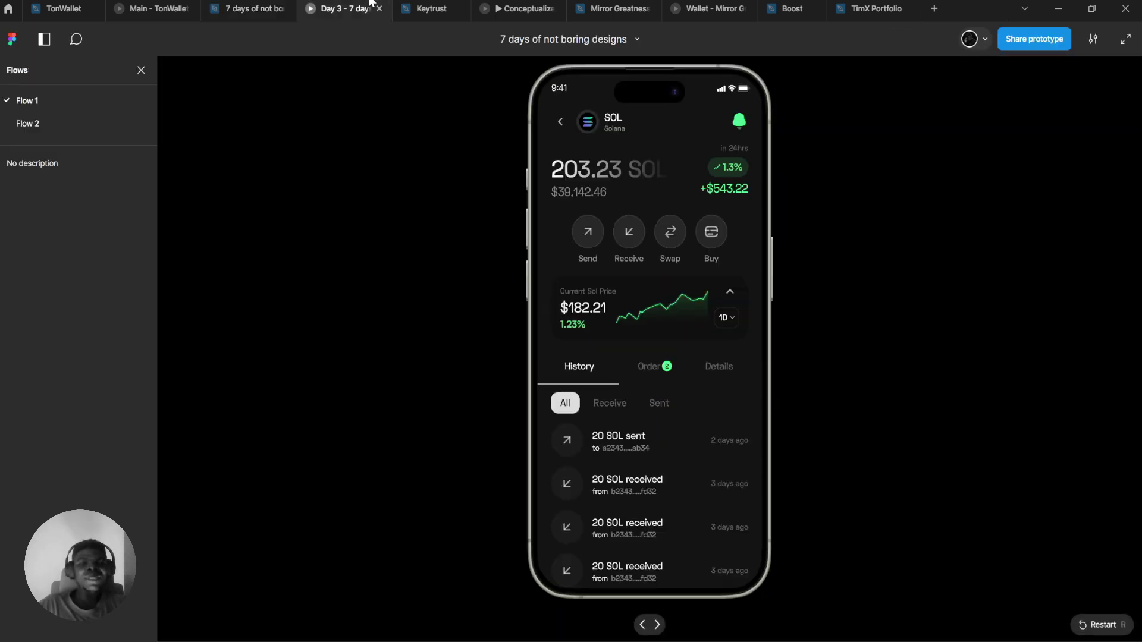
{"action": "left_click", "coordinate": [250, 8]}
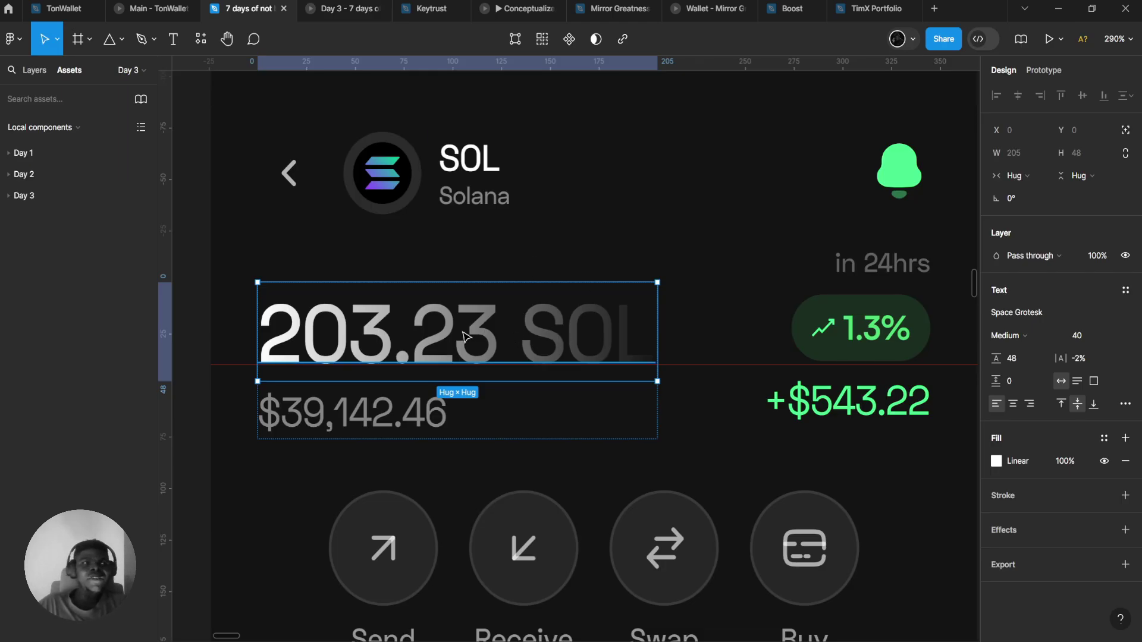
- Try a vertical ruler guide between 203.23 and SOL in the balance text, and remove it
{"action": "left_click", "coordinate": [121, 40]}
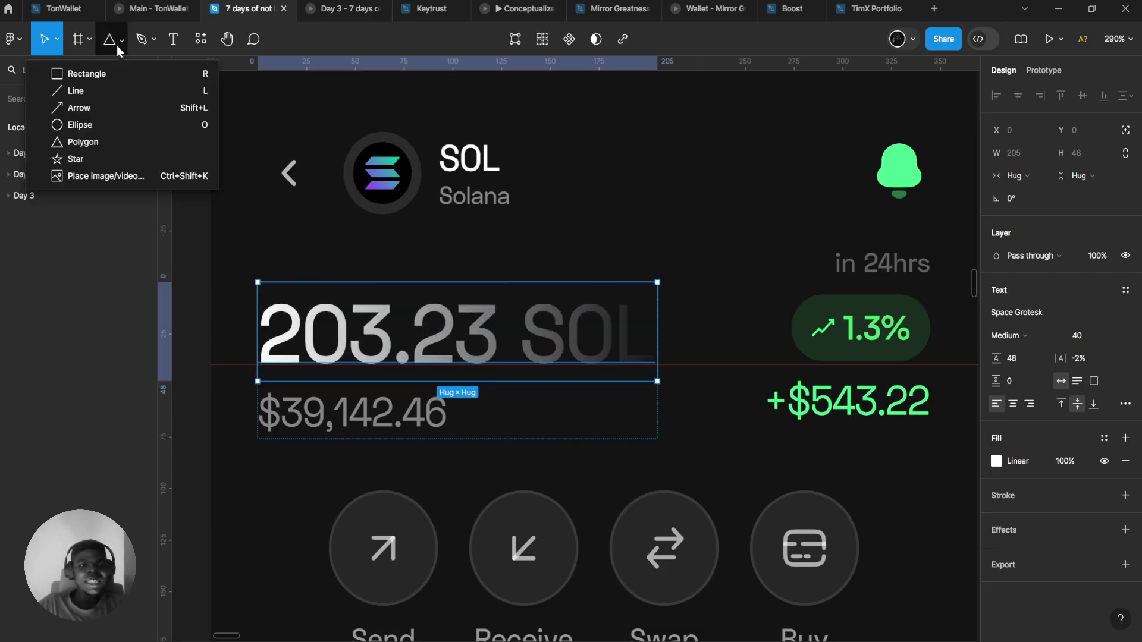
{"action": "left_click", "coordinate": [159, 265]}
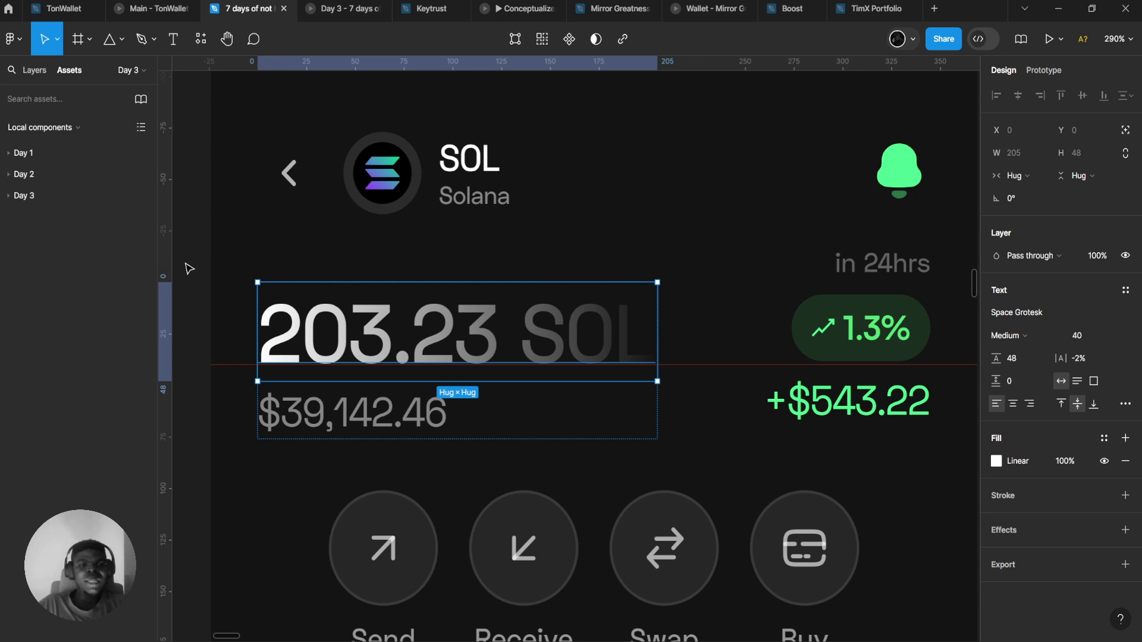
{"action": "left_click_drag", "start_coordinate": [161, 253], "coordinate": [514, 324]}
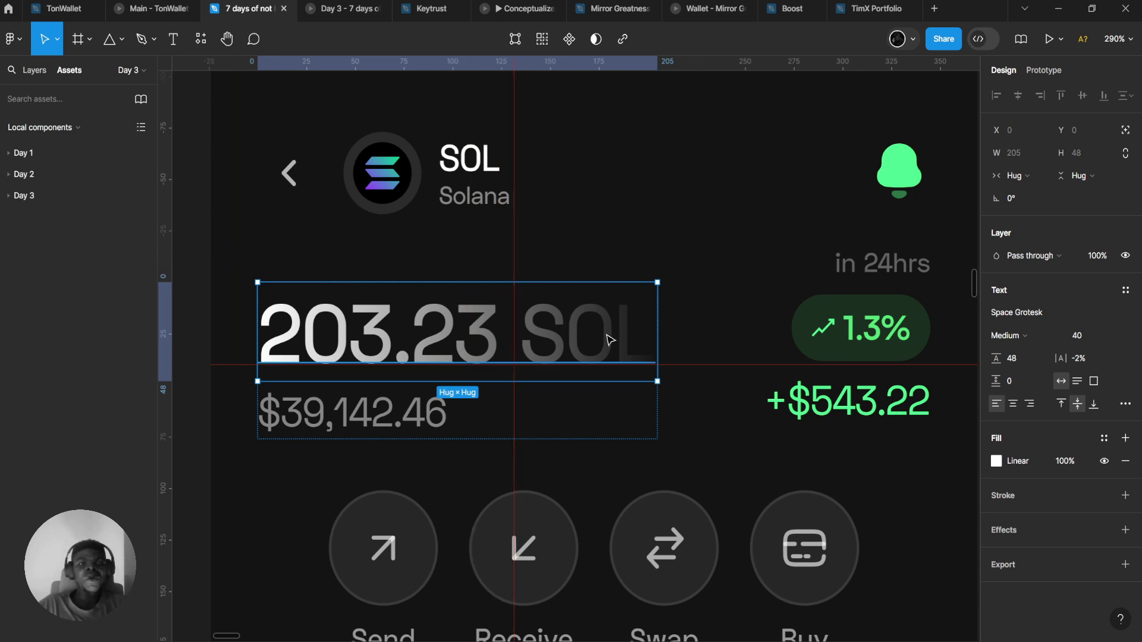
{"action": "scroll", "coordinate": [611, 340], "scroll_direction": "up", "scroll_amount": 3}
{"action": "left_click_drag", "start_coordinate": [510, 307], "coordinate": [601, 535]}
{"action": "scroll", "coordinate": [600, 536], "scroll_direction": "down", "scroll_amount": 3}
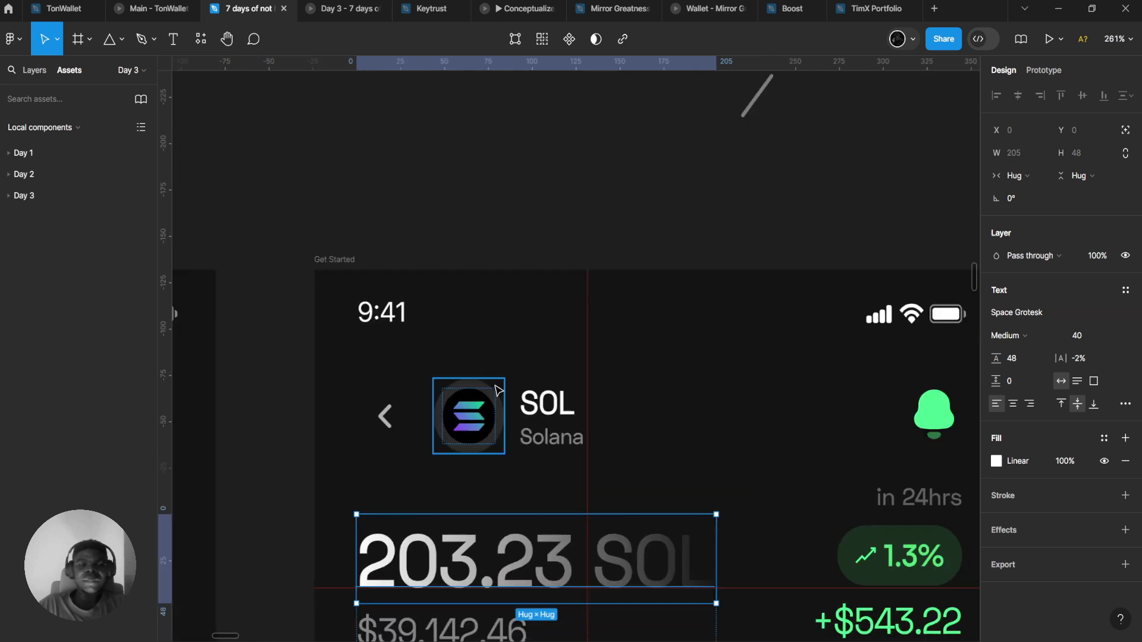
{"action": "scroll", "coordinate": [529, 390], "scroll_direction": "up", "scroll_amount": 6}
{"action": "left_click_drag", "start_coordinate": [575, 434], "coordinate": [464, 362]}
{"action": "scroll", "coordinate": [473, 358], "scroll_direction": "down", "scroll_amount": 5}
{"action": "scroll", "coordinate": [512, 395], "scroll_direction": "down", "scroll_amount": 3}
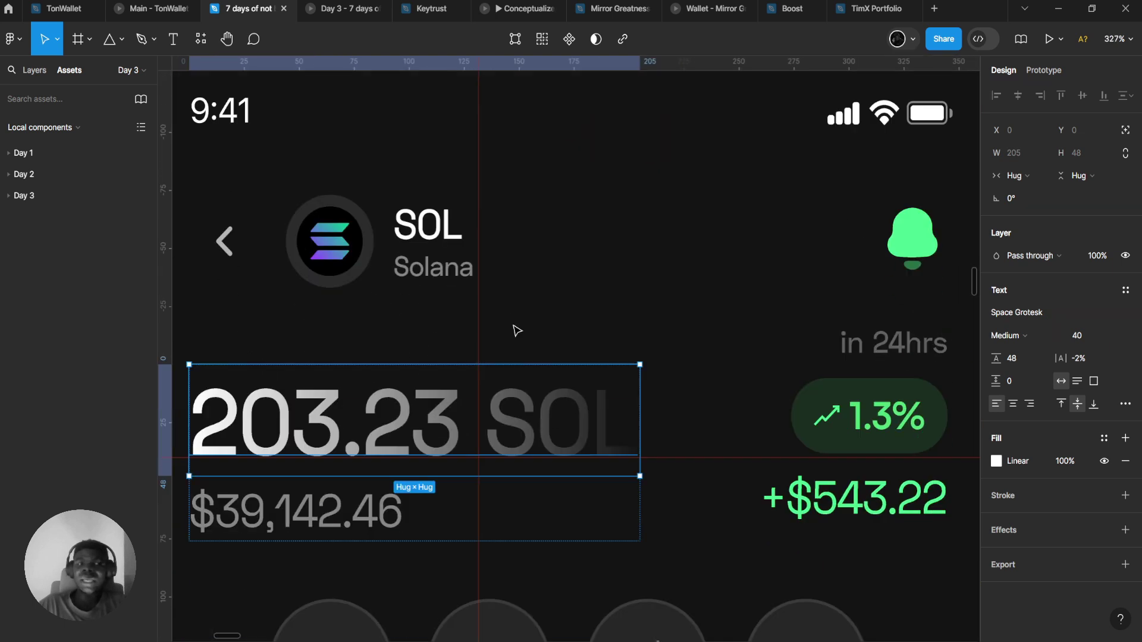
{"action": "scroll", "coordinate": [517, 326], "scroll_direction": "down", "scroll_amount": 3}
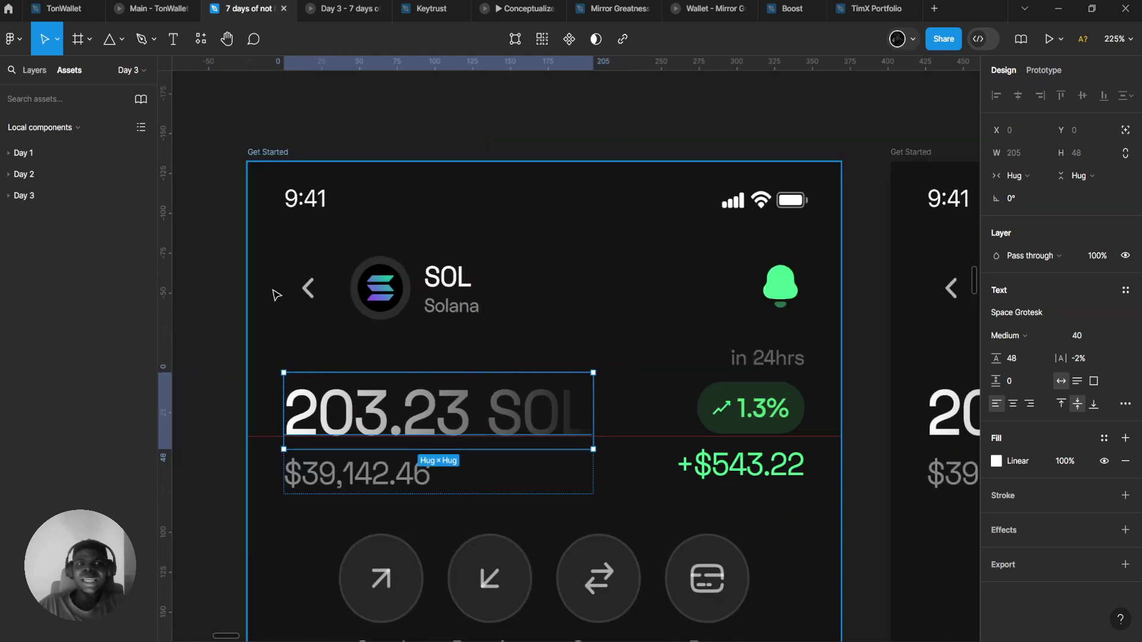
- Open the Day 3 prototype to review the SOL wallet screen
{"action": "left_click", "coordinate": [325, 6]}
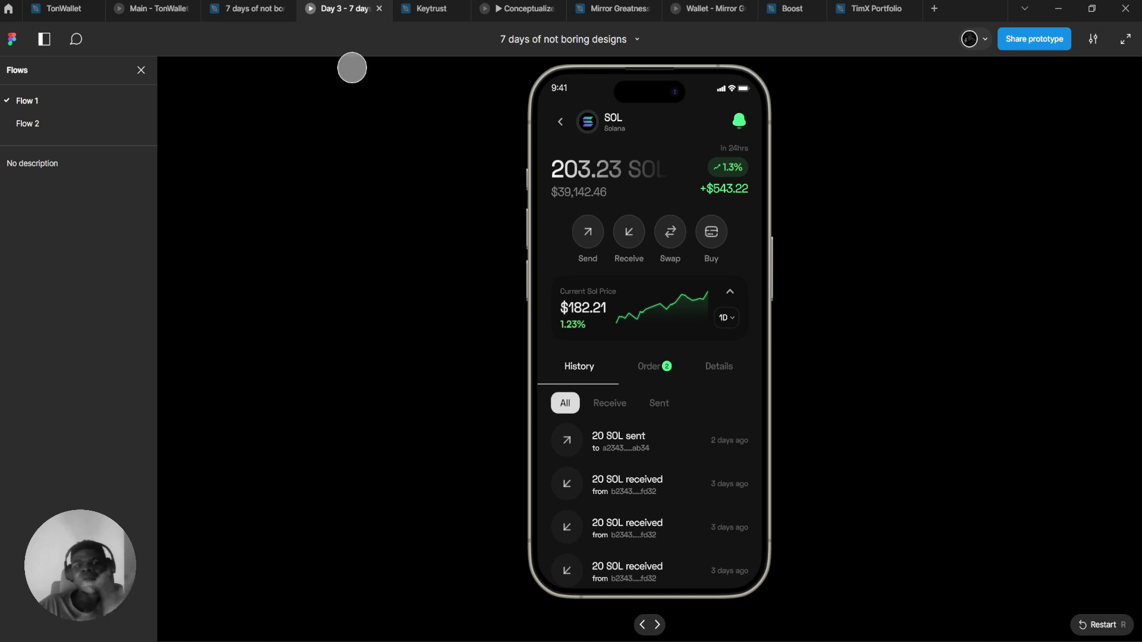
- Return to the 7 days of not boring designs file and inspect the in 24hrs label and the 1.3% badge beneath it
{"action": "key", "text": "ctrl+shift+Tab"}
{"action": "scroll", "coordinate": [524, 298], "scroll_direction": "left", "scroll_amount": 3}
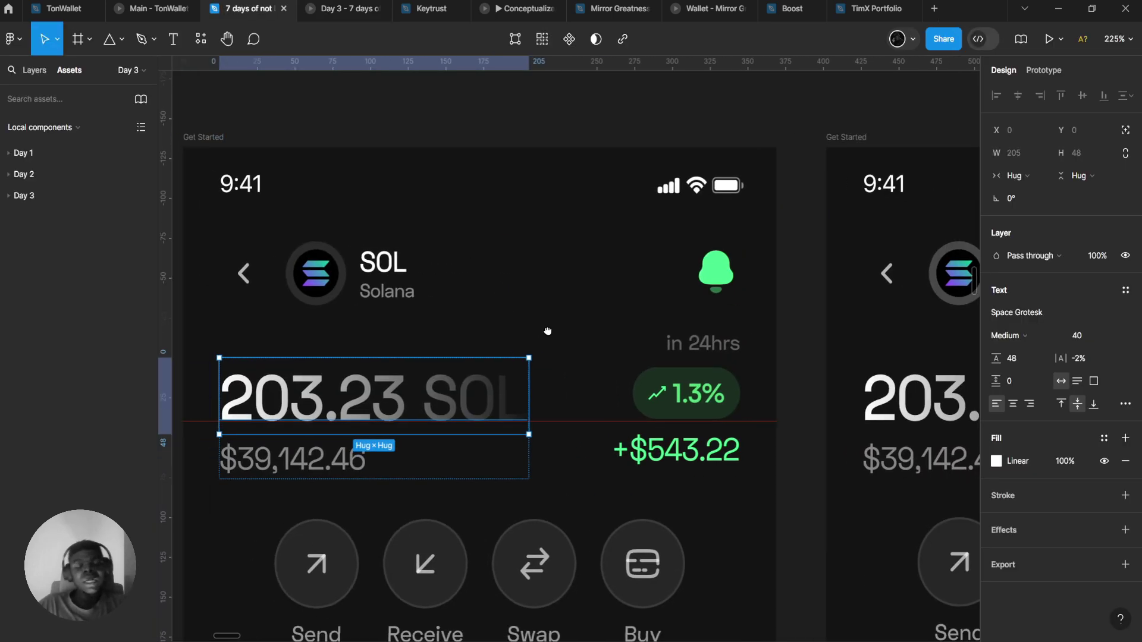
{"action": "left_click", "coordinate": [759, 326]}
{"action": "scroll", "coordinate": [765, 295], "scroll_direction": "up", "scroll_amount": 1}
{"action": "left_click_drag", "start_coordinate": [765, 296], "coordinate": [757, 264]}
{"action": "scroll", "coordinate": [764, 285], "scroll_direction": "up", "scroll_amount": 2}
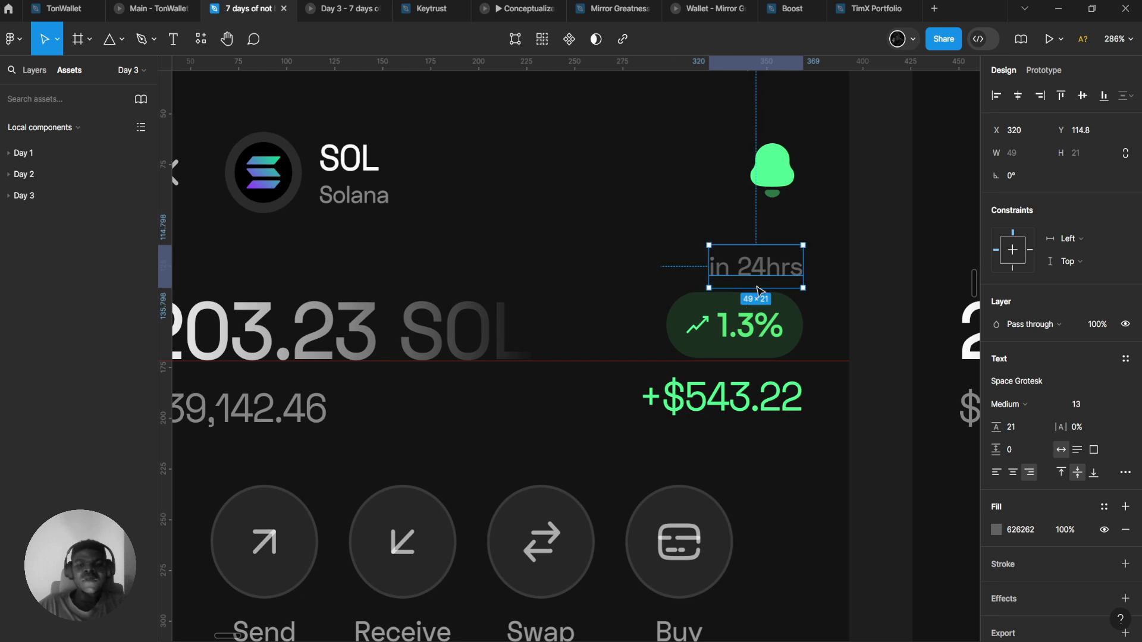
{"action": "left_click", "coordinate": [737, 326]}
{"action": "scroll", "coordinate": [735, 326], "scroll_direction": "up", "scroll_amount": 2}
{"action": "double_click", "coordinate": [719, 326]}
{"action": "scroll", "coordinate": [708, 326], "scroll_direction": "down", "scroll_amount": 3}
{"action": "scroll", "coordinate": [698, 329], "scroll_direction": "down", "scroll_amount": 2}
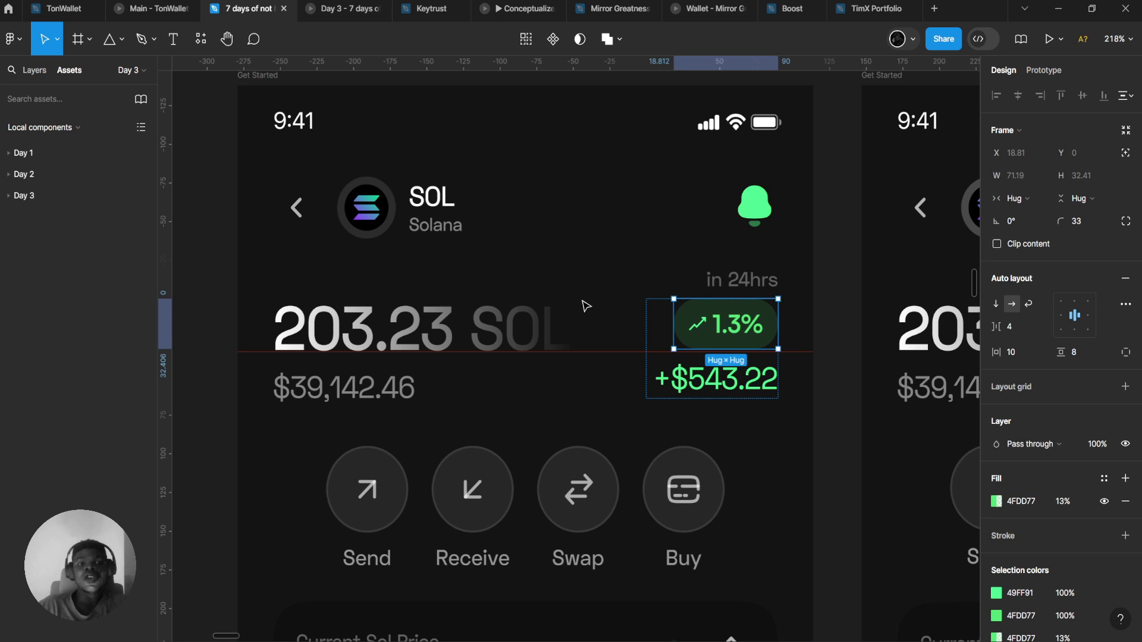
- Inspect the balance group and the text properties of its $39,142.46 line, then clear the selection
{"action": "scroll", "coordinate": [333, 297], "scroll_direction": "up", "scroll_amount": 3}
{"action": "scroll", "coordinate": [348, 288], "scroll_direction": "down", "scroll_amount": 2}
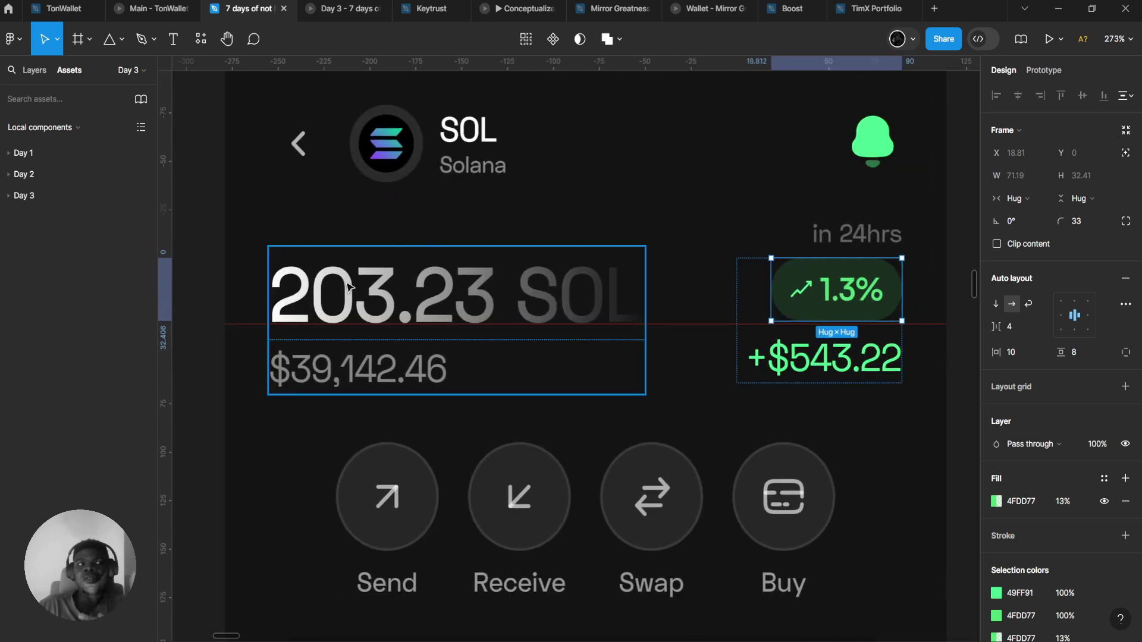
{"action": "scroll", "coordinate": [348, 287], "scroll_direction": "right", "scroll_amount": 1}
{"action": "left_click", "coordinate": [379, 373]}
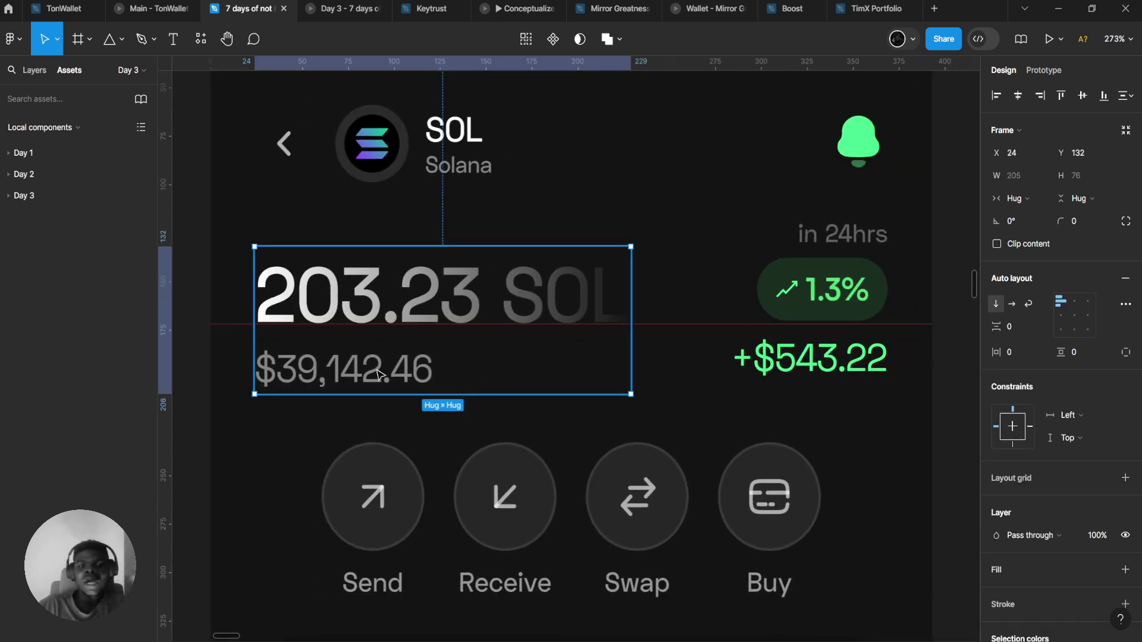
{"action": "left_click", "coordinate": [409, 380]}
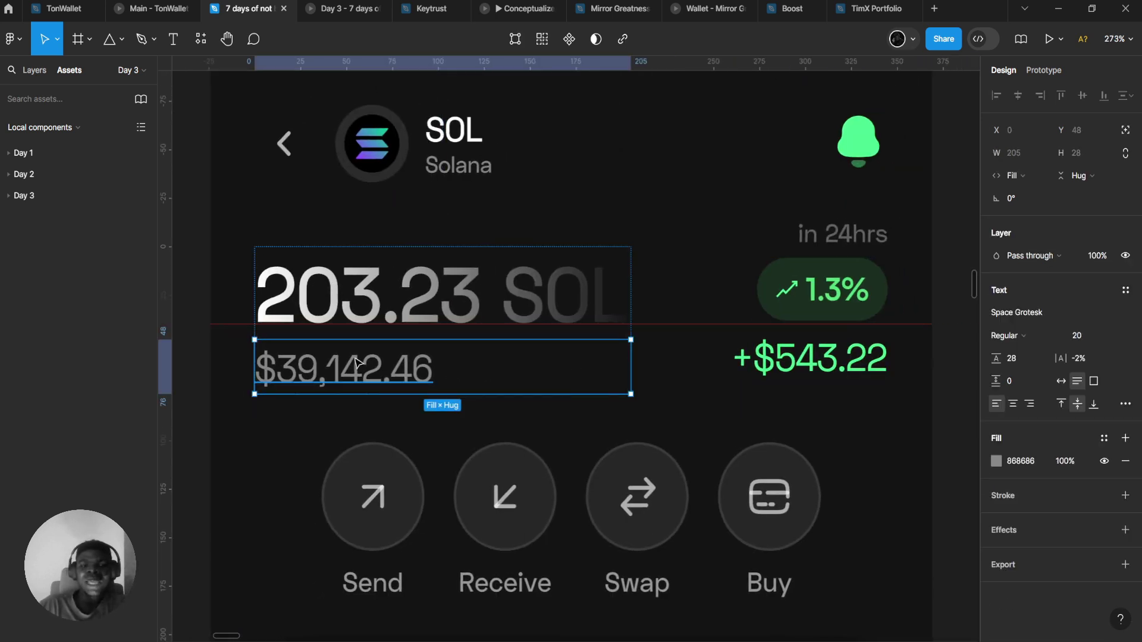
{"action": "left_click", "coordinate": [845, 281]}
{"action": "left_click", "coordinate": [721, 229]}
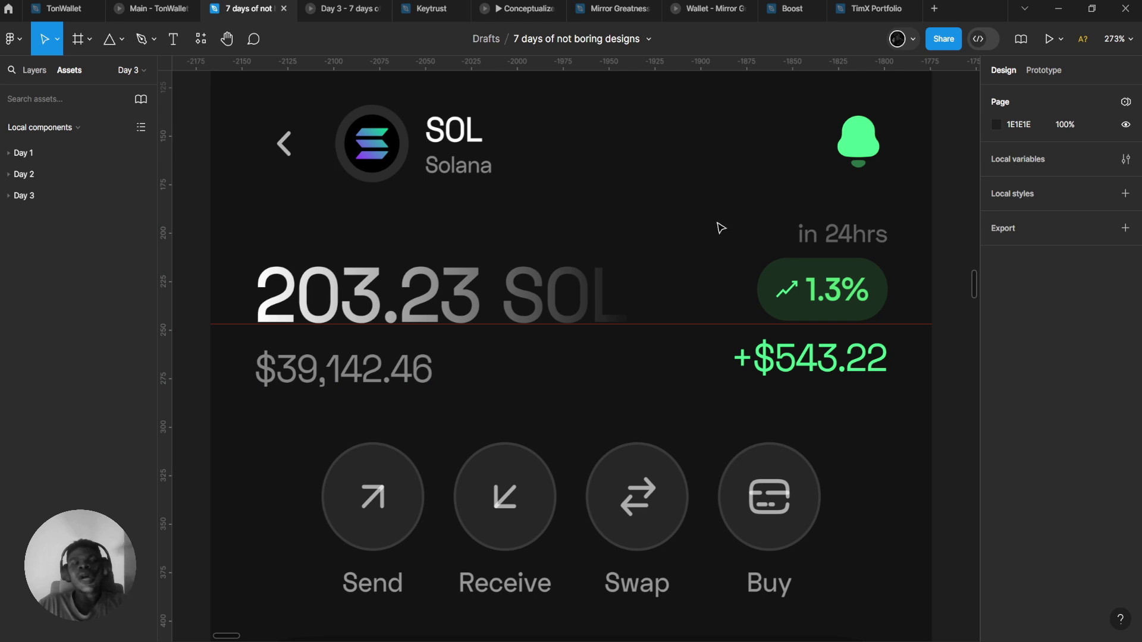
- Compare the balance group with the 24-hour change group holding the 1.3% badge and +$543.22
{"action": "left_click", "coordinate": [528, 275]}
{"action": "left_click", "coordinate": [821, 290]}
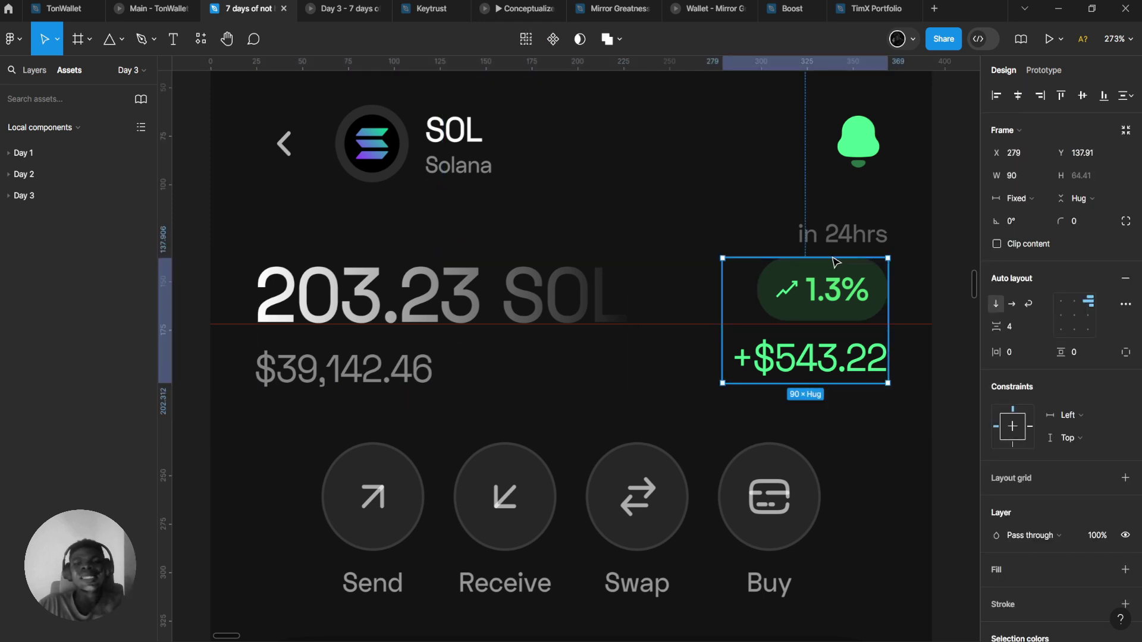
{"action": "left_click", "coordinate": [481, 283]}
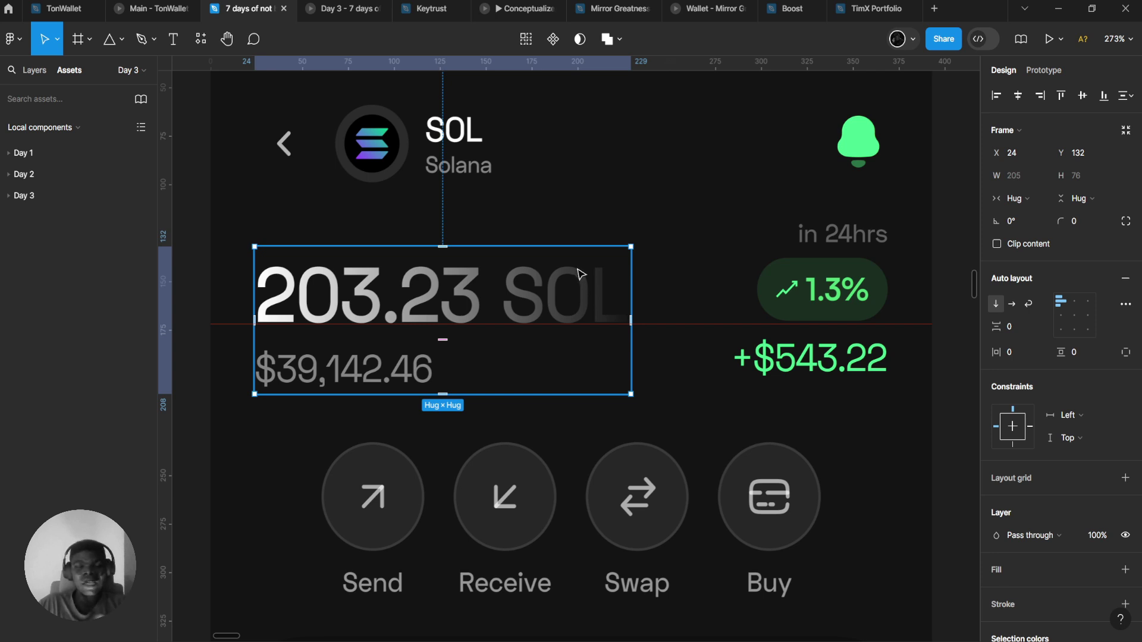
{"action": "left_click", "coordinate": [926, 267]}
{"action": "scroll", "coordinate": [797, 290], "scroll_direction": "up", "scroll_amount": 3, "text": "ctrl"}
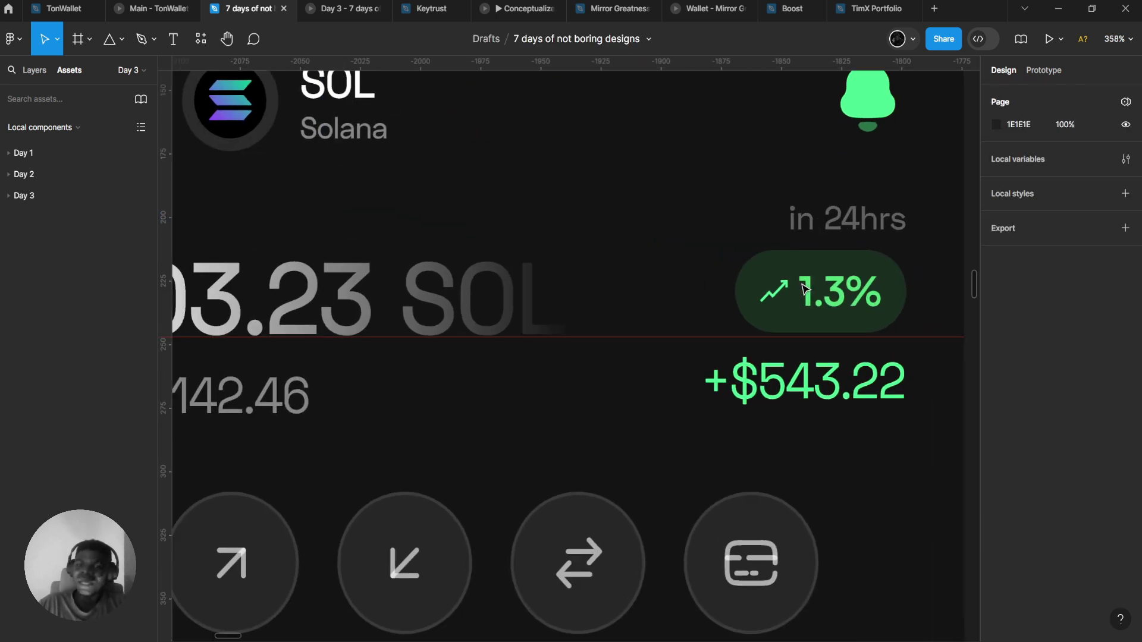
{"action": "left_click", "coordinate": [797, 292]}
{"action": "scroll", "coordinate": [773, 291], "scroll_direction": "down", "scroll_amount": 3, "text": "ctrl"}
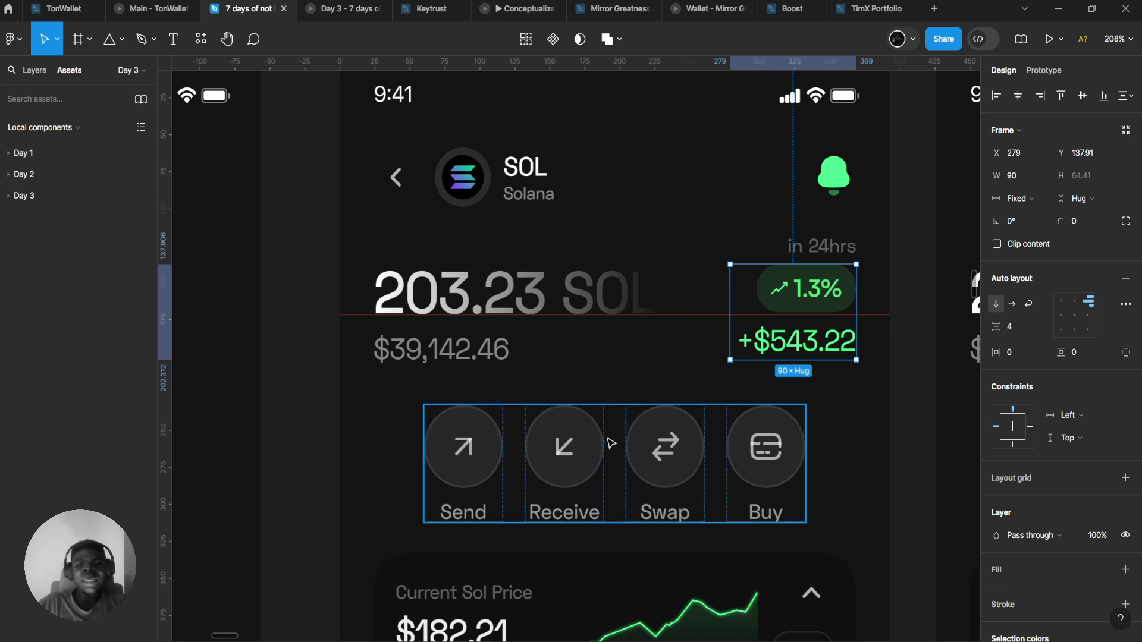
- Examine the row of action buttons below the balance and inspect the Send button's frame
{"action": "scroll", "coordinate": [611, 439], "scroll_direction": "down", "scroll_amount": 2}
{"action": "scroll", "coordinate": [579, 400], "scroll_direction": "up", "scroll_amount": 3, "text": "ctrl"}
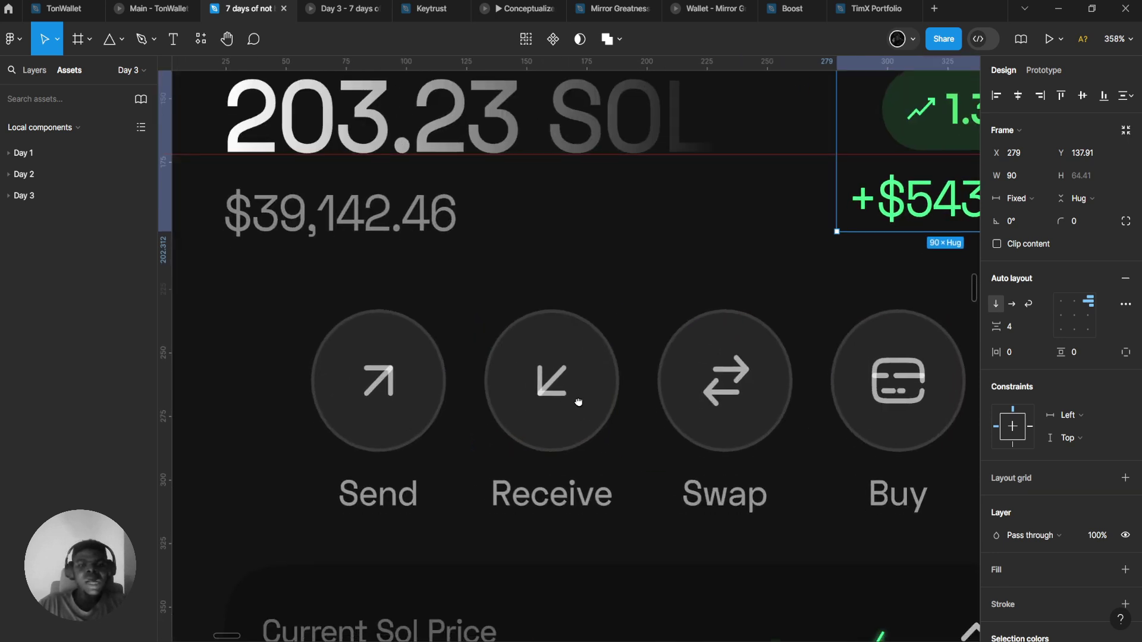
{"action": "double_click", "coordinate": [374, 368]}
{"action": "scroll", "coordinate": [373, 369], "scroll_direction": "down", "scroll_amount": 4, "text": "ctrl"}
- Check which font the large 203.23 SOL balance text uses, leaving the text unedited
{"action": "left_click", "coordinate": [445, 304]}
{"action": "scroll", "coordinate": [445, 304], "scroll_direction": "up", "scroll_amount": 2, "text": "ctrl"}
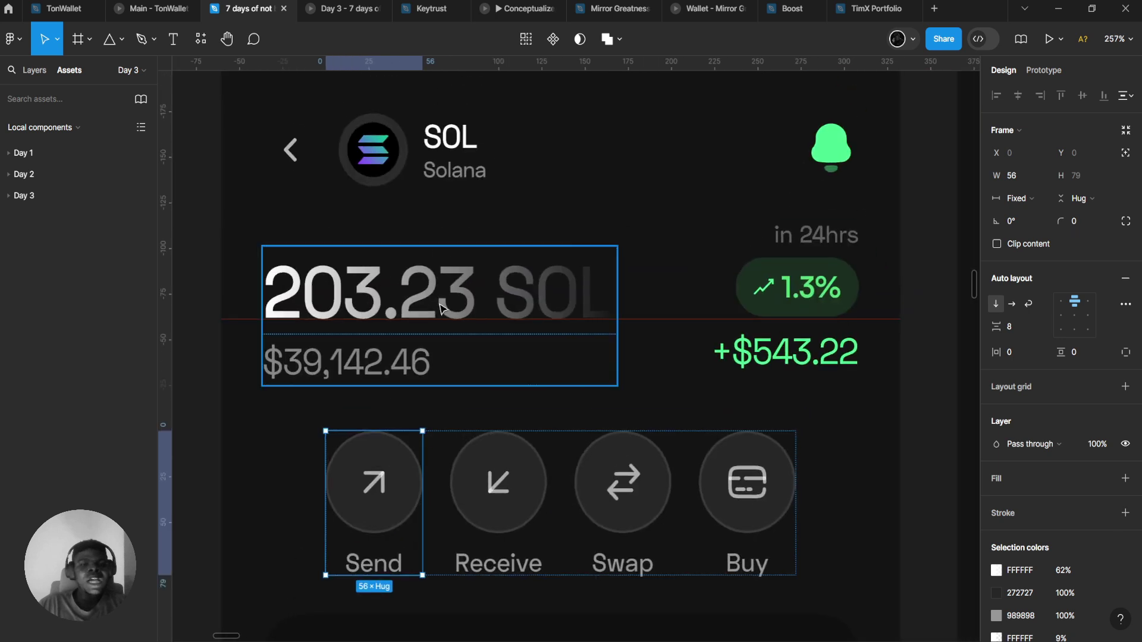
{"action": "double_click", "coordinate": [444, 298]}
{"action": "scroll", "coordinate": [443, 297], "scroll_direction": "up", "scroll_amount": 1, "text": "ctrl"}
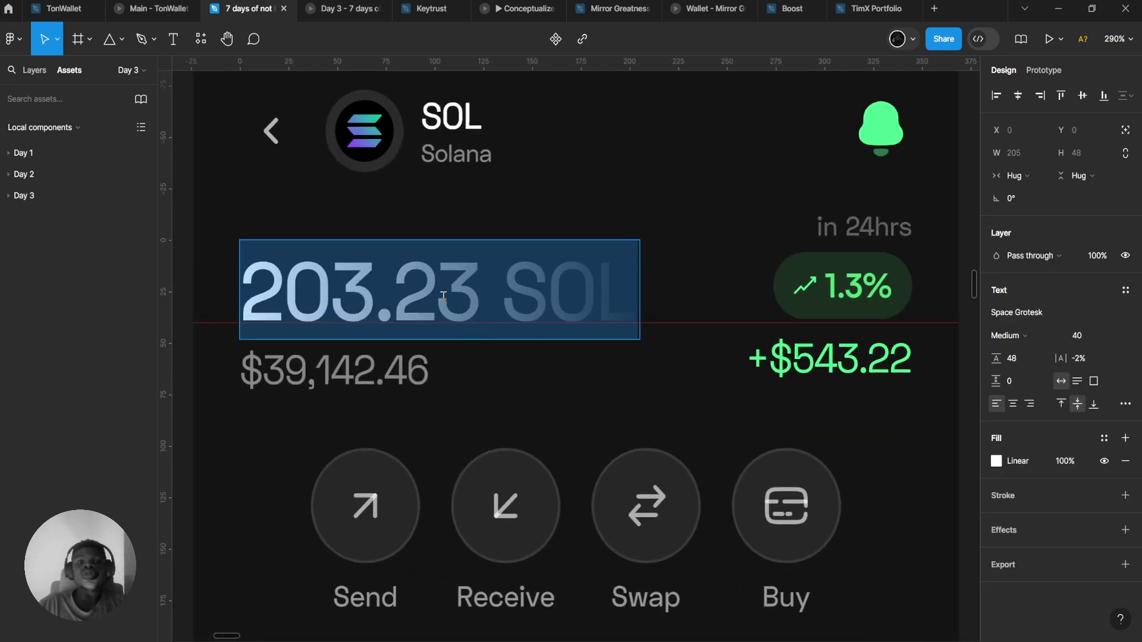
{"action": "key", "text": "Escape"}
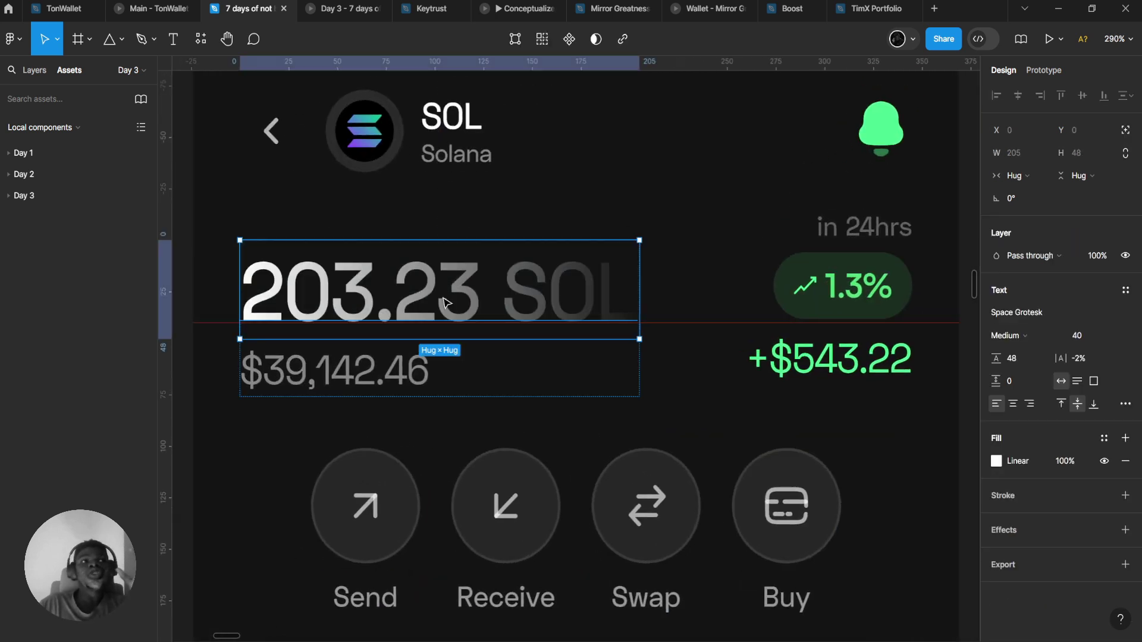
{"action": "left_click", "coordinate": [1013, 315]}
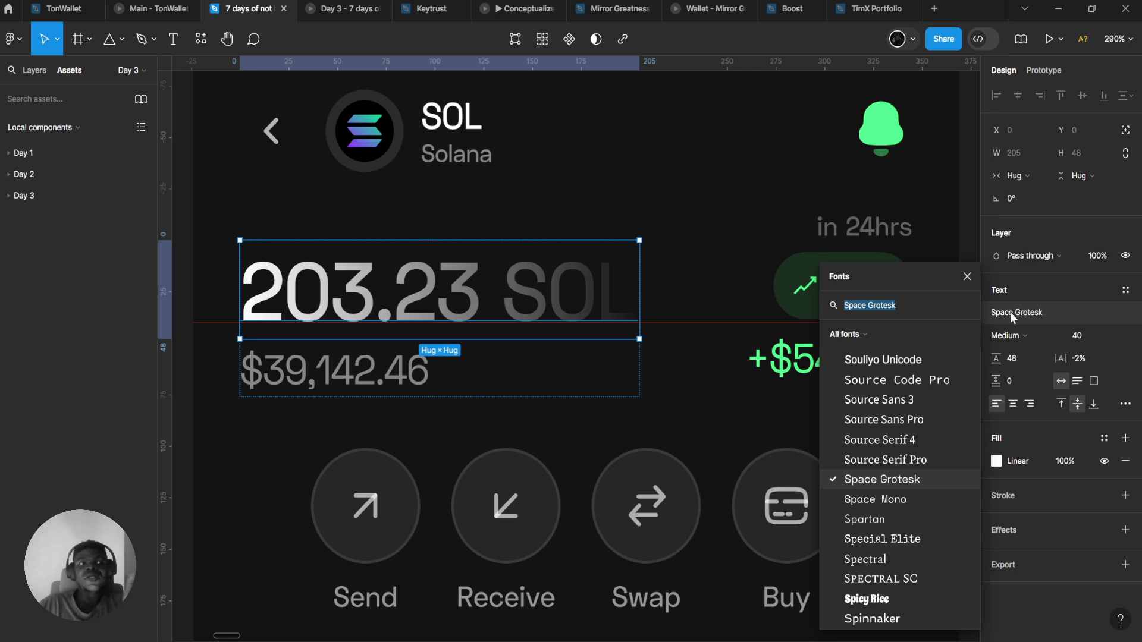
{"action": "left_click", "coordinate": [522, 234]}
{"action": "scroll", "coordinate": [522, 234], "scroll_direction": "down", "scroll_amount": 2, "text": "ctrl"}
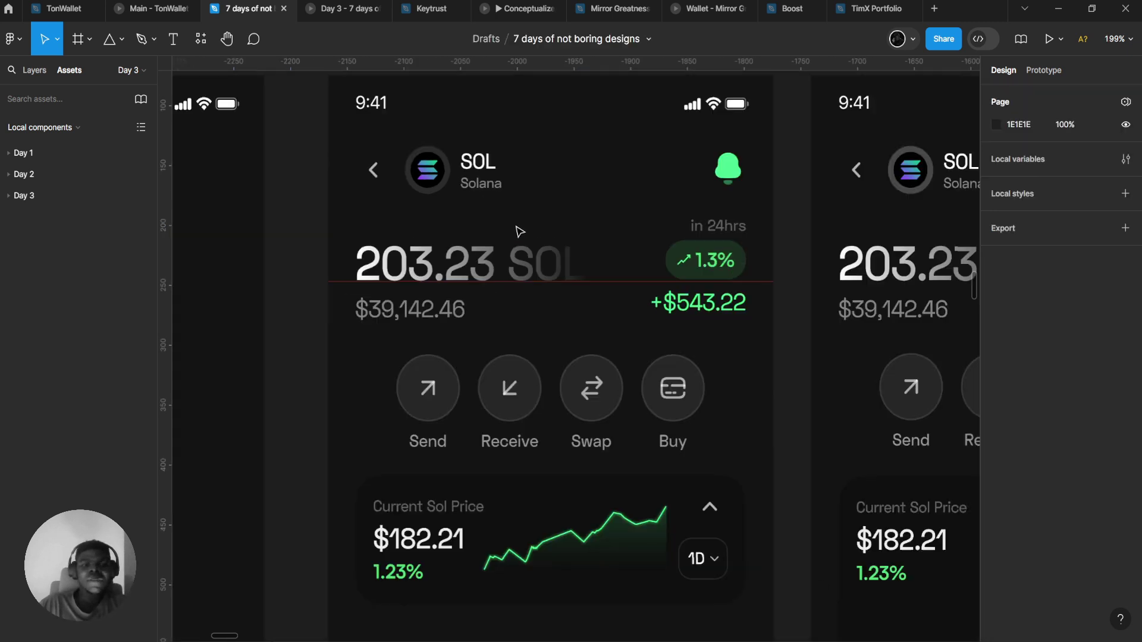
- Inspect the Send button's circular frame and open its stroke colour settings
{"action": "scroll", "coordinate": [526, 237], "scroll_direction": "up", "scroll_amount": 1, "text": "ctrl"}
{"action": "scroll", "coordinate": [526, 237], "scroll_direction": "up", "scroll_amount": 1}
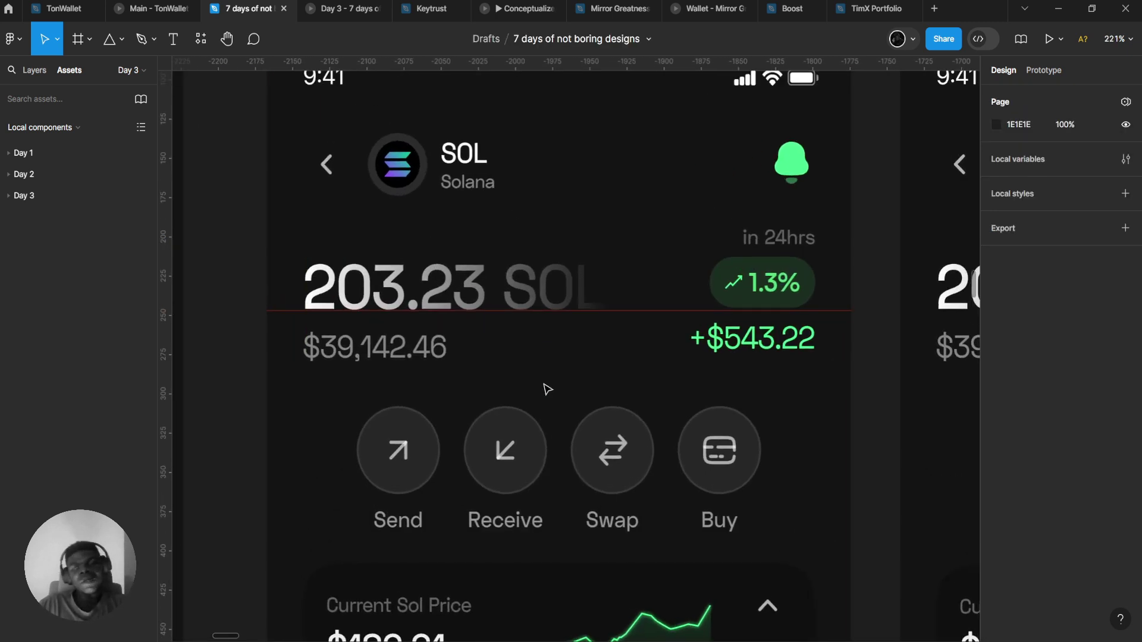
{"action": "scroll", "coordinate": [506, 398], "scroll_direction": "down", "scroll_amount": 2}
{"action": "left_click", "coordinate": [375, 375]}
{"action": "left_click", "coordinate": [375, 377]}
{"action": "scroll", "coordinate": [375, 377], "scroll_direction": "up", "scroll_amount": 3}
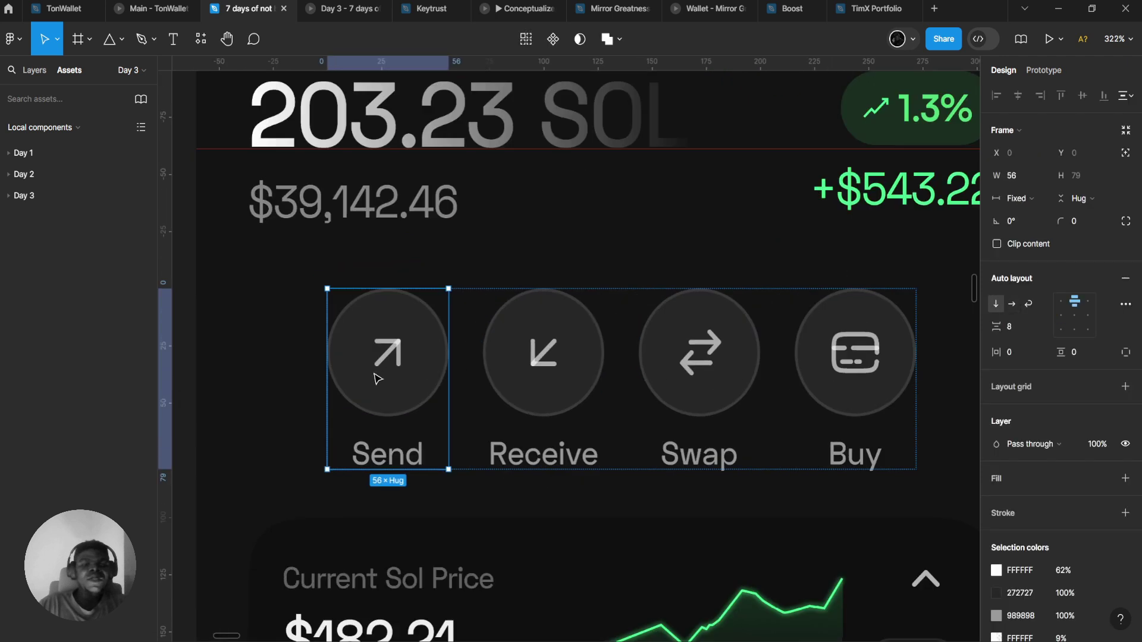
{"action": "left_click", "coordinate": [379, 377]}
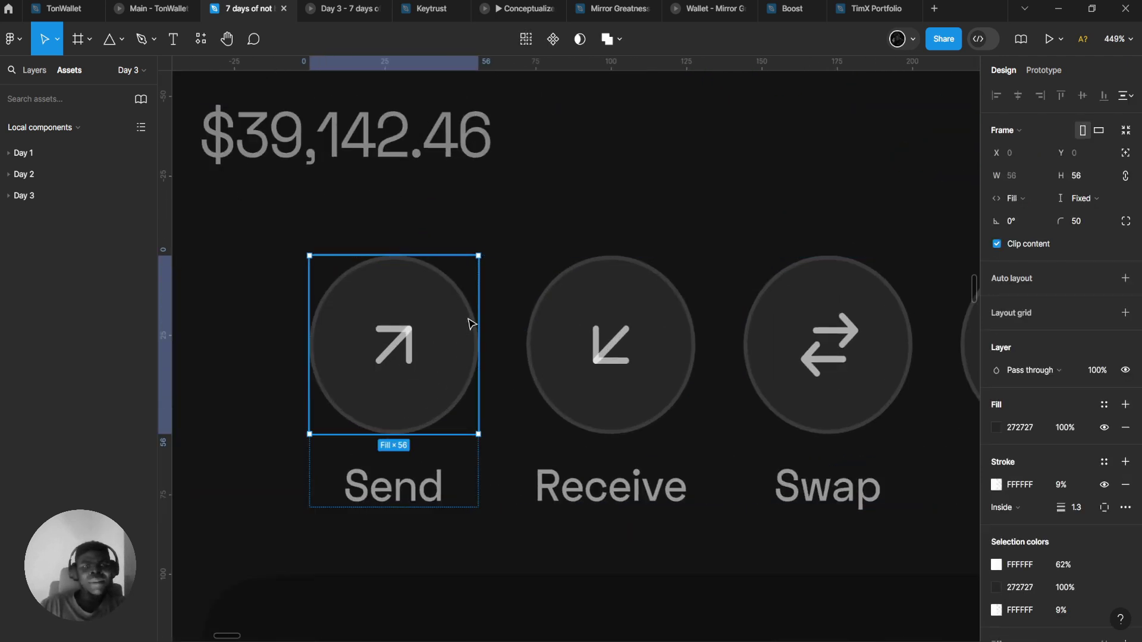
{"action": "left_click", "coordinate": [997, 485]}
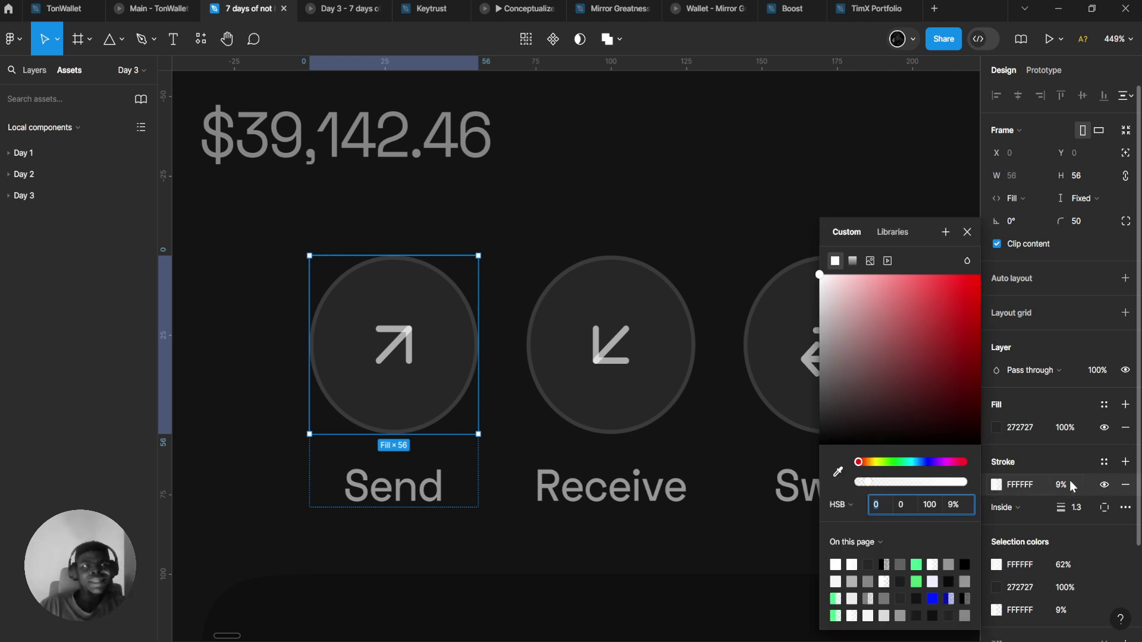
- Try a different fill colour on the Send button's circle and undo the change
{"action": "left_click", "coordinate": [997, 428]}
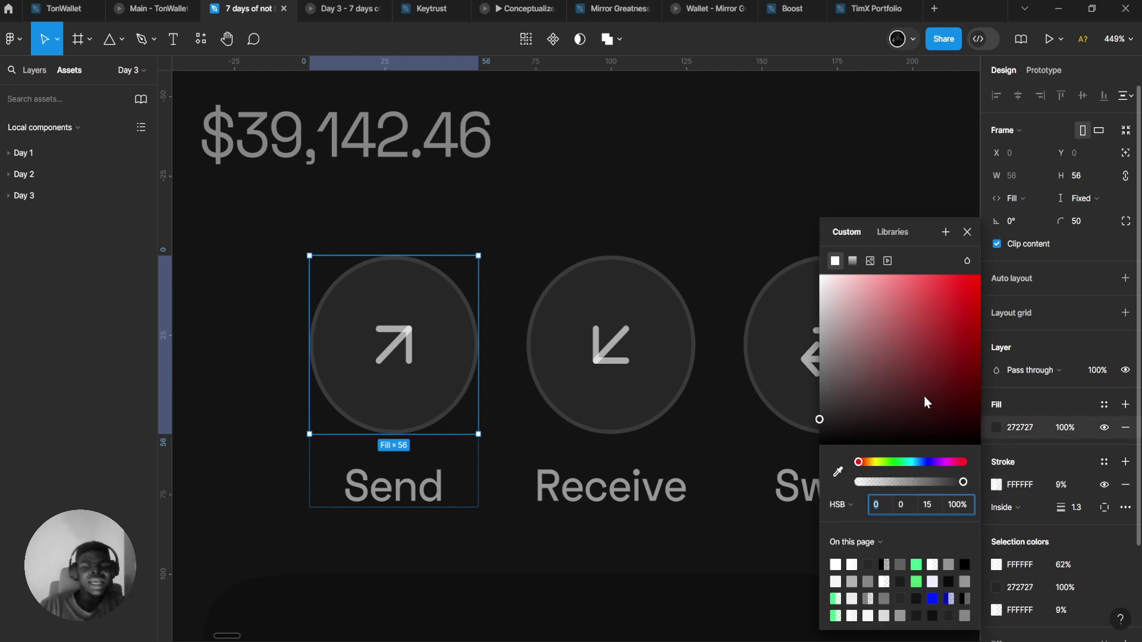
{"action": "left_click_drag", "start_coordinate": [923, 402], "coordinate": [819, 424]}
{"action": "key", "text": "ctrl+z"}
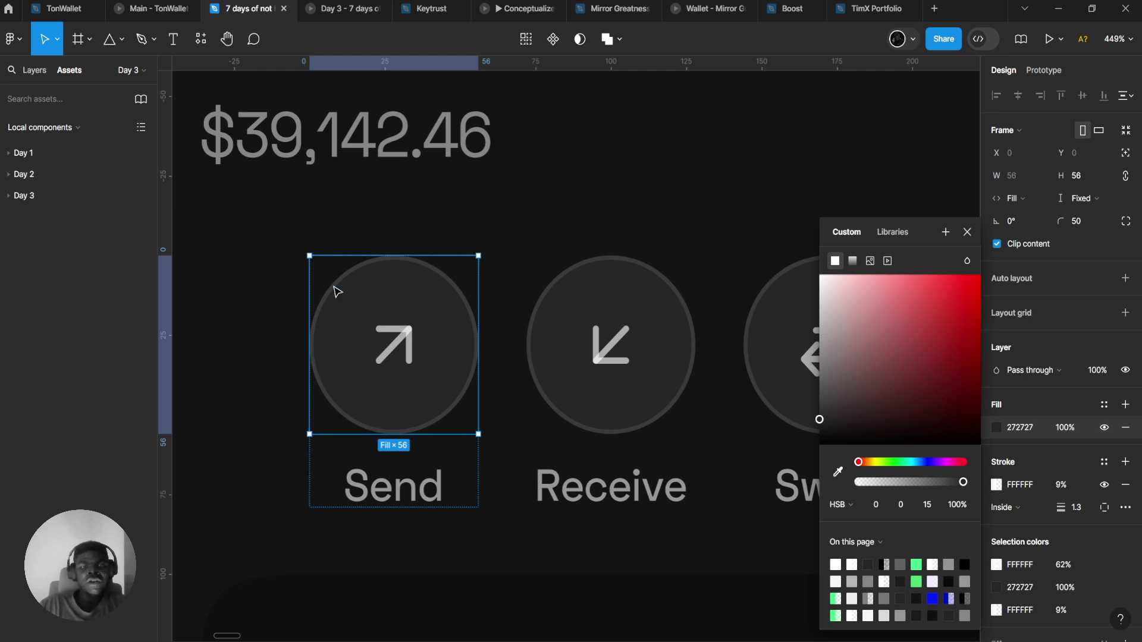
- Review the Day 3 wallet screens side by side to compare their layouts
{"action": "scroll", "coordinate": [404, 339], "scroll_direction": "down", "scroll_amount": 1}
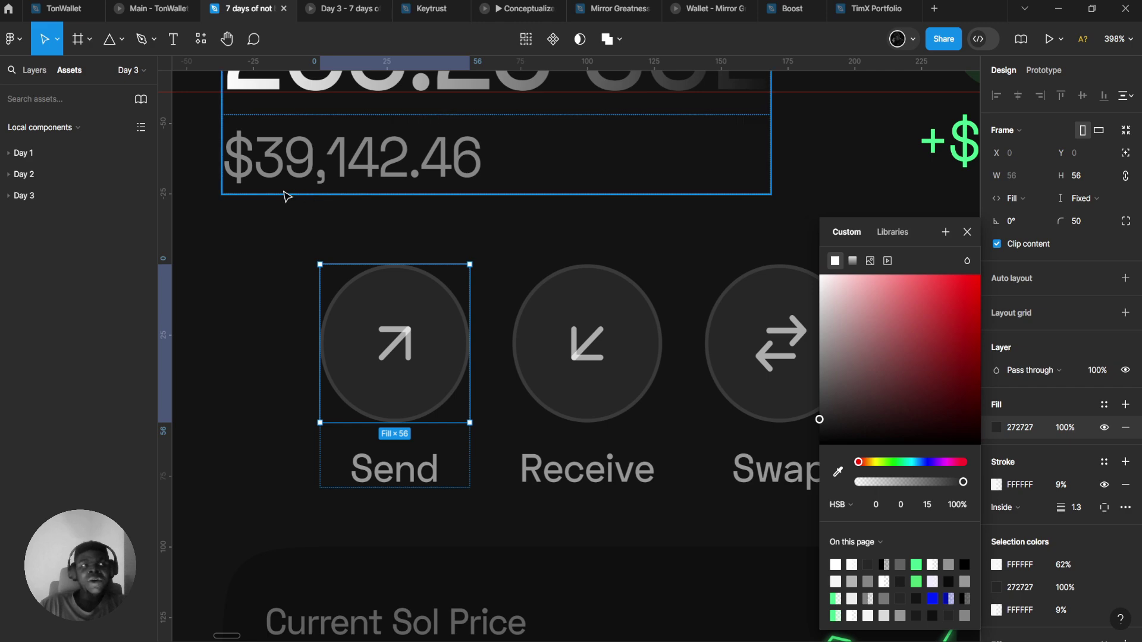
{"action": "scroll", "coordinate": [383, 312], "scroll_direction": "down", "scroll_amount": 5}
{"action": "scroll", "coordinate": [387, 315], "scroll_direction": "down", "scroll_amount": 5}
{"action": "scroll", "coordinate": [459, 125], "scroll_direction": "up", "scroll_amount": 3}
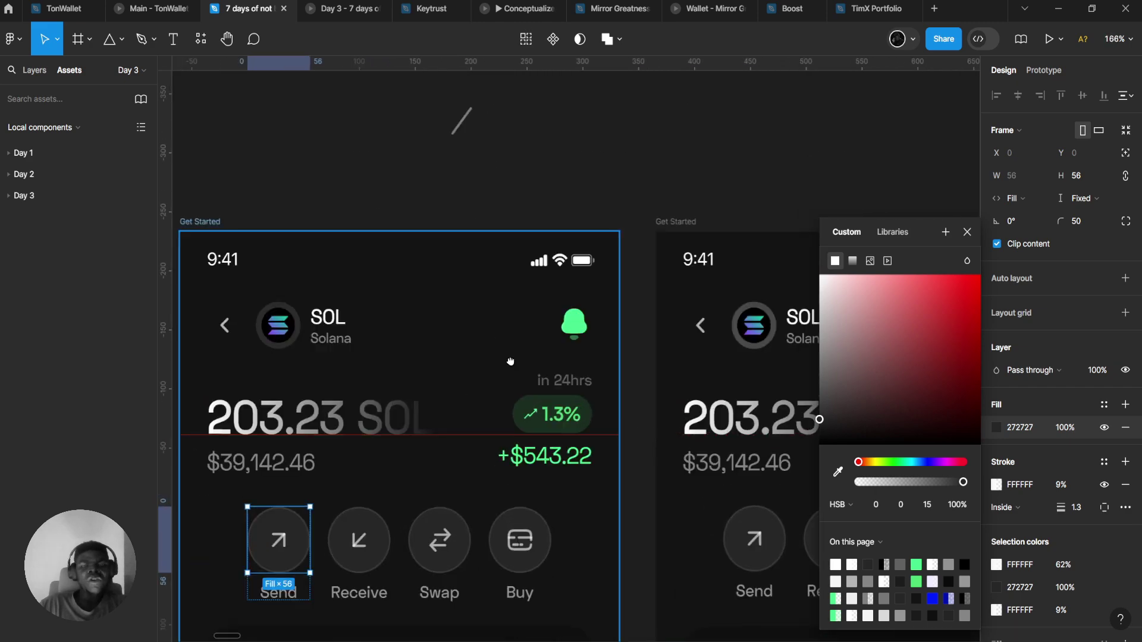
{"action": "scroll", "coordinate": [497, 357], "scroll_direction": "down", "scroll_amount": 5}
{"action": "scroll", "coordinate": [547, 345], "scroll_direction": "up", "scroll_amount": 4}
{"action": "scroll", "coordinate": [534, 355], "scroll_direction": "down", "scroll_amount": 4}
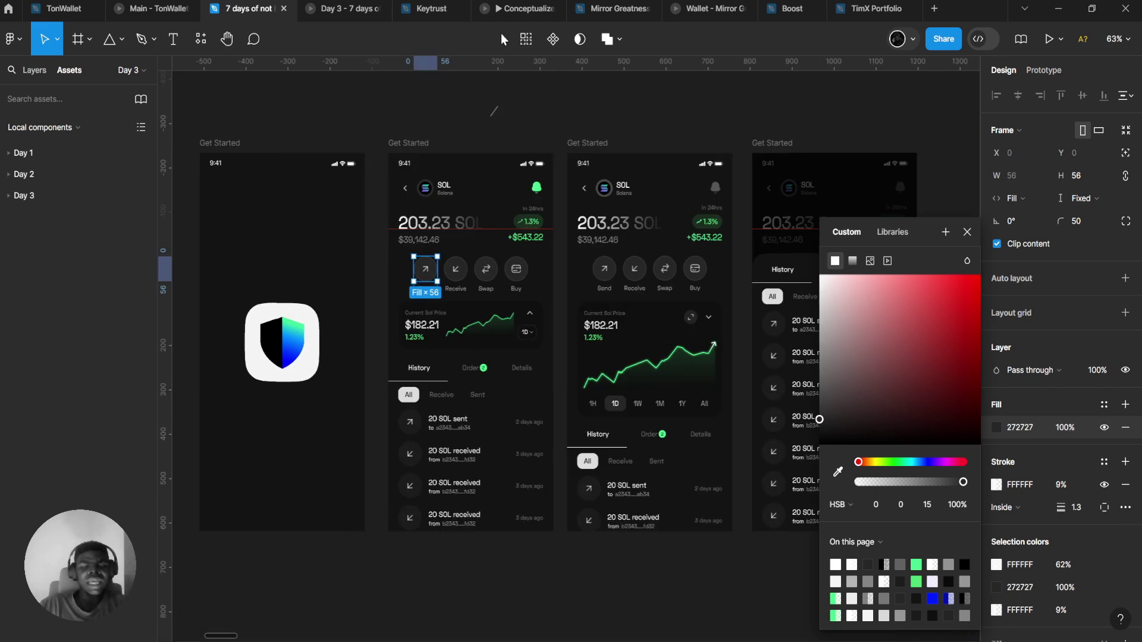
- Inspect the Send label's text properties and compare them with the colour swatches above the wallet screens
{"action": "scroll", "coordinate": [373, 463], "scroll_direction": "up", "scroll_amount": 6}
{"action": "scroll", "coordinate": [373, 463], "scroll_direction": "up", "scroll_amount": 5}
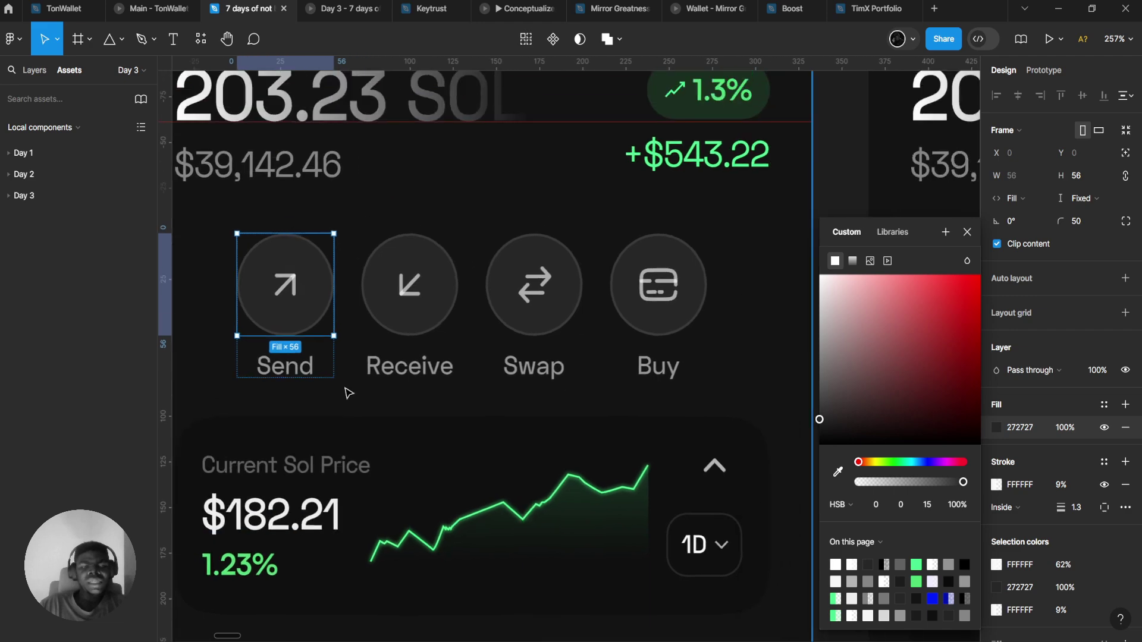
{"action": "scroll", "coordinate": [381, 417], "scroll_direction": "up", "scroll_amount": 2}
{"action": "left_click", "coordinate": [357, 412]}
{"action": "scroll", "coordinate": [357, 405], "scroll_direction": "down", "scroll_amount": 6}
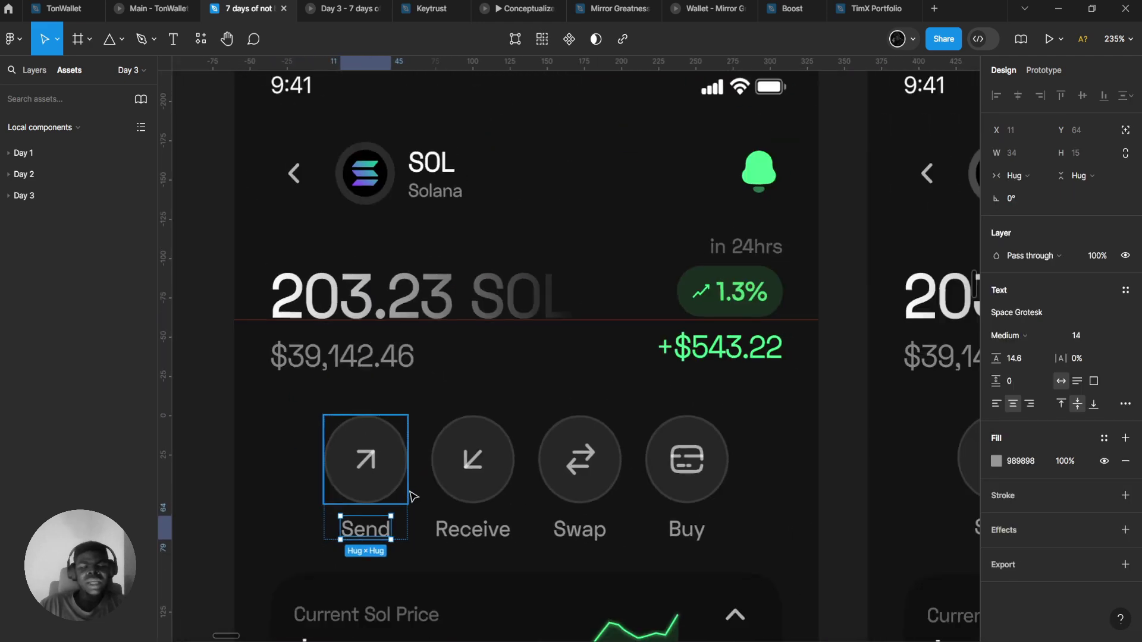
{"action": "scroll", "coordinate": [612, 222], "scroll_direction": "up", "scroll_amount": 3}
{"action": "scroll", "coordinate": [560, 273], "scroll_direction": "up", "scroll_amount": 3}
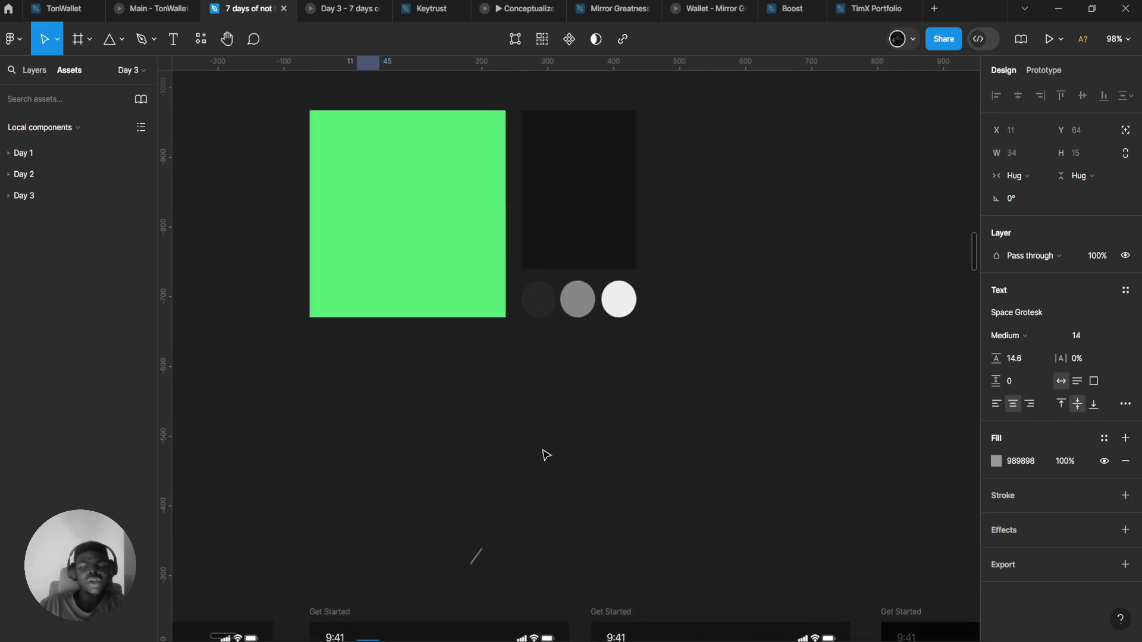
{"action": "scroll", "coordinate": [541, 416], "scroll_direction": "down", "scroll_amount": 4}
{"action": "scroll", "coordinate": [536, 387], "scroll_direction": "up", "scroll_amount": 5}
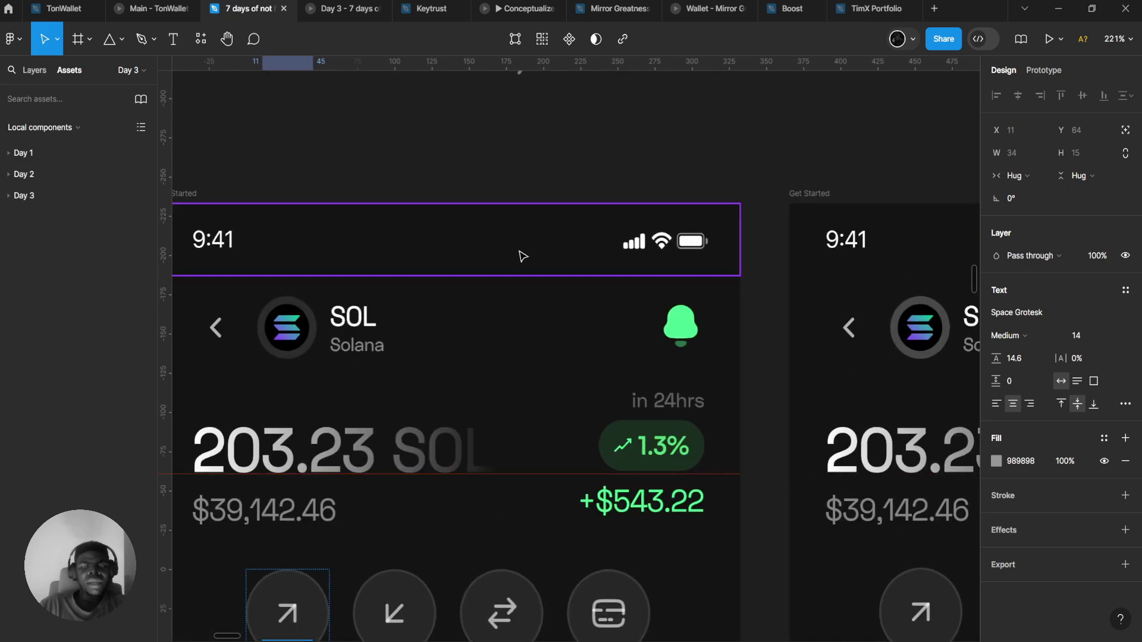
{"action": "scroll", "coordinate": [622, 277], "scroll_direction": "up", "scroll_amount": 5}
{"action": "scroll", "coordinate": [505, 331], "scroll_direction": "down", "scroll_amount": 5}
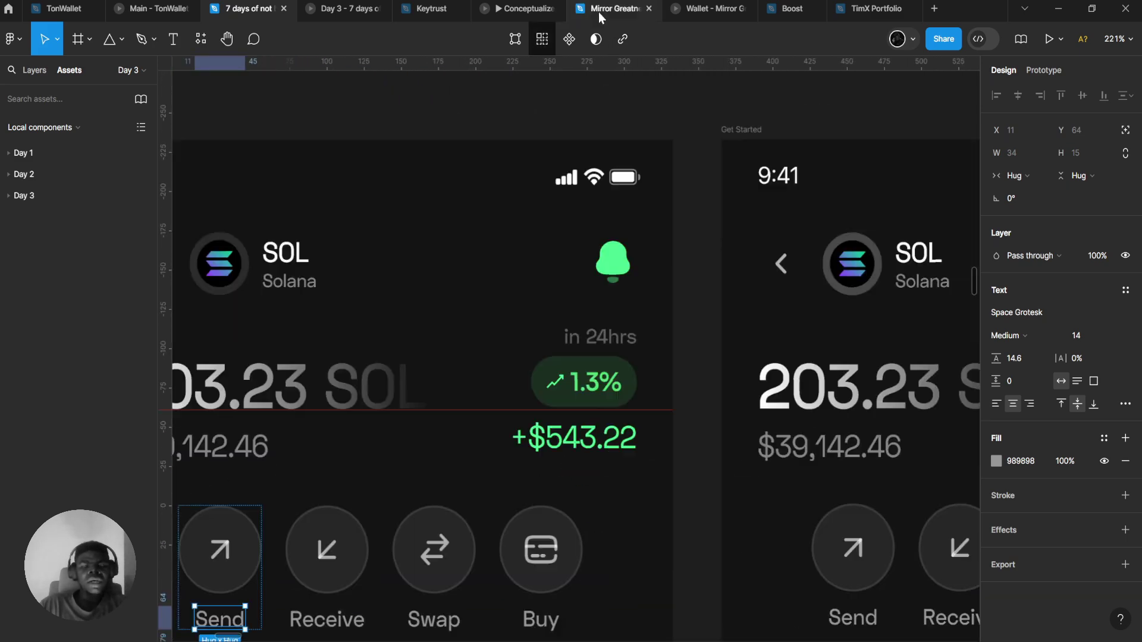
- Inspect the Current Sol Price card, checking its price text group and the card frame's size and fill
{"action": "scroll", "coordinate": [444, 390], "scroll_direction": "down", "scroll_amount": 4}
{"action": "scroll", "coordinate": [443, 311], "scroll_direction": "up", "scroll_amount": 3}
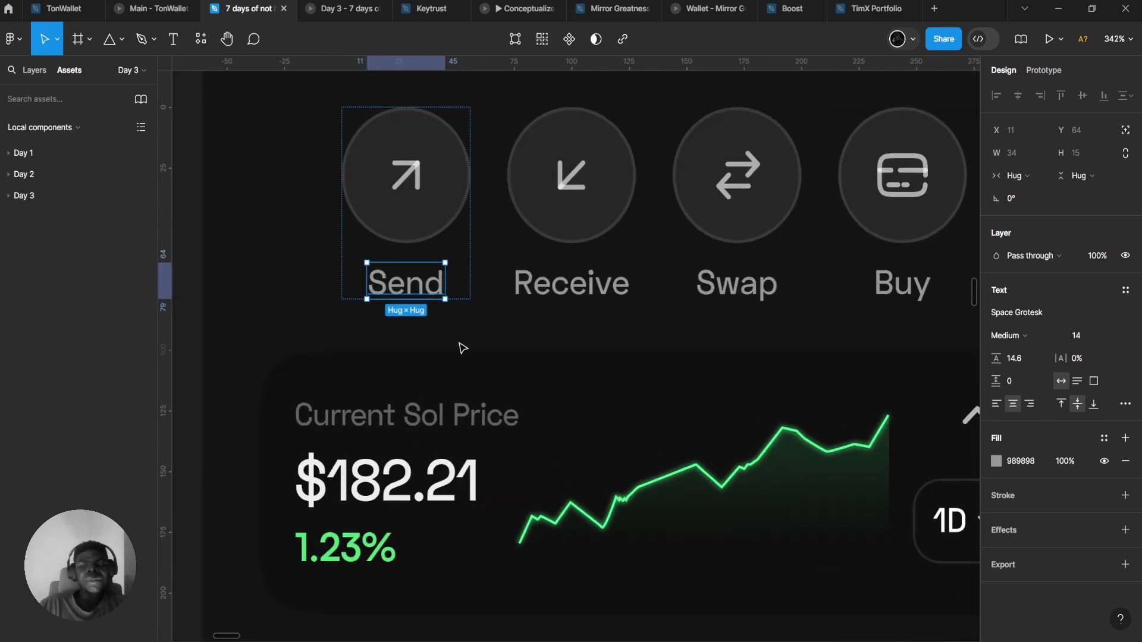
{"action": "scroll", "coordinate": [462, 348], "scroll_direction": "down", "scroll_amount": 4}
{"action": "scroll", "coordinate": [428, 369], "scroll_direction": "right", "scroll_amount": 3}
{"action": "left_click", "coordinate": [397, 390]}
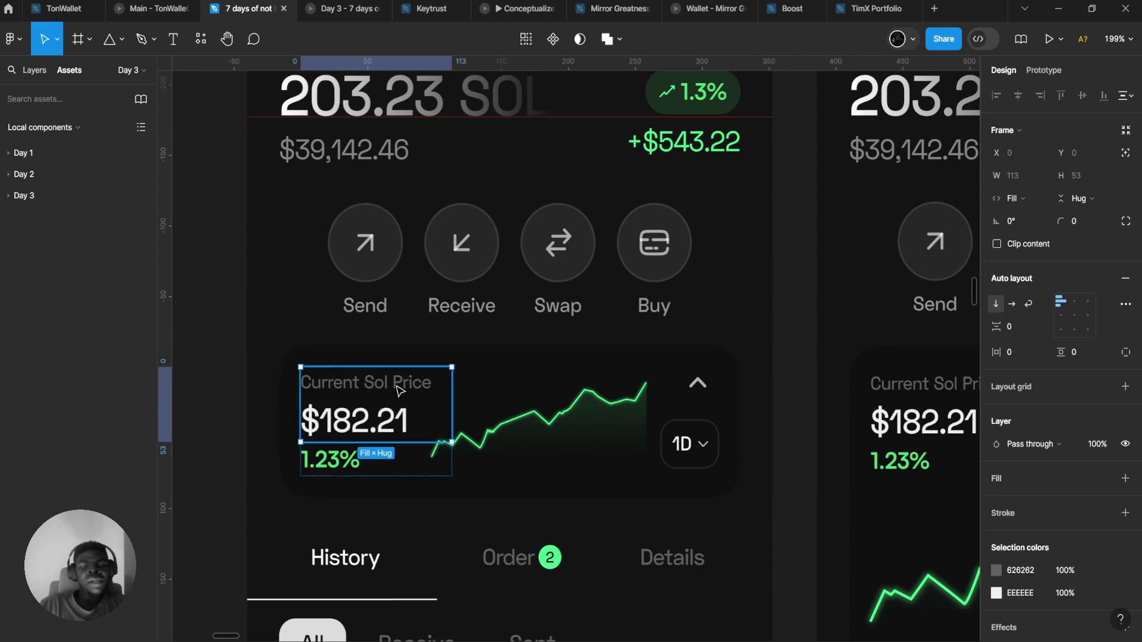
{"action": "left_click", "coordinate": [405, 392]}
{"action": "scroll", "coordinate": [411, 394], "scroll_direction": "up", "scroll_amount": 1}
{"action": "left_click", "coordinate": [541, 292]}
{"action": "left_click", "coordinate": [484, 408]}
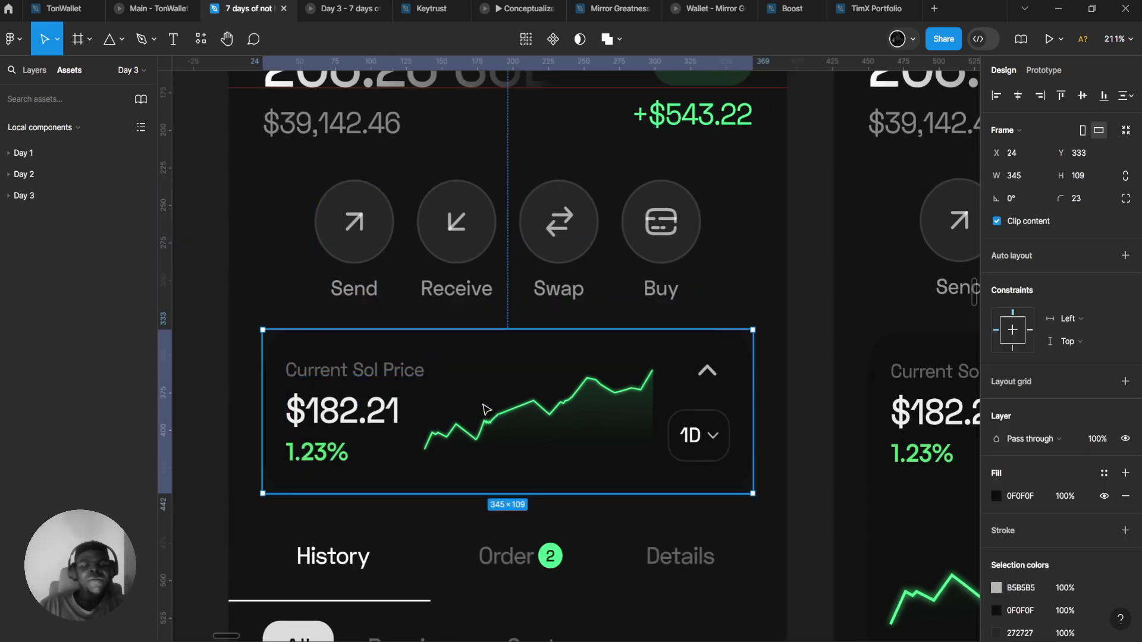
{"action": "scroll", "coordinate": [446, 398], "scroll_direction": "right", "scroll_amount": 1}
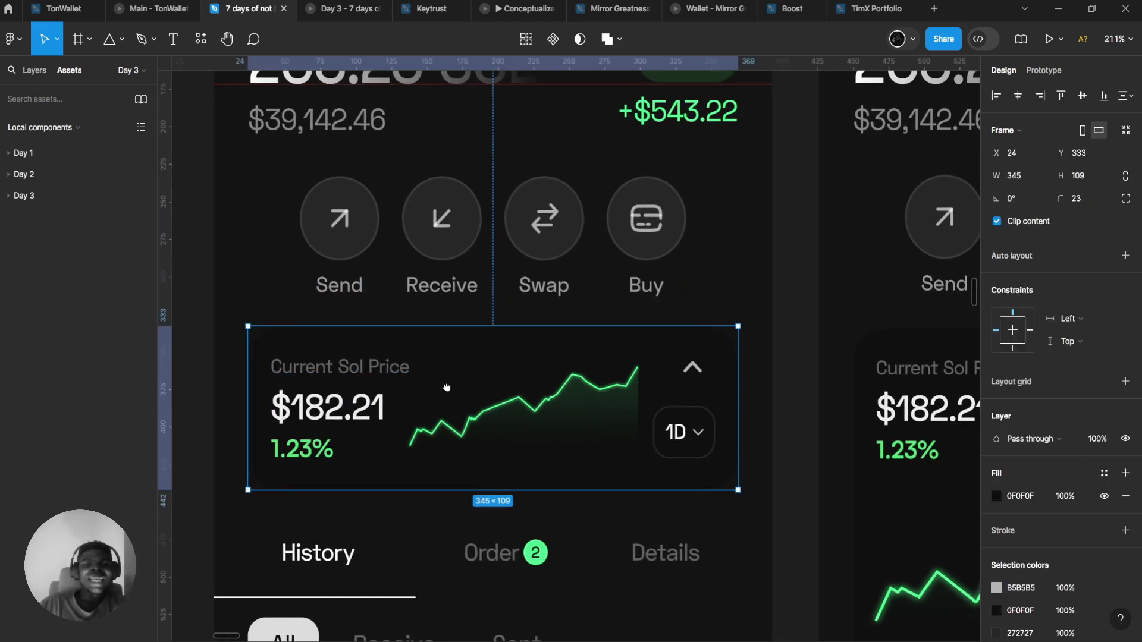
- Inspect the expanded Current Sol Price card, checking its frame, the price text and the expand icon's circle
{"action": "left_click_drag", "start_coordinate": [448, 390], "coordinate": [224, 311]}
{"action": "scroll", "coordinate": [591, 349], "scroll_direction": "up", "scroll_amount": 2}
{"action": "scroll", "coordinate": [543, 345], "scroll_direction": "down", "scroll_amount": 1}
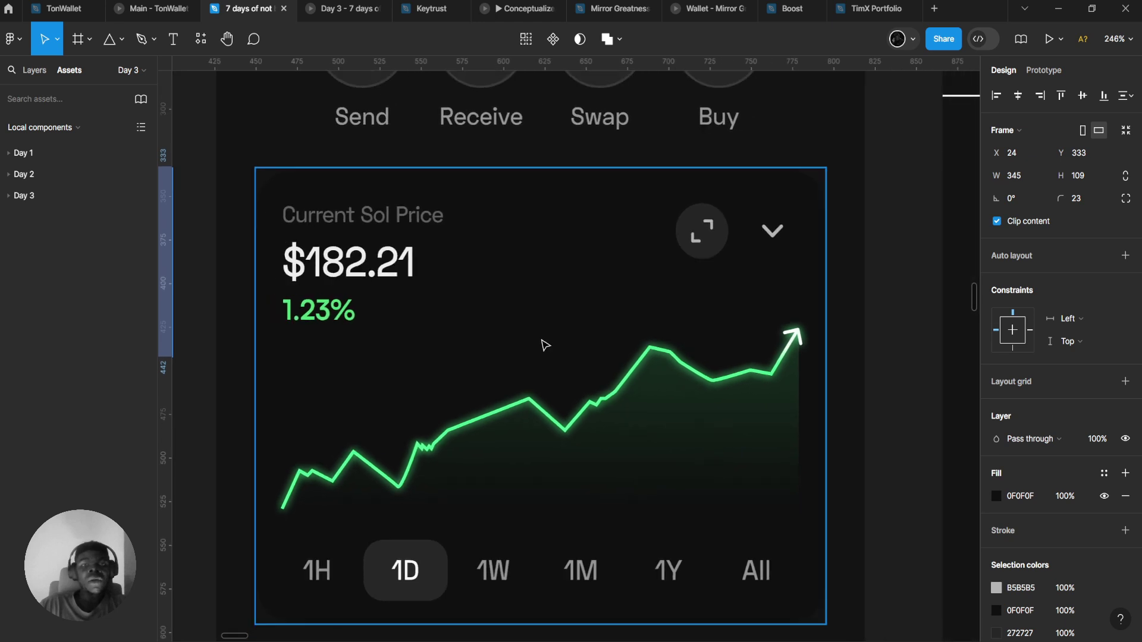
{"action": "left_click", "coordinate": [485, 214]}
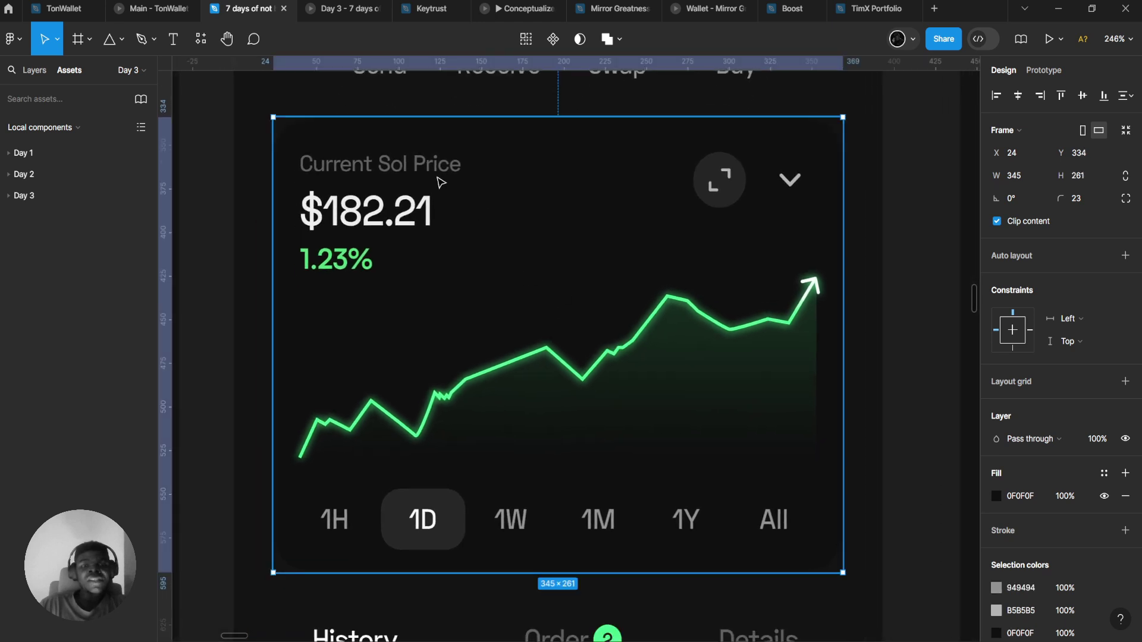
{"action": "left_click", "coordinate": [440, 181]}
{"action": "key", "text": "Escape"}
{"action": "left_click", "coordinate": [709, 190]}
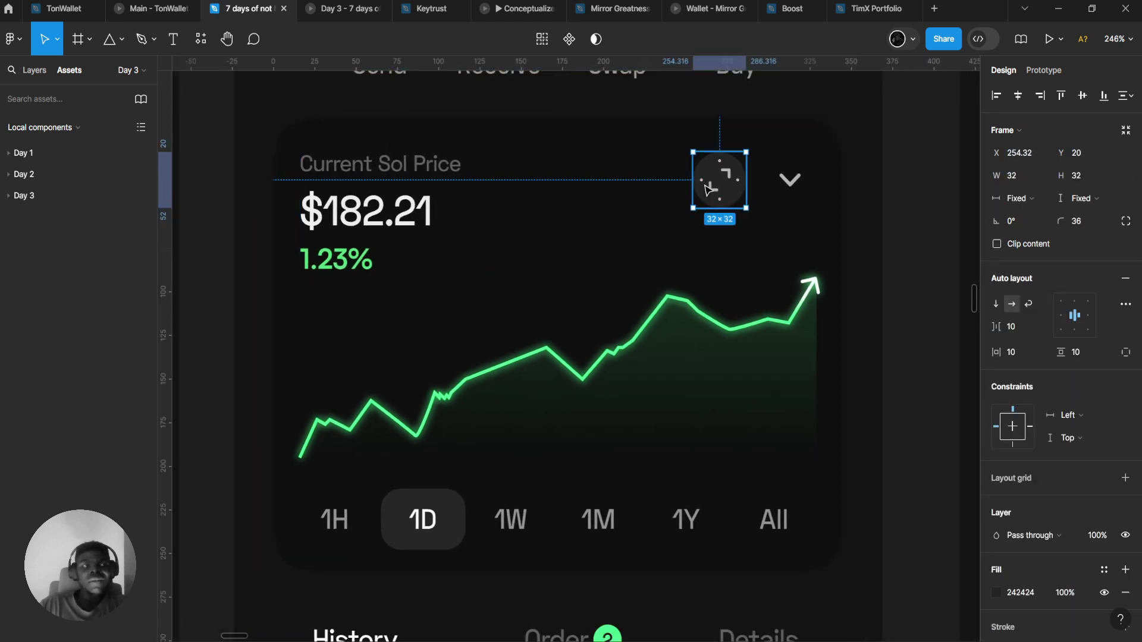
- Compare the expanded Current Sol Price card with the price bar in the original wallet screenshot
{"action": "scroll", "coordinate": [627, 198], "scroll_direction": "down", "scroll_amount": 10}
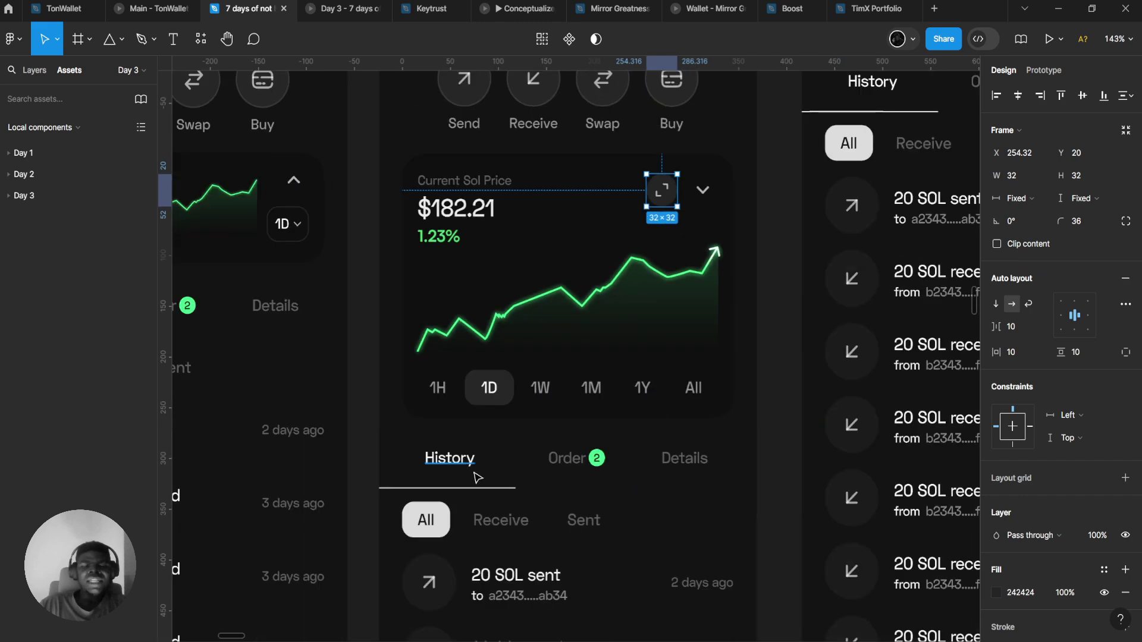
{"action": "scroll", "coordinate": [514, 432], "scroll_direction": "up", "scroll_amount": 5}
{"action": "scroll", "coordinate": [244, 345], "scroll_direction": "left", "scroll_amount": 6}
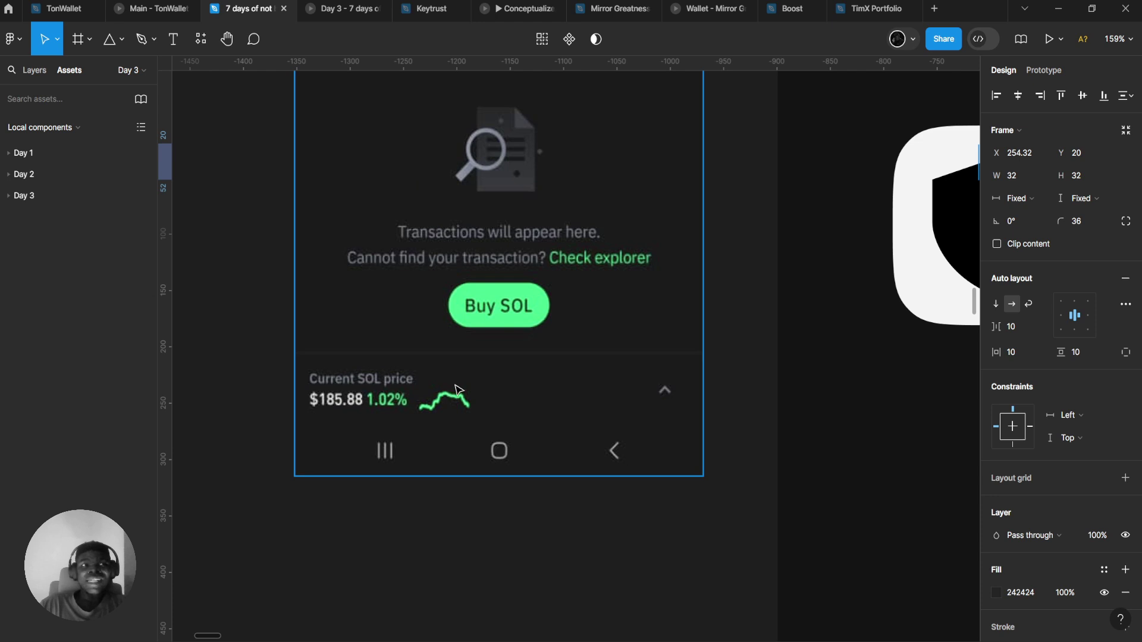
{"action": "scroll", "coordinate": [457, 390], "scroll_direction": "down", "scroll_amount": 5}
{"action": "scroll", "coordinate": [481, 360], "scroll_direction": "up", "scroll_amount": 6}
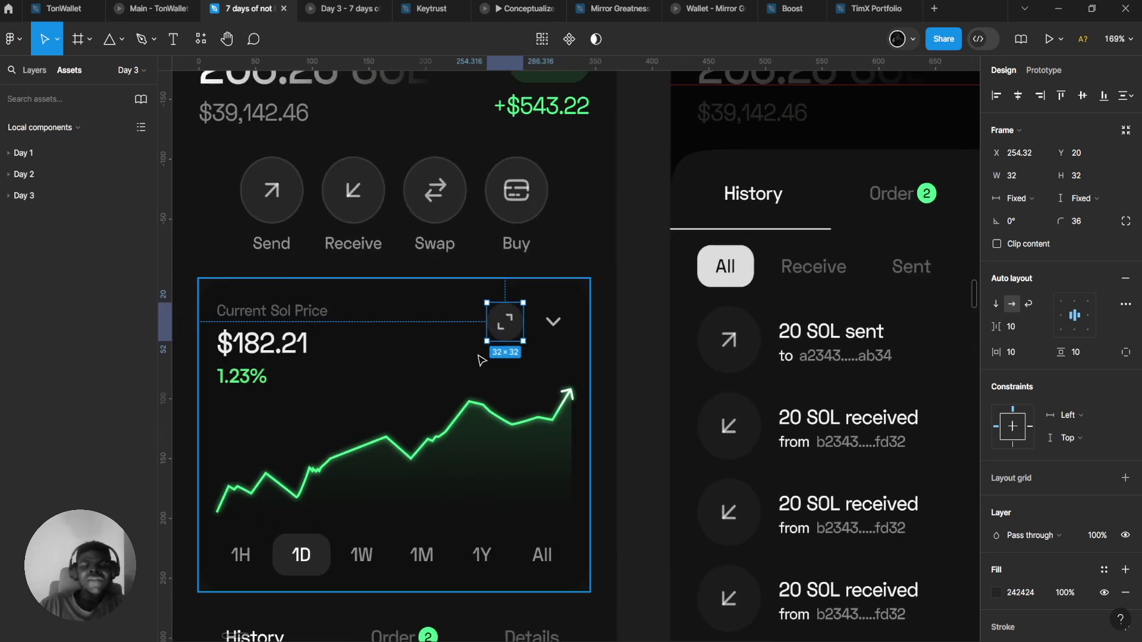
{"action": "scroll", "coordinate": [678, 334], "scroll_direction": "up", "scroll_amount": 3}
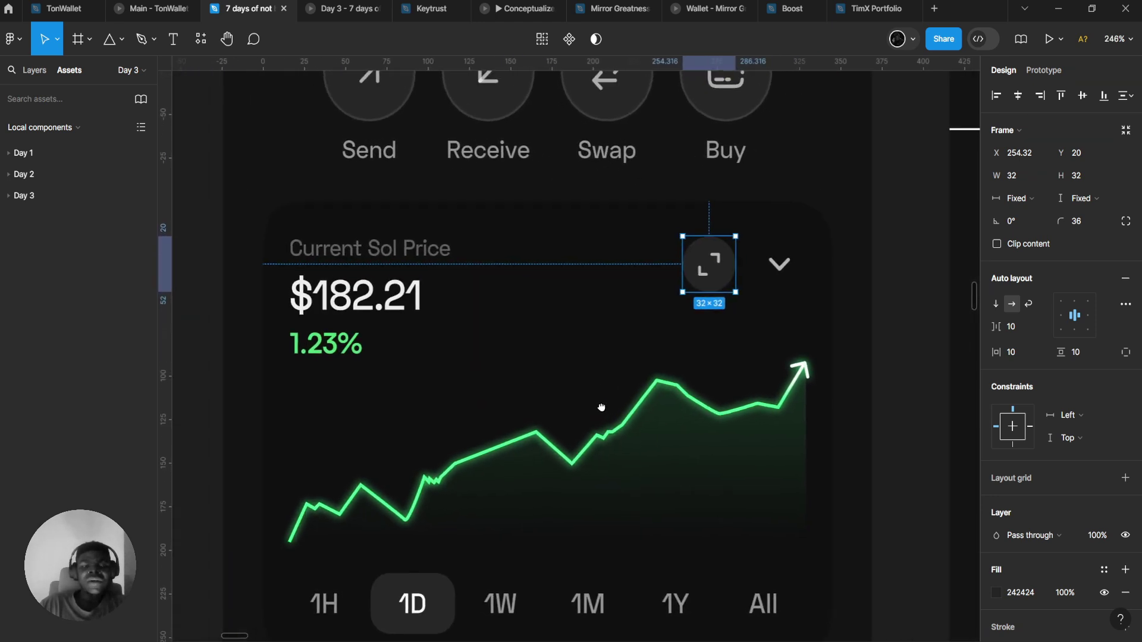
{"action": "scroll", "coordinate": [603, 408], "scroll_direction": "down", "scroll_amount": 2}
{"action": "scroll", "coordinate": [604, 408], "scroll_direction": "up", "scroll_amount": 1}
{"action": "left_click_drag", "start_coordinate": [604, 408], "coordinate": [736, 400]}
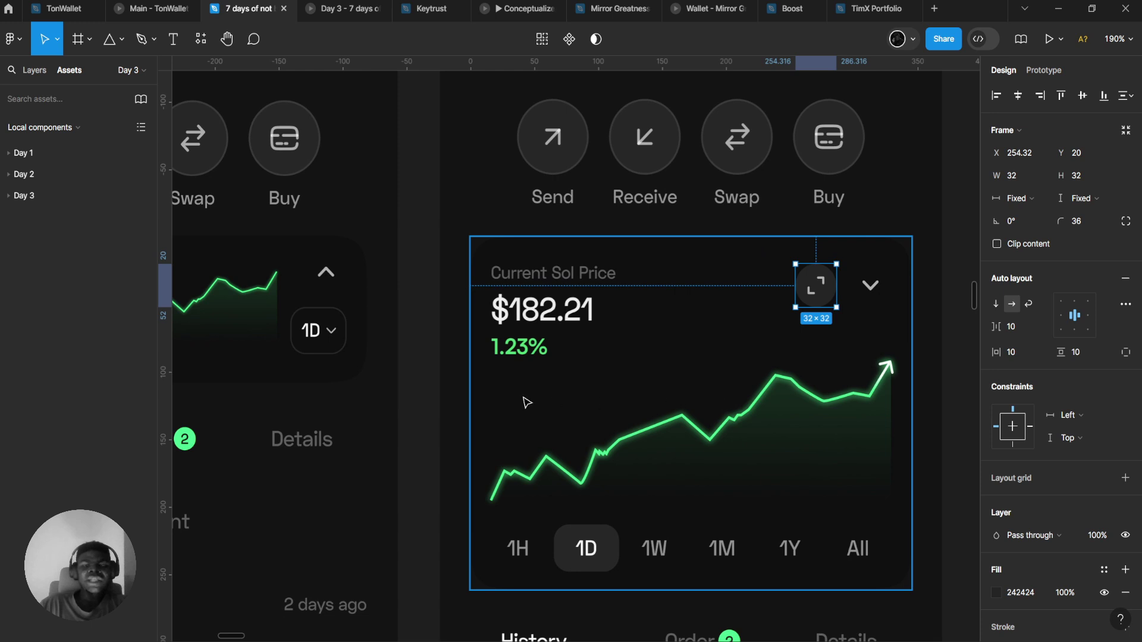
- Examine the compact Current Sol Price card and inspect the layout properties of its 1D range dropdown
{"action": "scroll", "coordinate": [617, 323], "scroll_direction": "left", "scroll_amount": 5}
{"action": "scroll", "coordinate": [647, 327], "scroll_direction": "up", "scroll_amount": 2}
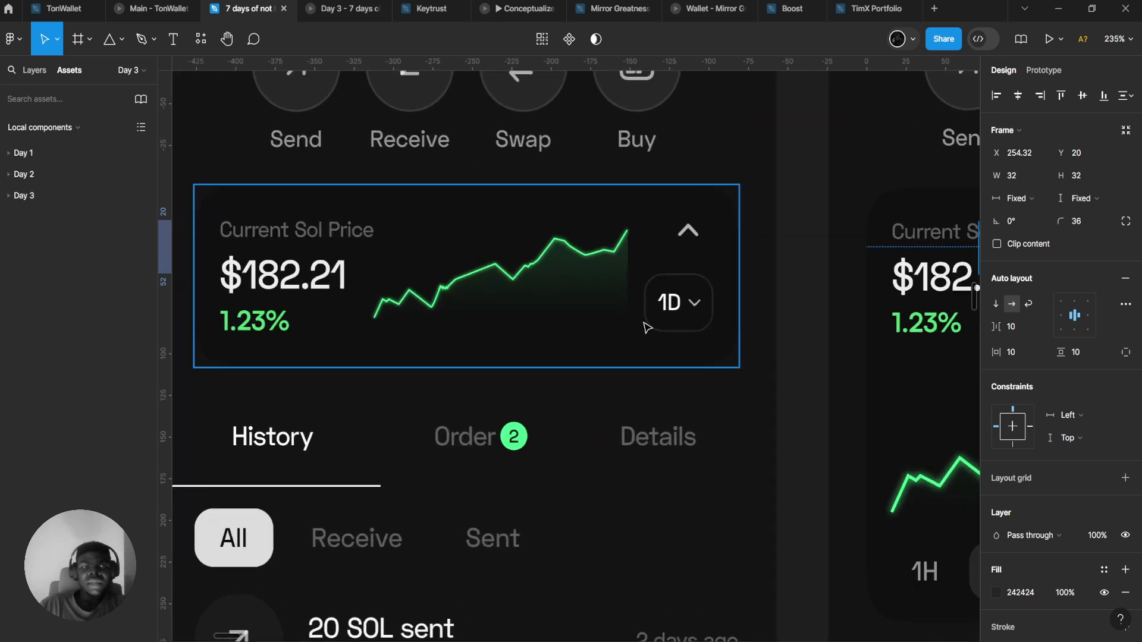
{"action": "scroll", "coordinate": [647, 327], "scroll_direction": "down", "scroll_amount": 3}
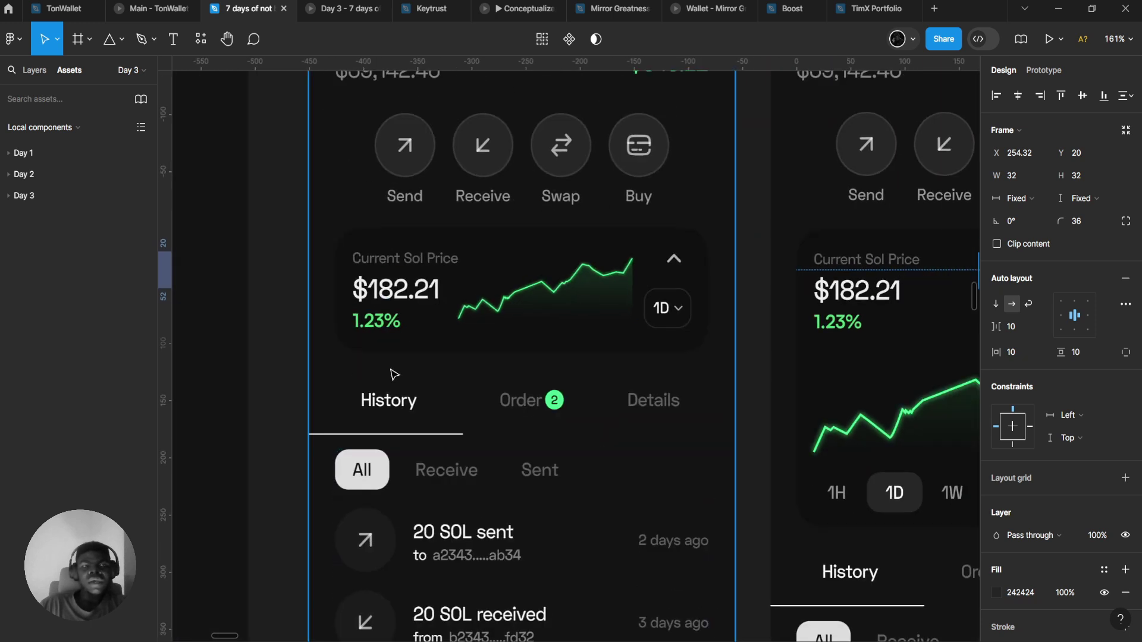
{"action": "scroll", "coordinate": [569, 273], "scroll_direction": "right", "scroll_amount": 2}
{"action": "scroll", "coordinate": [364, 318], "scroll_direction": "up", "scroll_amount": 3}
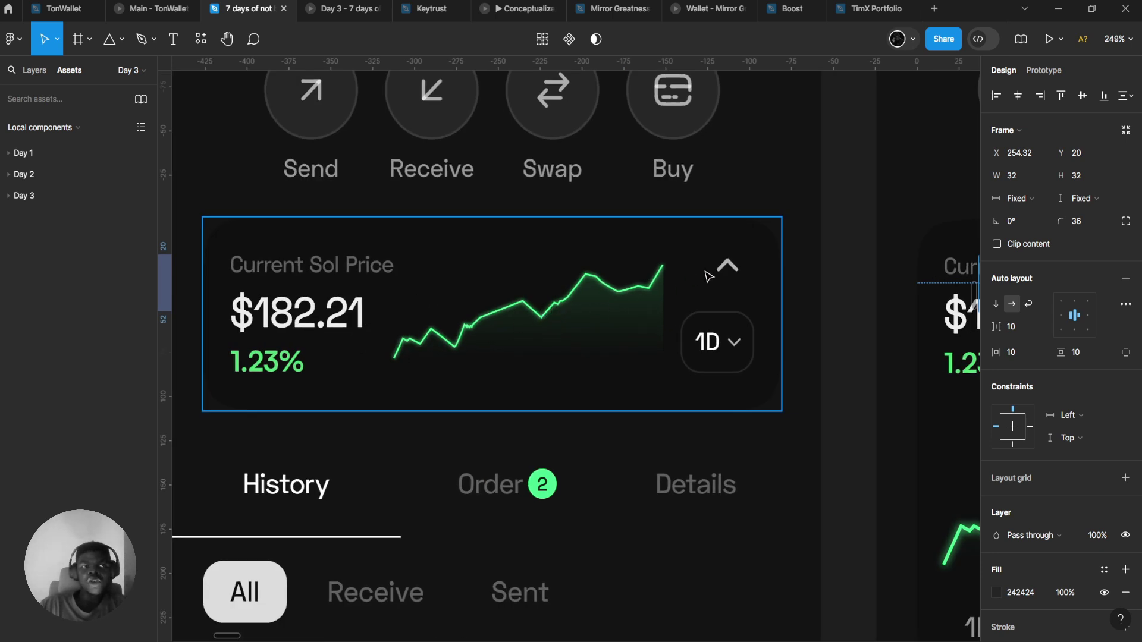
{"action": "double_click", "coordinate": [721, 330]}
{"action": "scroll", "coordinate": [722, 333], "scroll_direction": "up", "scroll_amount": 3}
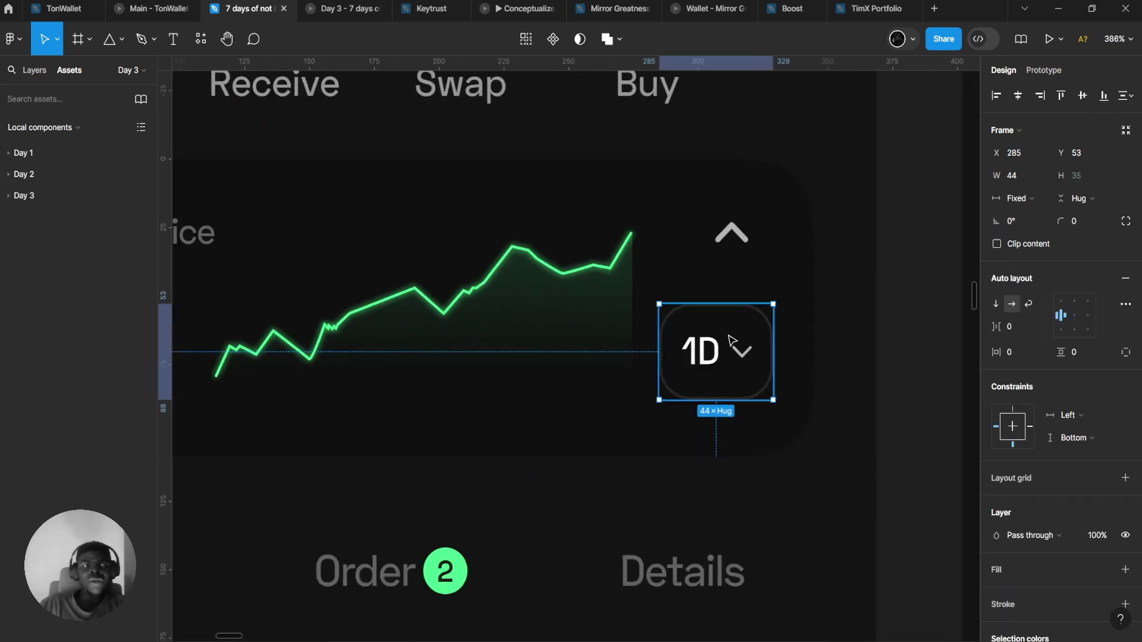
- Examine the expanded card's expand icon, collapse arrow and price chart, and select the card frame
{"action": "scroll", "coordinate": [745, 379], "scroll_direction": "down", "scroll_amount": 3}
{"action": "scroll", "coordinate": [726, 416], "scroll_direction": "down", "scroll_amount": 5}
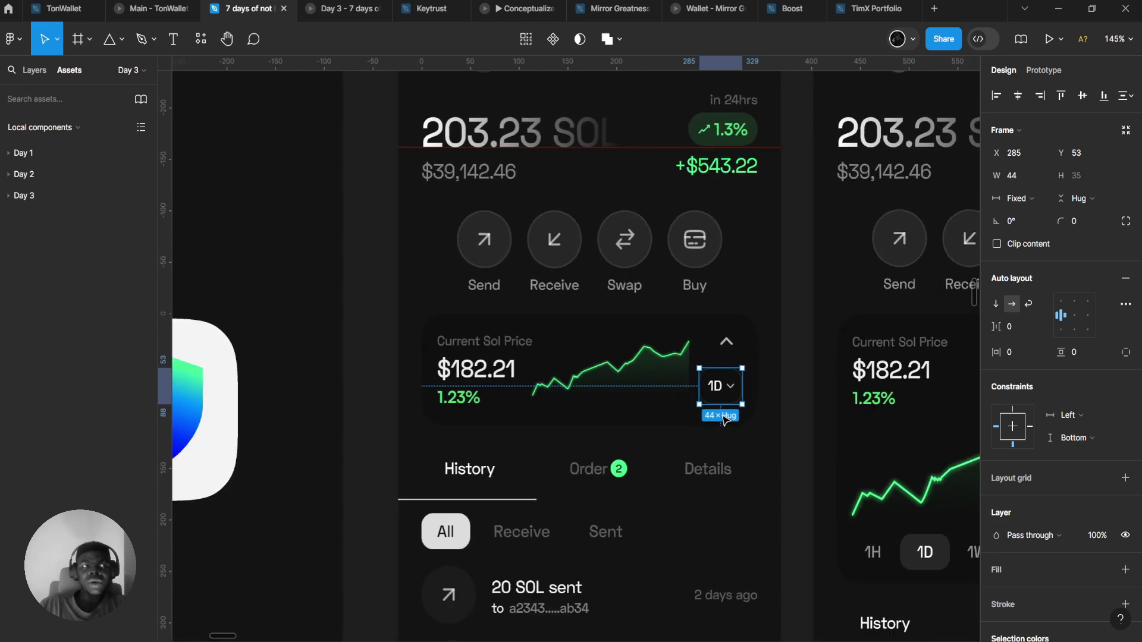
{"action": "scroll", "coordinate": [628, 416], "scroll_direction": "right", "scroll_amount": 5}
{"action": "scroll", "coordinate": [801, 349], "scroll_direction": "up", "scroll_amount": 6}
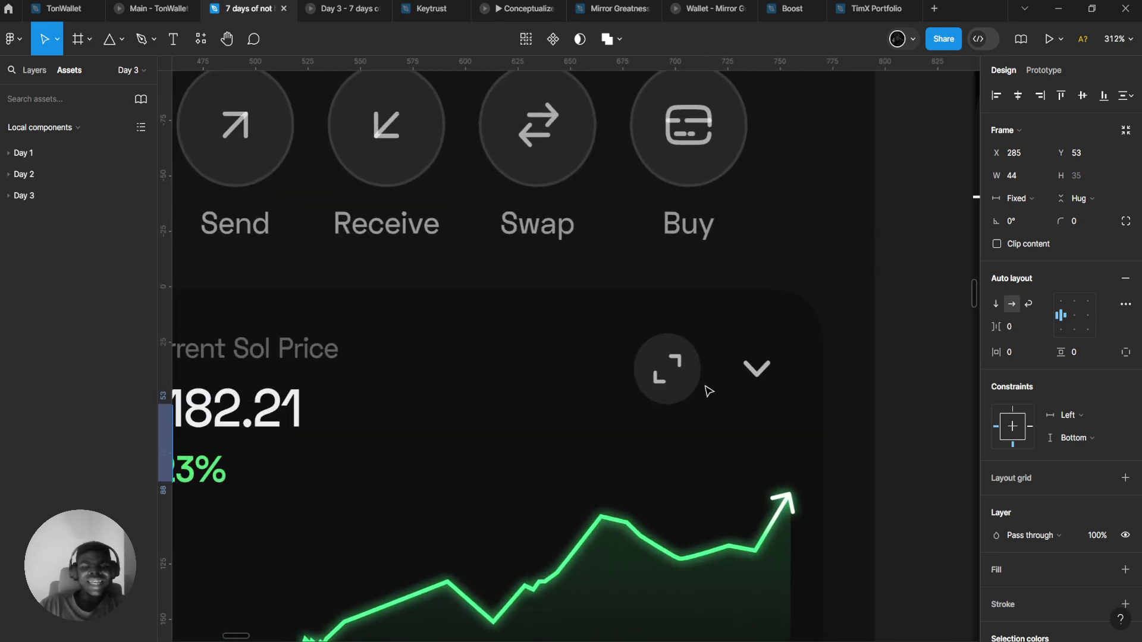
{"action": "scroll", "coordinate": [749, 382], "scroll_direction": "down", "scroll_amount": 4}
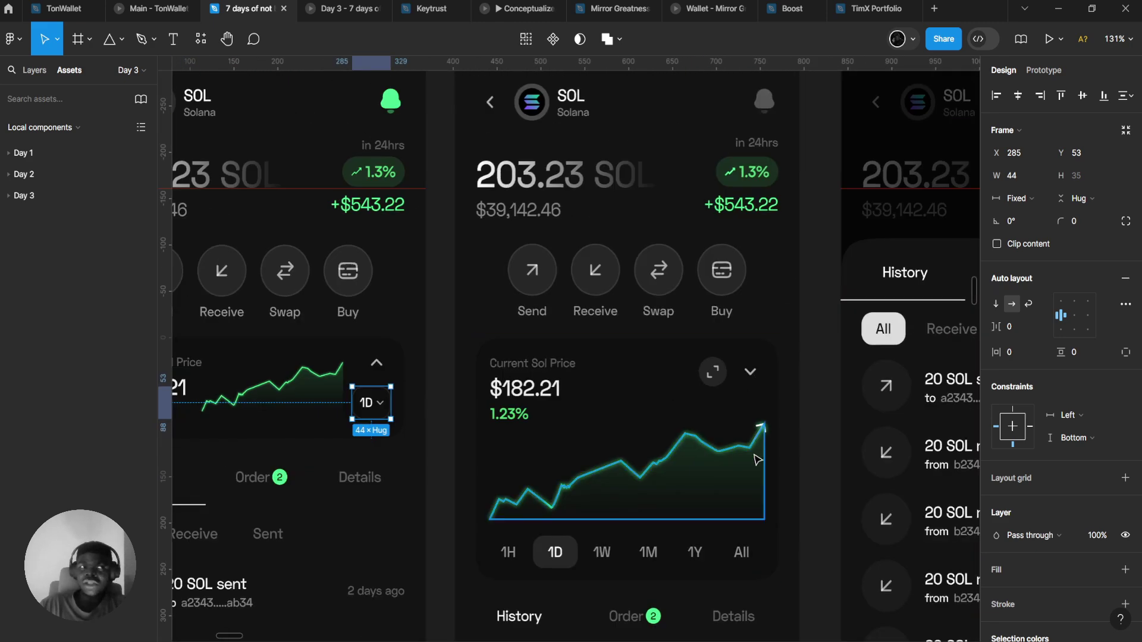
{"action": "scroll", "coordinate": [738, 464], "scroll_direction": "up", "scroll_amount": 2}
{"action": "left_click", "coordinate": [690, 451]}
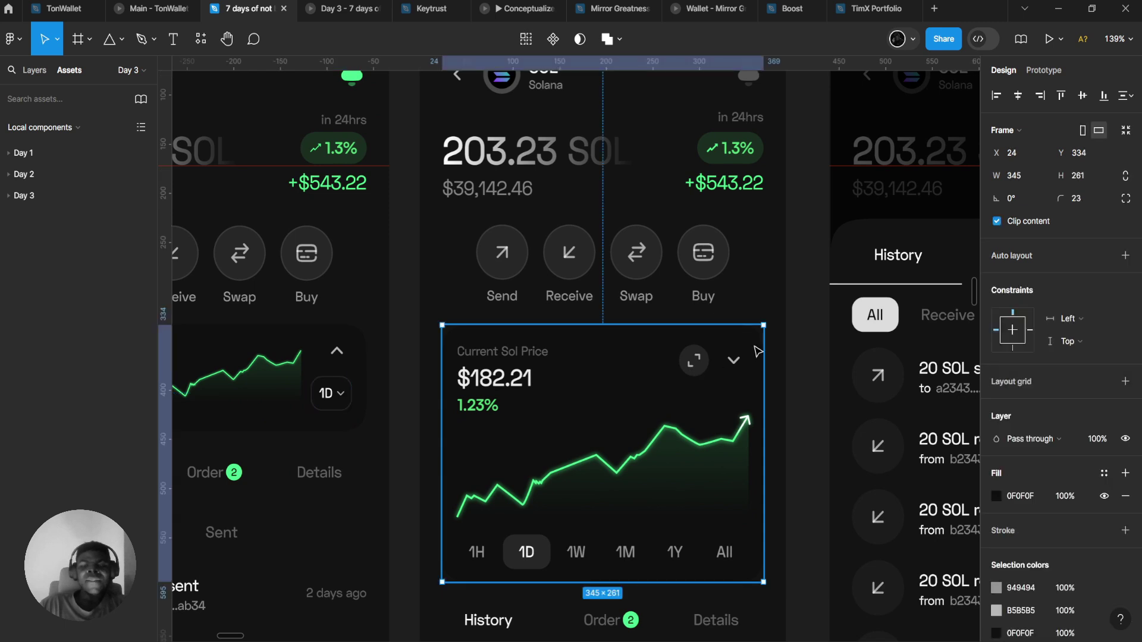
- Preview the prototype, collapse and re-expand the Current Sol Price card, and return to the design file
{"action": "left_click", "coordinate": [1048, 39]}
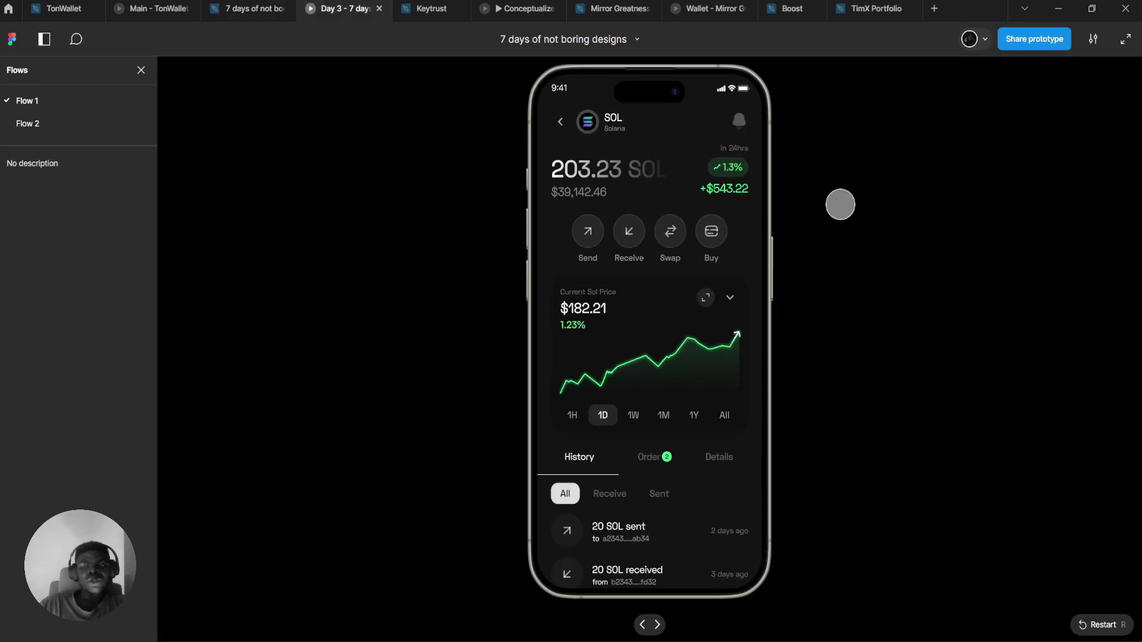
{"action": "left_click", "coordinate": [731, 298]}
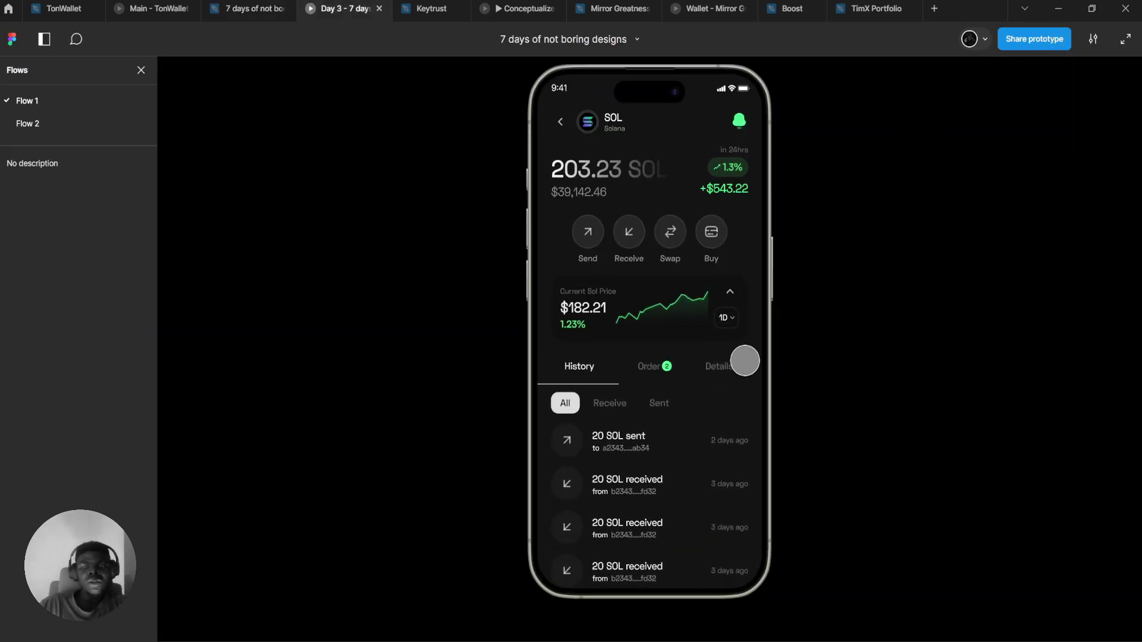
{"action": "left_click", "coordinate": [730, 301]}
{"action": "left_click", "coordinate": [249, 8]}
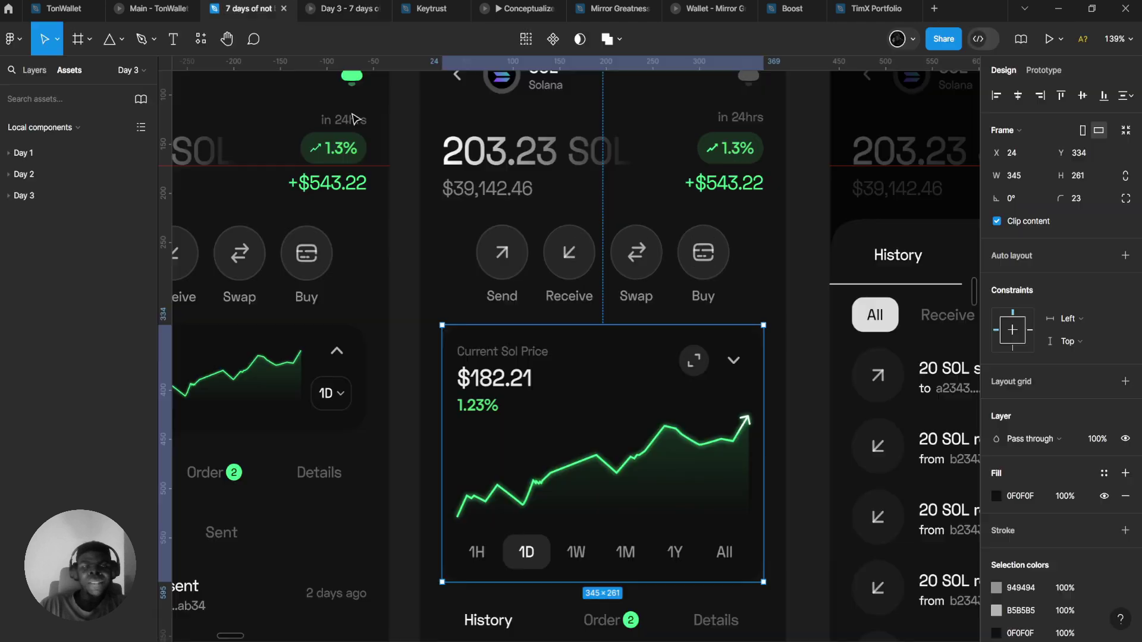
- Place a copy of the expanded card's 1D range button beside the Send button on the same screen
{"action": "scroll", "coordinate": [627, 341], "scroll_direction": "down", "scroll_amount": 5}
{"action": "scroll", "coordinate": [658, 372], "scroll_direction": "up", "scroll_amount": 5}
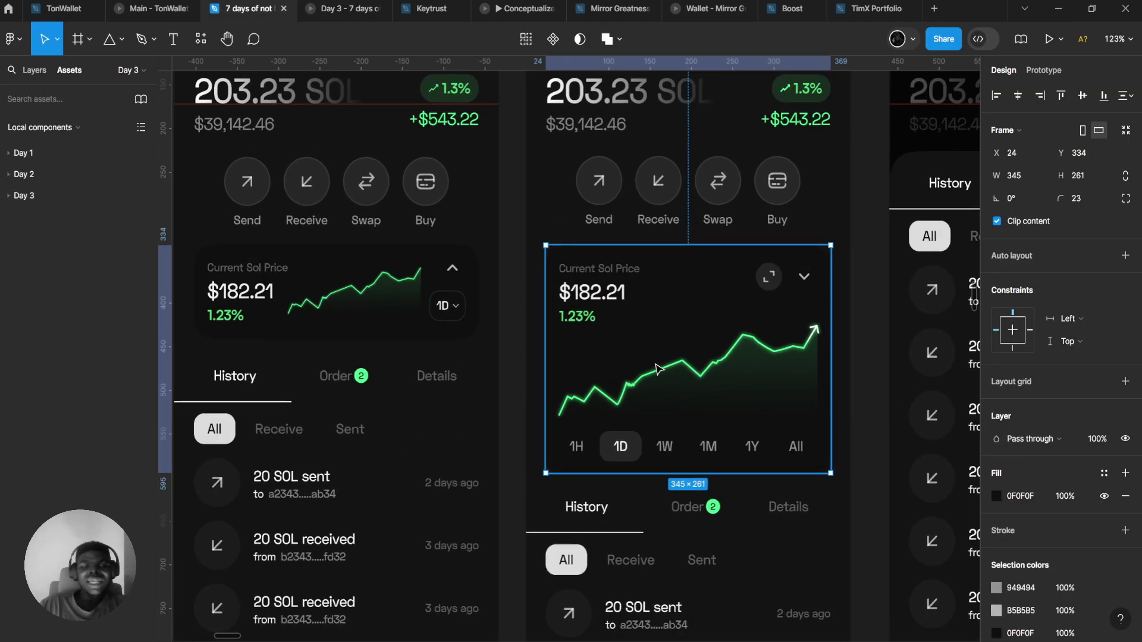
{"action": "left_click", "coordinate": [699, 457]}
{"action": "left_click", "coordinate": [622, 455]}
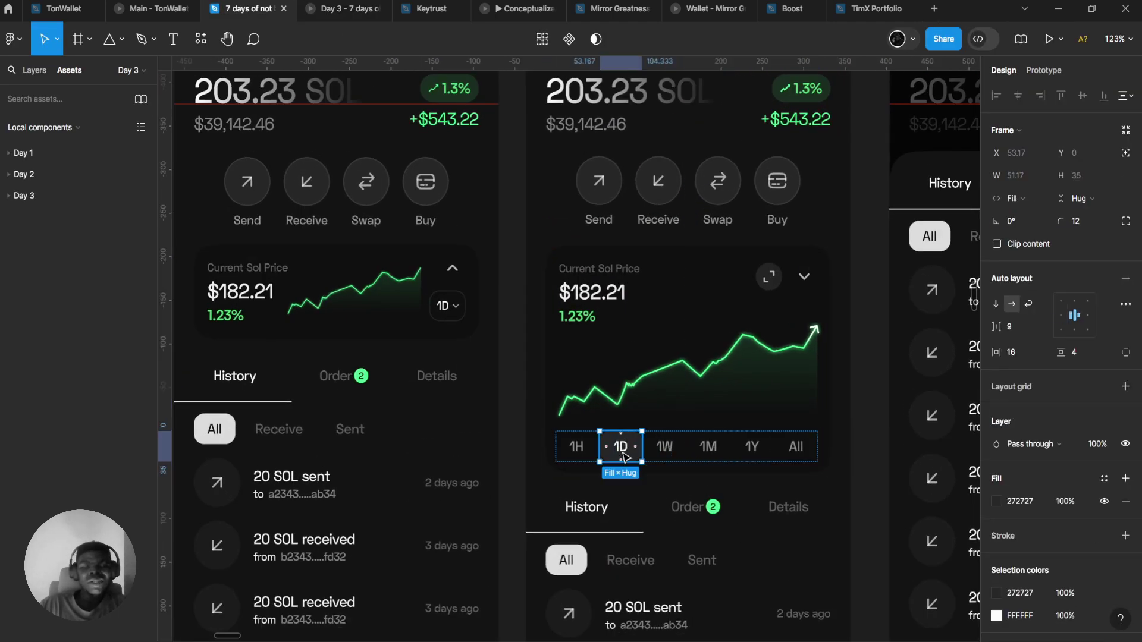
{"action": "left_click_drag", "start_coordinate": [625, 455], "coordinate": [553, 209]}
{"action": "scroll", "coordinate": [553, 208], "scroll_direction": "up", "scroll_amount": 10}
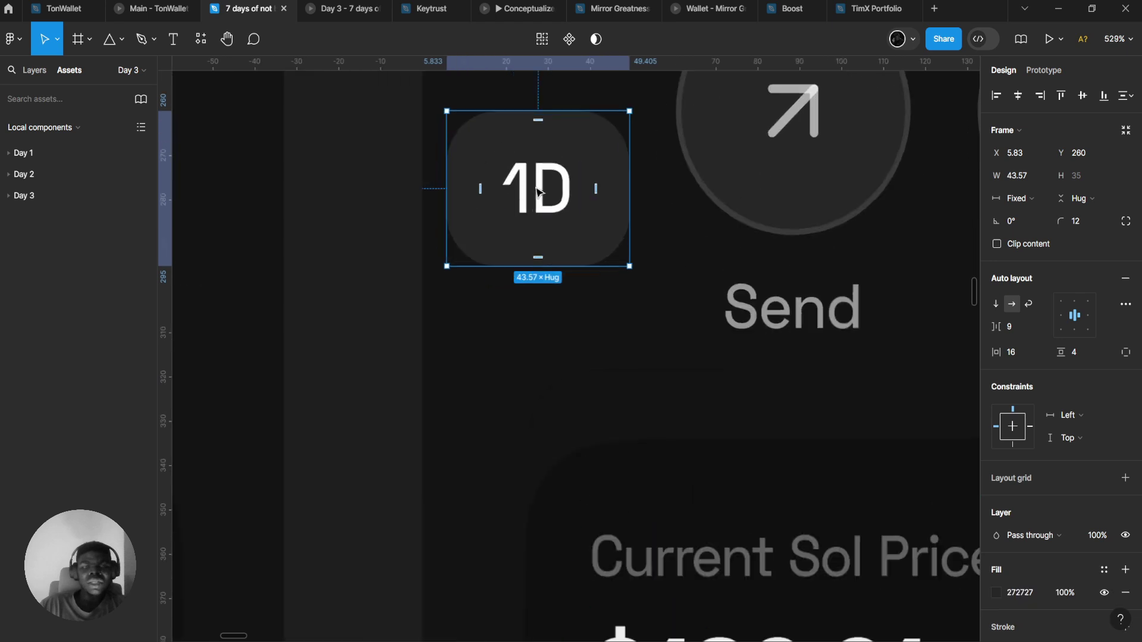
- Try swapping the copied 1D button's fill for a stroke twice, reverting to the filled style each time
{"action": "scroll", "coordinate": [508, 250], "scroll_direction": "up", "scroll_amount": 2}
{"action": "key", "text": "shift+x"}
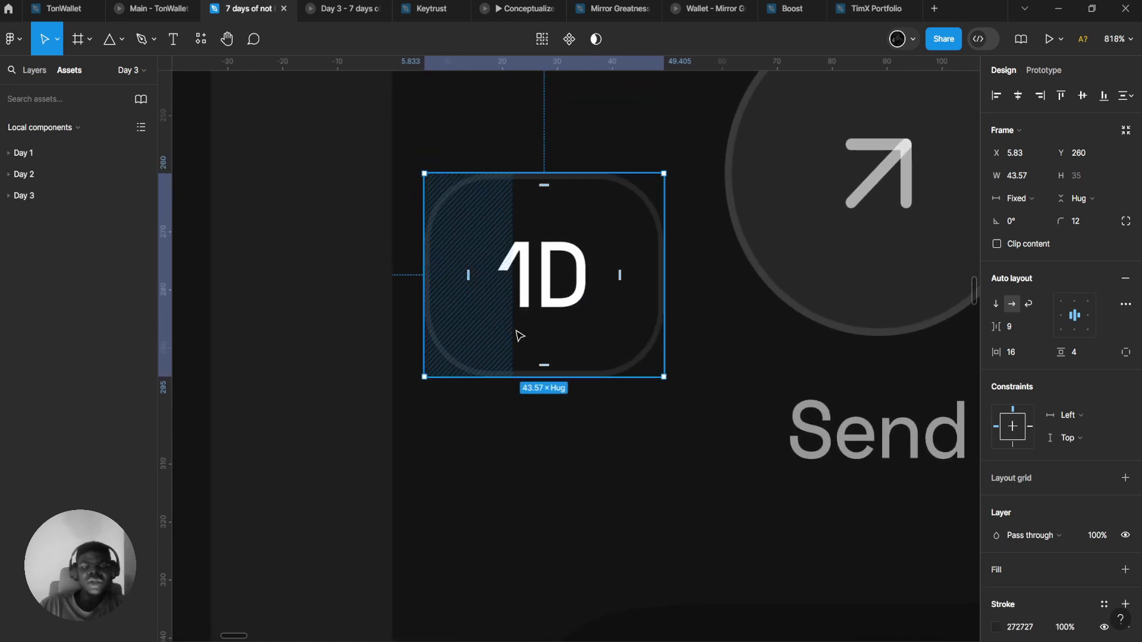
{"action": "key", "text": "ctrl+z"}
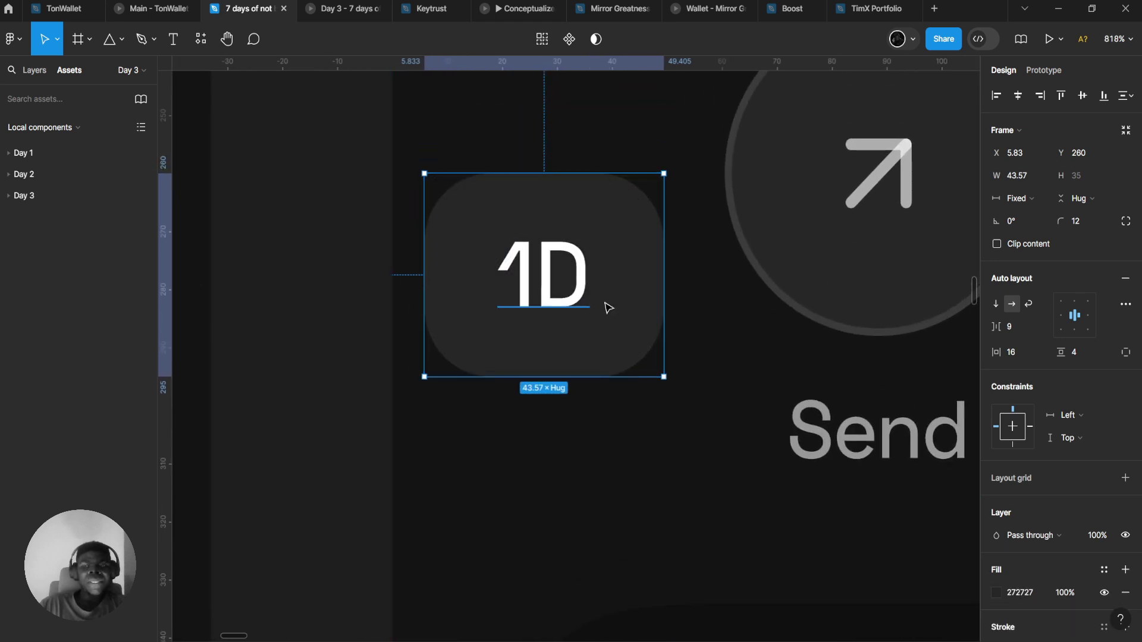
{"action": "scroll", "coordinate": [1047, 511], "scroll_direction": "down", "scroll_amount": 3}
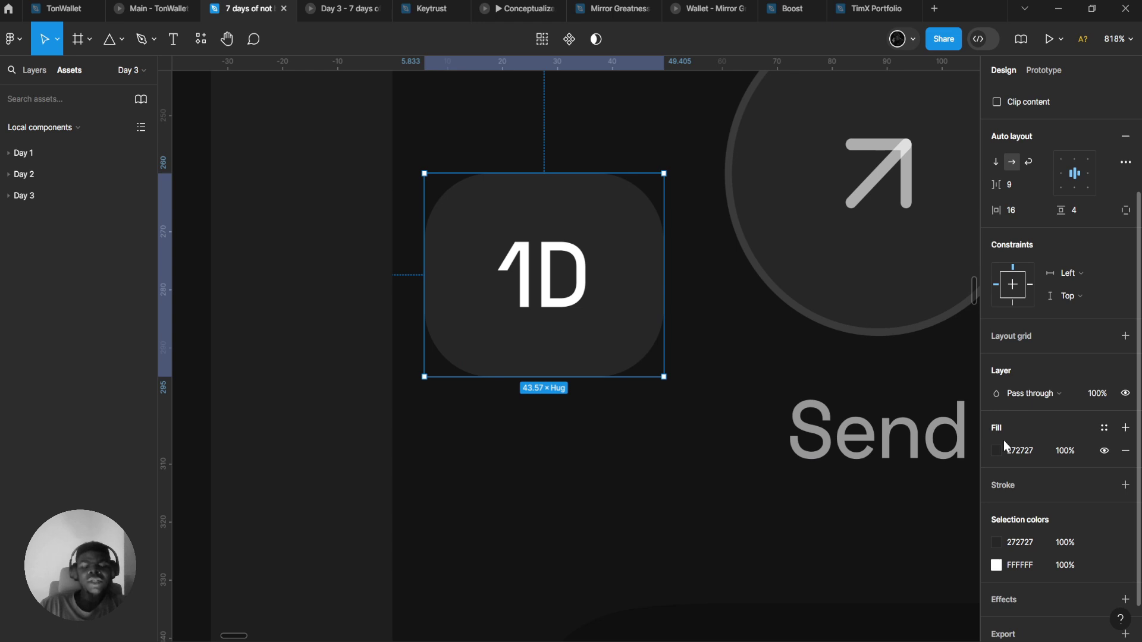
{"action": "key", "text": "shift+x"}
{"action": "scroll", "coordinate": [773, 386], "scroll_direction": "down", "scroll_amount": 6}
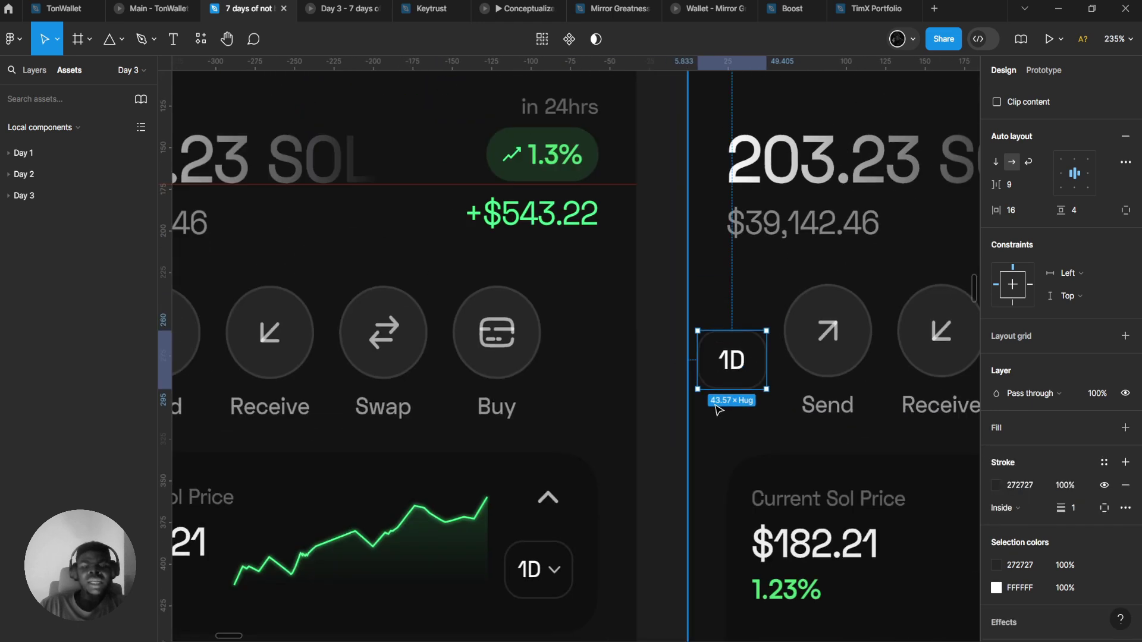
{"action": "scroll", "coordinate": [727, 418], "scroll_direction": "up", "scroll_amount": 1}
{"action": "key", "text": "shift+x"}
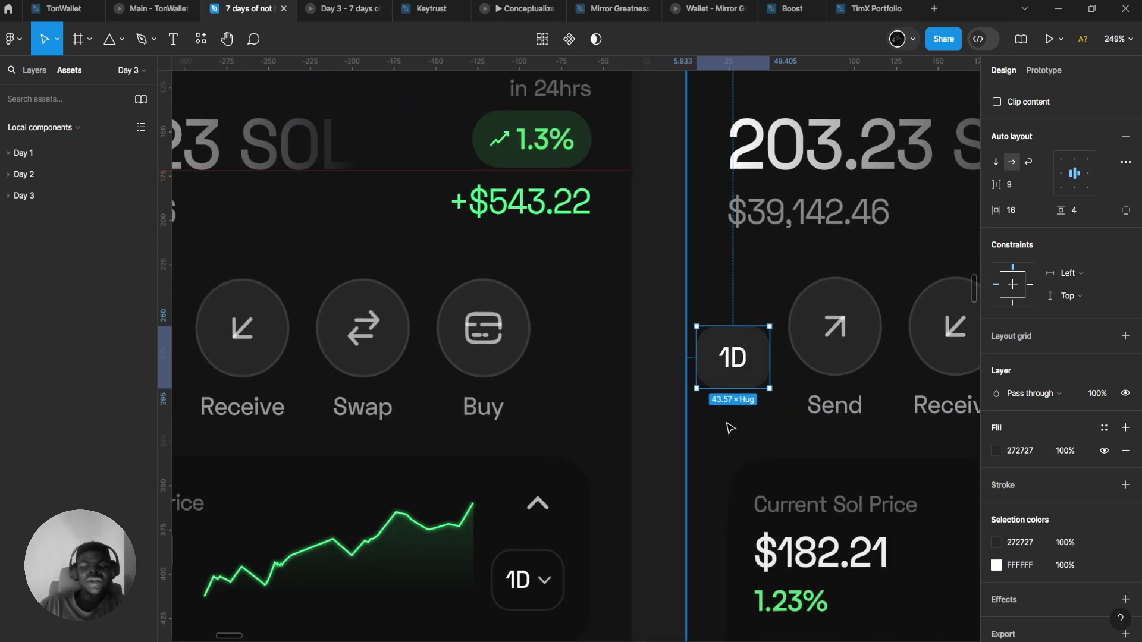
- Inspect the compact card's 1D dropdown, checking the chevron's stroke and the outlined button frame's properties
{"action": "scroll", "coordinate": [595, 589], "scroll_direction": "up", "scroll_amount": 4}
{"action": "left_click_drag", "start_coordinate": [724, 379], "coordinate": [465, 482]}
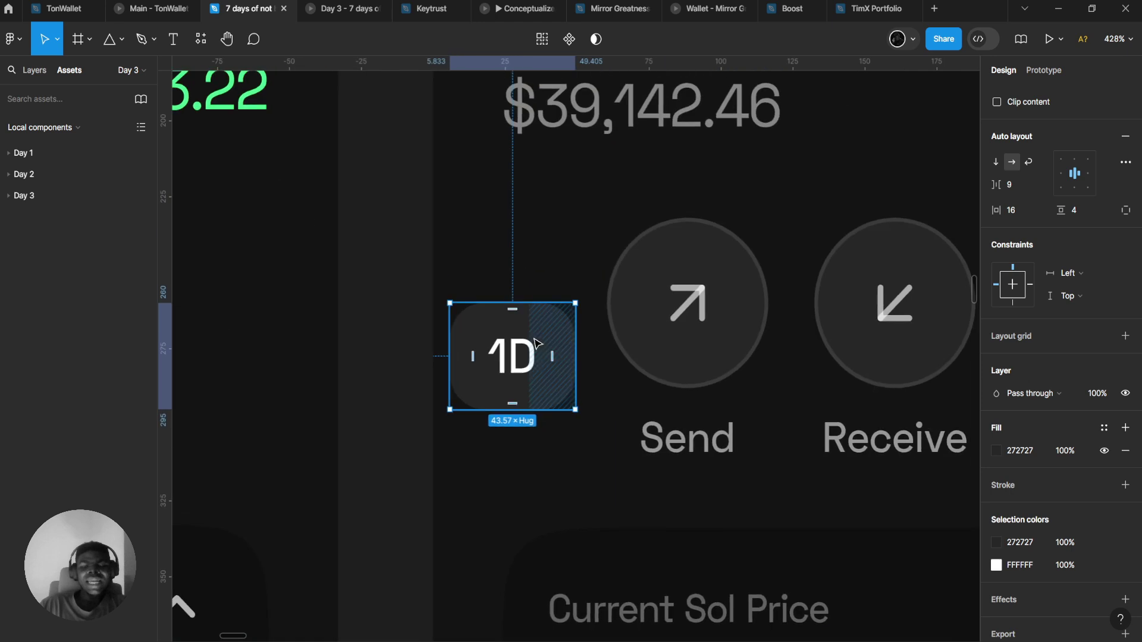
{"action": "scroll", "coordinate": [532, 386], "scroll_direction": "down", "scroll_amount": 3}
{"action": "scroll", "coordinate": [357, 351], "scroll_direction": "up", "scroll_amount": 5}
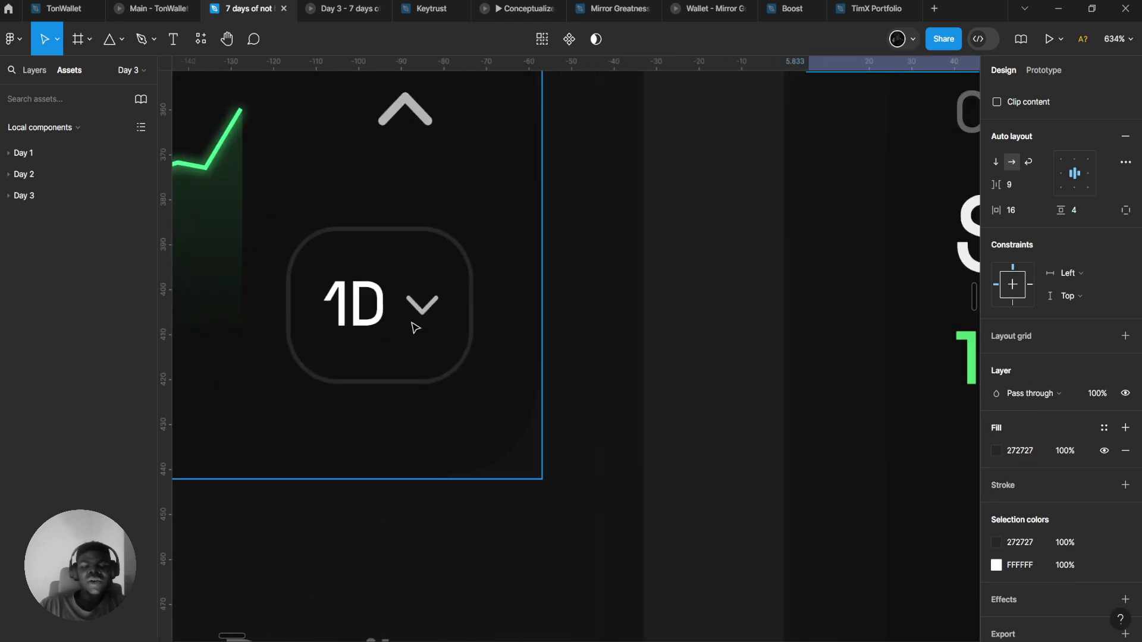
{"action": "left_click", "coordinate": [428, 314]}
{"action": "left_click", "coordinate": [427, 311]}
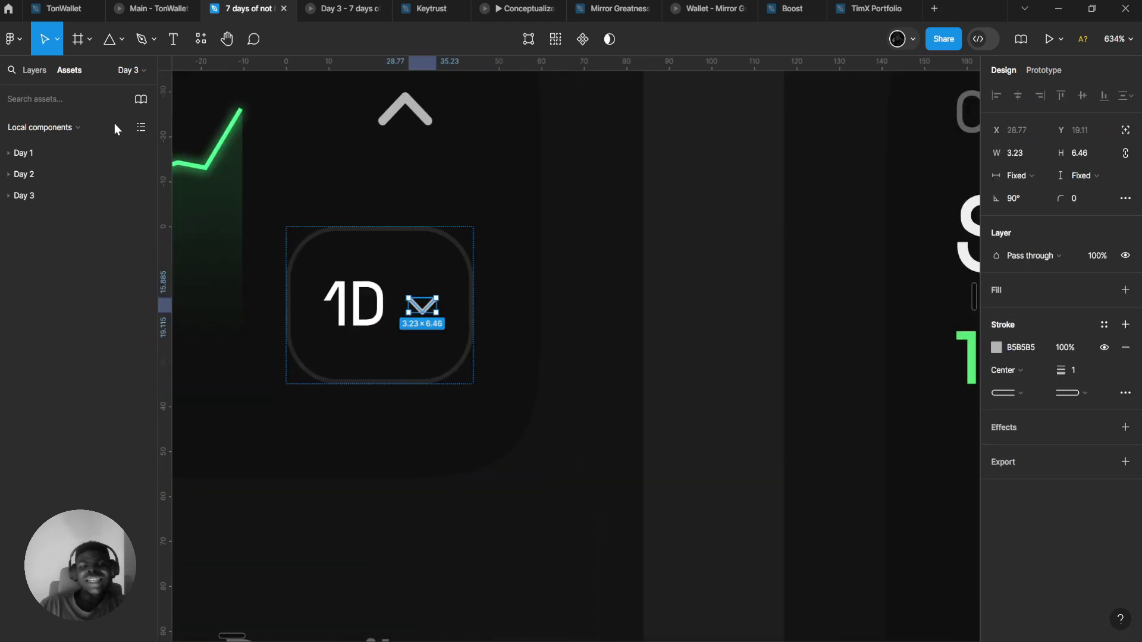
{"action": "scroll", "coordinate": [505, 286], "scroll_direction": "left", "scroll_amount": 2}
{"action": "key", "text": "Escape"}
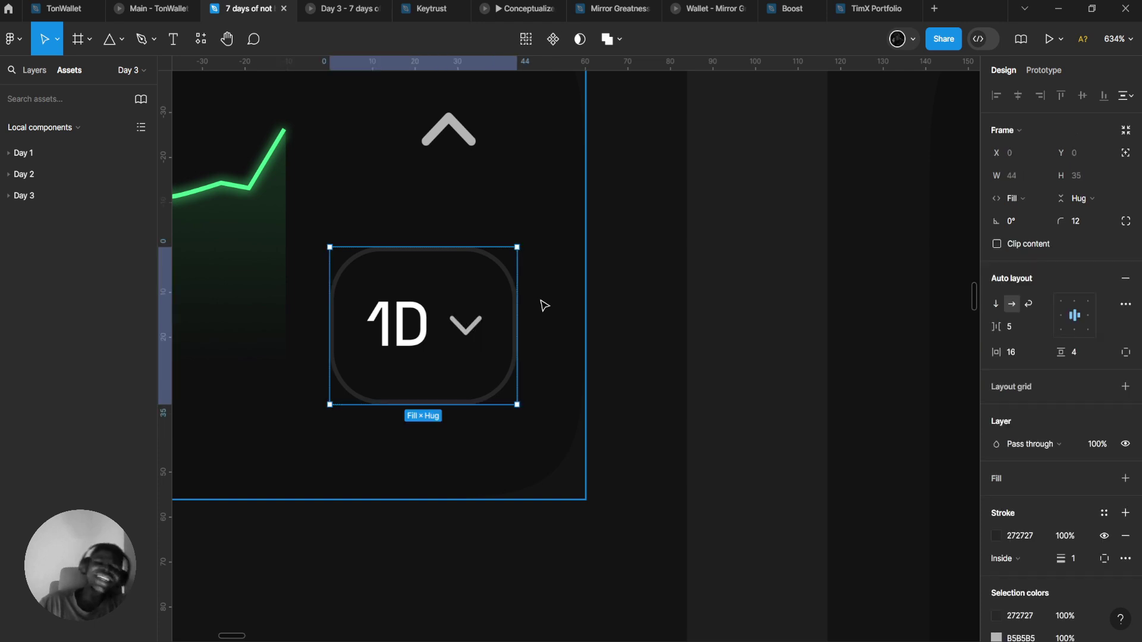
- Examine the 1D dropdown on the collapsed price card and compare it with the neighbouring SOL screens
{"action": "scroll", "coordinate": [543, 303], "scroll_direction": "down", "scroll_amount": 5}
{"action": "scroll", "coordinate": [433, 332], "scroll_direction": "up", "scroll_amount": 2}
{"action": "scroll", "coordinate": [565, 351], "scroll_direction": "up", "scroll_amount": 5}
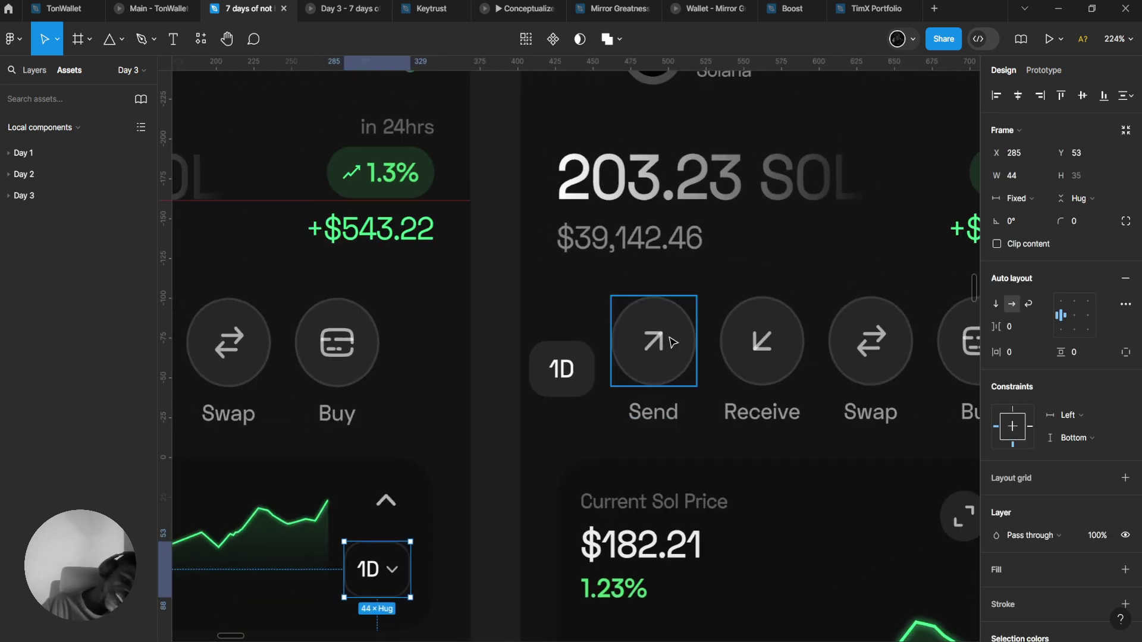
{"action": "scroll", "coordinate": [694, 362], "scroll_direction": "down", "scroll_amount": 3}
{"action": "scroll", "coordinate": [666, 337], "scroll_direction": "up", "scroll_amount": 1}
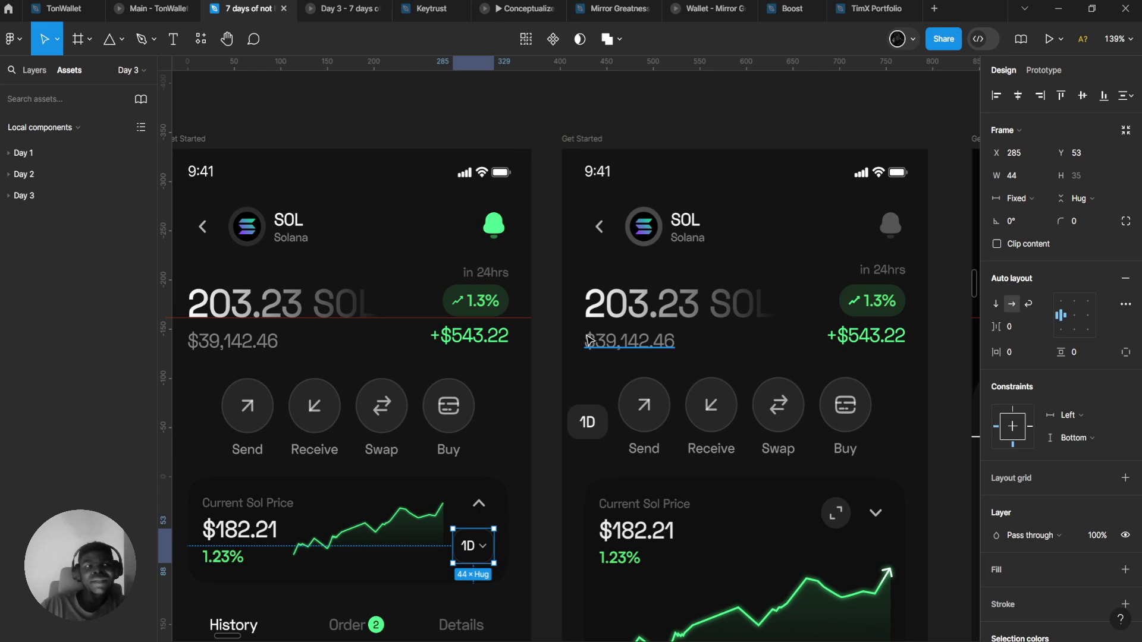
{"action": "scroll", "coordinate": [611, 380], "scroll_direction": "up", "scroll_amount": 6}
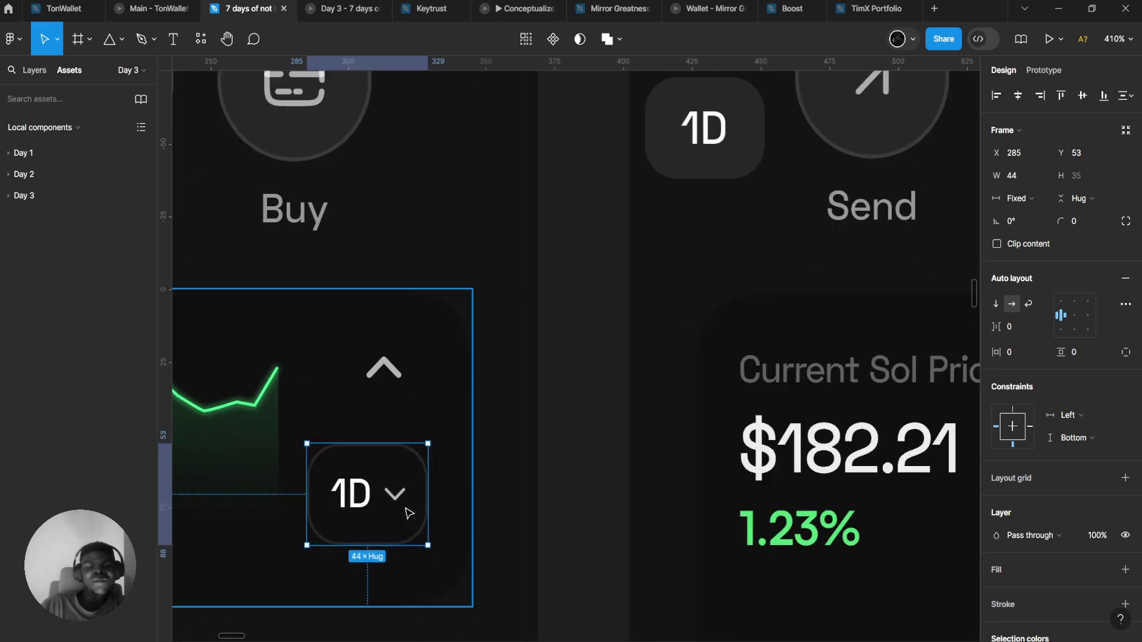
{"action": "scroll", "coordinate": [448, 471], "scroll_direction": "down", "scroll_amount": 8}
{"action": "scroll", "coordinate": [448, 472], "scroll_direction": "up", "scroll_amount": 10}
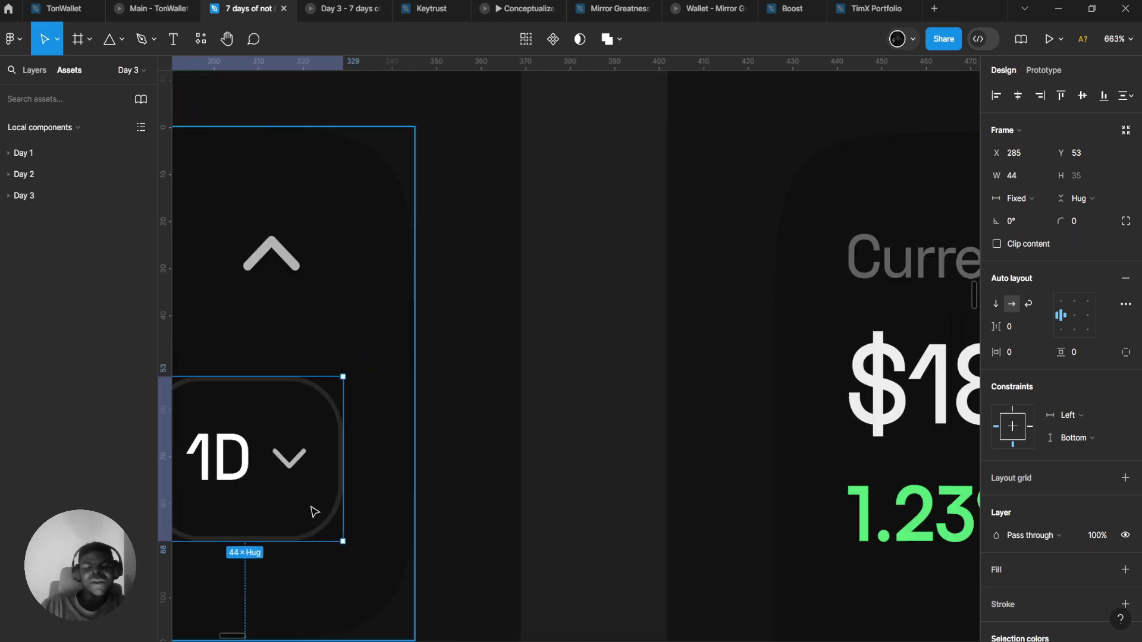
{"action": "left_click", "coordinate": [421, 486]}
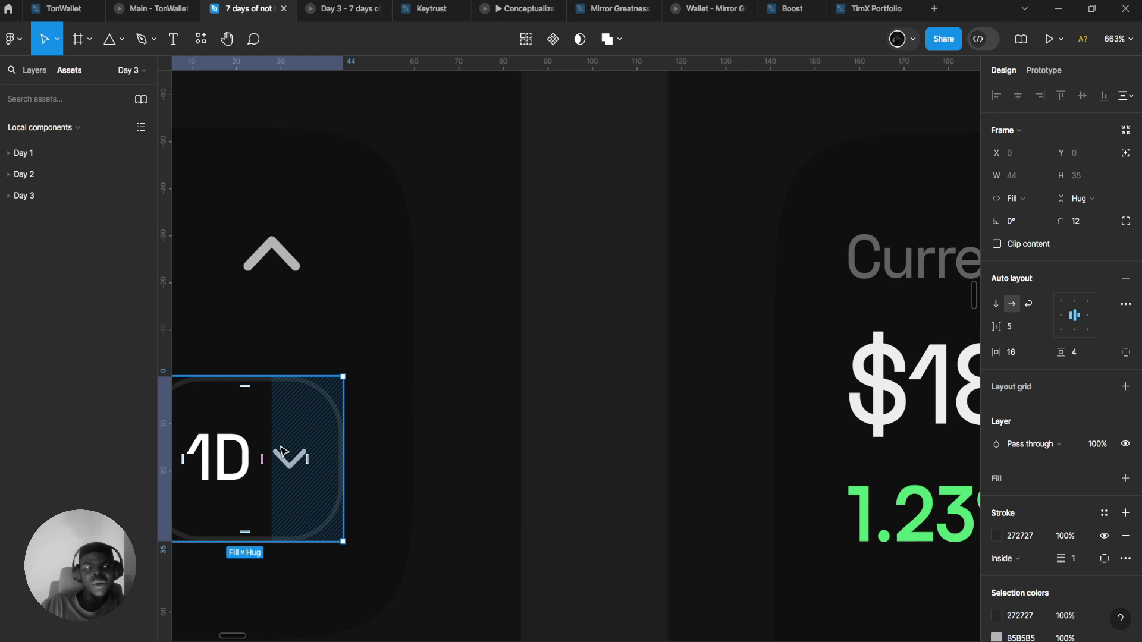
{"action": "scroll", "coordinate": [282, 450], "scroll_direction": "down", "scroll_amount": 5}
{"action": "scroll", "coordinate": [345, 429], "scroll_direction": "down", "scroll_amount": 3}
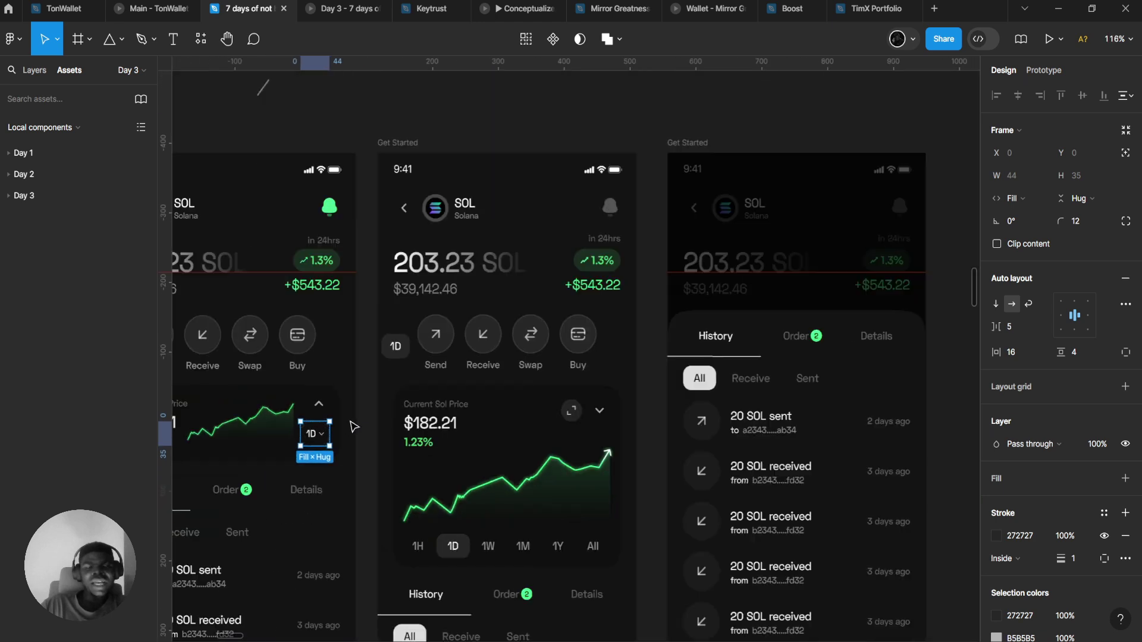
- Delete the stray 1D chip beside the Send action on the expanded SOL screen
{"action": "scroll", "coordinate": [423, 396], "scroll_direction": "up", "scroll_amount": 3}
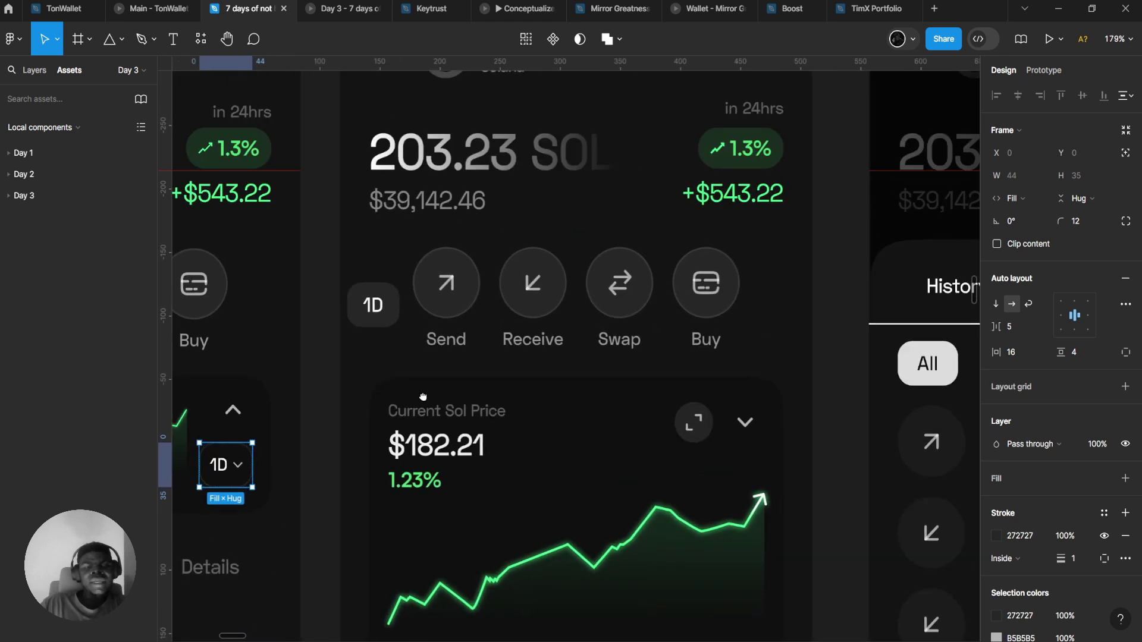
{"action": "left_click", "coordinate": [384, 306]}
{"action": "left_click_drag", "start_coordinate": [389, 309], "coordinate": [370, 167]}
{"action": "key", "text": "Delete"}
- Select the 1D option in the time-range row under the expanded price chart
{"action": "left_click_drag", "start_coordinate": [517, 326], "coordinate": [614, 312]}
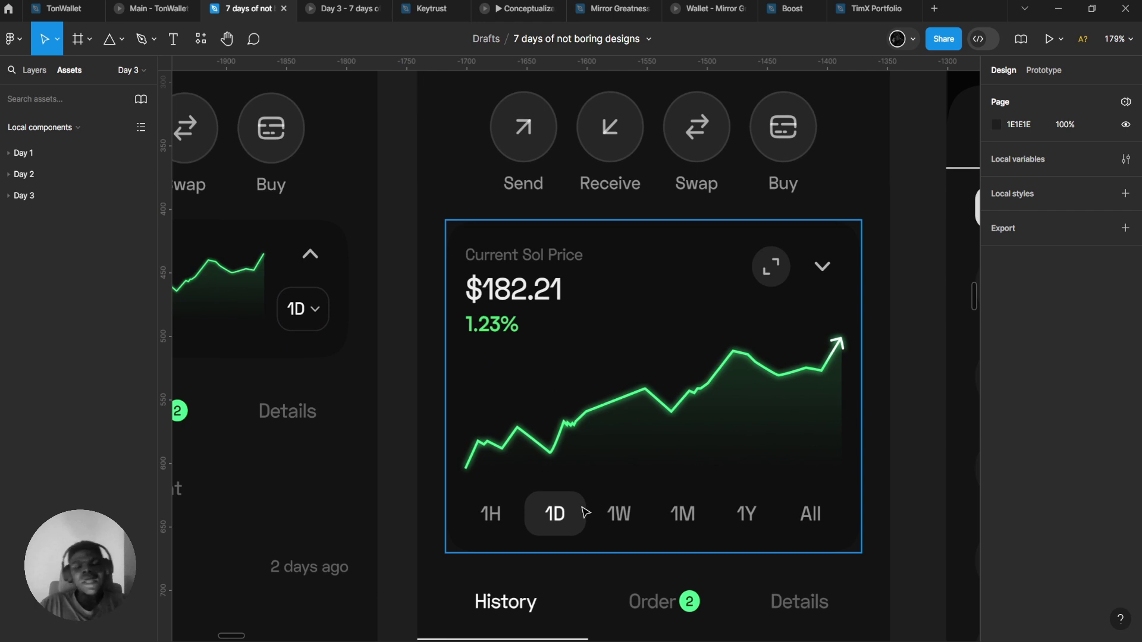
{"action": "left_click", "coordinate": [585, 509]}
{"action": "left_click_drag", "start_coordinate": [606, 510], "coordinate": [665, 491]}
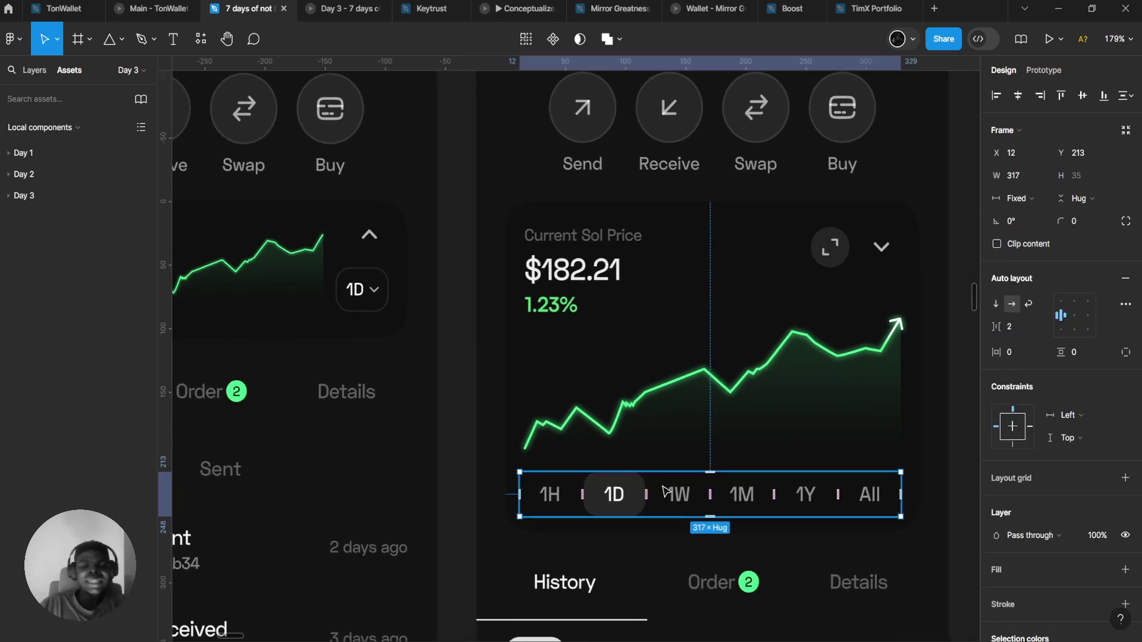
{"action": "left_click", "coordinate": [624, 496]}
- Preview the Day 3 prototype, test the price card's chevron toggle, and return to the design file
{"action": "key", "text": "ctrl+alt+Return"}
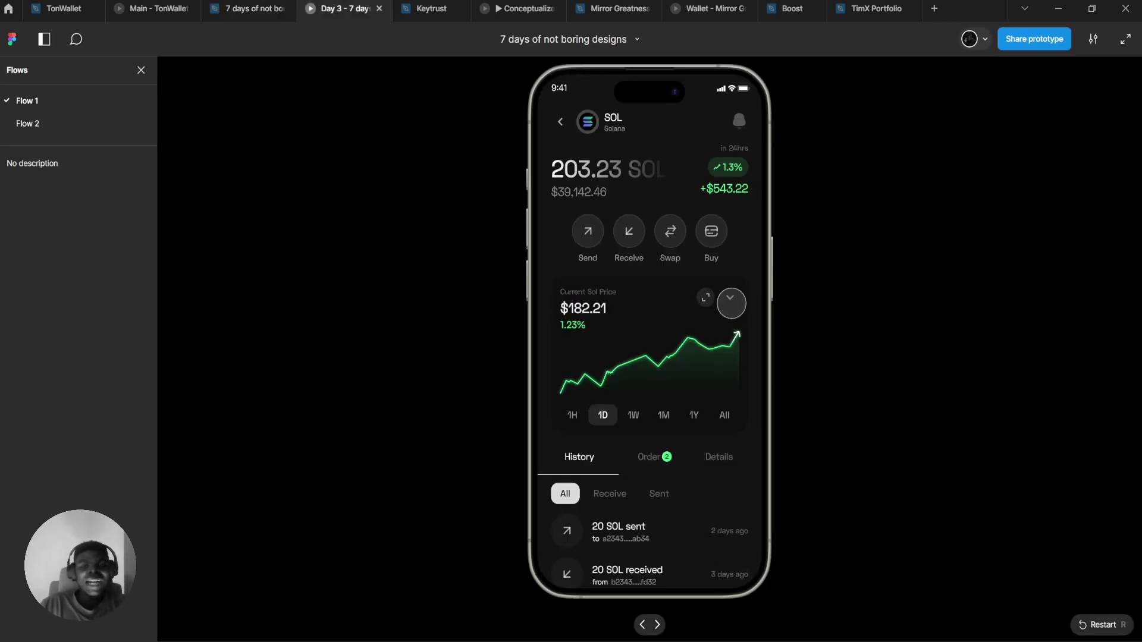
{"action": "left_click", "coordinate": [731, 302]}
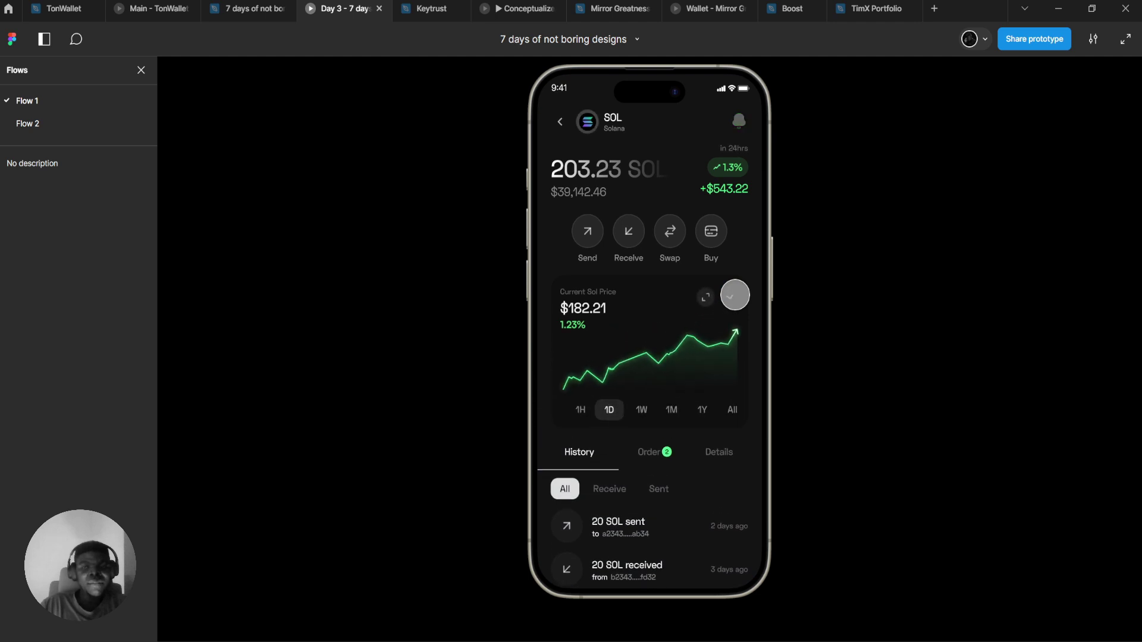
{"action": "left_click", "coordinate": [735, 295]}
{"action": "left_click", "coordinate": [247, 8]}
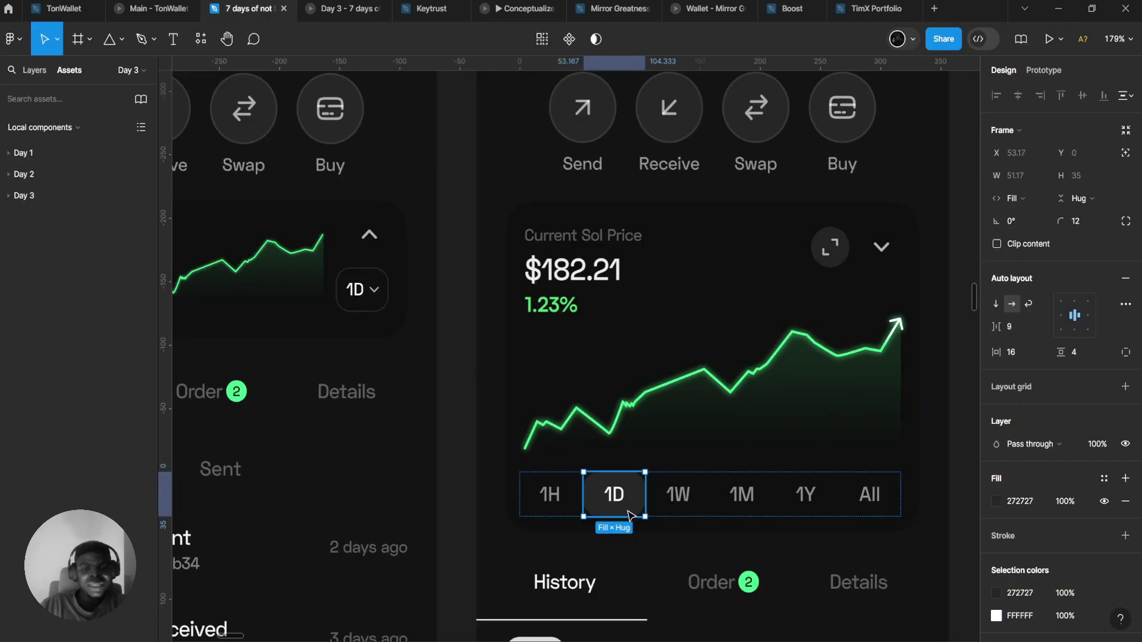
- Delete the 1W, 1M, 1Y, All and 1H options from the time-range row, keeping only 1D
{"action": "left_click", "coordinate": [687, 505]}
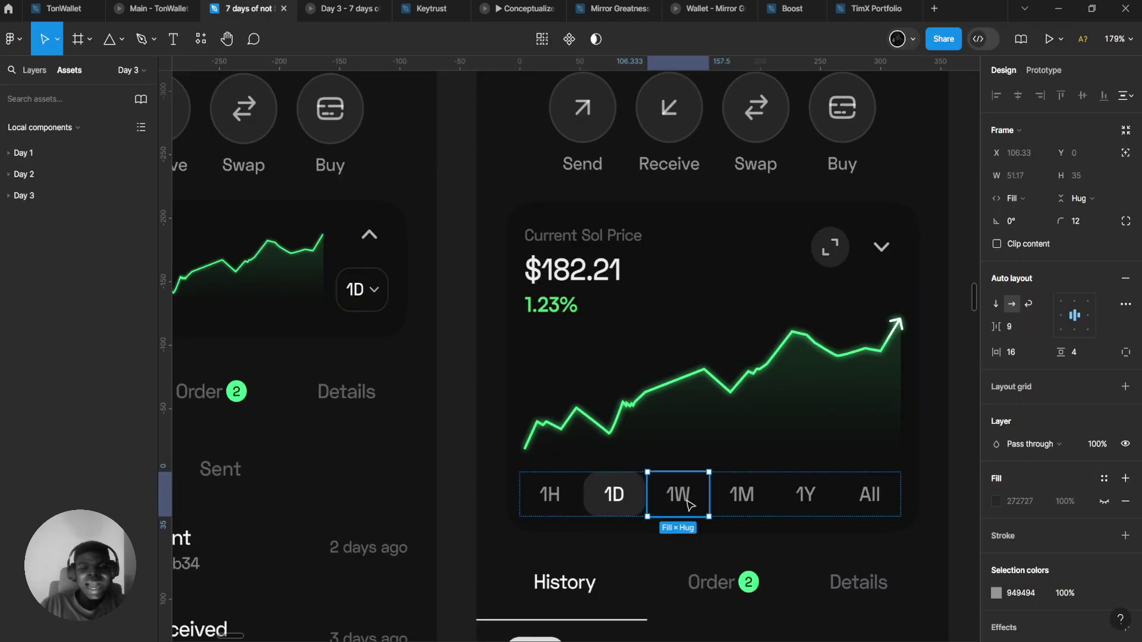
{"action": "left_click", "coordinate": [741, 502], "text": "shift"}
{"action": "left_click", "coordinate": [805, 503], "text": "shift"}
{"action": "left_click", "coordinate": [865, 503], "text": "shift"}
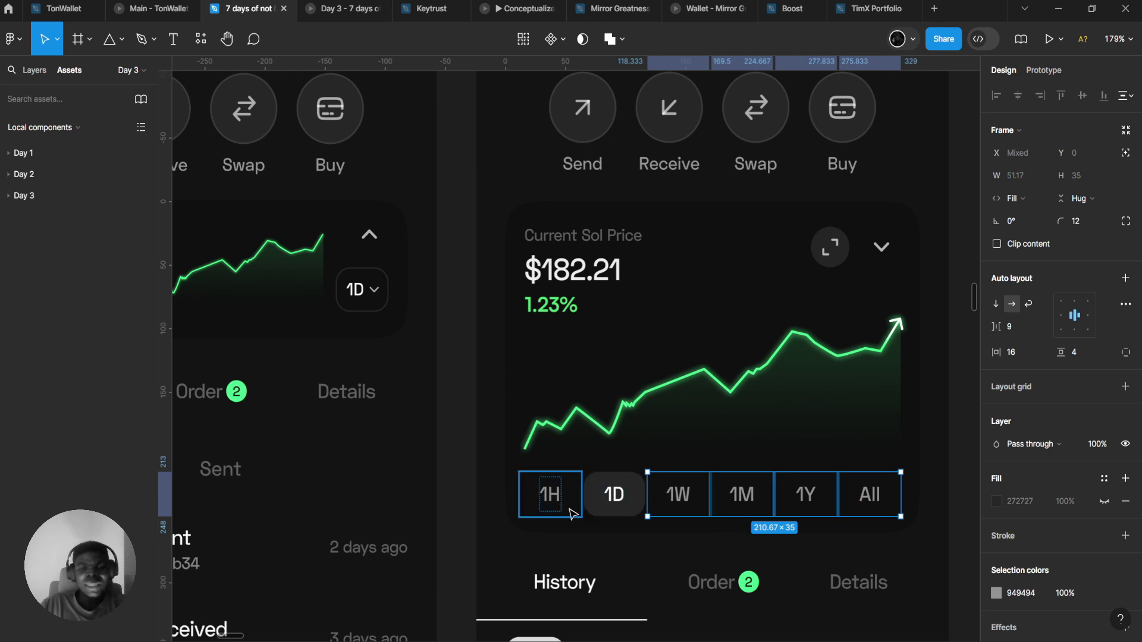
{"action": "left_click", "coordinate": [569, 511], "text": "shift"}
{"action": "key", "text": "Delete"}
- Try narrowing the frame around the remaining 1D option to a width of 53, and undo the resize
{"action": "left_click", "coordinate": [683, 480]}
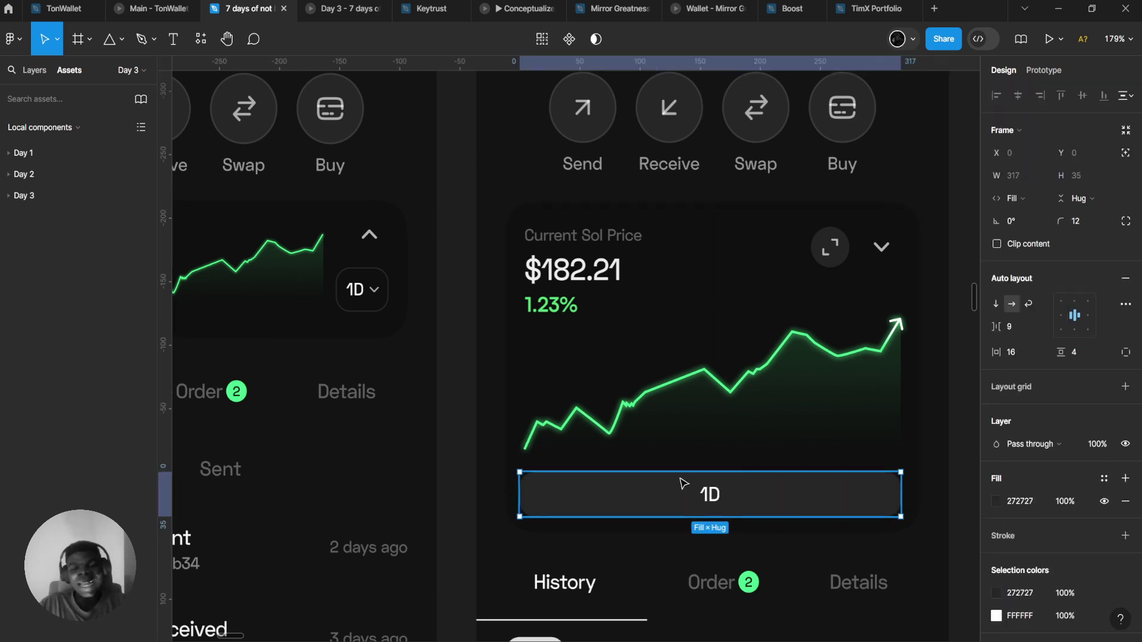
{"action": "key", "text": "Escape"}
{"action": "left_click", "coordinate": [565, 502]}
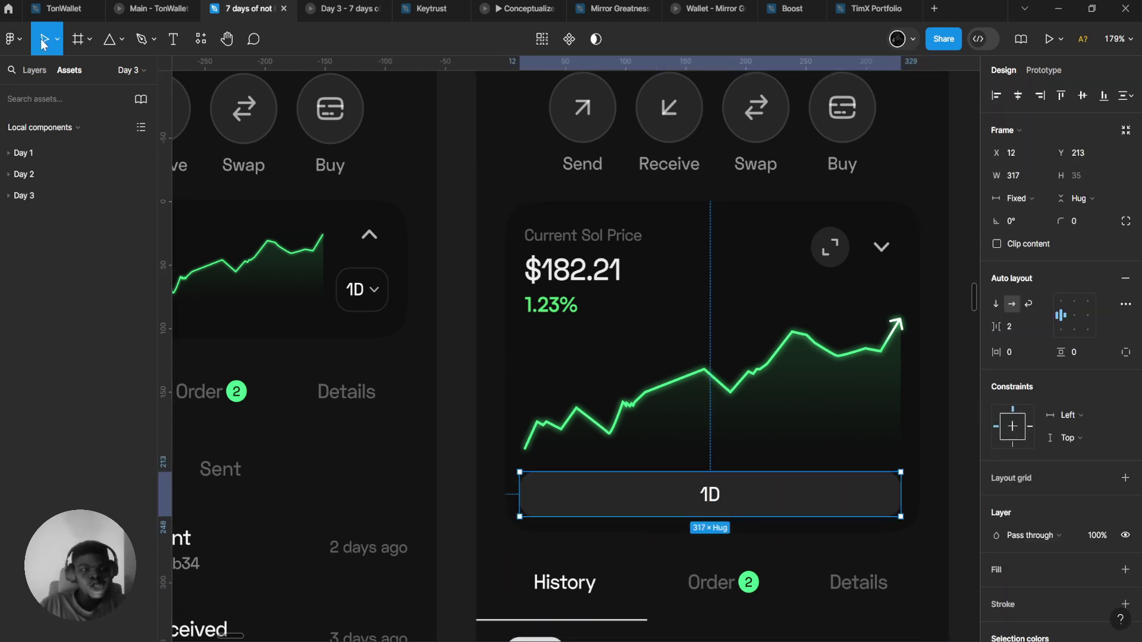
{"action": "left_click", "coordinate": [34, 70]}
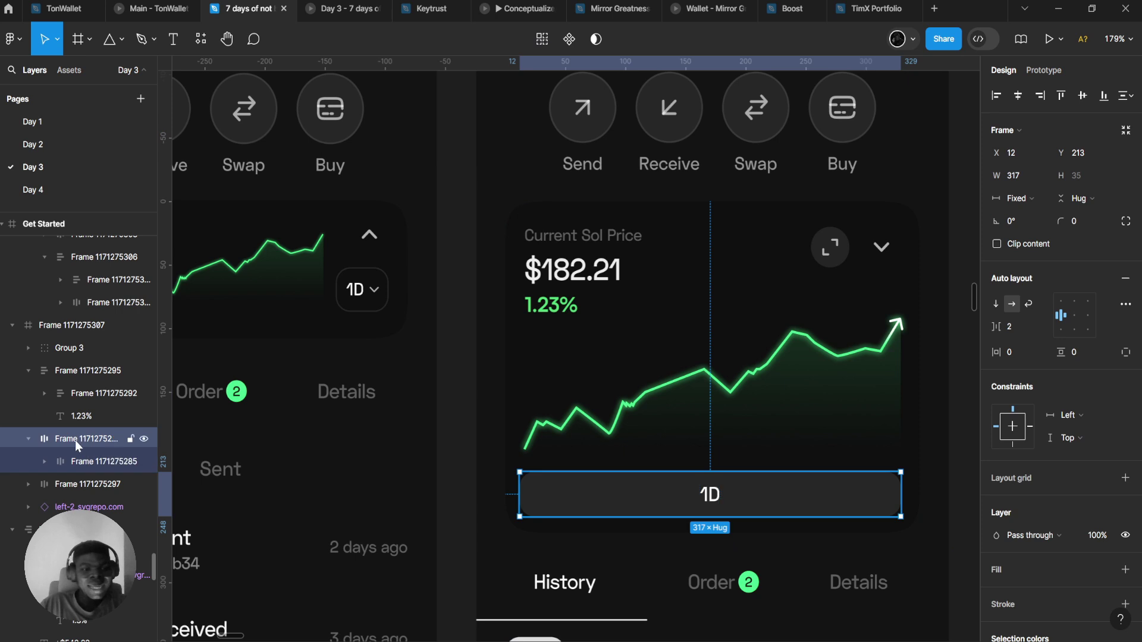
{"action": "left_click_drag", "start_coordinate": [522, 504], "coordinate": [863, 507]}
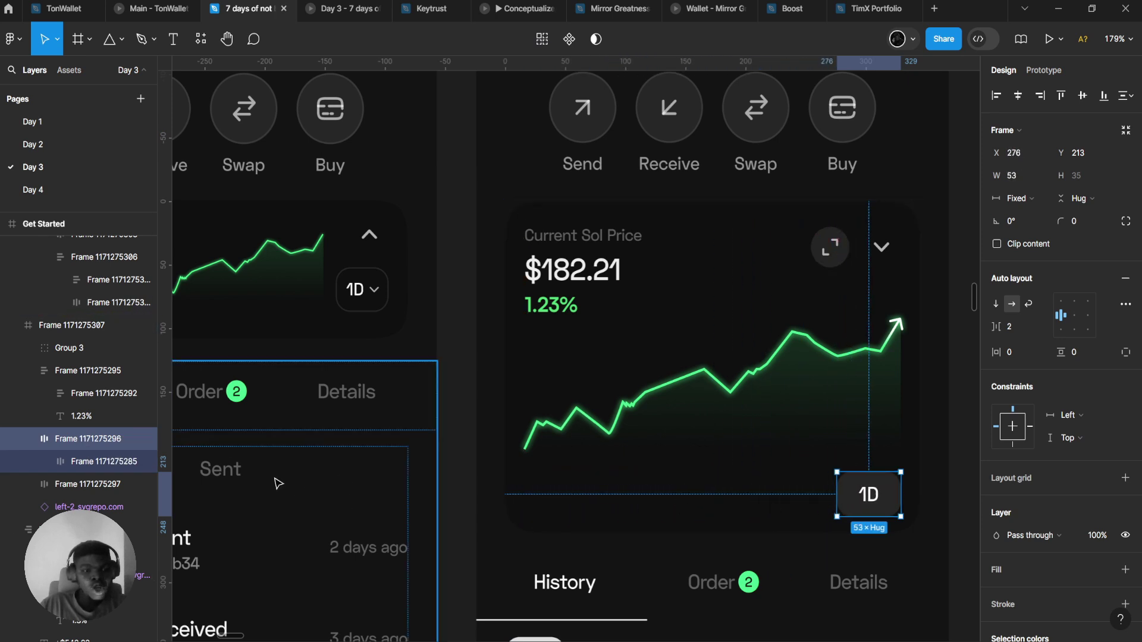
{"action": "key", "text": "ctrl+z"}
- Check the 1D option's inner frame and its parent row frame in the layer structure
{"action": "left_click", "coordinate": [88, 458]}
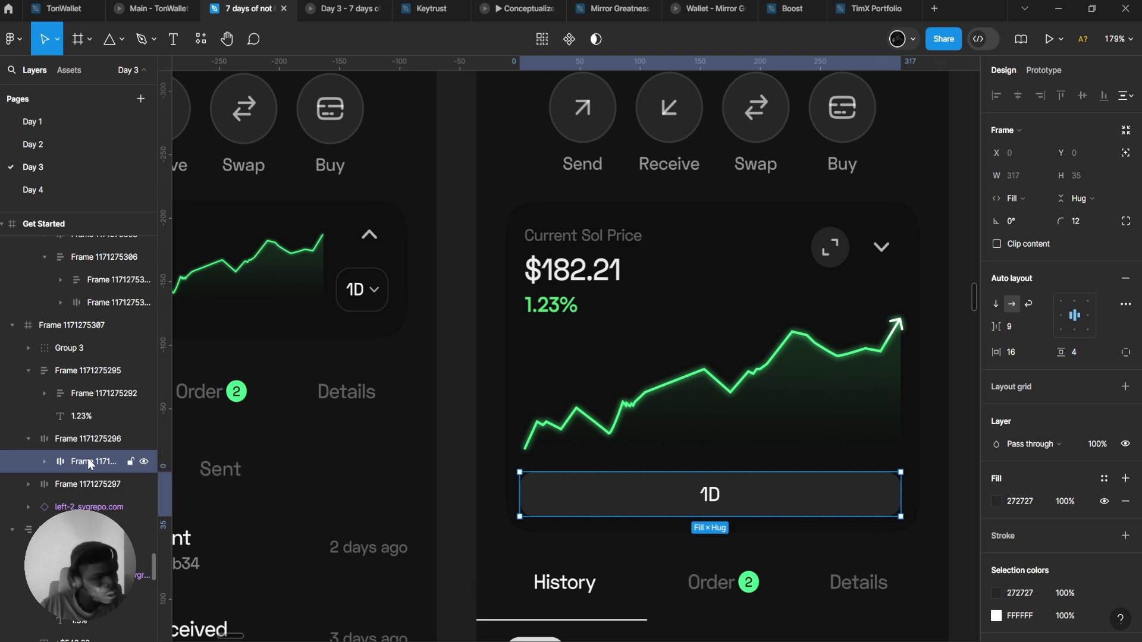
{"action": "left_click", "coordinate": [69, 420]}
{"action": "left_click", "coordinate": [91, 444]}
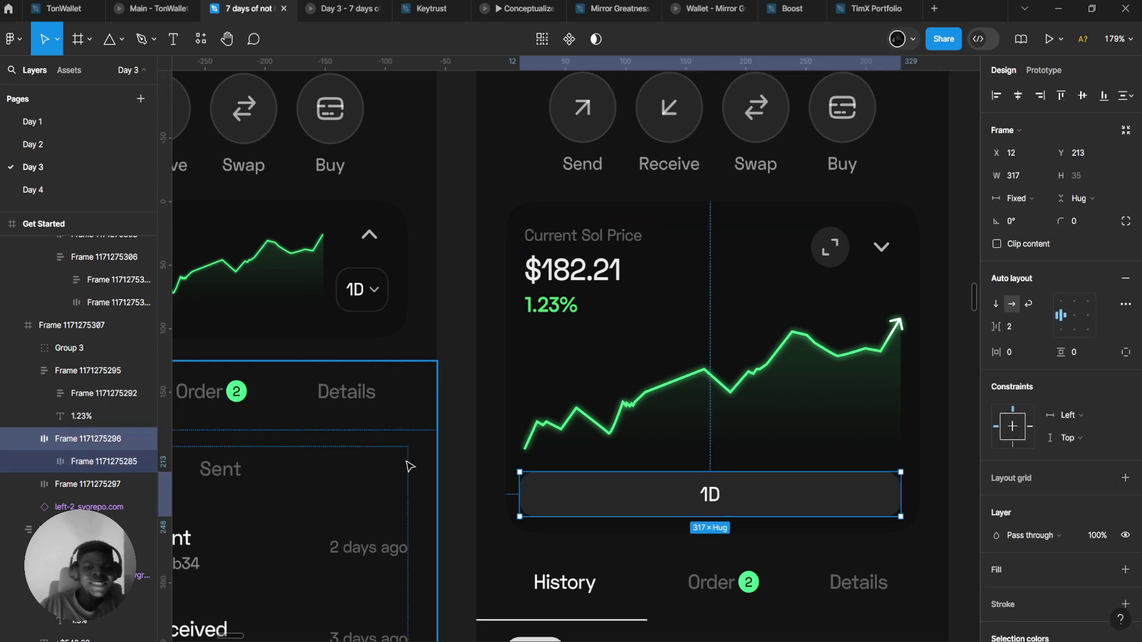
{"action": "left_click", "coordinate": [514, 525]}
{"action": "left_click", "coordinate": [545, 561]}
- Undo the deletion of the 1H, 1W, 1M, 1Y and All time-range options
{"action": "key", "text": "ctrl+z"}
{"action": "key", "text": "ctrl+z"}
{"action": "key", "text": "ctrl+z"}
{"action": "key", "text": "ctrl+z"}
{"action": "key", "text": "ctrl+z"}
{"action": "key", "text": "ctrl+z"}
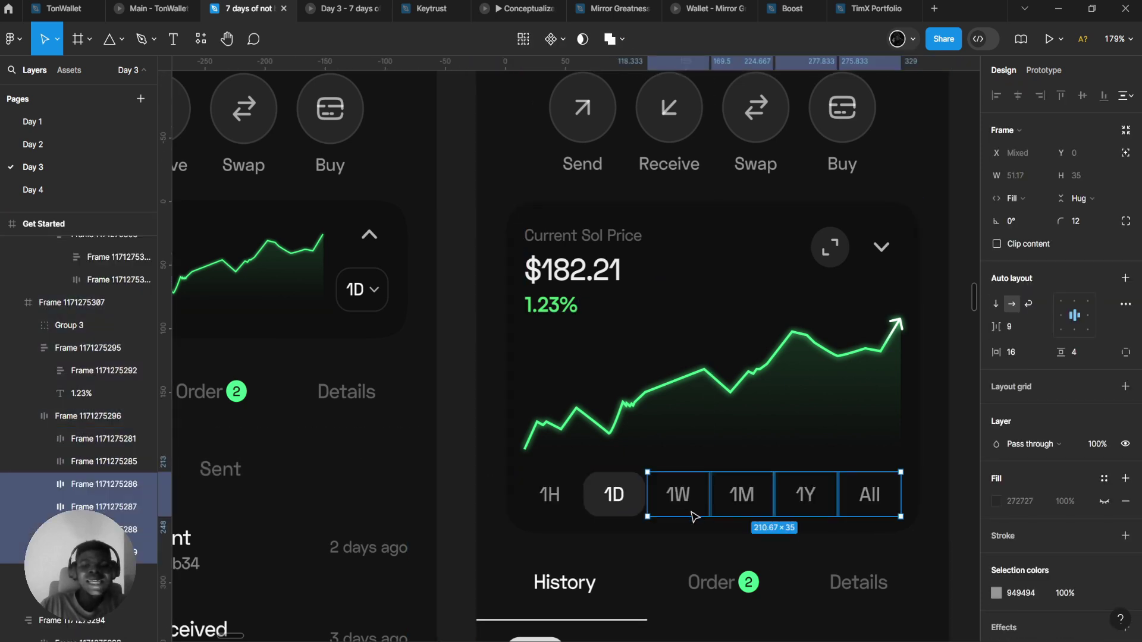
- Inspect the 1W option's sizing and the collapsed card's 1D dropdown, and check the prototype preview again
{"action": "left_click", "coordinate": [692, 515]}
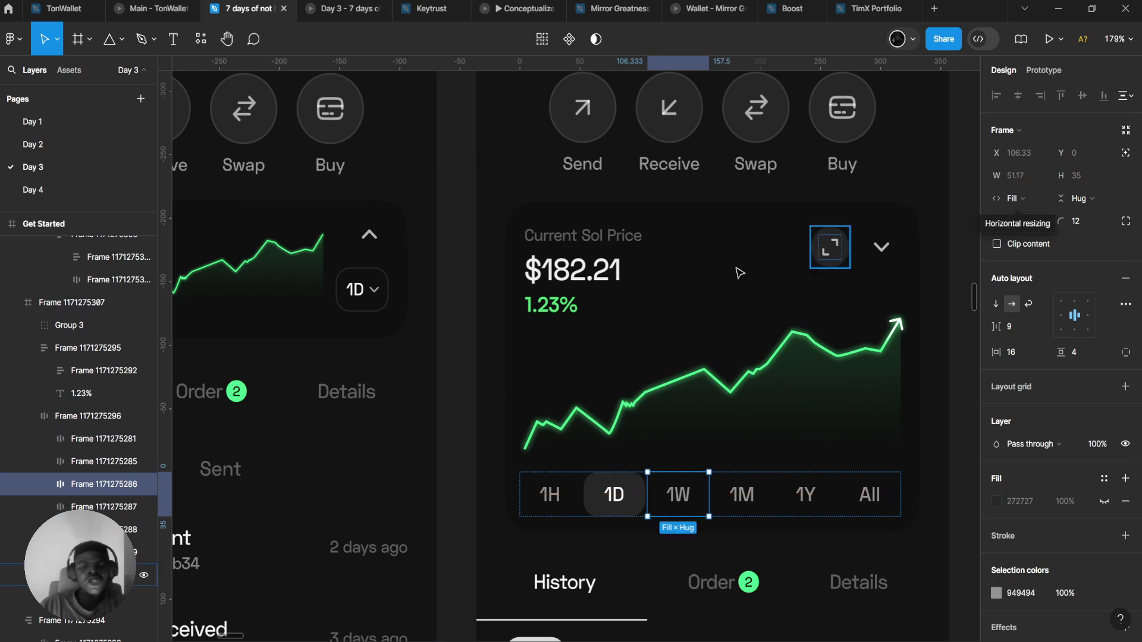
{"action": "left_click", "coordinate": [357, 289]}
{"action": "double_click", "coordinate": [357, 290]}
{"action": "left_click", "coordinate": [321, 9]}
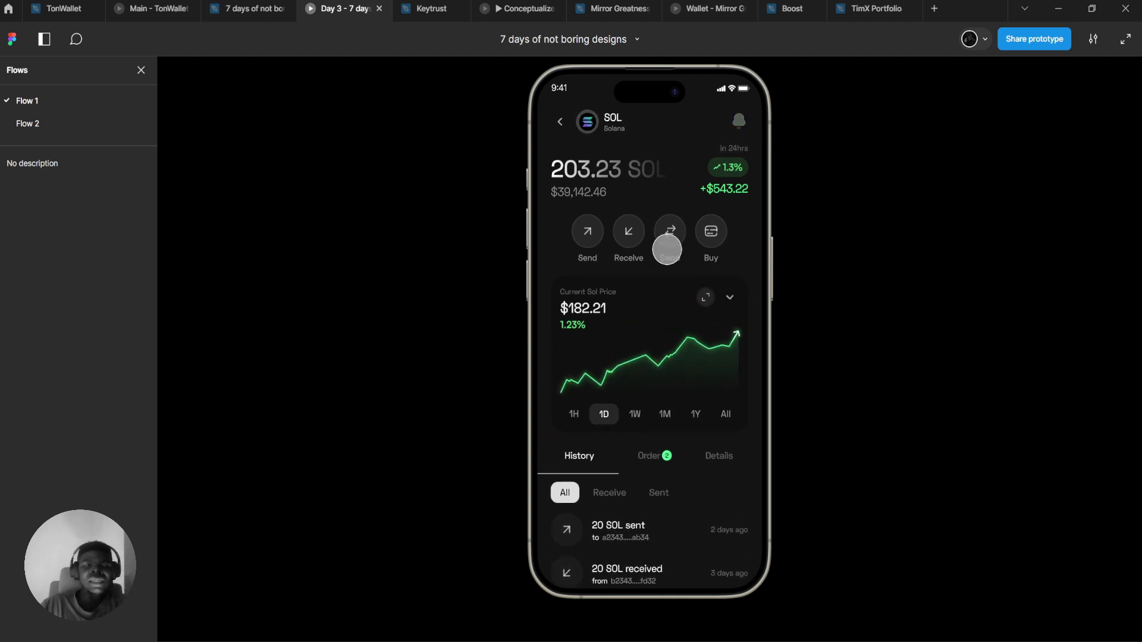
{"action": "left_click", "coordinate": [248, 8]}
- Examine the expanded card's price chart group up close, including the glowing arrow at the end of the line
{"action": "double_click", "coordinate": [766, 392]}
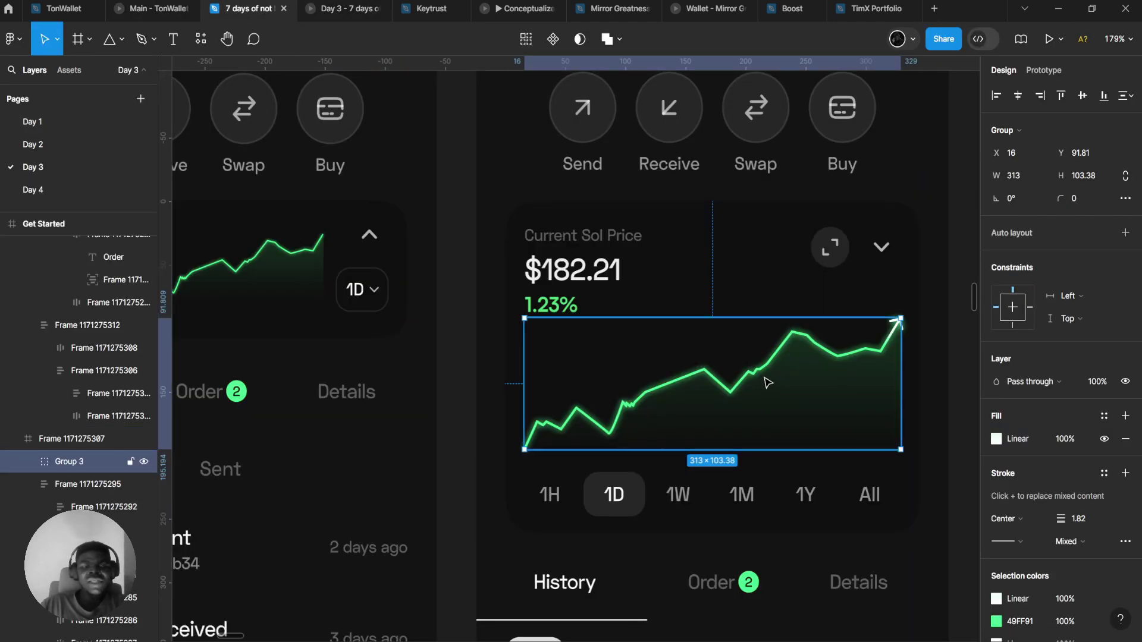
{"action": "scroll", "coordinate": [765, 391], "scroll_direction": "up", "scroll_amount": 1}
{"action": "scroll", "coordinate": [772, 393], "scroll_direction": "up", "scroll_amount": 2}
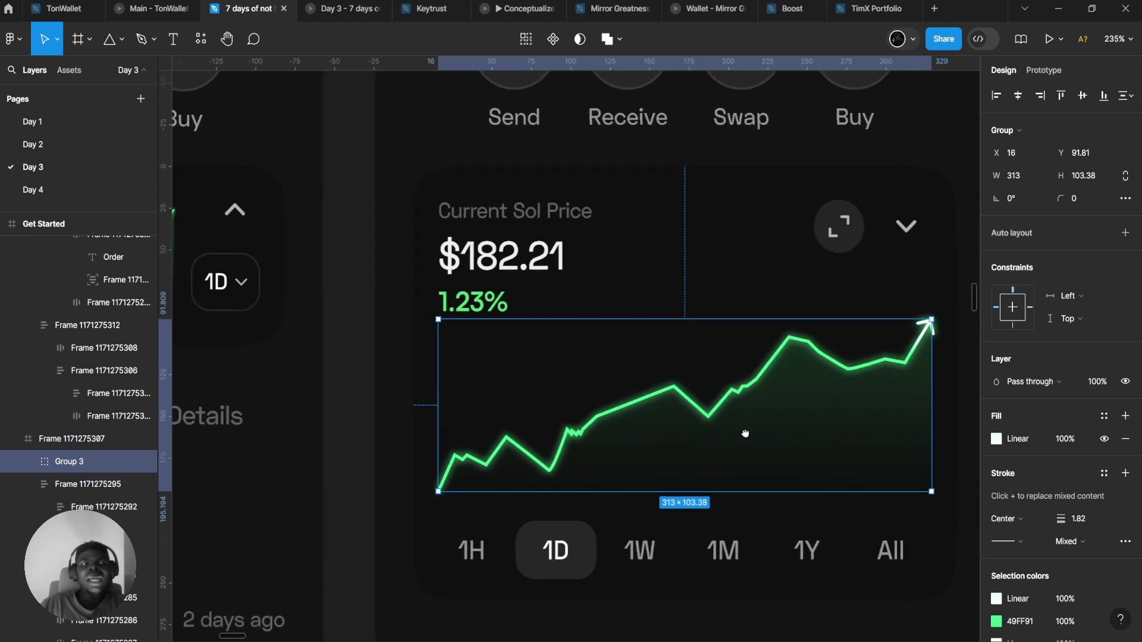
{"action": "scroll", "coordinate": [765, 431], "scroll_direction": "up", "scroll_amount": 3}
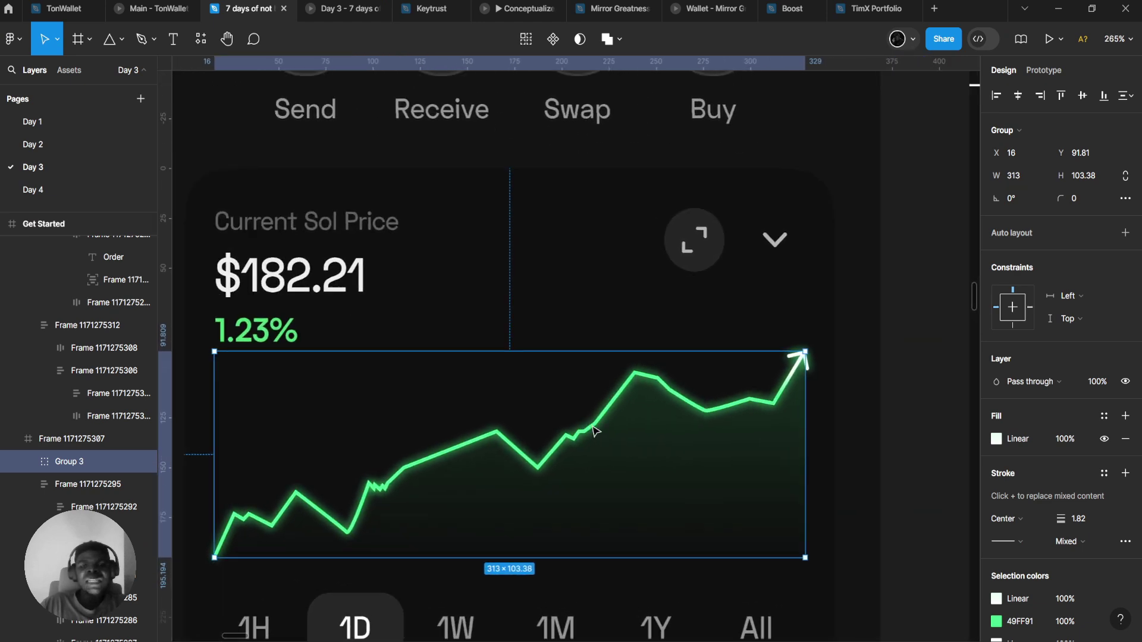
{"action": "scroll", "coordinate": [675, 256], "scroll_direction": "down", "scroll_amount": 3}
{"action": "left_click", "coordinate": [703, 280]}
{"action": "scroll", "coordinate": [770, 293], "scroll_direction": "up", "scroll_amount": 8}
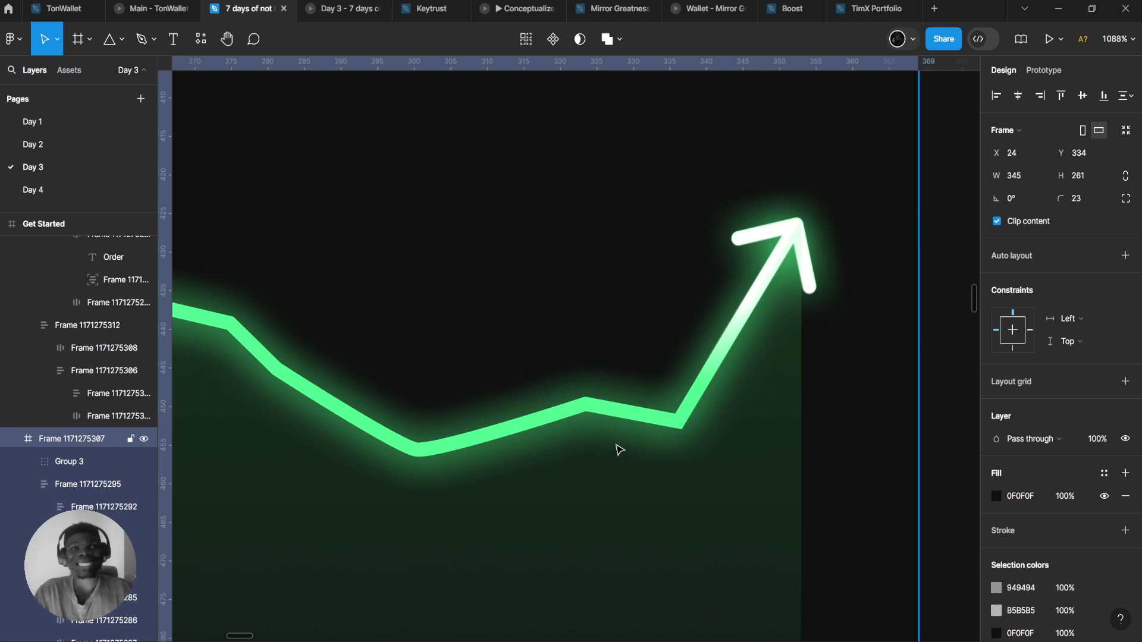
{"action": "scroll", "coordinate": [716, 334], "scroll_direction": "down", "scroll_amount": 3}
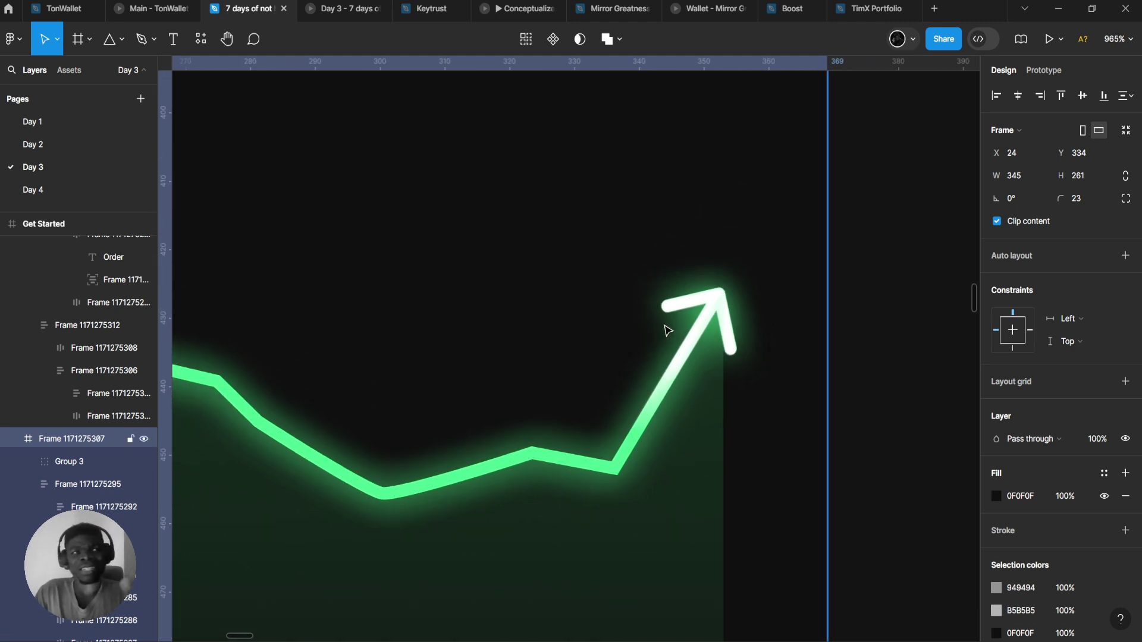
{"action": "scroll", "coordinate": [767, 357], "scroll_direction": "up", "scroll_amount": 2}
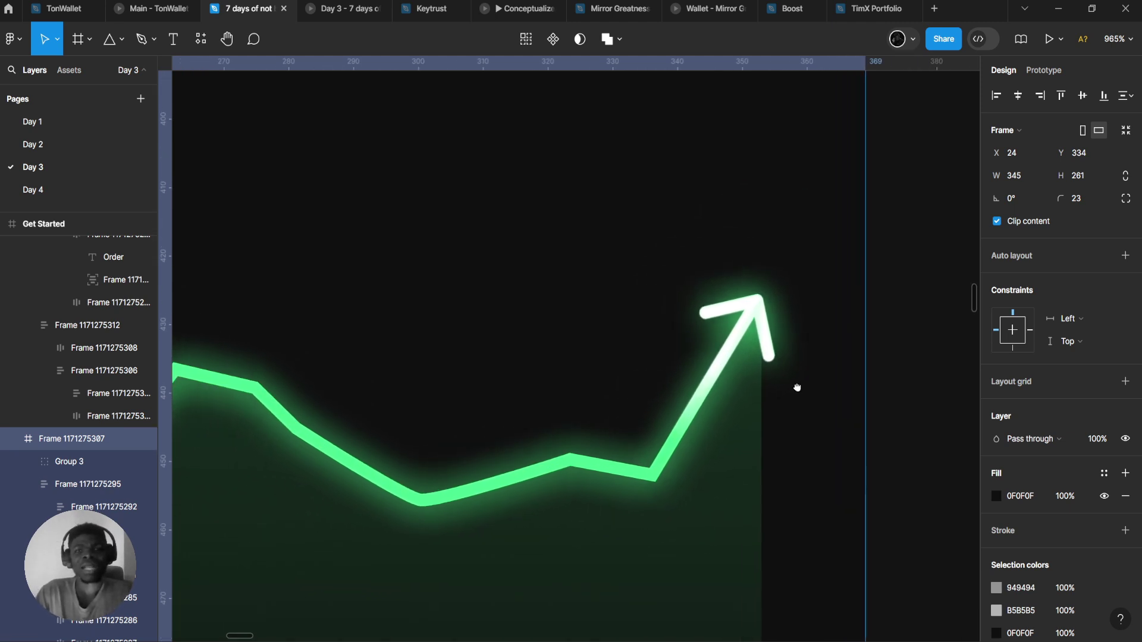
- Select the arrow line at the chart's end and examine its stroke, layer blur and arrowhead overlap in detail
{"action": "double_click", "coordinate": [755, 315]}
{"action": "scroll", "coordinate": [756, 316], "scroll_direction": "up", "scroll_amount": 3}
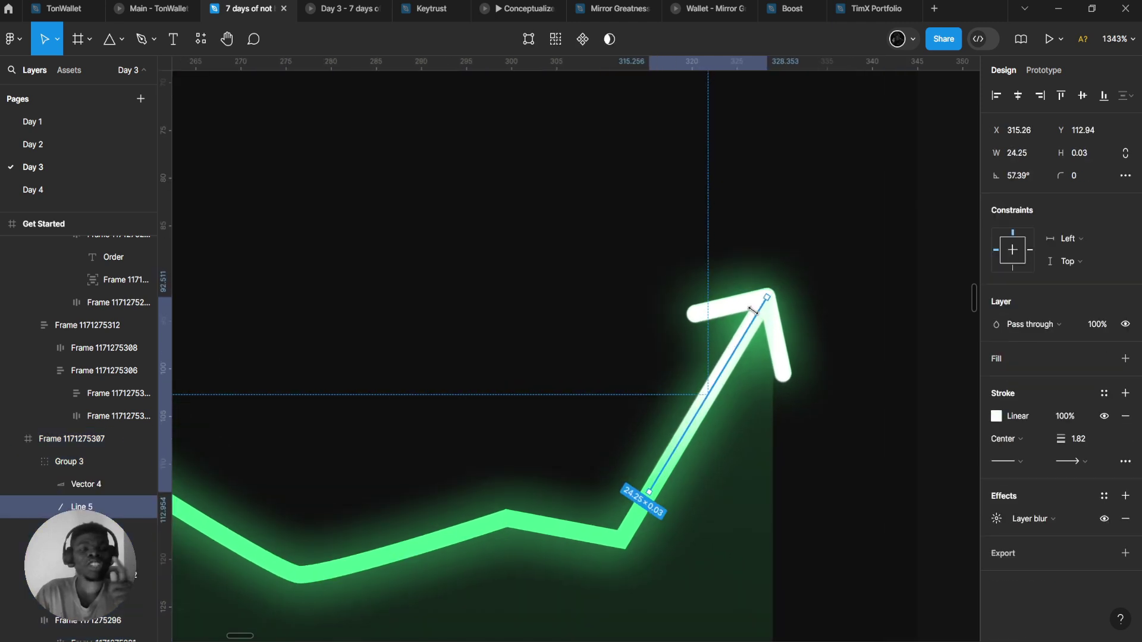
{"action": "scroll", "coordinate": [752, 310], "scroll_direction": "up", "scroll_amount": 2}
{"action": "left_click", "coordinate": [605, 365]}
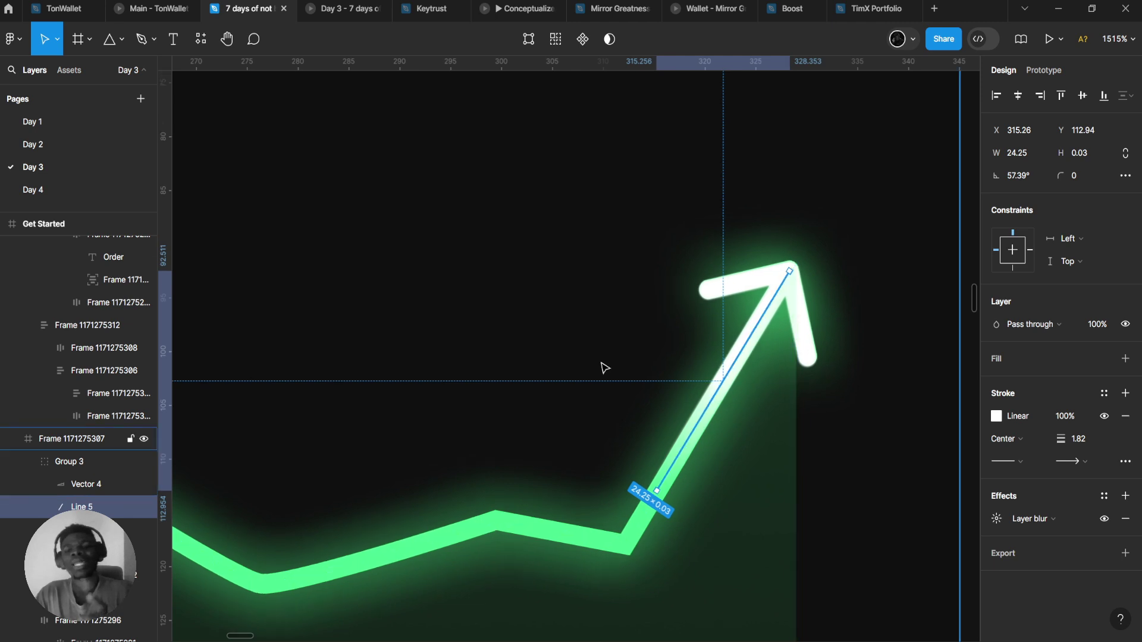
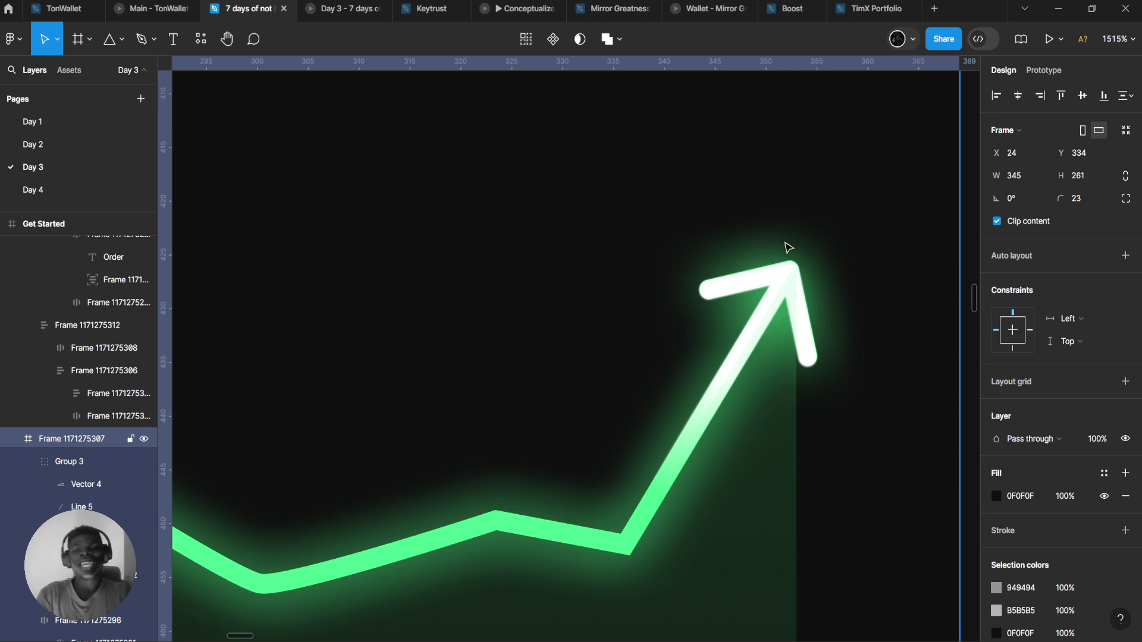
{"action": "scroll", "coordinate": [755, 440], "scroll_direction": "down", "scroll_amount": 10}
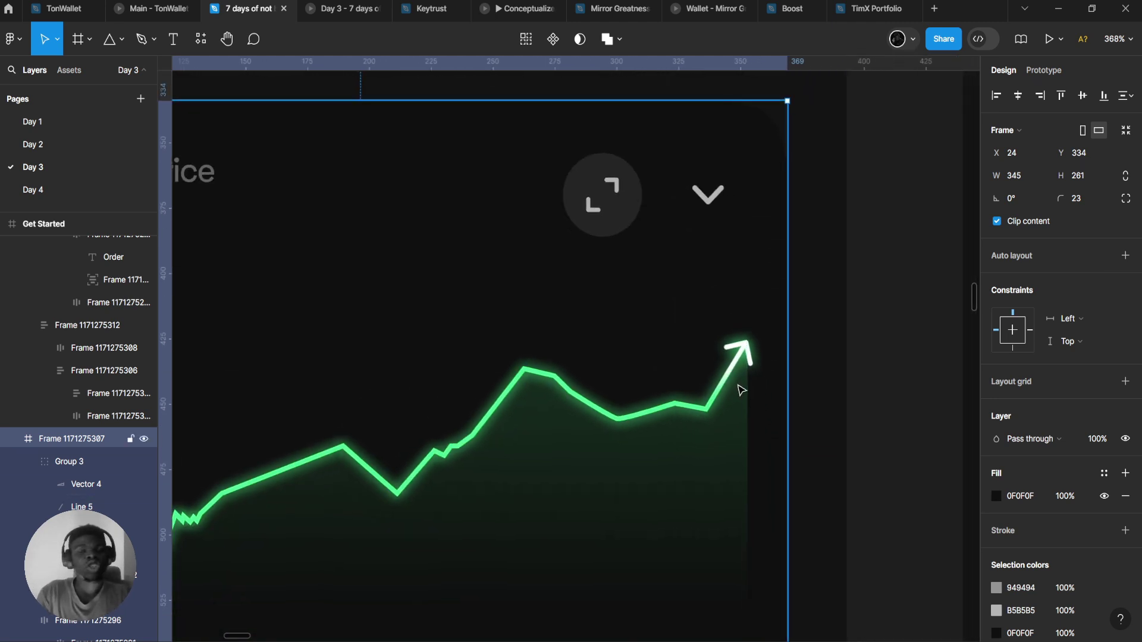
{"action": "scroll", "coordinate": [743, 387], "scroll_direction": "up", "scroll_amount": 15}
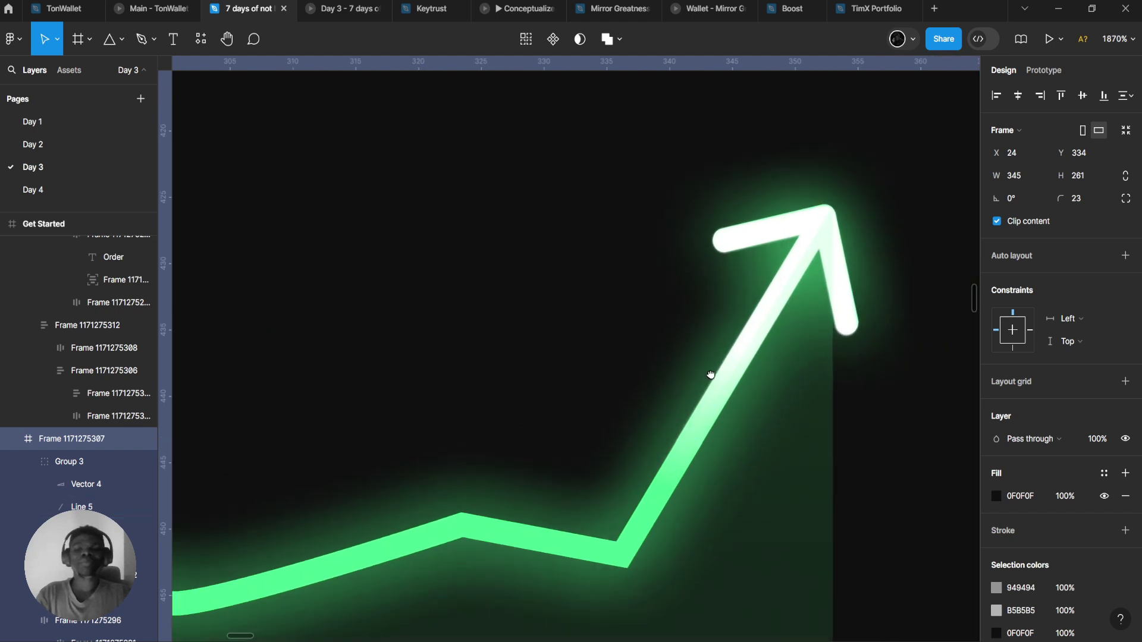
{"action": "scroll", "coordinate": [649, 294], "scroll_direction": "up", "scroll_amount": 3}
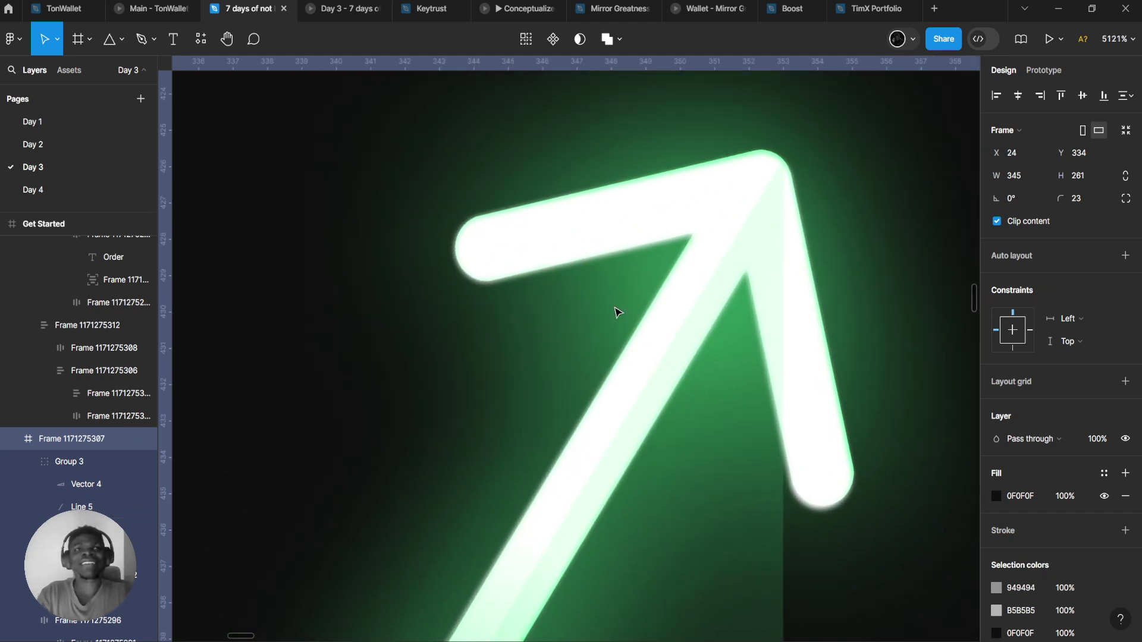
- Shift the white arrow line off the green chart line to compare the two, and undo the move
{"action": "left_click", "coordinate": [725, 244]}
{"action": "scroll", "coordinate": [726, 244], "scroll_direction": "down", "scroll_amount": 5}
{"action": "double_click", "coordinate": [723, 241]}
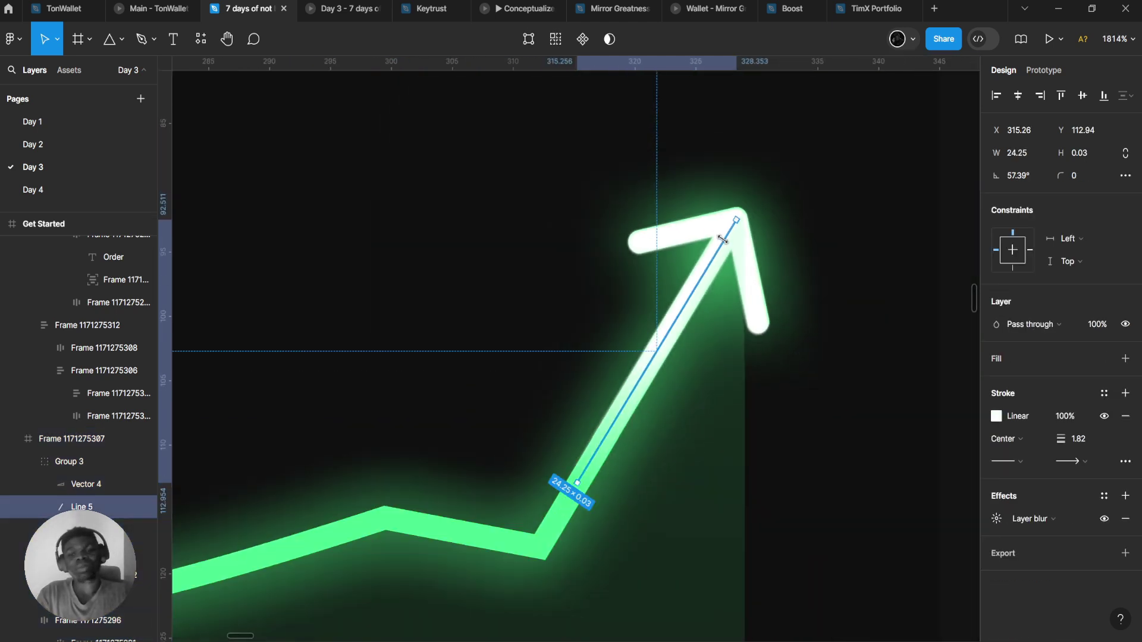
{"action": "left_click_drag", "start_coordinate": [714, 291], "coordinate": [744, 279]}
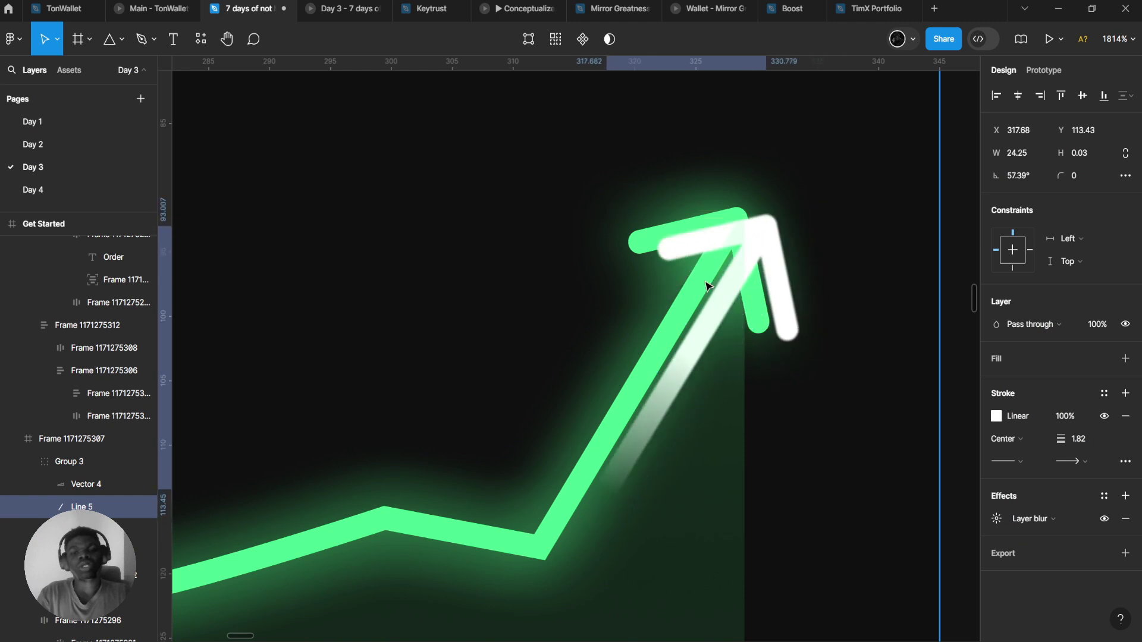
{"action": "key", "text": "ctrl+z"}
- Draw a straight Pen path along the arrow's shaft, from its lower end to the arrow tip
{"action": "left_click", "coordinate": [134, 44]}
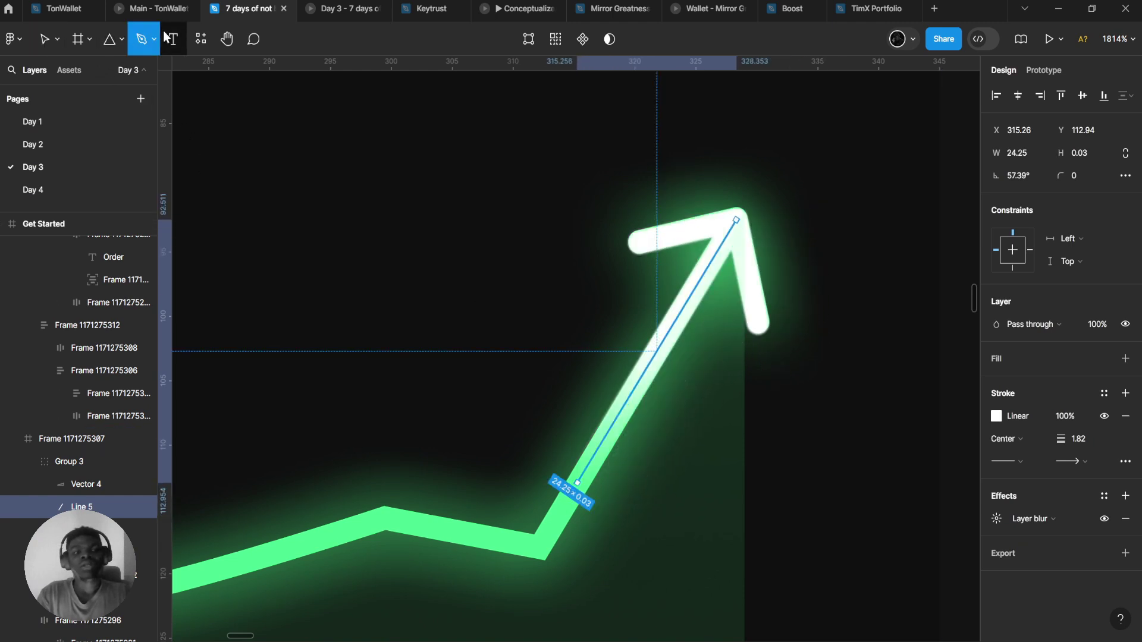
{"action": "scroll", "coordinate": [566, 286], "scroll_direction": "up", "scroll_amount": 1}
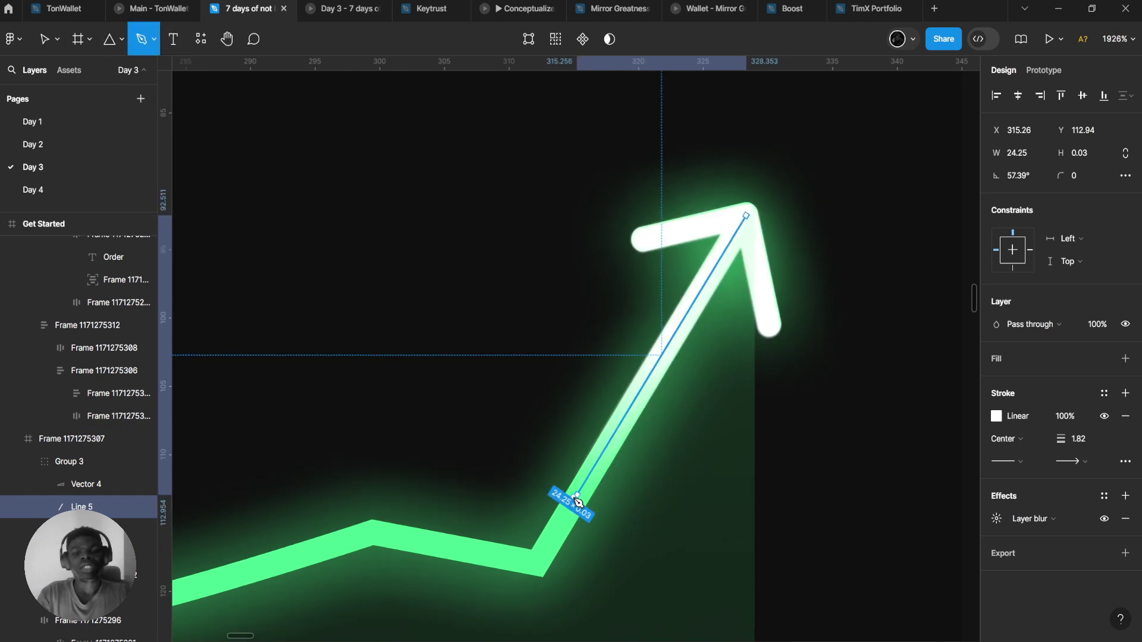
{"action": "left_click", "coordinate": [576, 497]}
{"action": "left_click", "coordinate": [748, 212]}
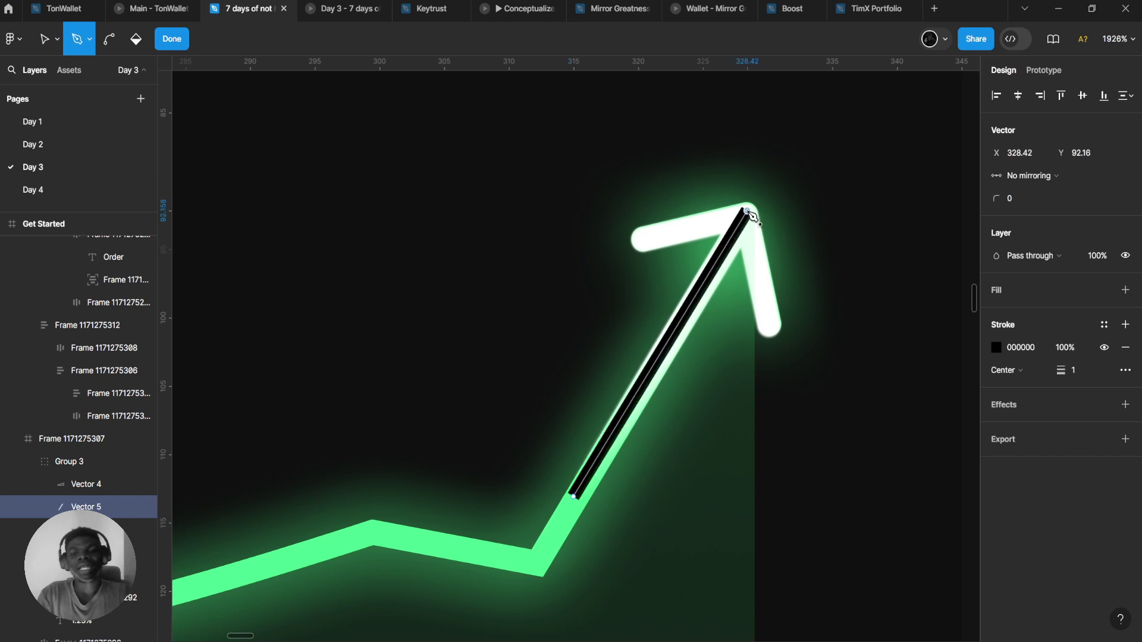
{"action": "key", "text": "Escape"}
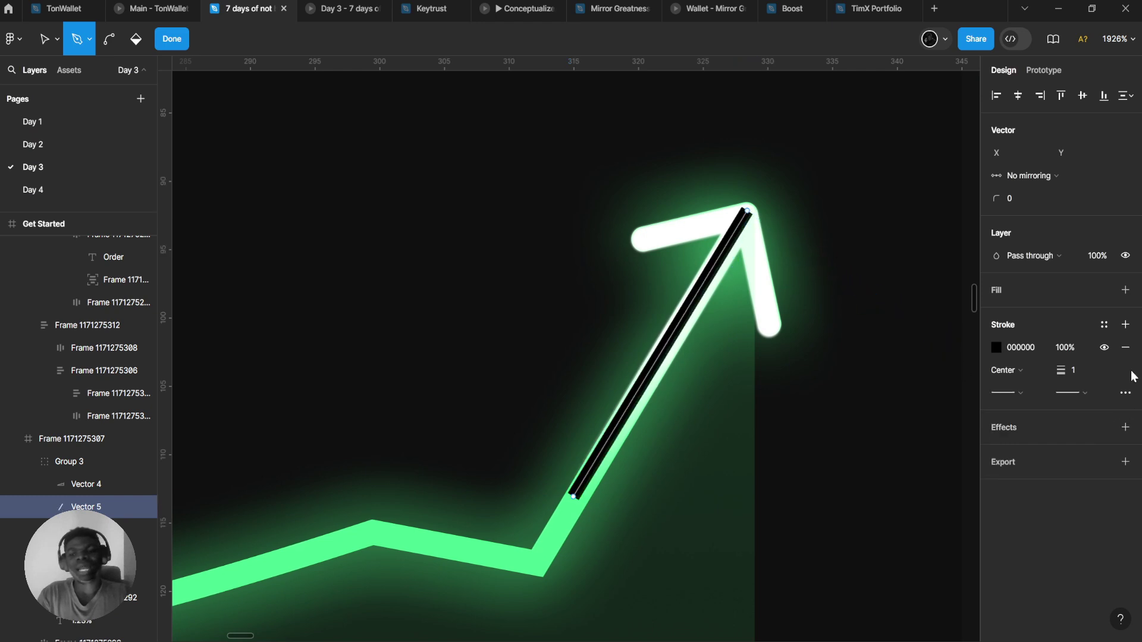
- Give the new path an arrowhead at its end point and set its stroke weight to 2
{"action": "left_click", "coordinate": [1083, 395]}
{"action": "left_click", "coordinate": [1024, 414]}
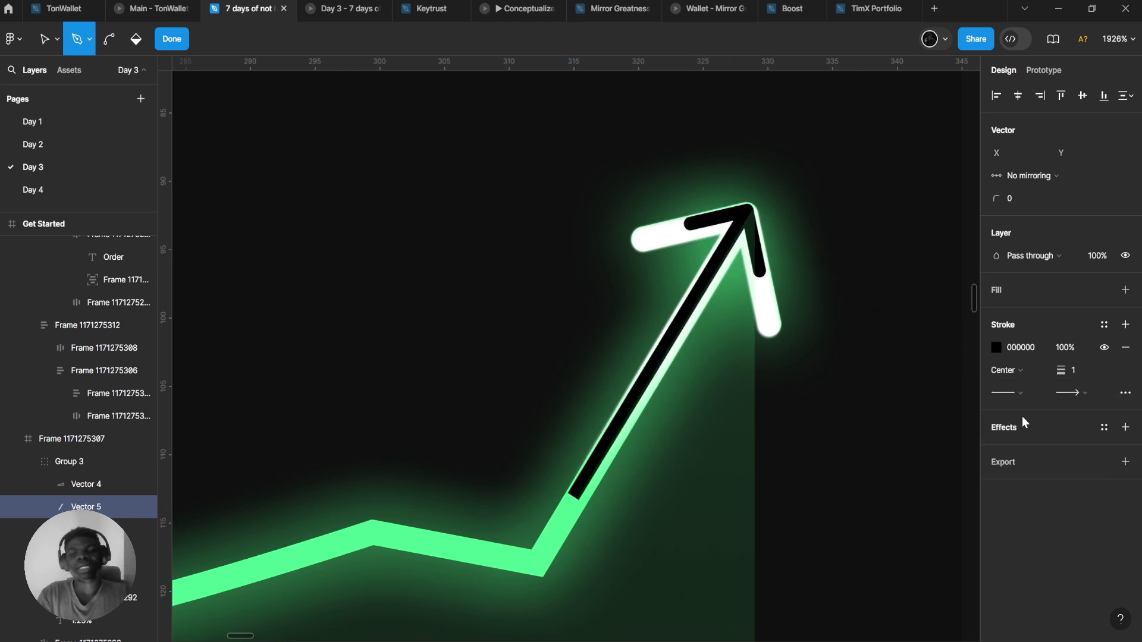
{"action": "left_click_drag", "start_coordinate": [1066, 364], "coordinate": [1065, 373]}
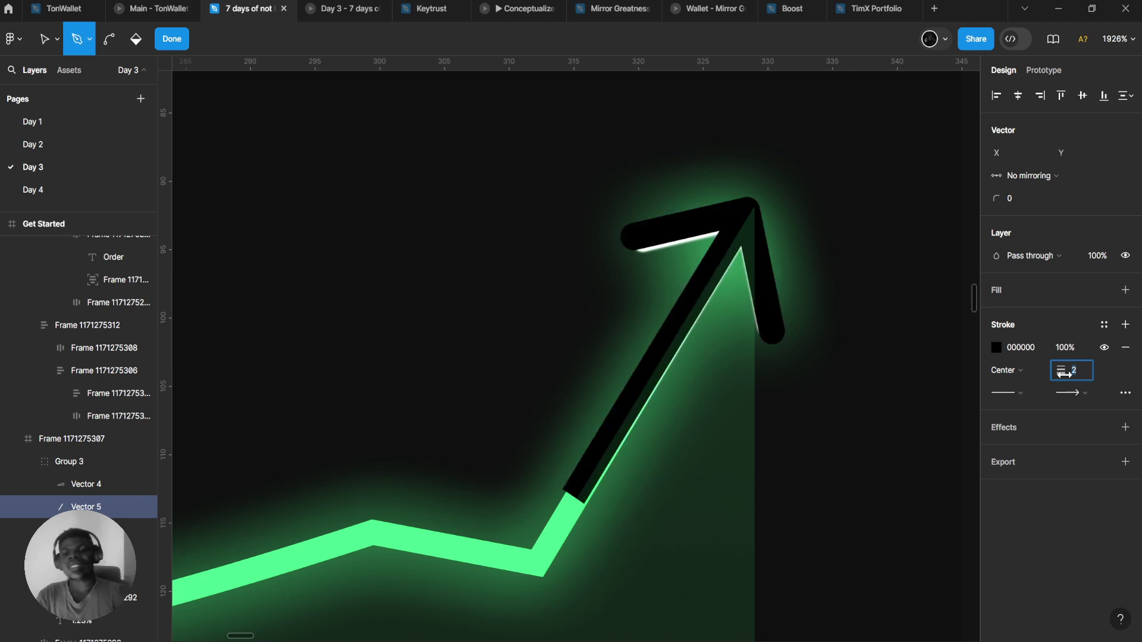
- Change the path's stroke to a linear gradient running from the shaft's lower end to the arrow tip
{"action": "left_click", "coordinate": [996, 347]}
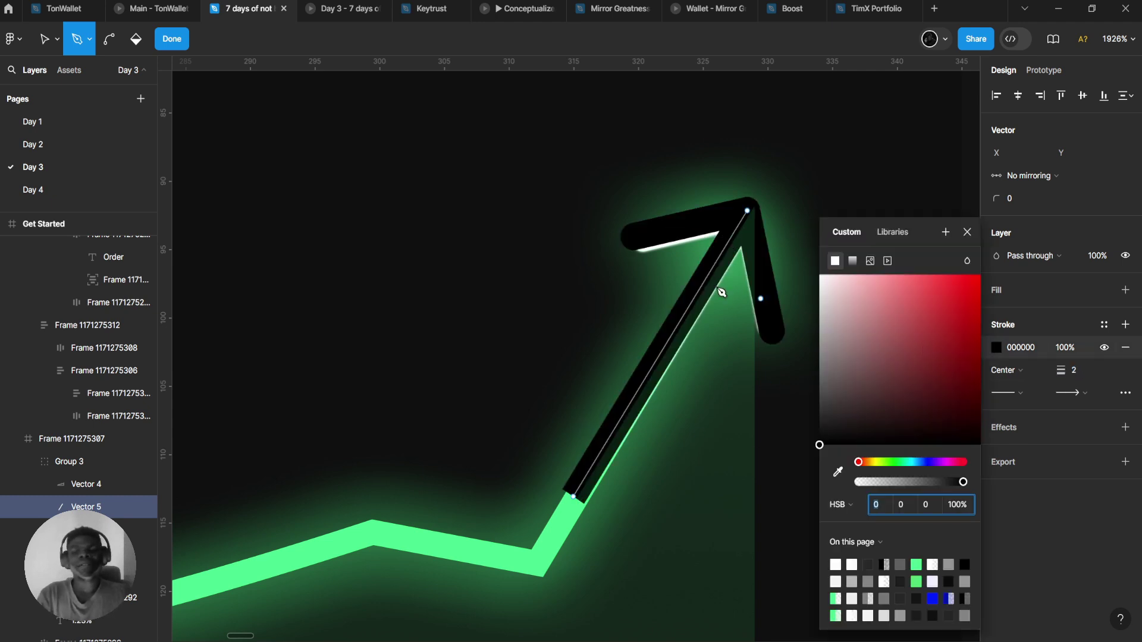
{"action": "left_click", "coordinate": [853, 262]}
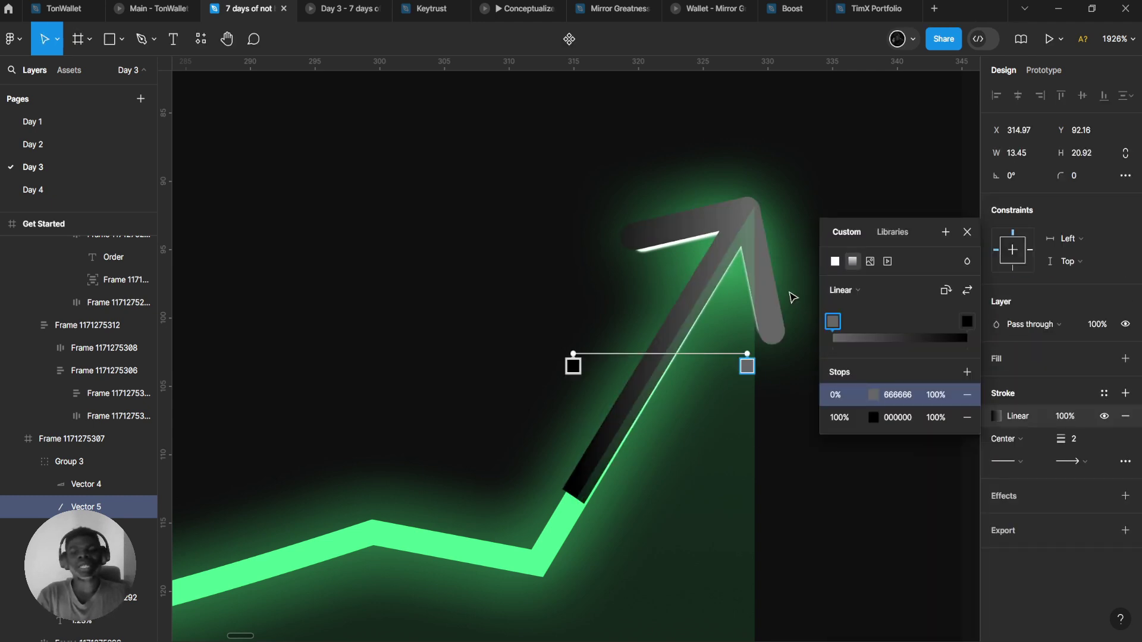
{"action": "left_click_drag", "start_coordinate": [749, 335], "coordinate": [577, 506]}
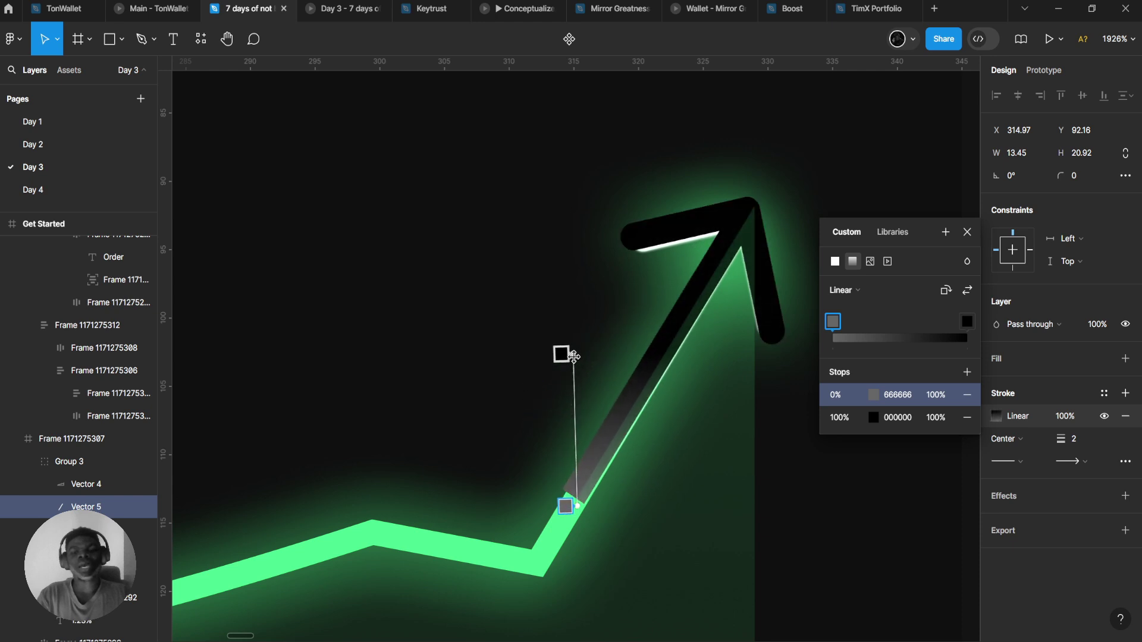
{"action": "left_click_drag", "start_coordinate": [572, 355], "coordinate": [758, 195]}
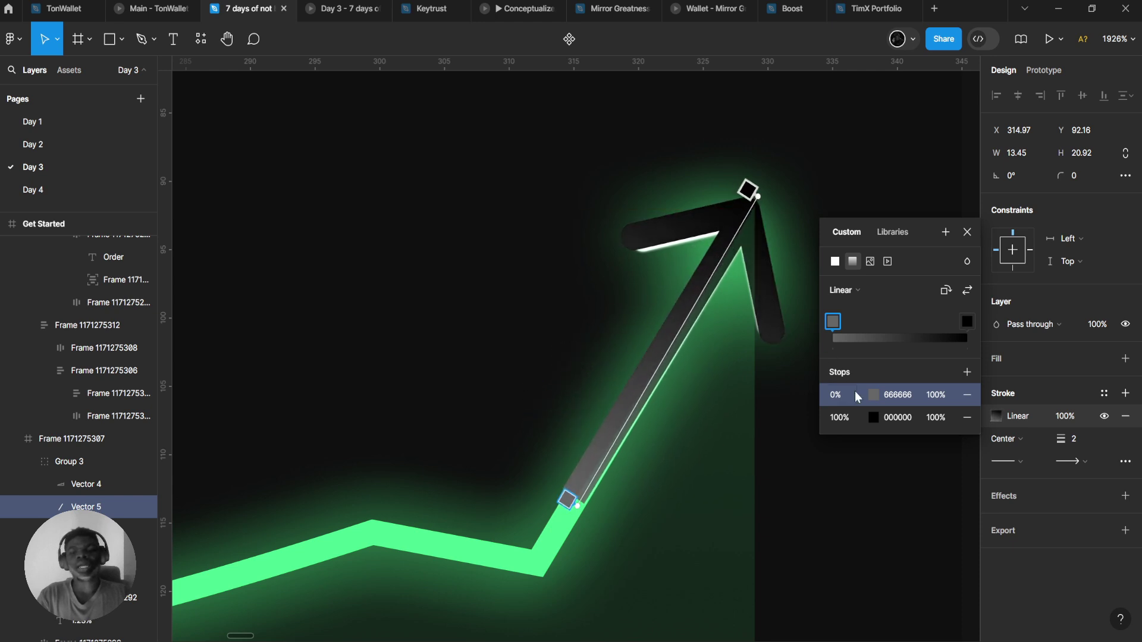
- Set both gradient stops to white FFFFFF, with 0% opacity at the lower end and 100% at the tip
{"action": "left_click", "coordinate": [872, 398]}
{"action": "left_click_drag", "start_coordinate": [741, 355], "coordinate": [656, 542]}
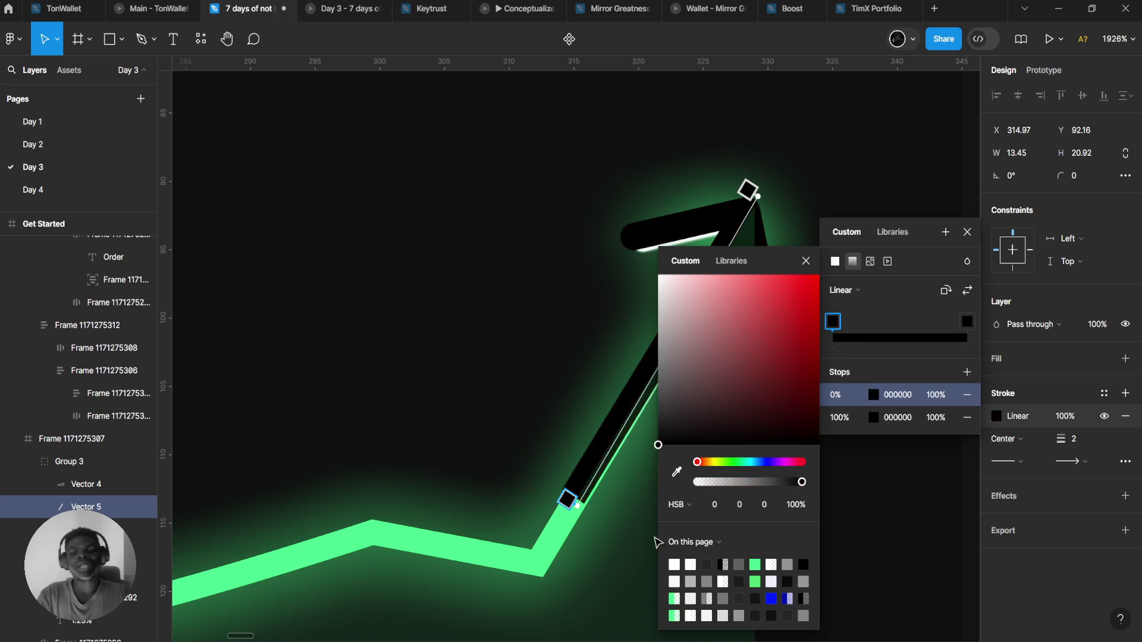
{"action": "left_click_drag", "start_coordinate": [719, 483], "coordinate": [694, 483]}
{"action": "left_click_drag", "start_coordinate": [661, 442], "coordinate": [476, 133]}
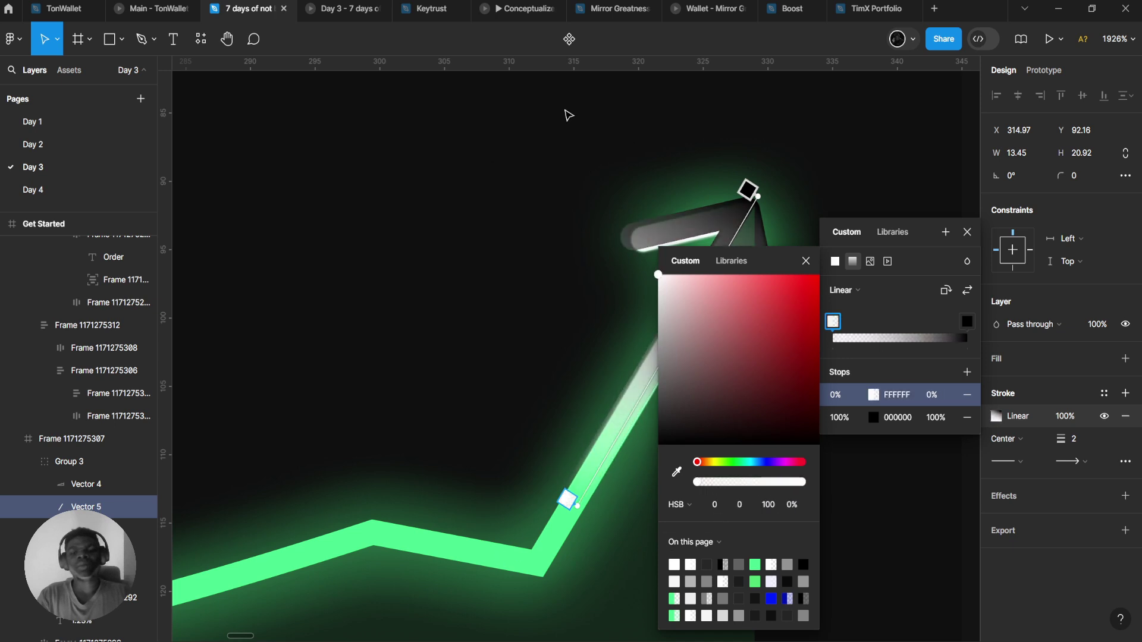
{"action": "scroll", "coordinate": [568, 114], "scroll_direction": "right", "scroll_amount": 5}
{"action": "left_click", "coordinate": [867, 416]}
{"action": "left_click_drag", "start_coordinate": [738, 369], "coordinate": [470, 144]}
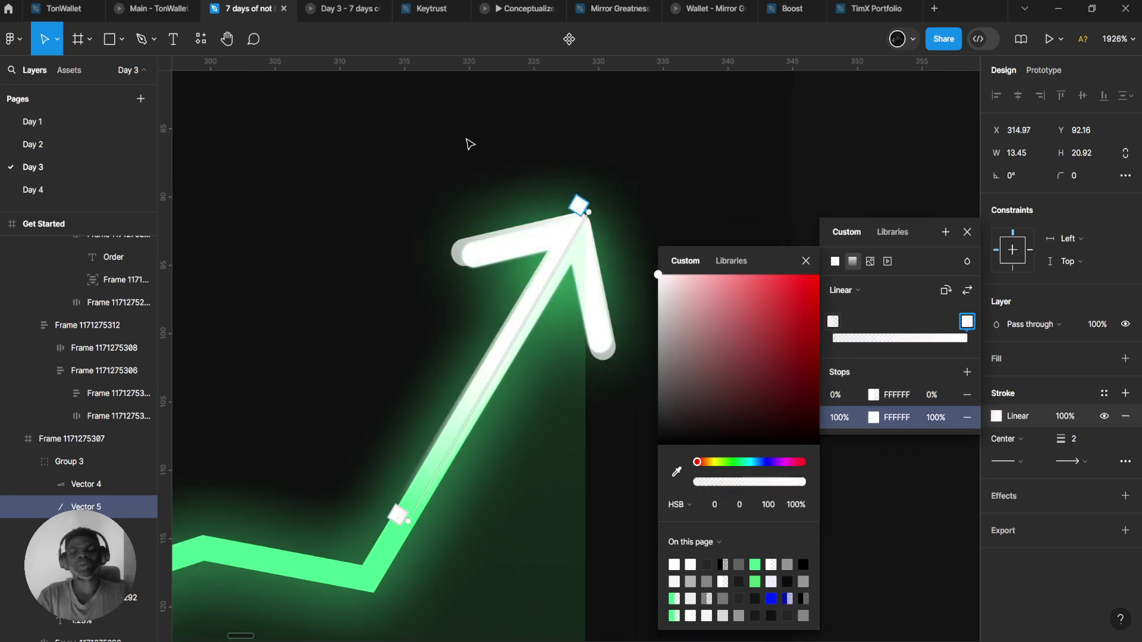
{"action": "left_click", "coordinate": [744, 245]}
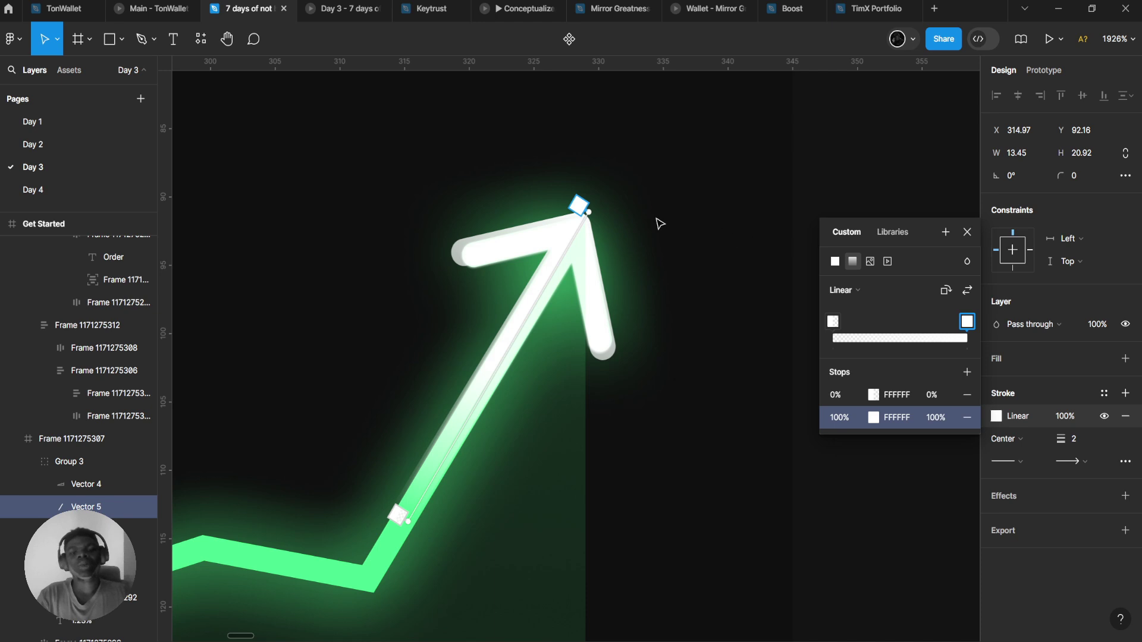
- Undo the gradient colour changes and delete the trial arrow path
{"action": "key", "text": "ctrl+z"}
{"action": "key", "text": "ctrl+z"}
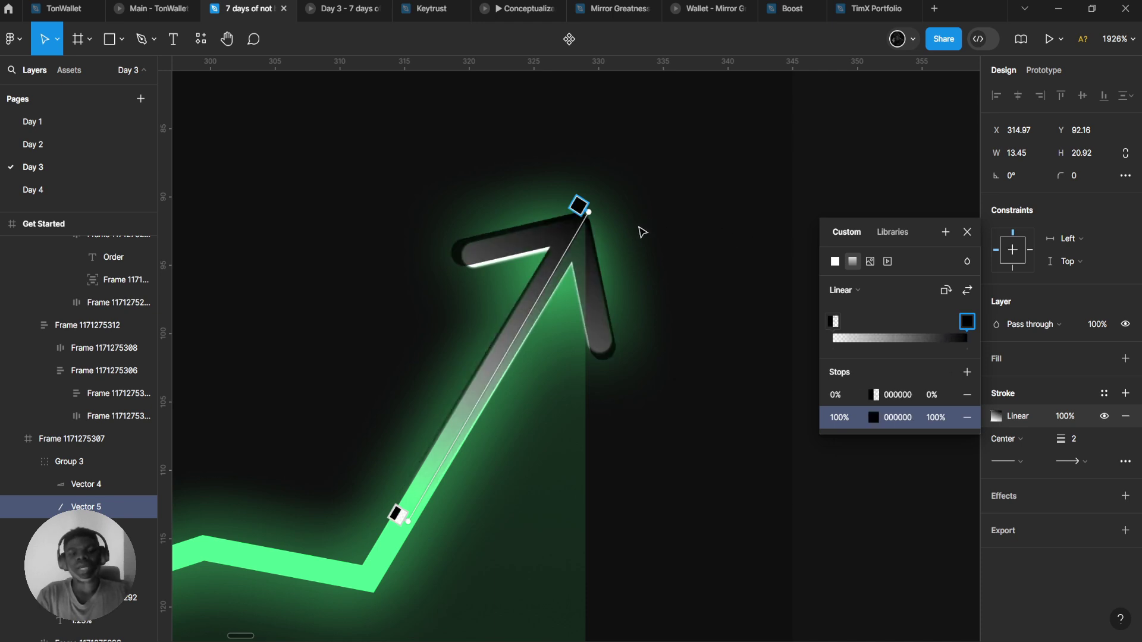
{"action": "key", "text": "ctrl+z"}
{"action": "key", "text": "Return"}
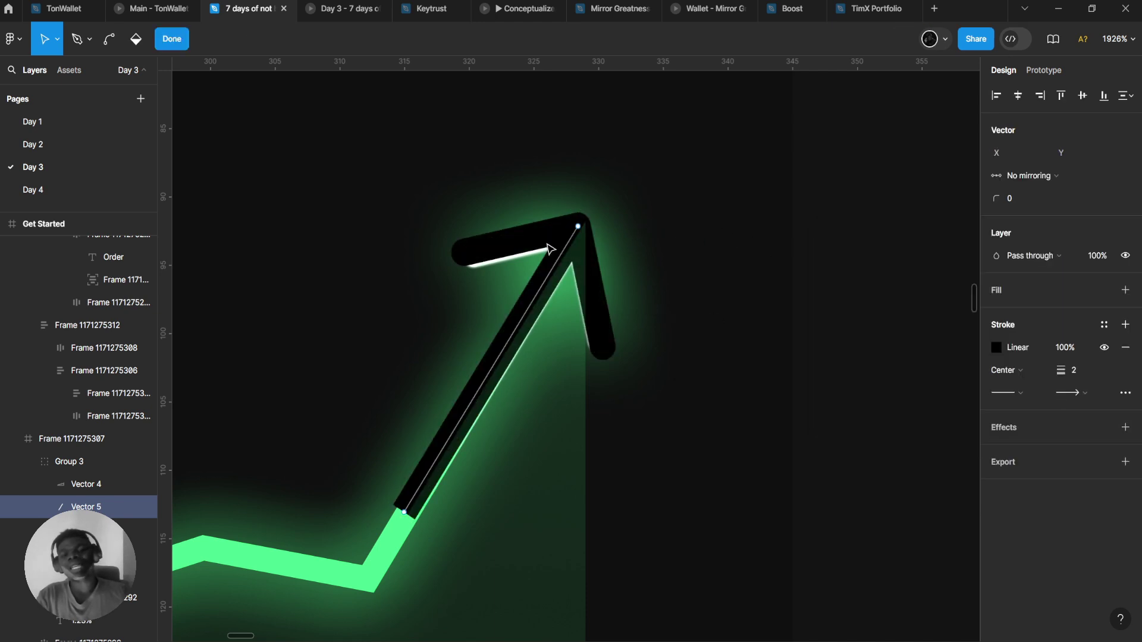
{"action": "key", "text": "Escape"}
{"action": "key", "text": "Delete"}
- Compare the original arrow line with its layer blur on and off, and check the blur amount and the overall chart
{"action": "double_click", "coordinate": [573, 241]}
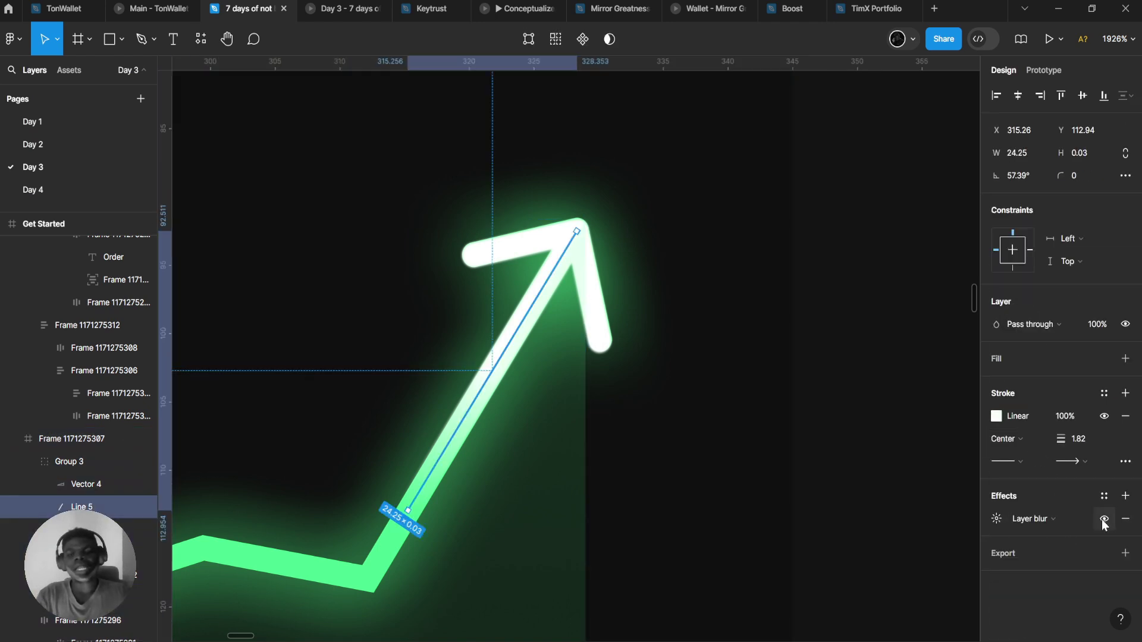
{"action": "left_click", "coordinate": [1102, 521]}
{"action": "left_click", "coordinate": [1102, 520]}
{"action": "left_click", "coordinate": [1100, 520]}
{"action": "left_click", "coordinate": [1099, 520]}
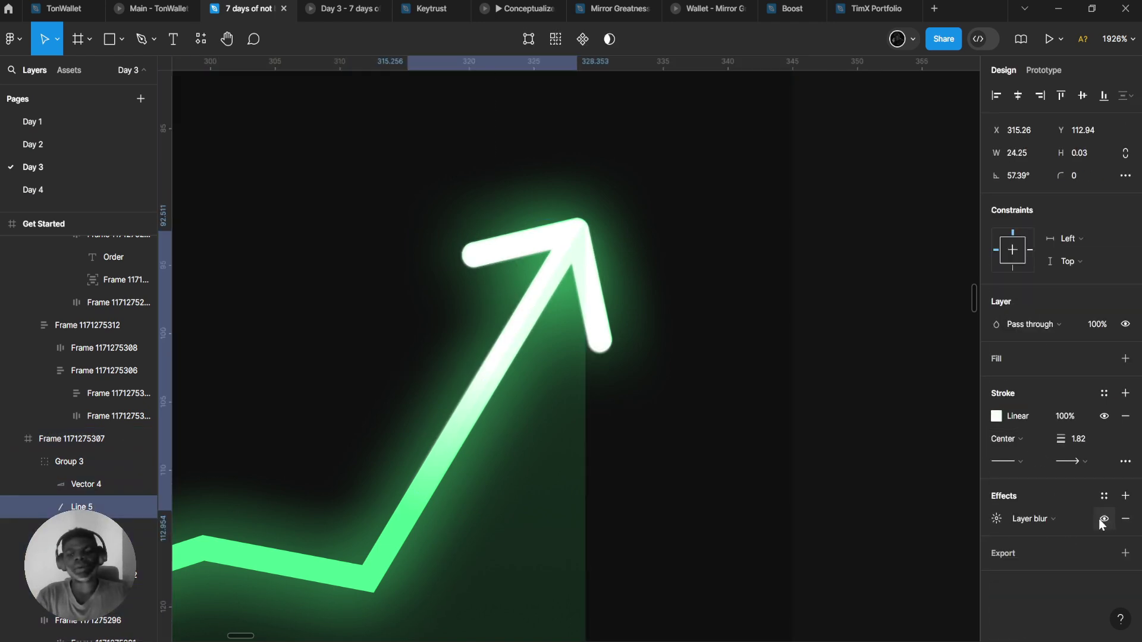
{"action": "left_click", "coordinate": [988, 519]}
{"action": "left_click", "coordinate": [859, 559]}
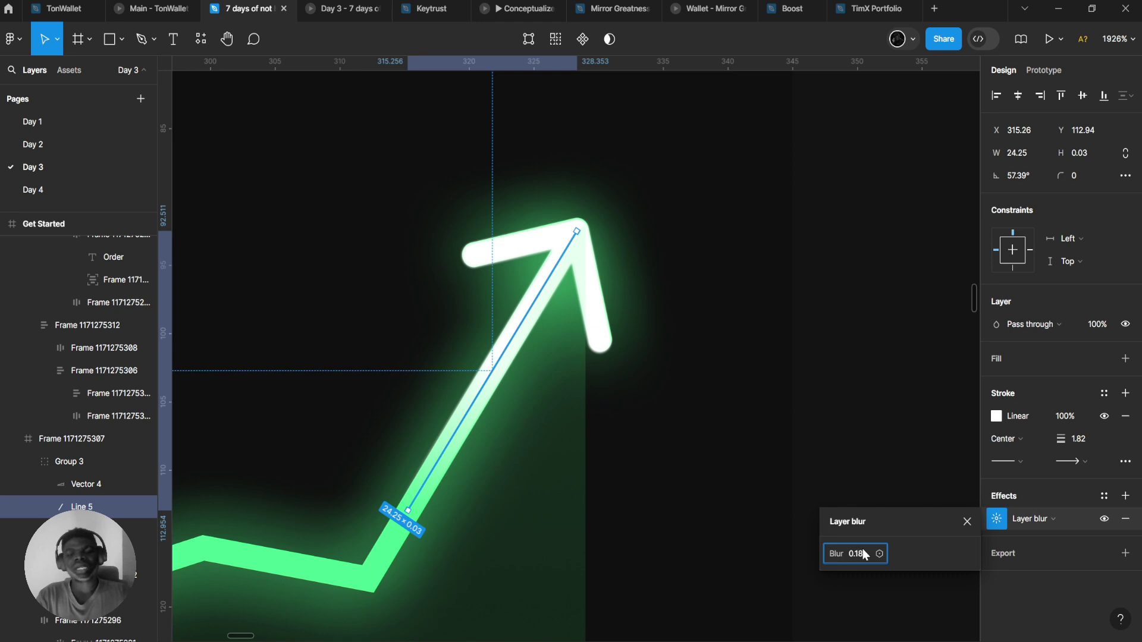
{"action": "left_click", "coordinate": [345, 8]}
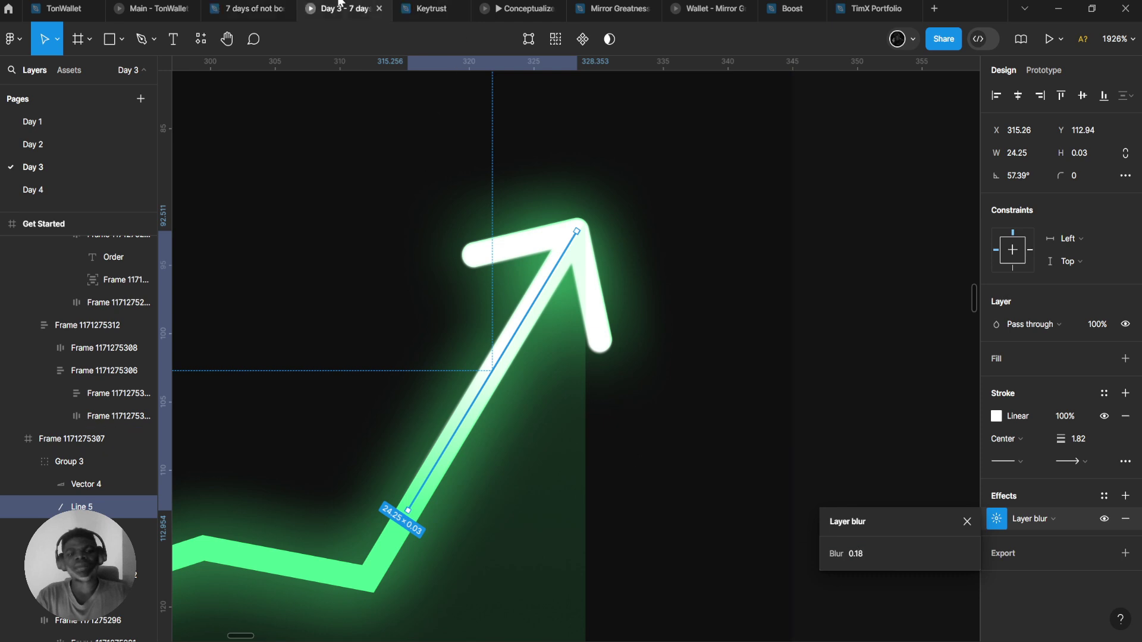
{"action": "left_click", "coordinate": [288, 3]}
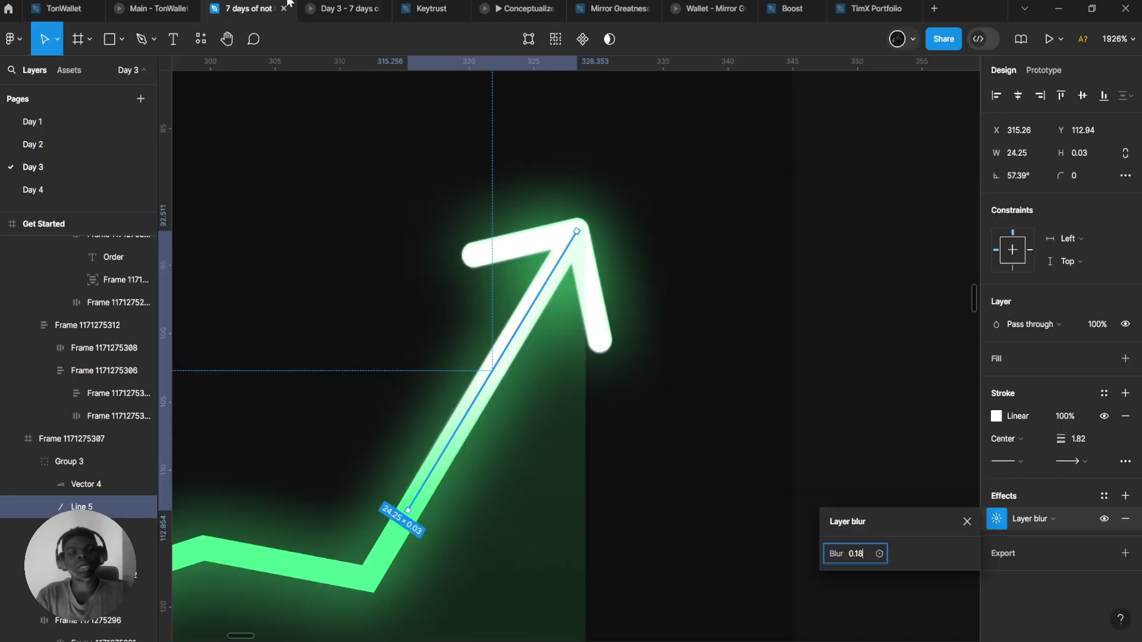
{"action": "scroll", "coordinate": [415, 134], "scroll_direction": "down", "scroll_amount": 10}
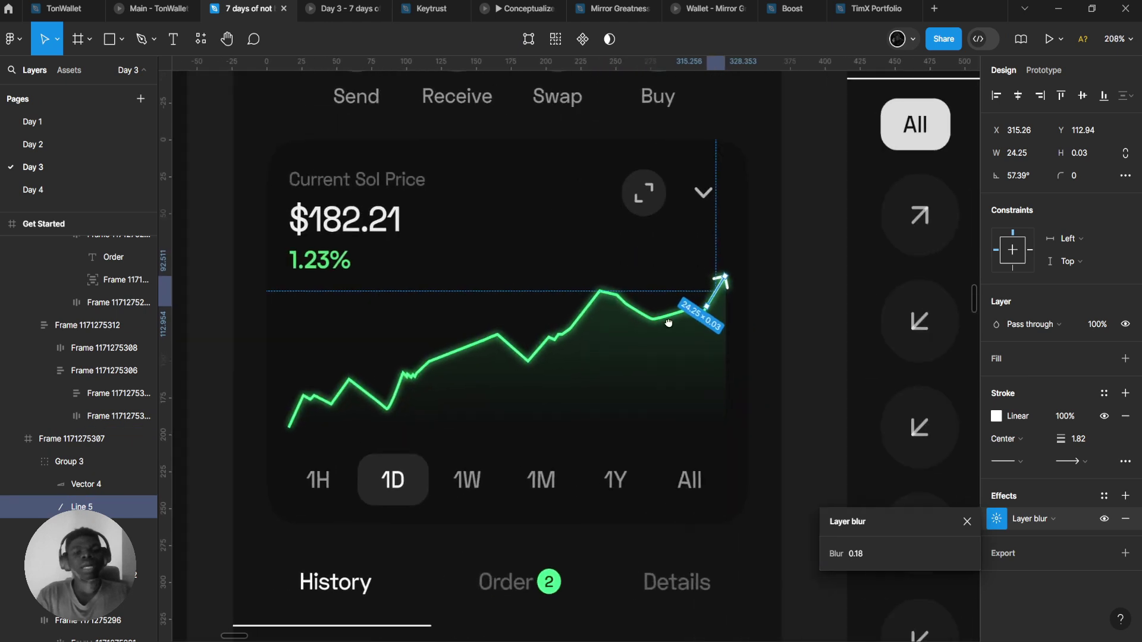
{"action": "key", "text": "Escape"}
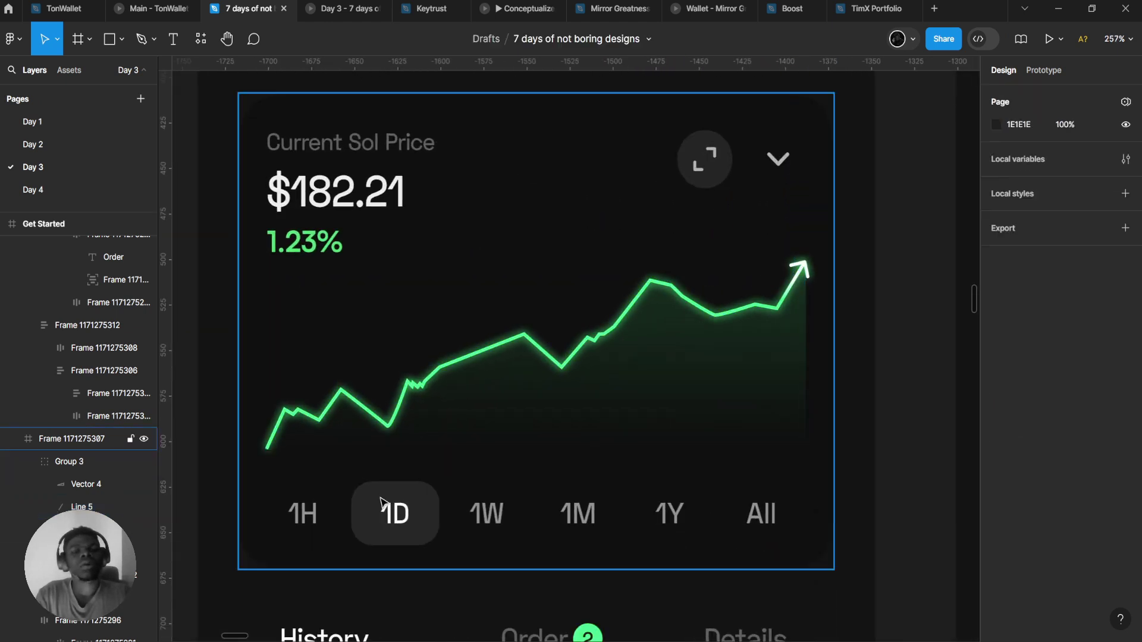
- Inspect the sizing of the 1D, 1W, 1M and All options in the time-range row
{"action": "left_click", "coordinate": [386, 512]}
{"action": "left_click", "coordinate": [387, 511]}
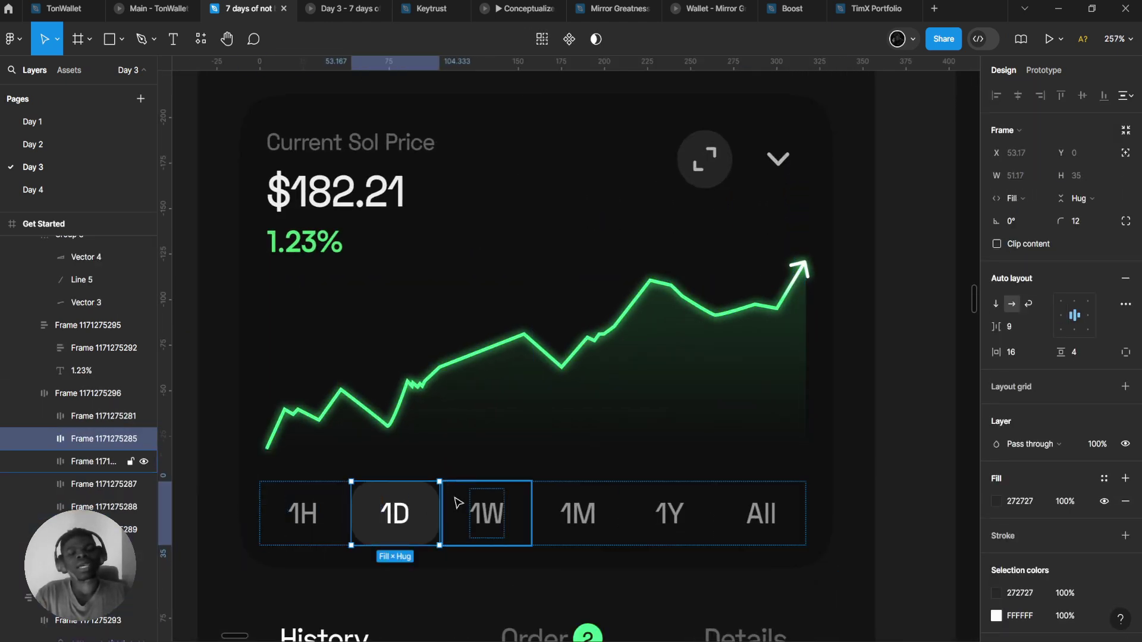
{"action": "scroll", "coordinate": [454, 502], "scroll_direction": "down", "scroll_amount": 3}
{"action": "scroll", "coordinate": [454, 502], "scroll_direction": "down", "scroll_amount": 3}
{"action": "scroll", "coordinate": [476, 416], "scroll_direction": "down", "scroll_amount": 2}
{"action": "left_click", "coordinate": [546, 291]}
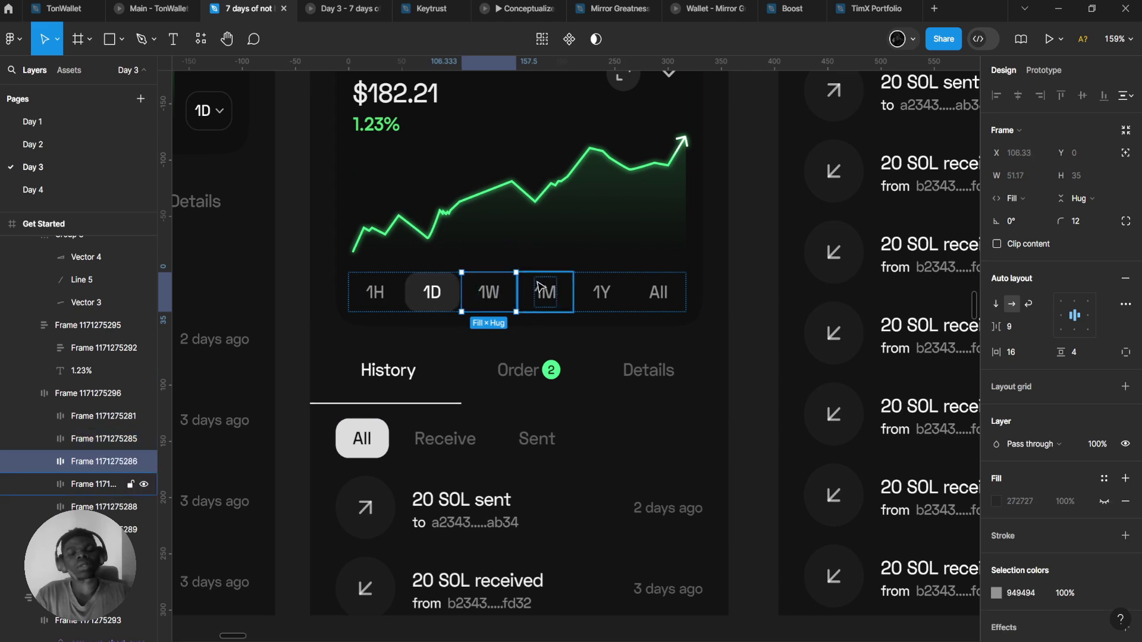
{"action": "left_click", "coordinate": [658, 292]}
{"action": "scroll", "coordinate": [400, 373], "scroll_direction": "down", "scroll_amount": 1}
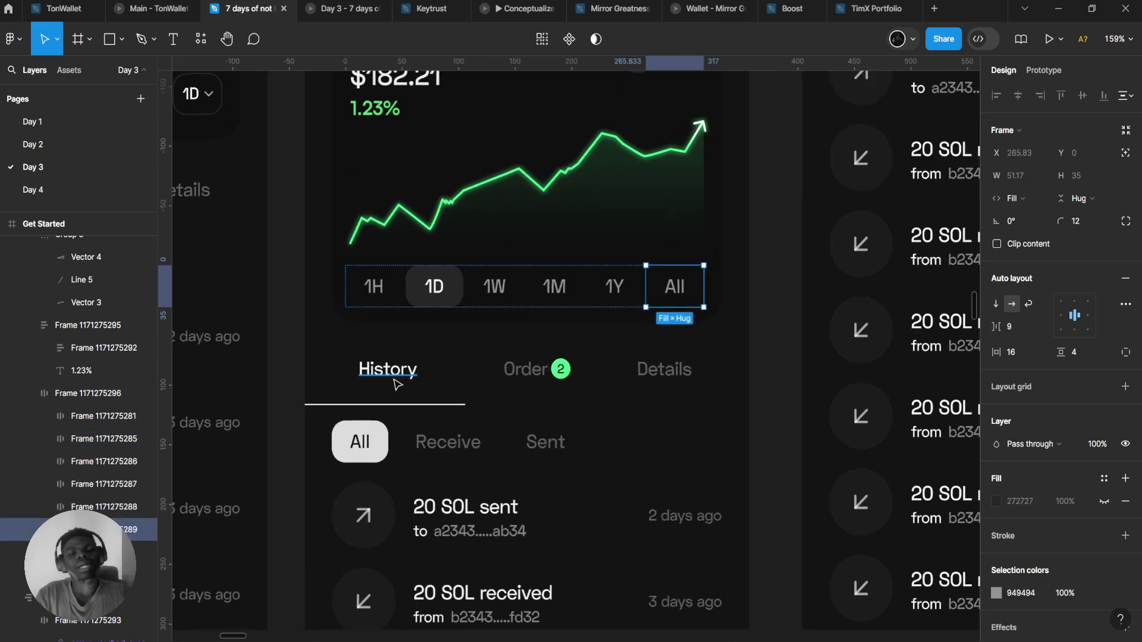
{"action": "scroll", "coordinate": [408, 412], "scroll_direction": "up", "scroll_amount": 3}
{"action": "scroll", "coordinate": [502, 301], "scroll_direction": "down", "scroll_amount": 2}
- Inspect the tab row below the price card and the sizing of its History, Order and Details tabs
{"action": "left_click", "coordinate": [502, 300]}
{"action": "scroll", "coordinate": [502, 301], "scroll_direction": "down", "scroll_amount": 3}
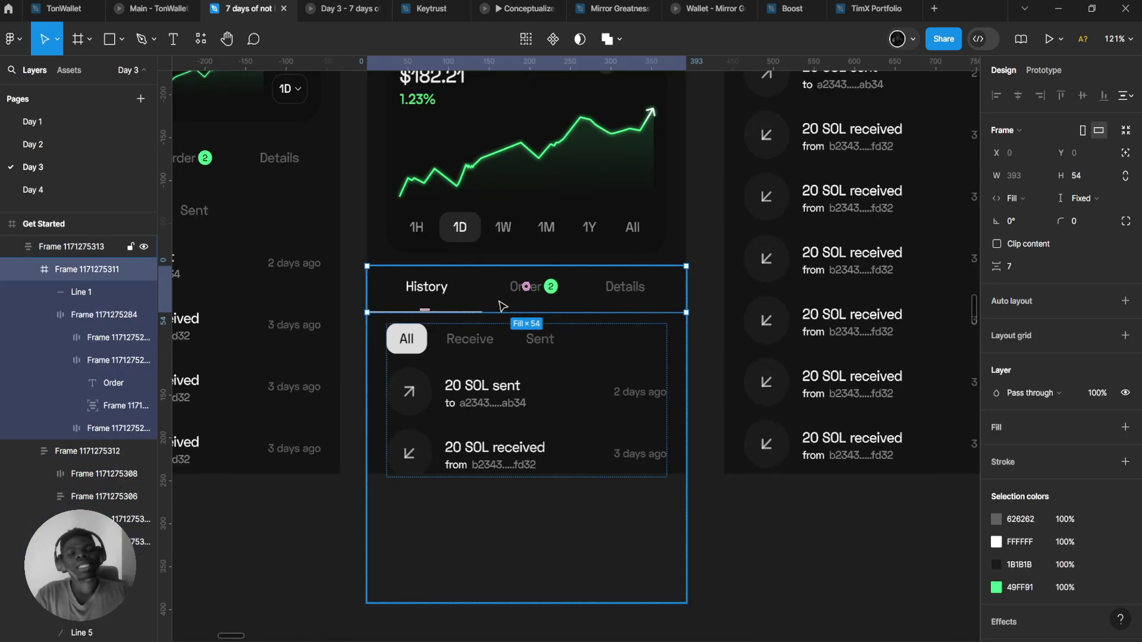
{"action": "scroll", "coordinate": [496, 296], "scroll_direction": "up", "scroll_amount": 1}
{"action": "scroll", "coordinate": [495, 295], "scroll_direction": "up", "scroll_amount": 2}
{"action": "left_click", "coordinate": [459, 292]}
{"action": "left_click", "coordinate": [543, 294]}
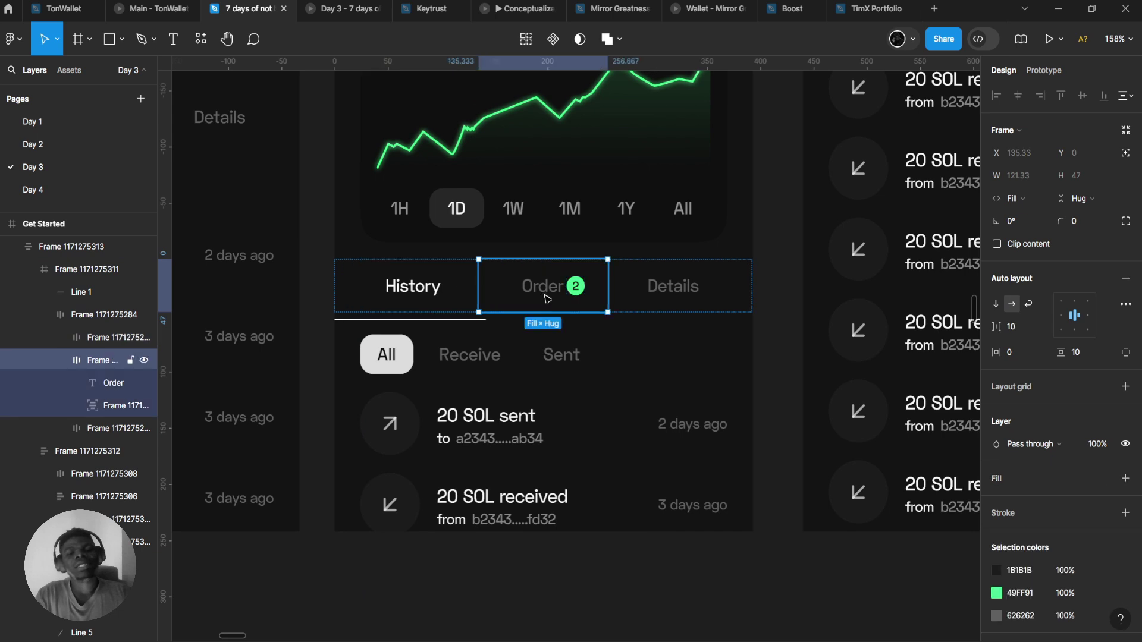
{"action": "left_click", "coordinate": [635, 307]}
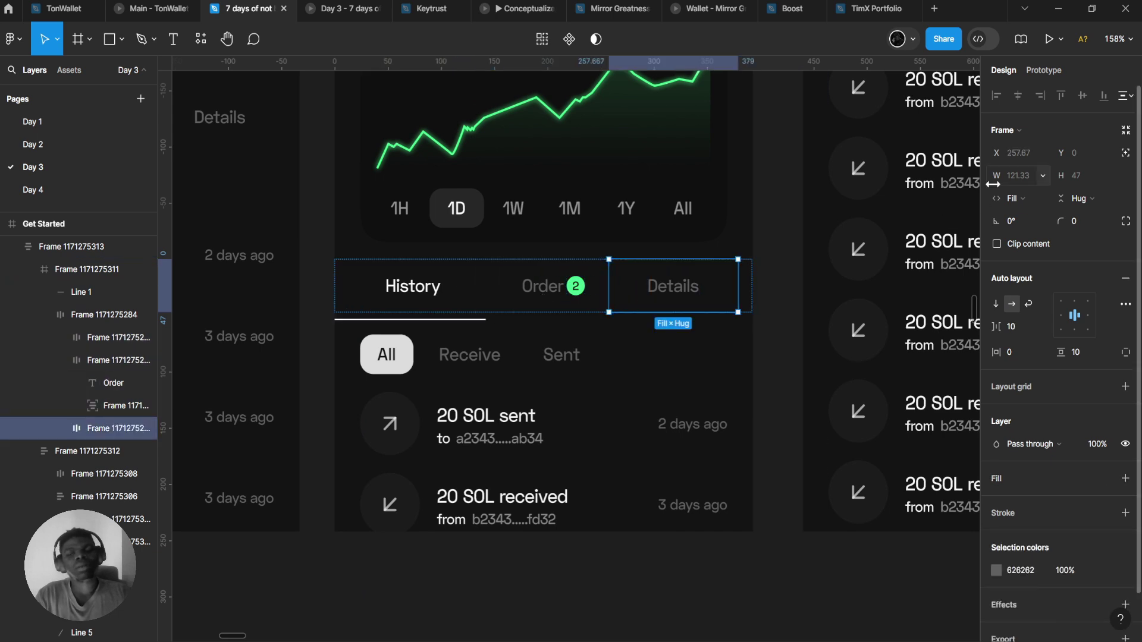
- Try a horizontal padding of 40 on the History, Order and Details tab row, and undo it
{"action": "left_click", "coordinate": [339, 294]}
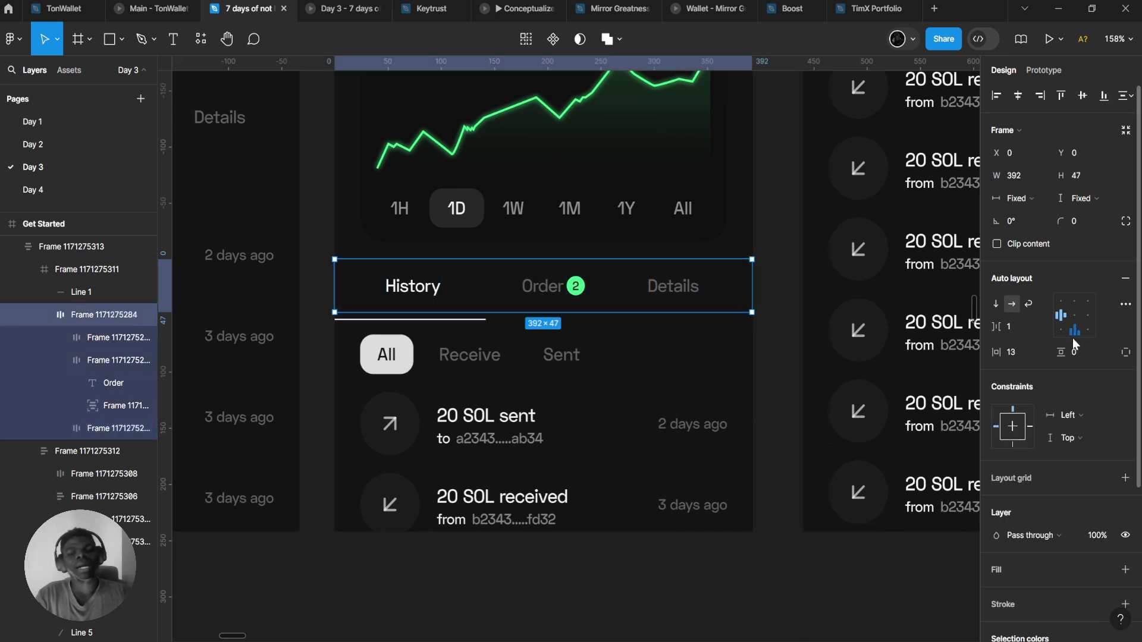
{"action": "left_click", "coordinate": [1017, 357]}
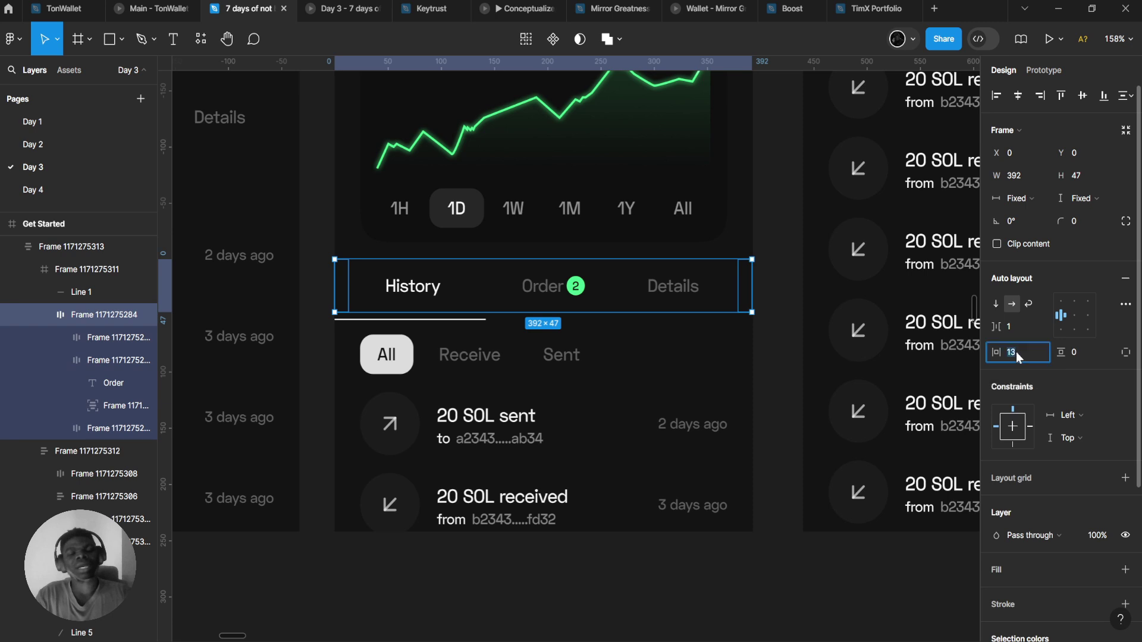
{"action": "left_click_drag", "start_coordinate": [1006, 356], "coordinate": [1041, 353]}
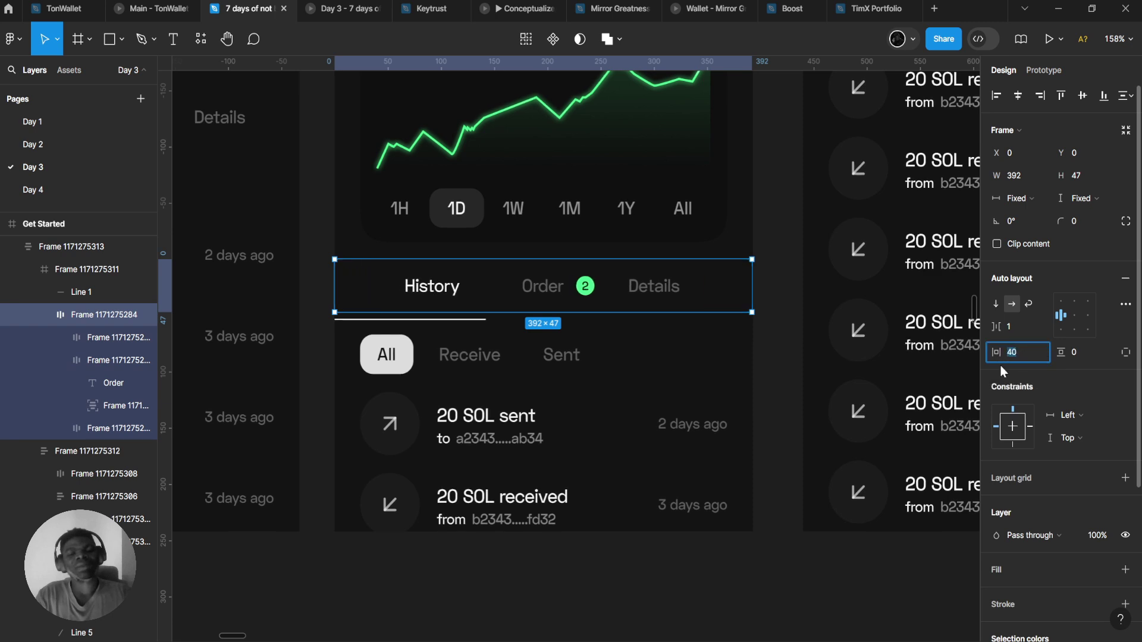
{"action": "key", "text": "ctrl+z"}
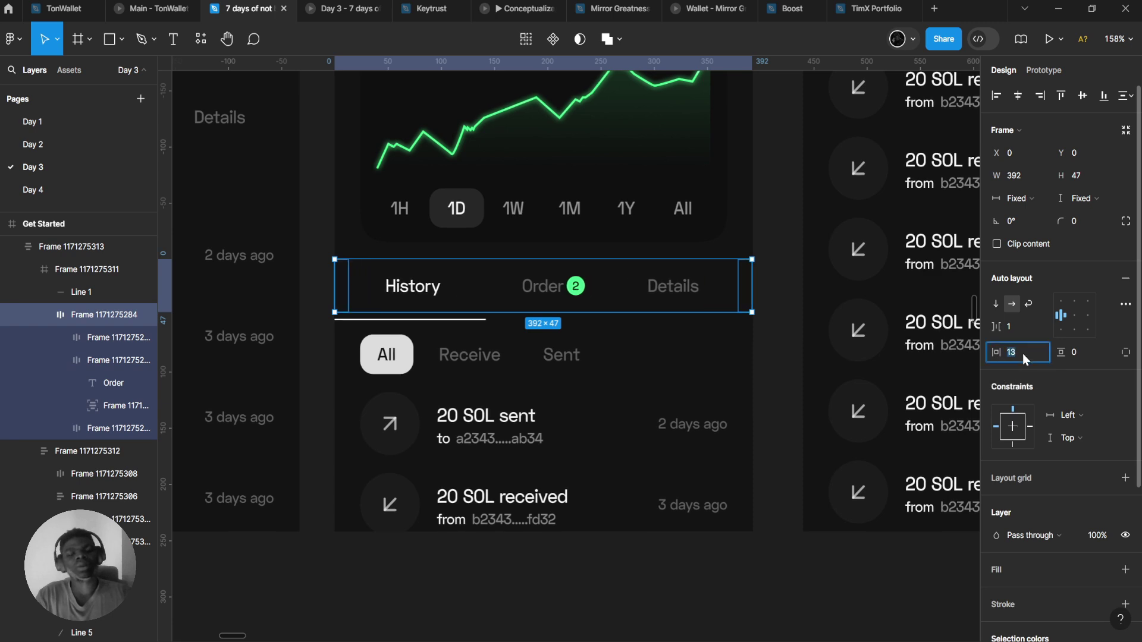
- Try a horizontal padding of 24 on the History, Order and Details tab row, checking the Day 3 prototype as well
{"action": "type", "text": "20"}
{"action": "key", "text": "Return"}
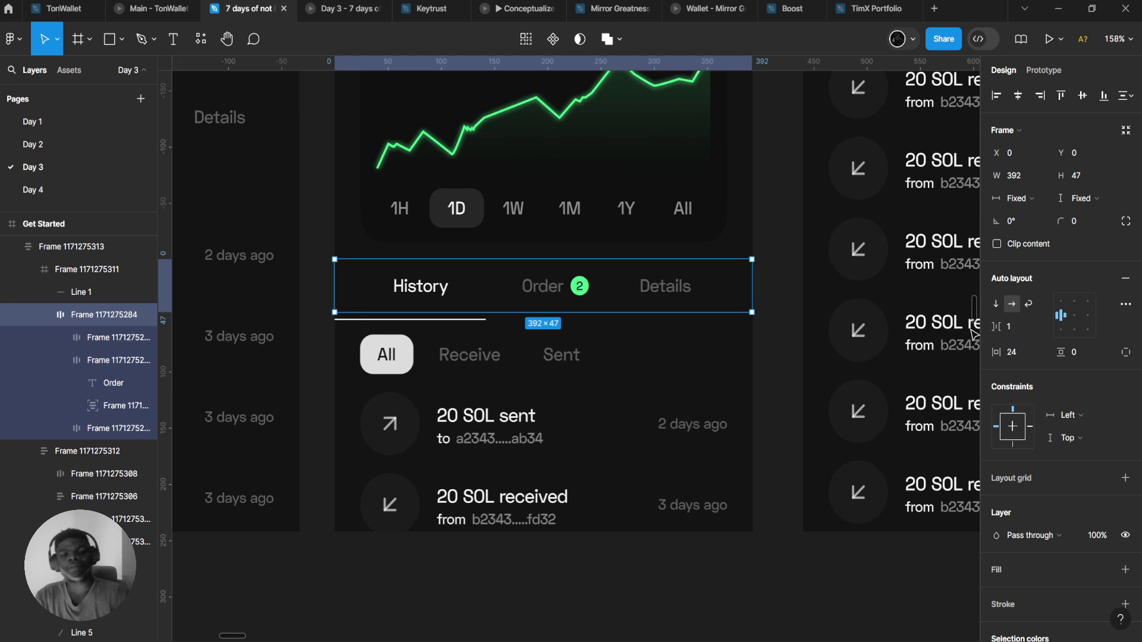
{"action": "left_click", "coordinate": [767, 321]}
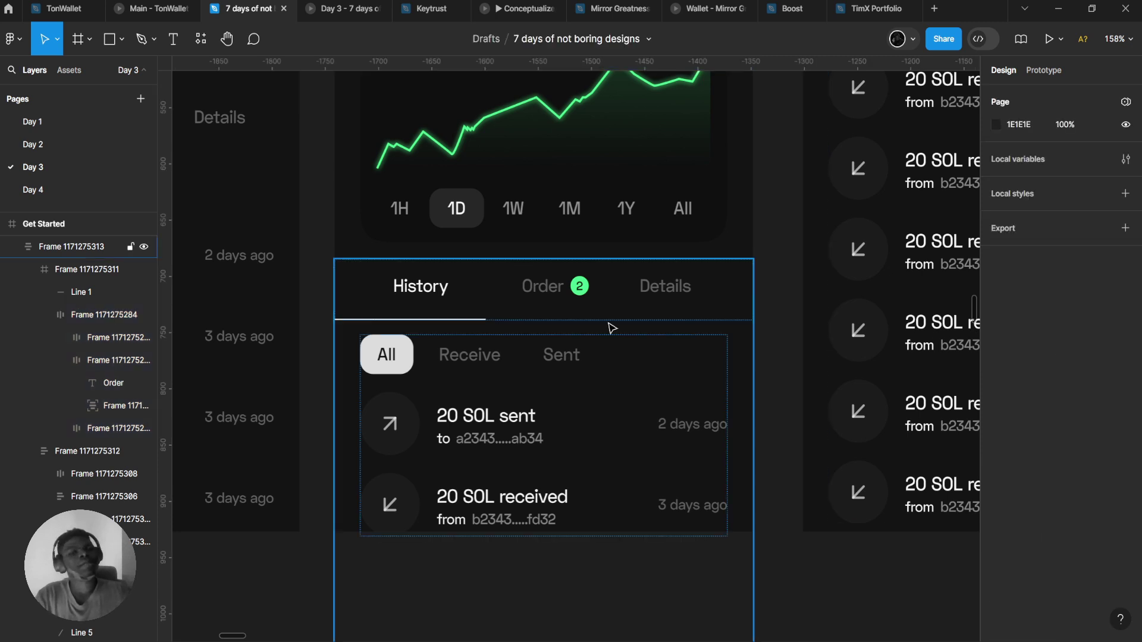
{"action": "left_click", "coordinate": [331, 7]}
{"action": "mouse_move", "coordinate": [293, 2]}
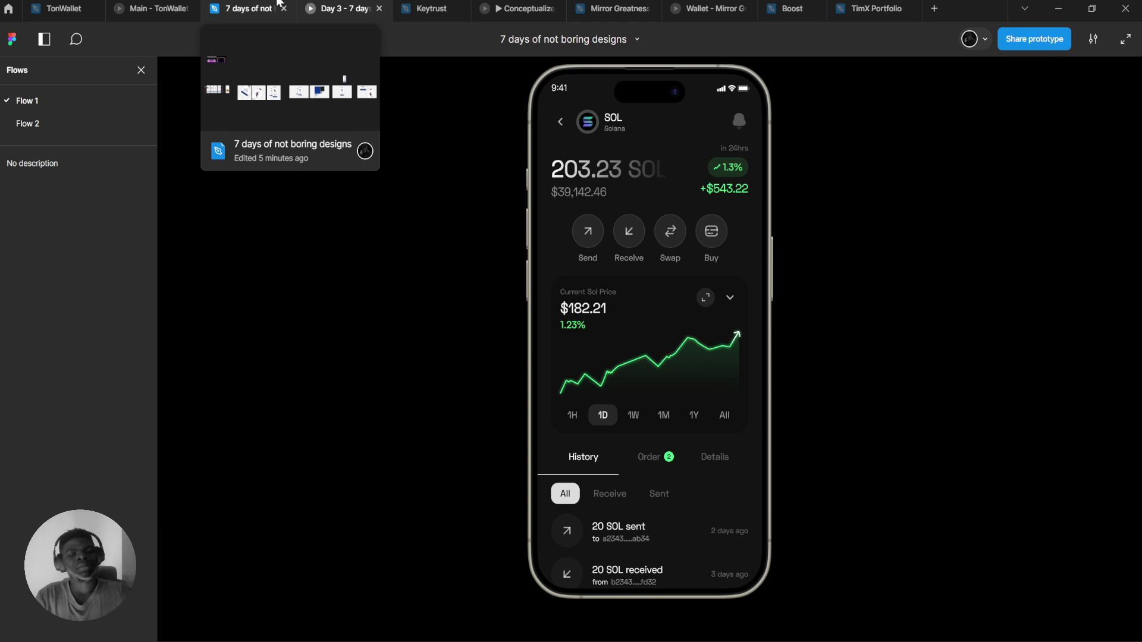
{"action": "left_click", "coordinate": [280, 3]}
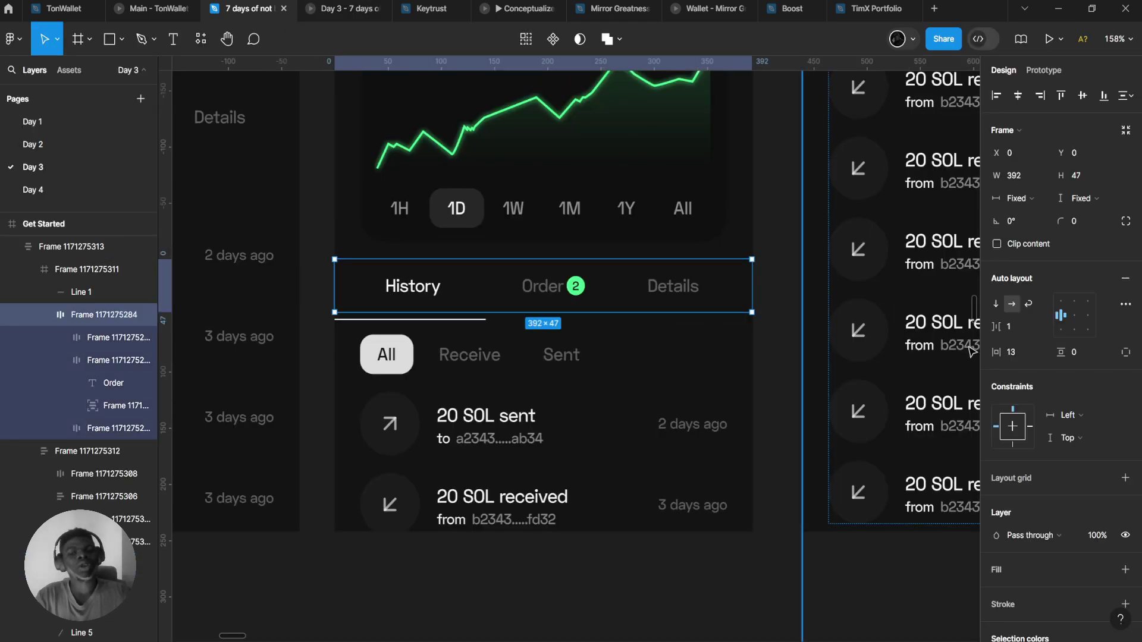
- Try a horizontal padding of 78 on the History, Order and Details tab row, and set it to 8 instead
{"action": "left_click", "coordinate": [1017, 357]}
{"action": "type", "text": "78"}
{"action": "key", "text": "Return"}
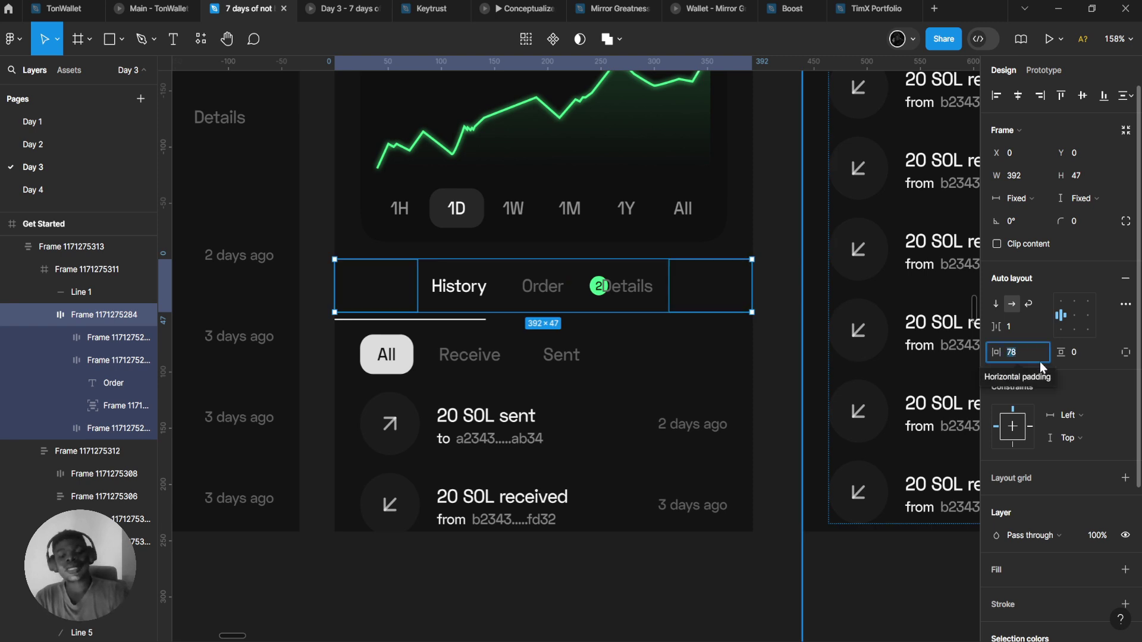
{"action": "type", "text": "8"}
{"action": "key", "text": "Return"}
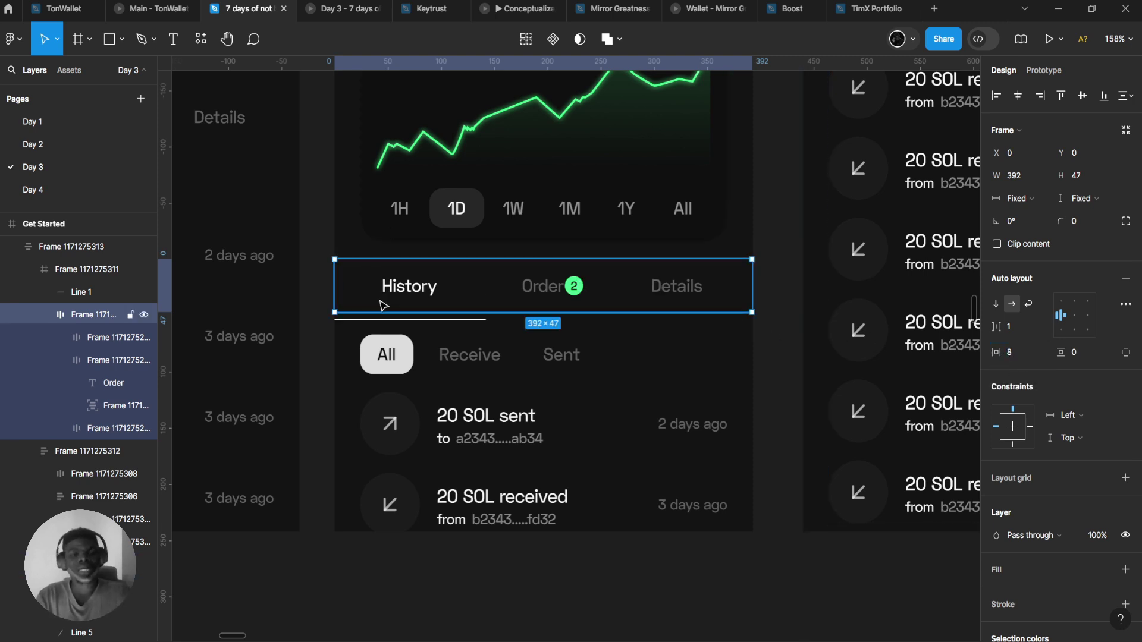
- Inspect the sizing of the History tab within its tab row
{"action": "double_click", "coordinate": [399, 303]}
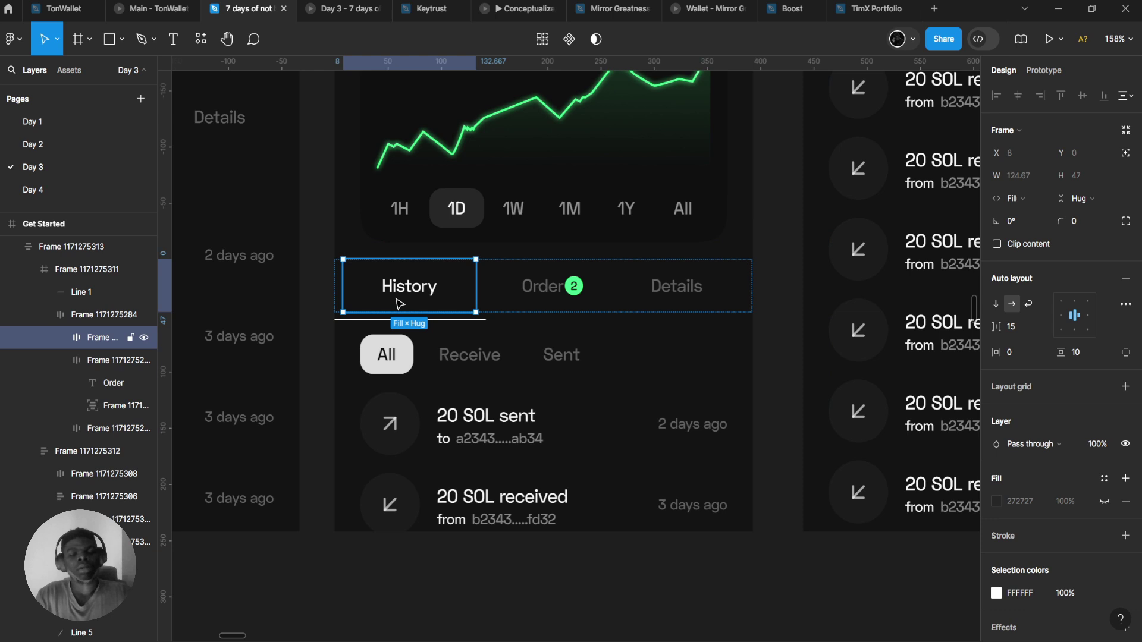
{"action": "key", "text": "Escape"}
{"action": "left_click", "coordinate": [358, 290]}
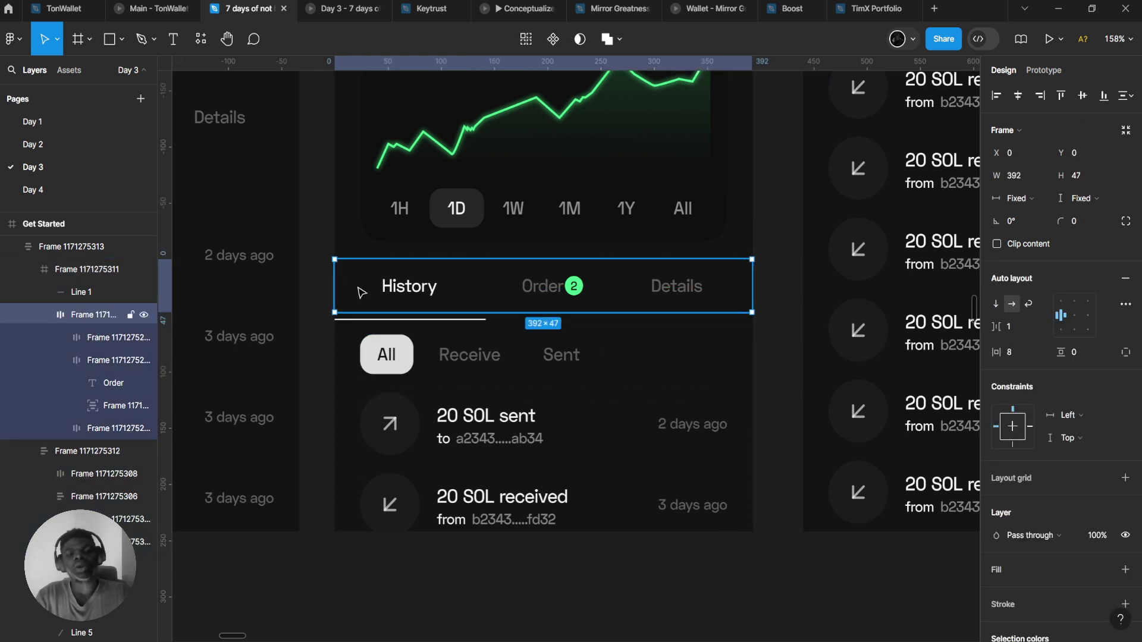
{"action": "left_click", "coordinate": [415, 302]}
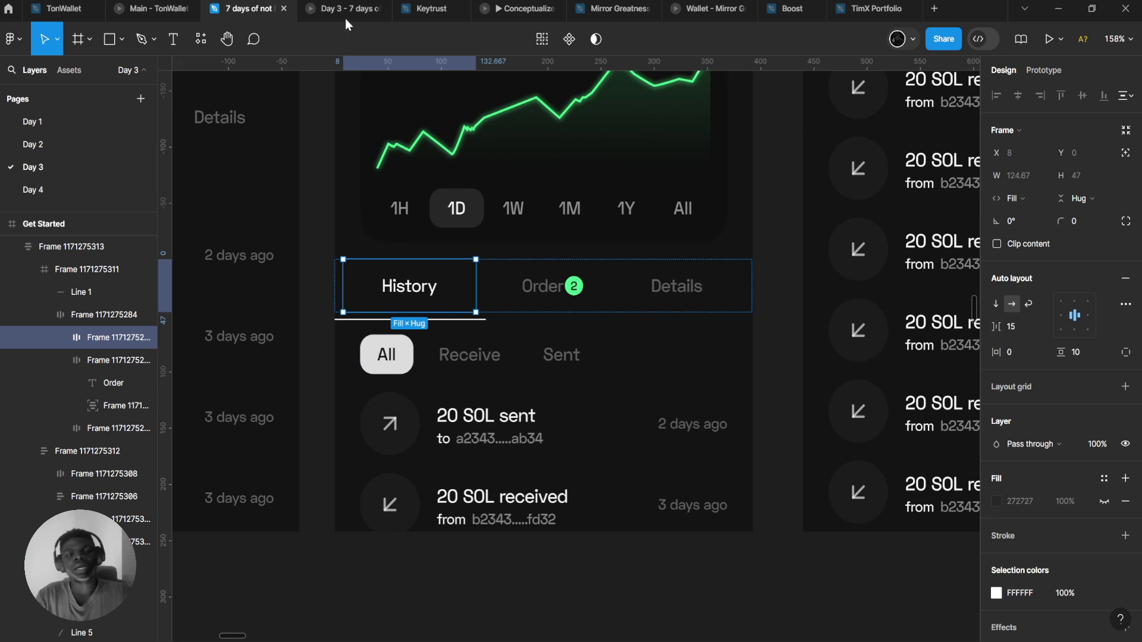
- Inspect the sizing and padding of the All and Receive filter chips, and the text settings of the All label
{"action": "left_click", "coordinate": [474, 371]}
{"action": "left_click", "coordinate": [474, 370]}
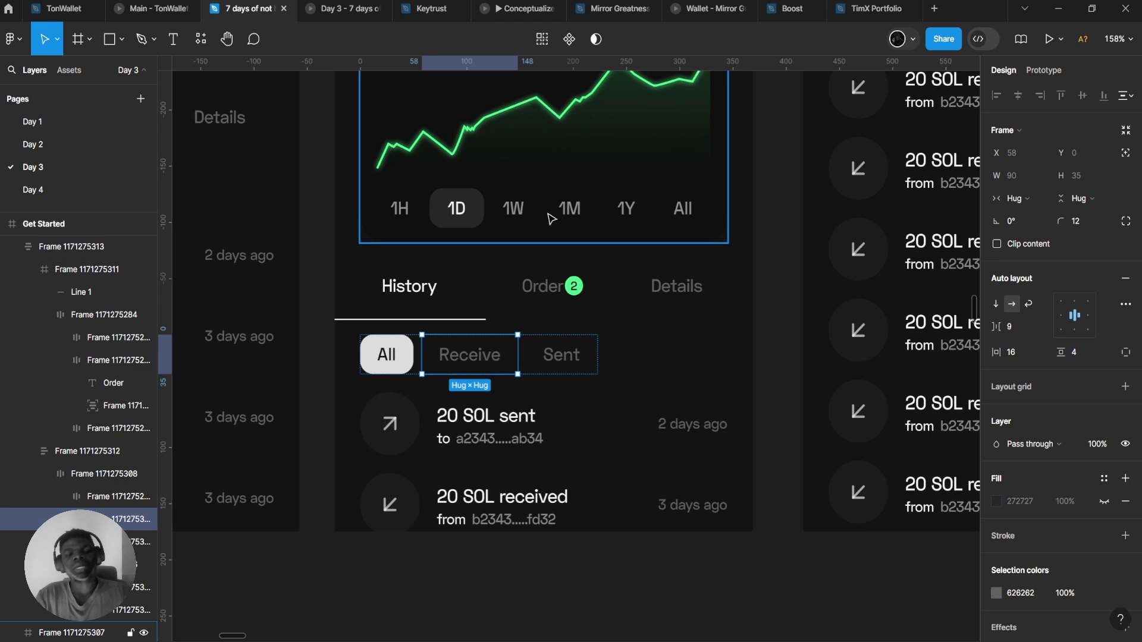
{"action": "left_click", "coordinate": [386, 355]}
{"action": "scroll", "coordinate": [338, 344], "scroll_direction": "up", "scroll_amount": 5}
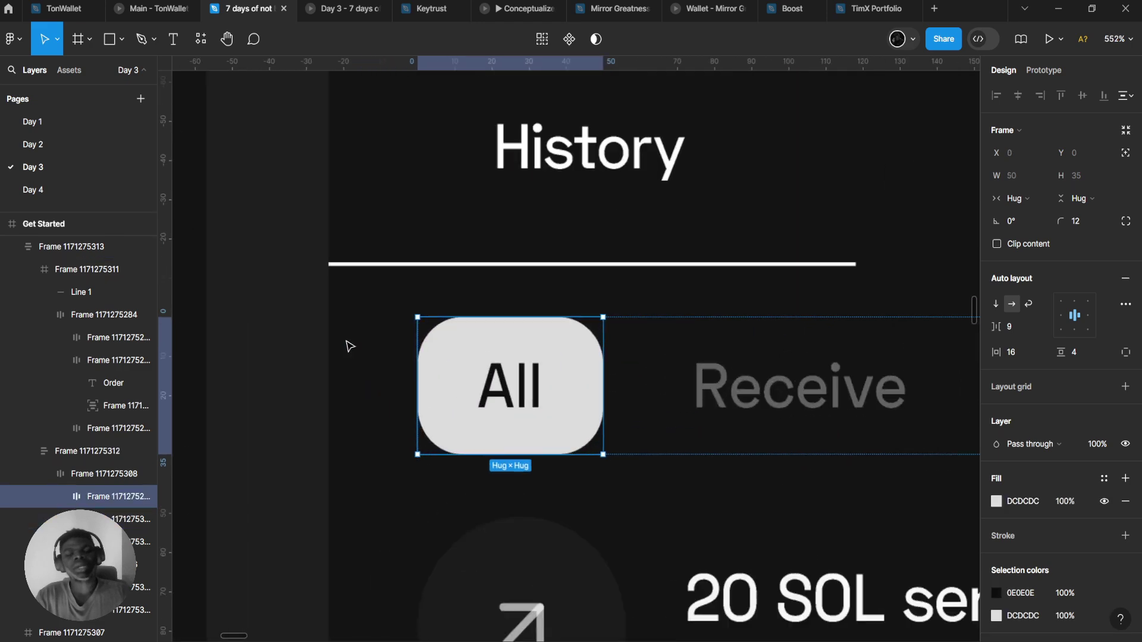
{"action": "scroll", "coordinate": [445, 371], "scroll_direction": "up", "scroll_amount": 2}
{"action": "double_click", "coordinate": [552, 370]}
{"action": "scroll", "coordinate": [552, 369], "scroll_direction": "down", "scroll_amount": 5}
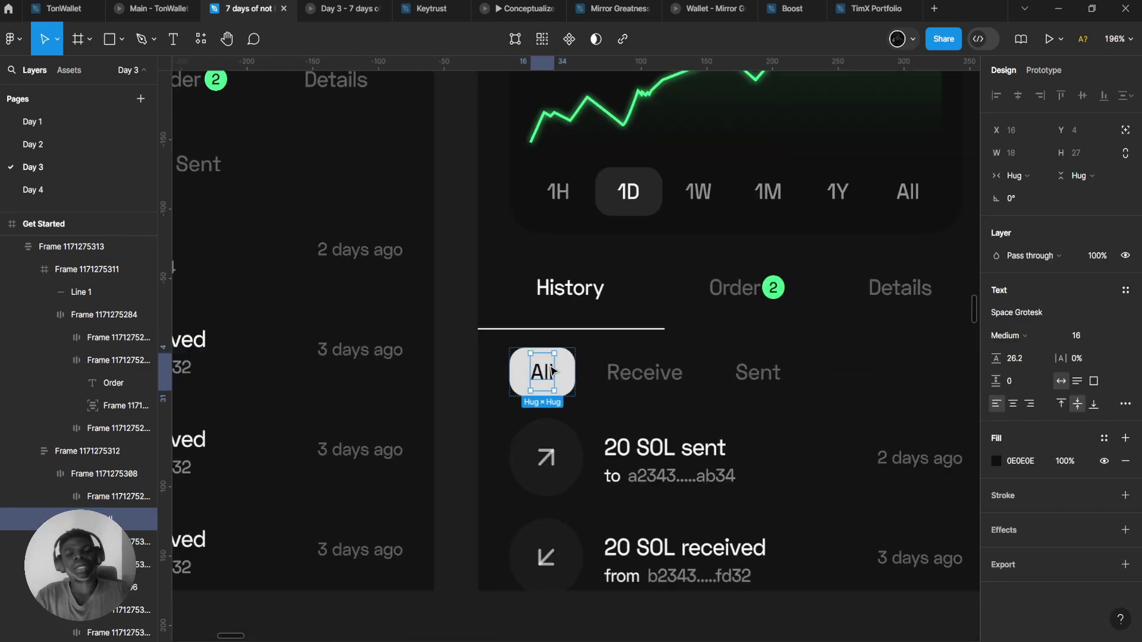
{"action": "scroll", "coordinate": [594, 396], "scroll_direction": "up", "scroll_amount": 2}
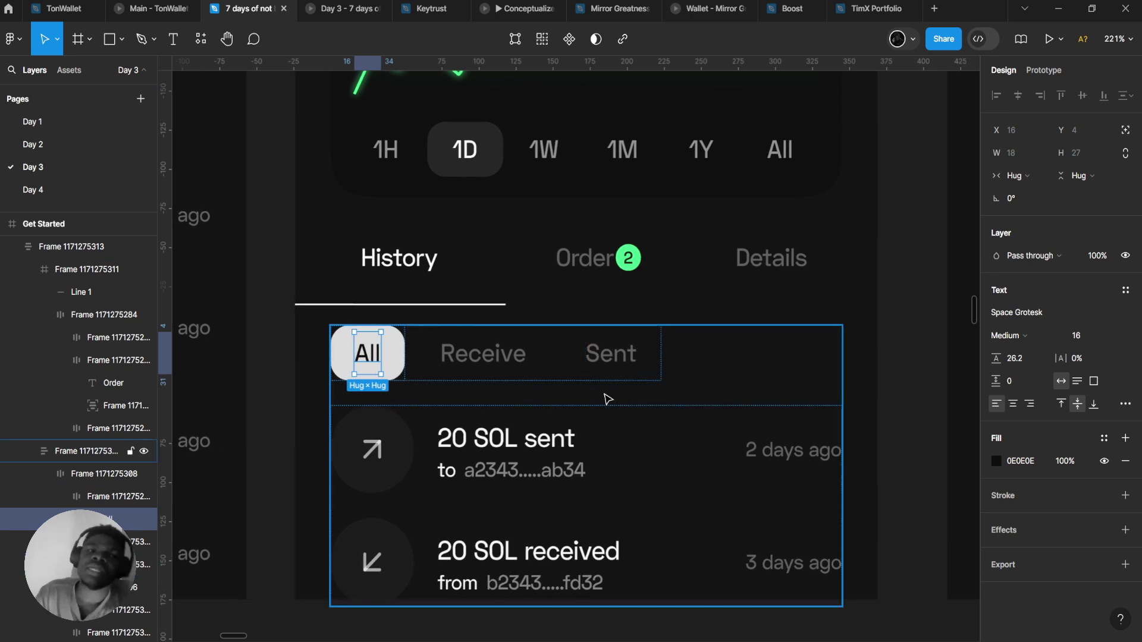
{"action": "scroll", "coordinate": [588, 396], "scroll_direction": "right", "scroll_amount": 1}
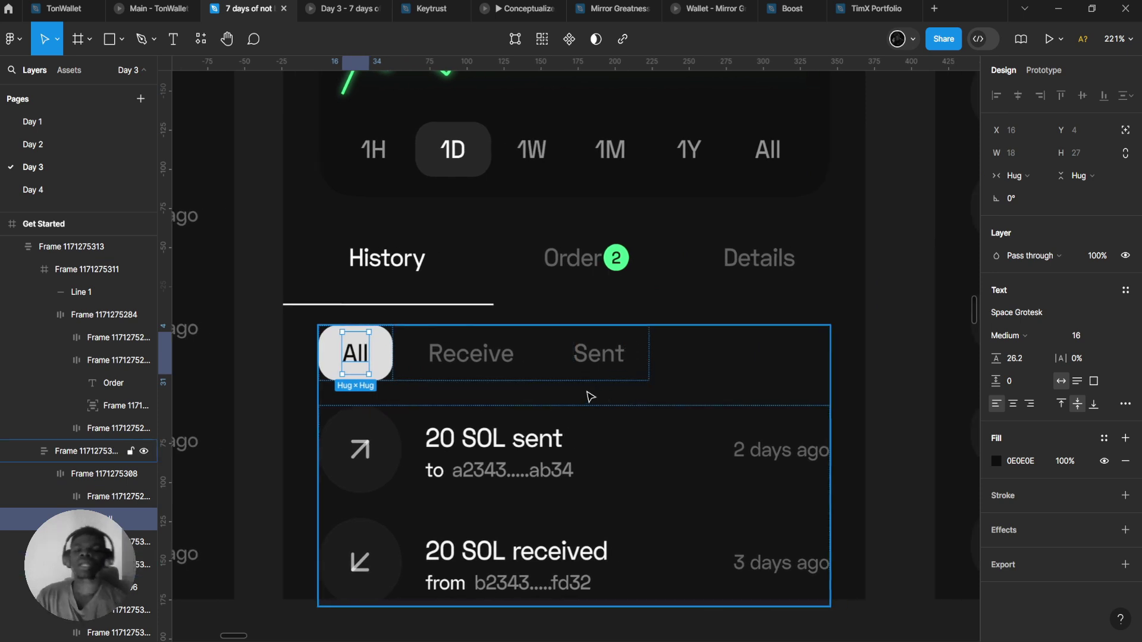
{"action": "left_click", "coordinate": [507, 354]}
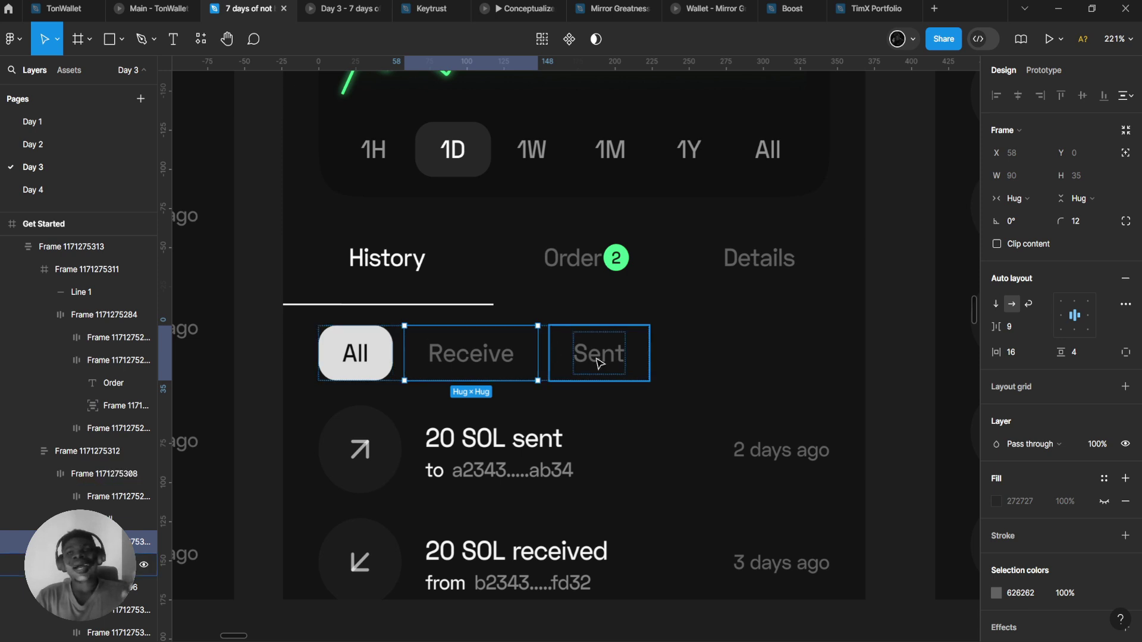
{"action": "left_click", "coordinate": [624, 360]}
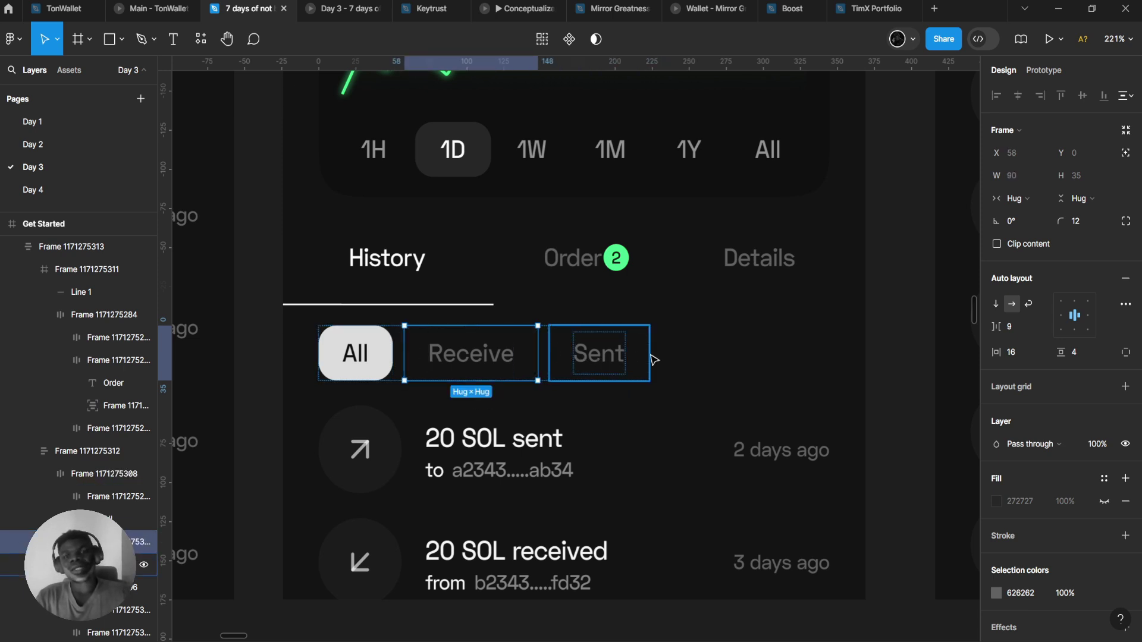
- Try an absolutely positioned copy of the Sent filter chip beside the Receive chip, and remove it
{"action": "left_click_drag", "start_coordinate": [619, 359], "coordinate": [706, 357]}
{"action": "left_click", "coordinate": [1125, 153]}
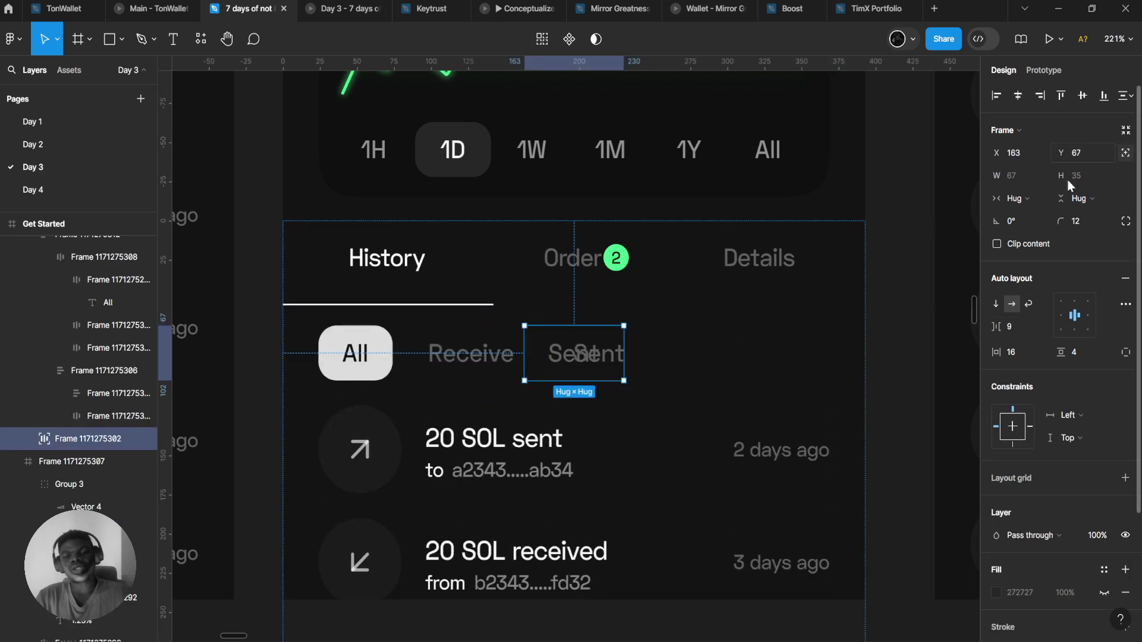
{"action": "left_click_drag", "start_coordinate": [607, 348], "coordinate": [745, 372]}
{"action": "key", "text": "Delete"}
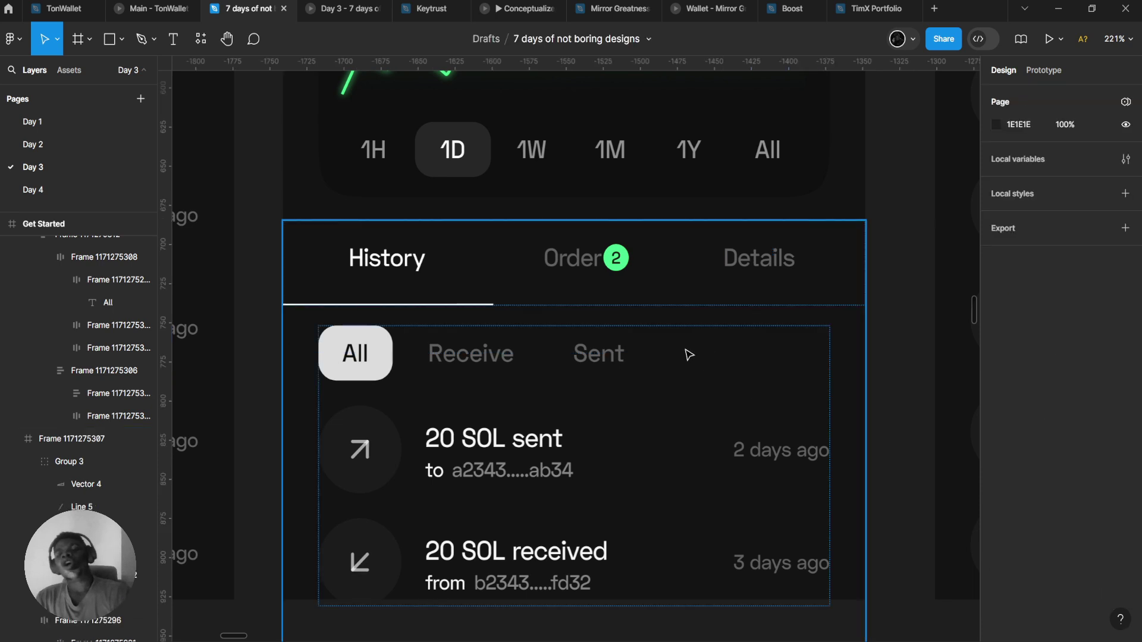
- Inspect the auto layout of the transaction list and of its 20 SOL sent row
{"action": "left_click", "coordinate": [719, 445]}
{"action": "left_click", "coordinate": [725, 449]}
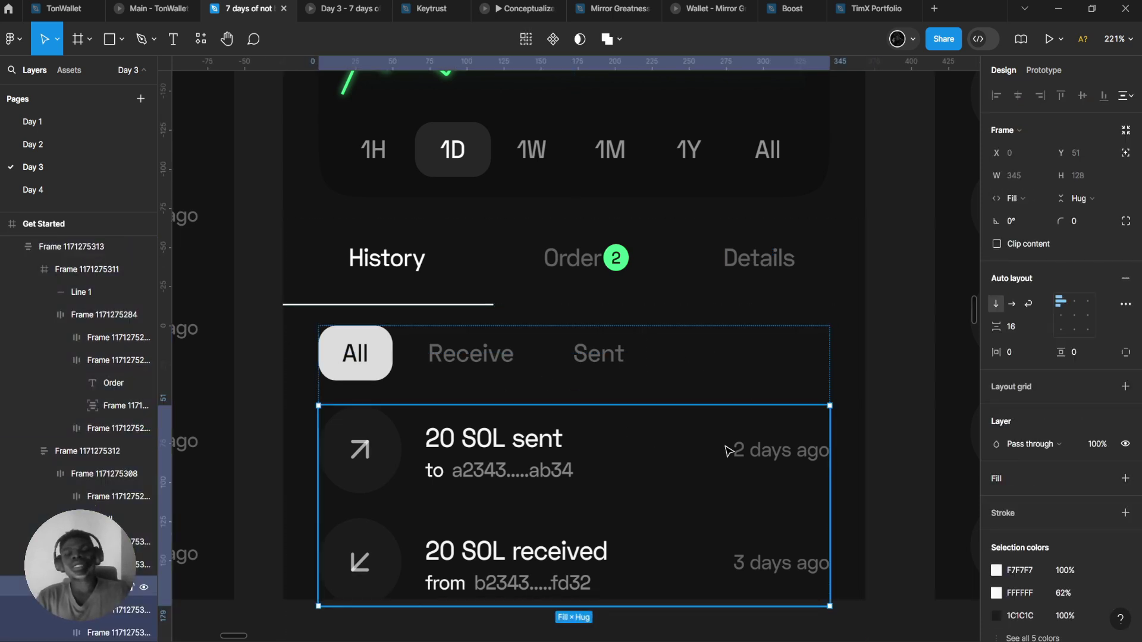
{"action": "left_click", "coordinate": [684, 451]}
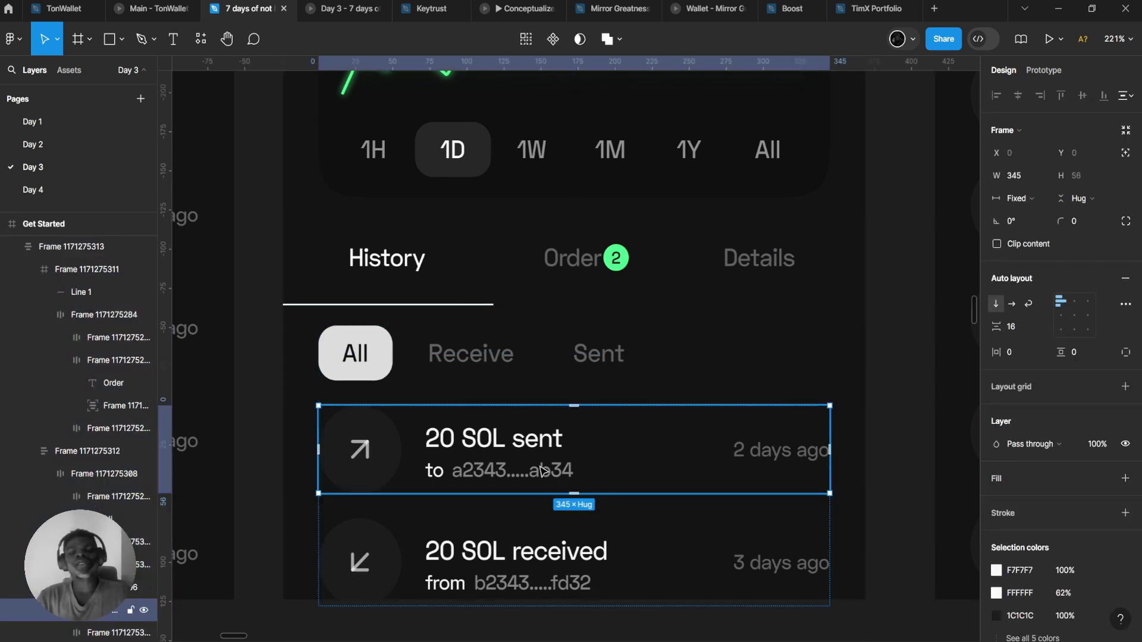
{"action": "left_click", "coordinate": [562, 474]}
{"action": "scroll", "coordinate": [654, 467], "scroll_direction": "up", "scroll_amount": 5}
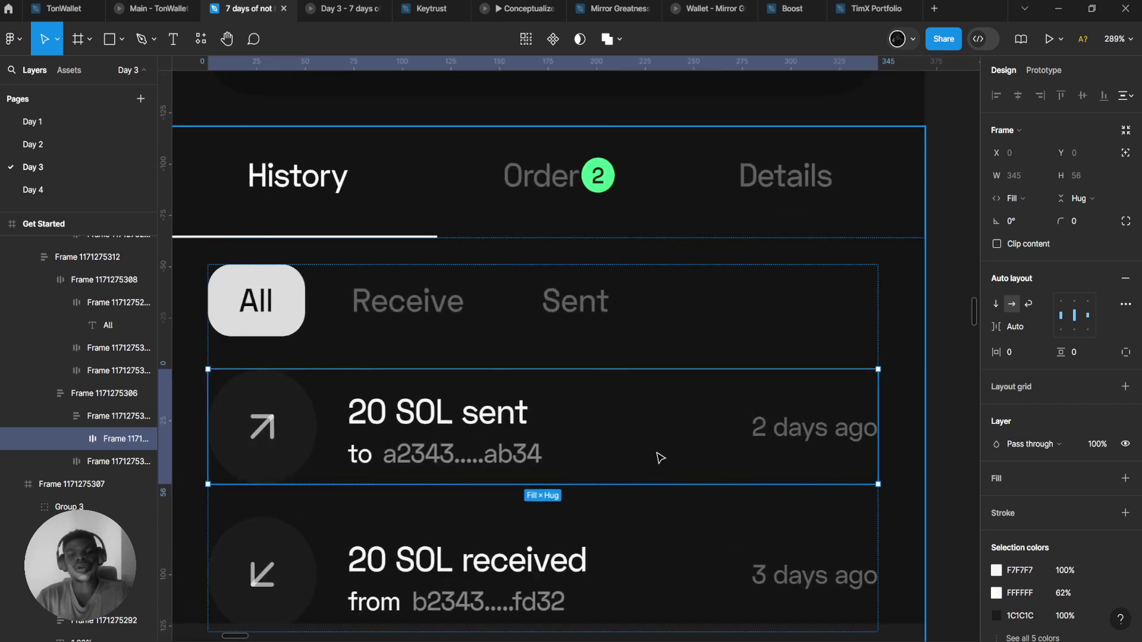
{"action": "scroll", "coordinate": [658, 458], "scroll_direction": "down", "scroll_amount": 5}
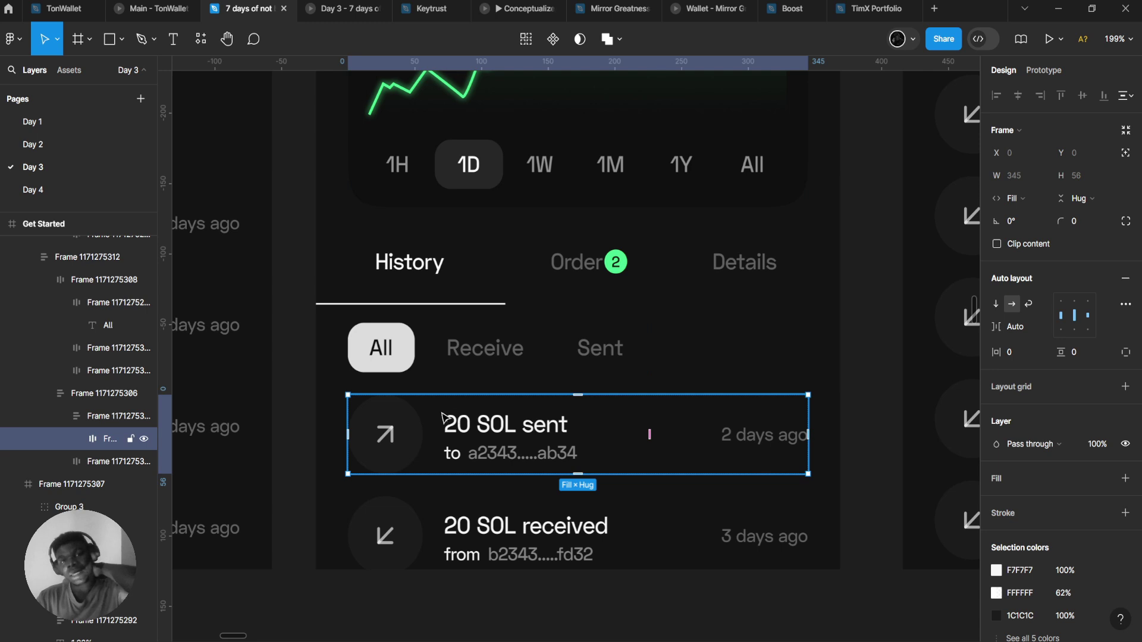
- Inspect the Order tab's auto layout and the size and positioning of its green count badge
{"action": "double_click", "coordinate": [621, 272]}
{"action": "double_click", "coordinate": [621, 272]}
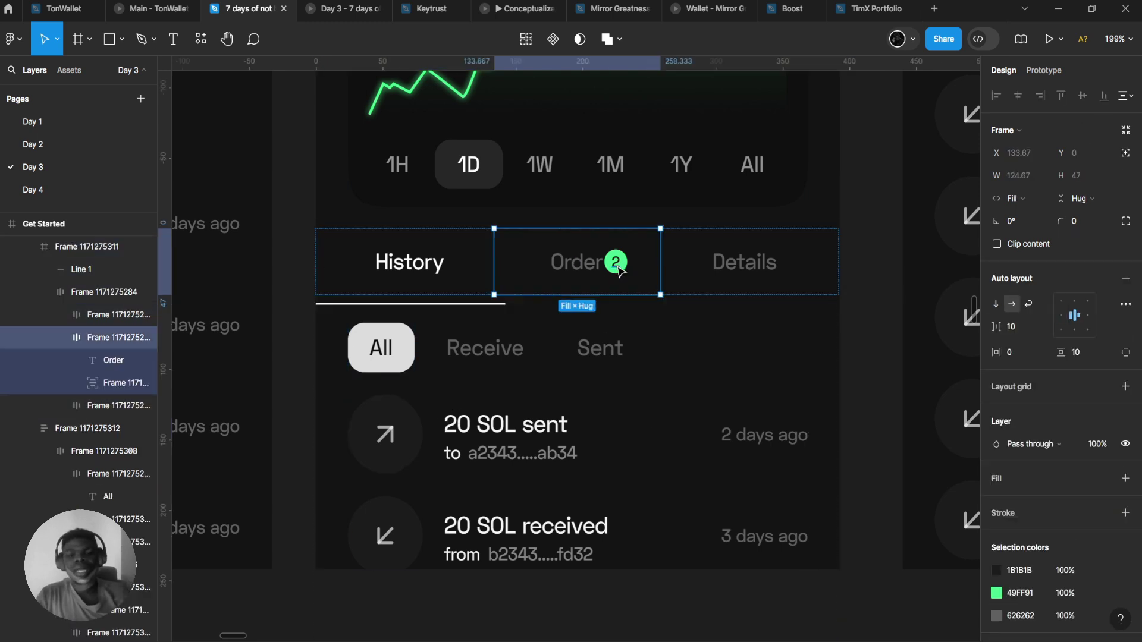
{"action": "scroll", "coordinate": [621, 272], "scroll_direction": "up", "scroll_amount": 10}
{"action": "left_click", "coordinate": [618, 258]}
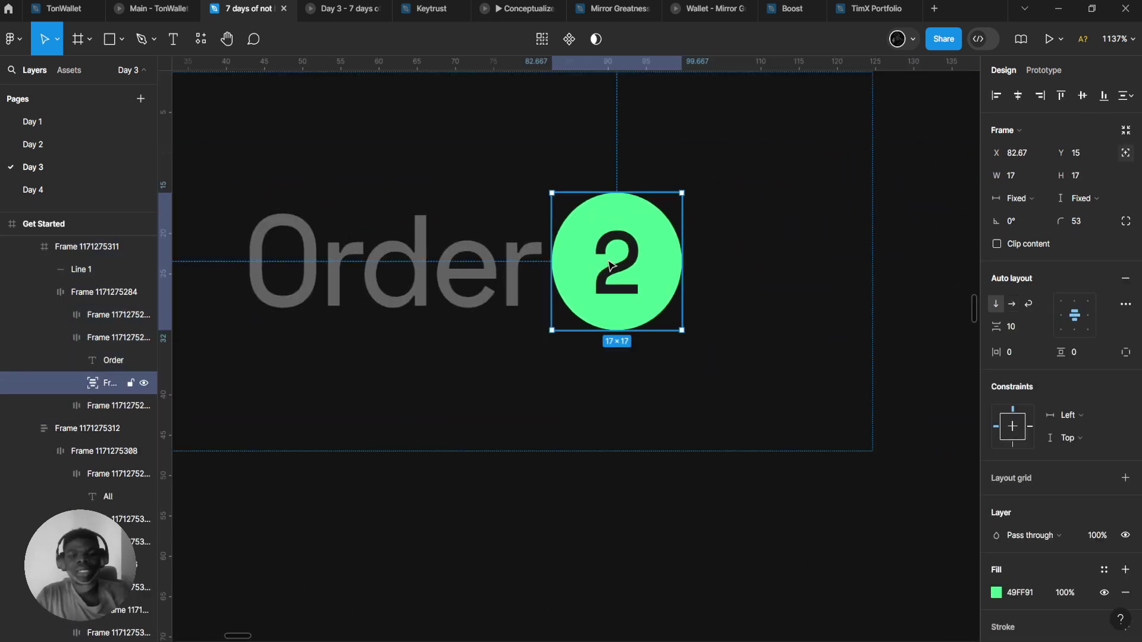
{"action": "scroll", "coordinate": [498, 213], "scroll_direction": "down", "scroll_amount": 5}
{"action": "left_click", "coordinate": [497, 212]}
{"action": "left_click", "coordinate": [551, 166]}
{"action": "left_click", "coordinate": [556, 232]}
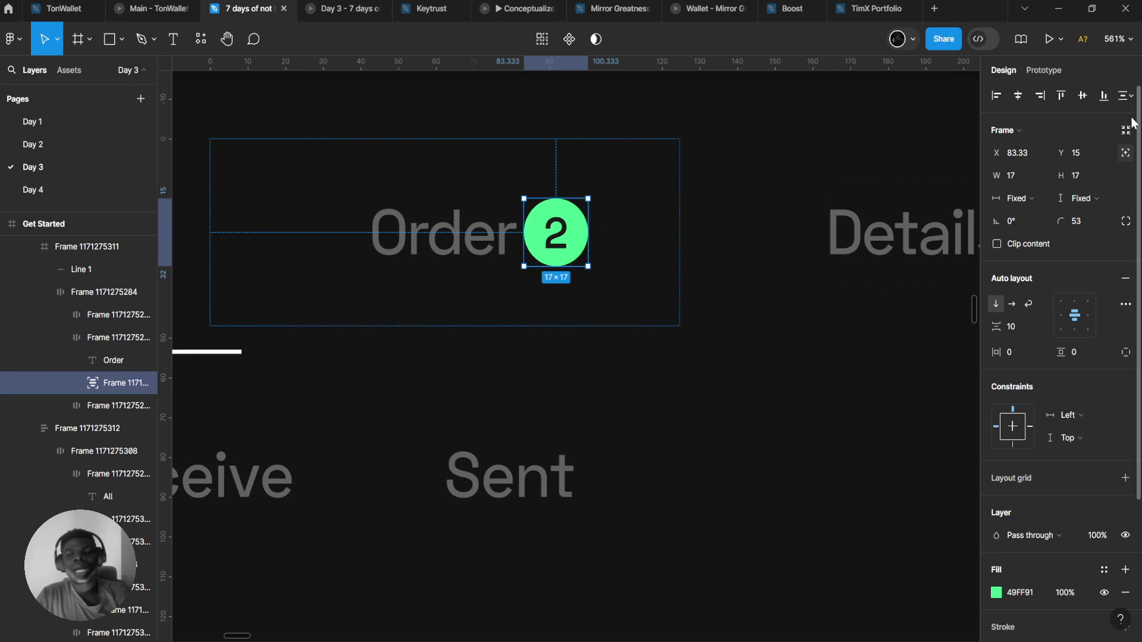
- Compare the Order tab's green count badge with absolute position off and on
{"action": "left_click", "coordinate": [1126, 154]}
{"action": "left_click", "coordinate": [1126, 154]}
{"action": "left_click", "coordinate": [1126, 153]}
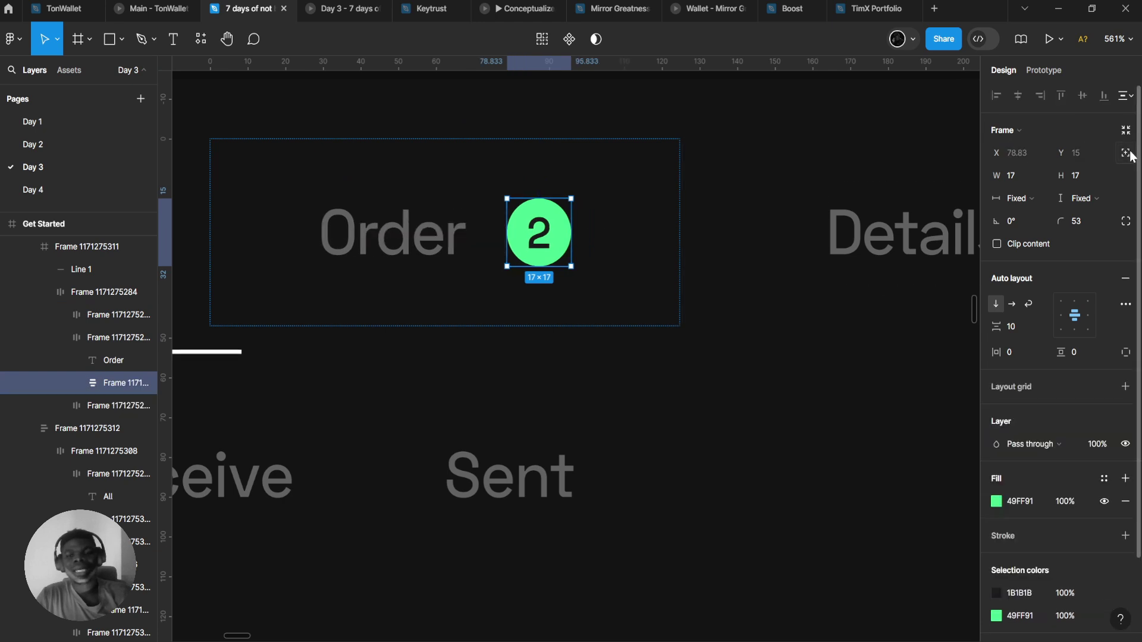
{"action": "double_click", "coordinate": [1126, 154]}
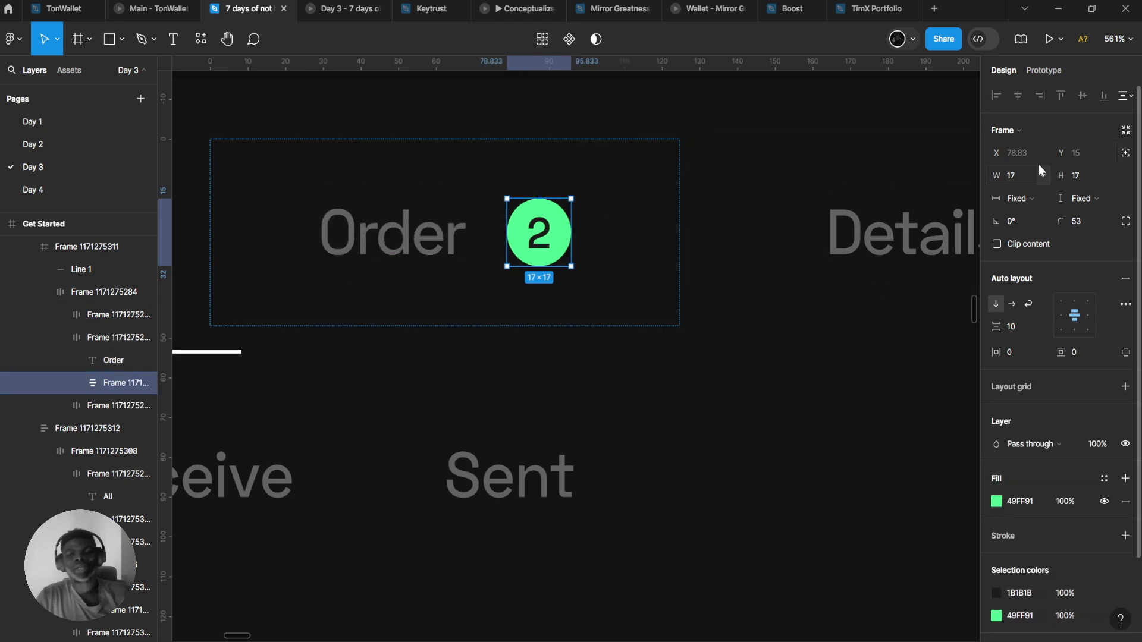
{"action": "left_click", "coordinate": [1125, 153]}
{"action": "scroll", "coordinate": [562, 229], "scroll_direction": "up", "scroll_amount": 3}
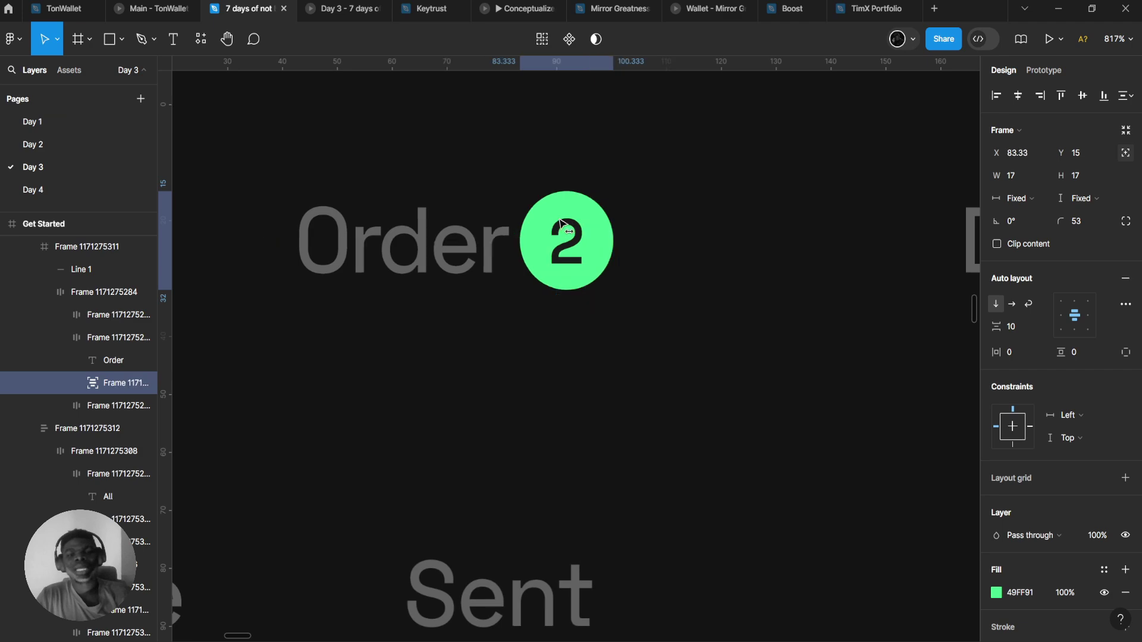
- Review the expanded price card and the tab section below it alongside the neighbouring screens
{"action": "scroll", "coordinate": [562, 229], "scroll_direction": "down", "scroll_amount": 10}
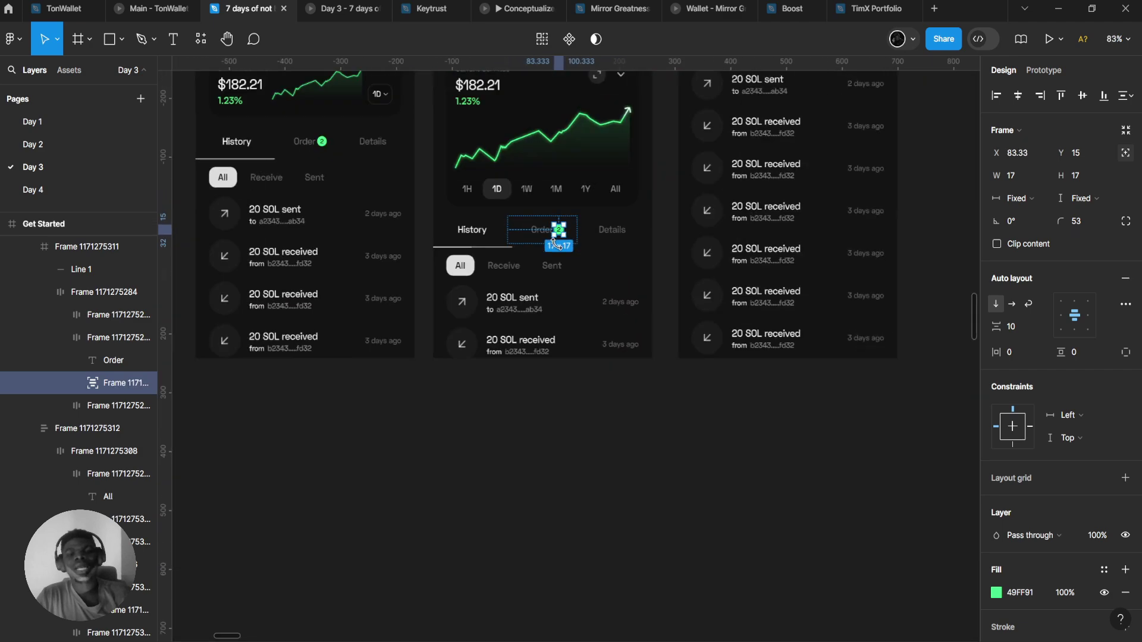
{"action": "left_click_drag", "start_coordinate": [587, 251], "coordinate": [695, 454]}
{"action": "scroll", "coordinate": [845, 226], "scroll_direction": "up", "scroll_amount": 10}
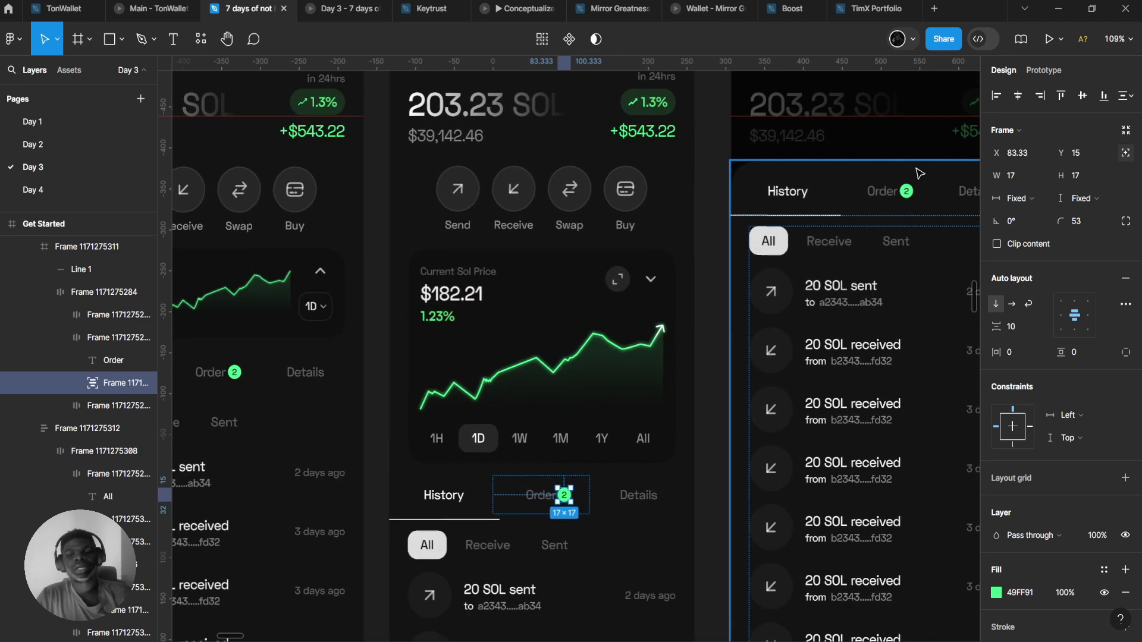
{"action": "scroll", "coordinate": [877, 204], "scroll_direction": "down", "scroll_amount": 8}
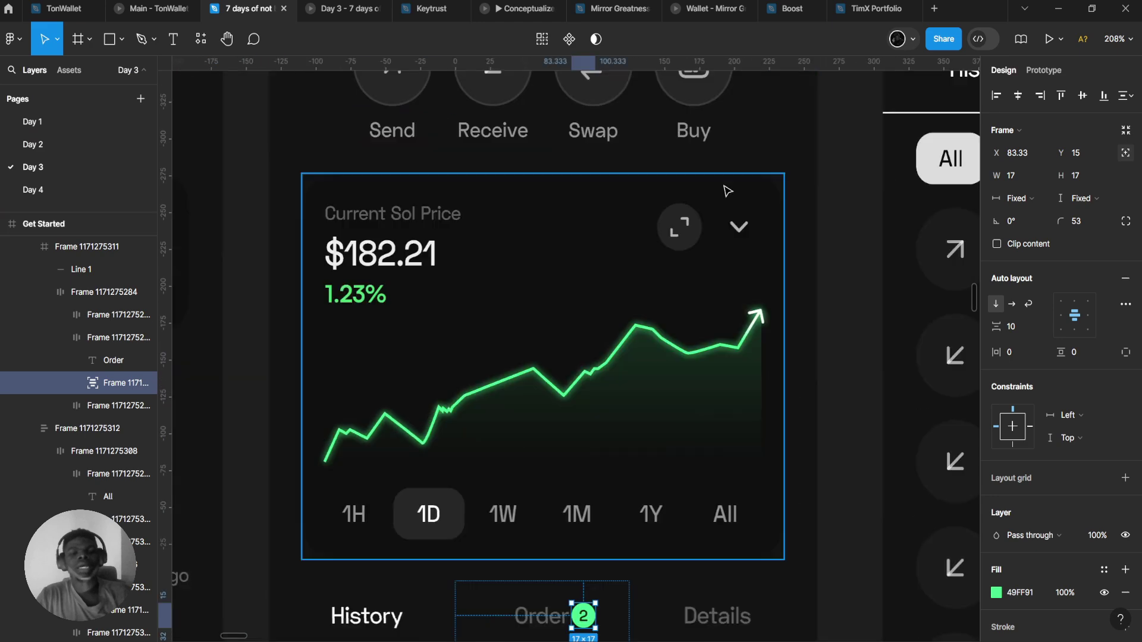
{"action": "scroll", "coordinate": [552, 283], "scroll_direction": "down", "scroll_amount": 3}
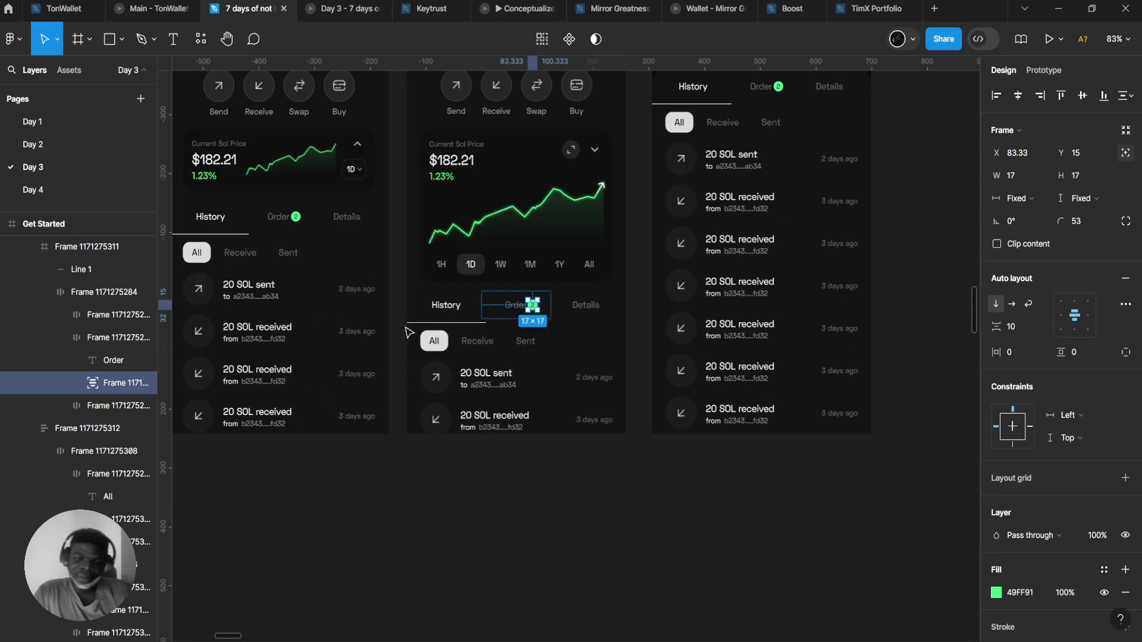
{"action": "left_click", "coordinate": [441, 312]}
{"action": "scroll", "coordinate": [466, 380], "scroll_direction": "up", "scroll_amount": 3}
- Check the tab section in the Day 3 prototype and return to the section below the expanded price card in the design file
{"action": "key", "text": "ctrl+alt+Return"}
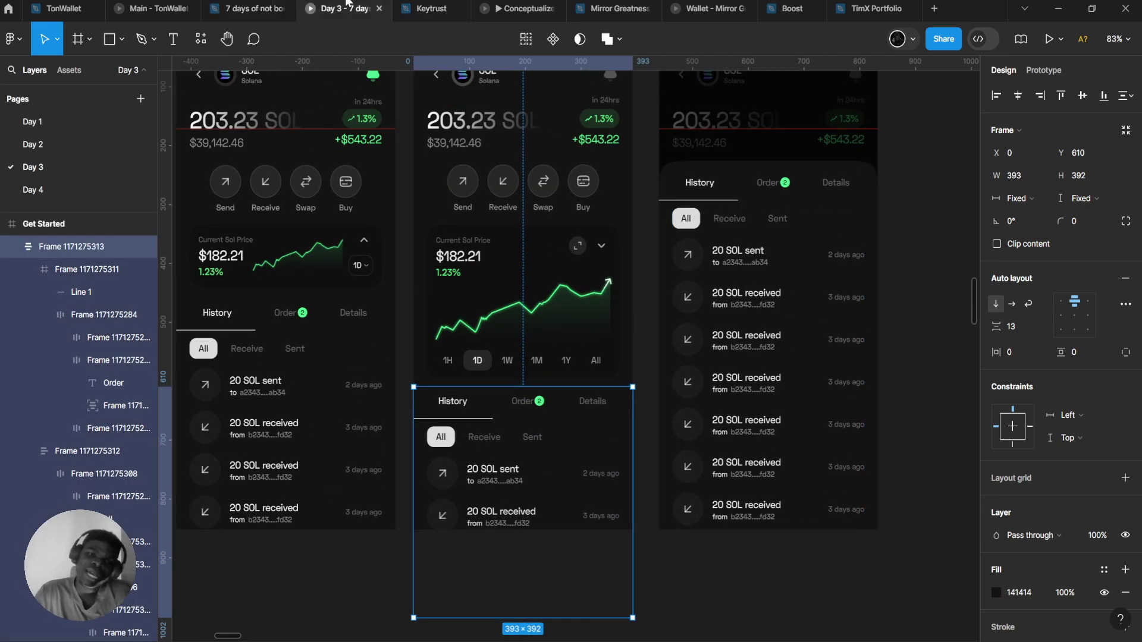
{"action": "left_click_drag", "start_coordinate": [633, 394], "coordinate": [632, 258]}
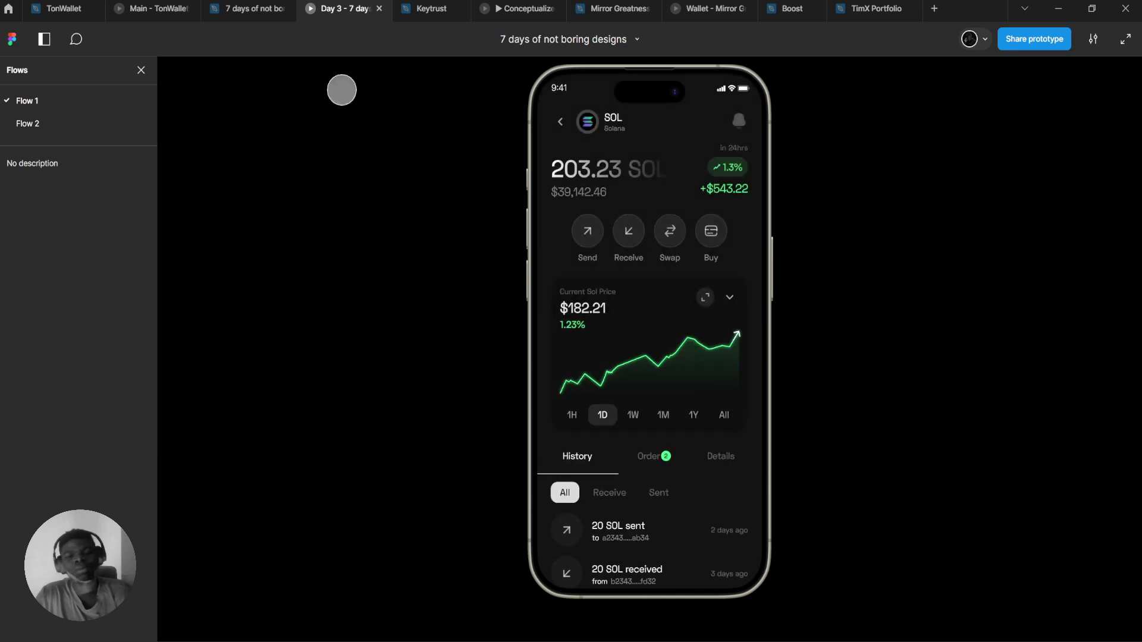
{"action": "left_click", "coordinate": [250, 8]}
{"action": "mouse_move", "coordinate": [534, 368]}
{"action": "left_mouse_down"}
{"action": "mouse_move", "coordinate": [523, 323]}
{"action": "mouse_move", "coordinate": [536, 377]}
{"action": "mouse_move", "coordinate": [518, 357]}
{"action": "left_mouse_up"}
{"action": "scroll", "coordinate": [556, 380], "scroll_direction": "left", "scroll_amount": 1}
{"action": "scroll", "coordinate": [574, 380], "scroll_direction": "down", "scroll_amount": 3}
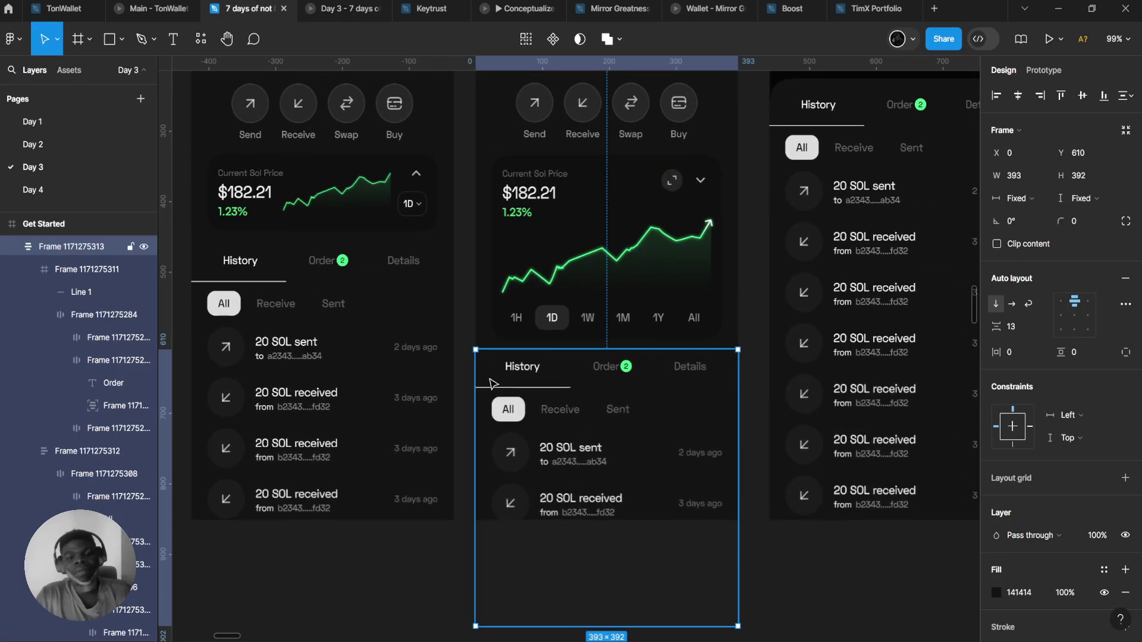
- Inspect the tab row's outer frame, its nested auto layout frame and the white line underlining the History tab
{"action": "scroll", "coordinate": [517, 357], "scroll_direction": "up", "scroll_amount": 3}
{"action": "left_click", "coordinate": [517, 339]}
{"action": "scroll", "coordinate": [547, 322], "scroll_direction": "up", "scroll_amount": 2}
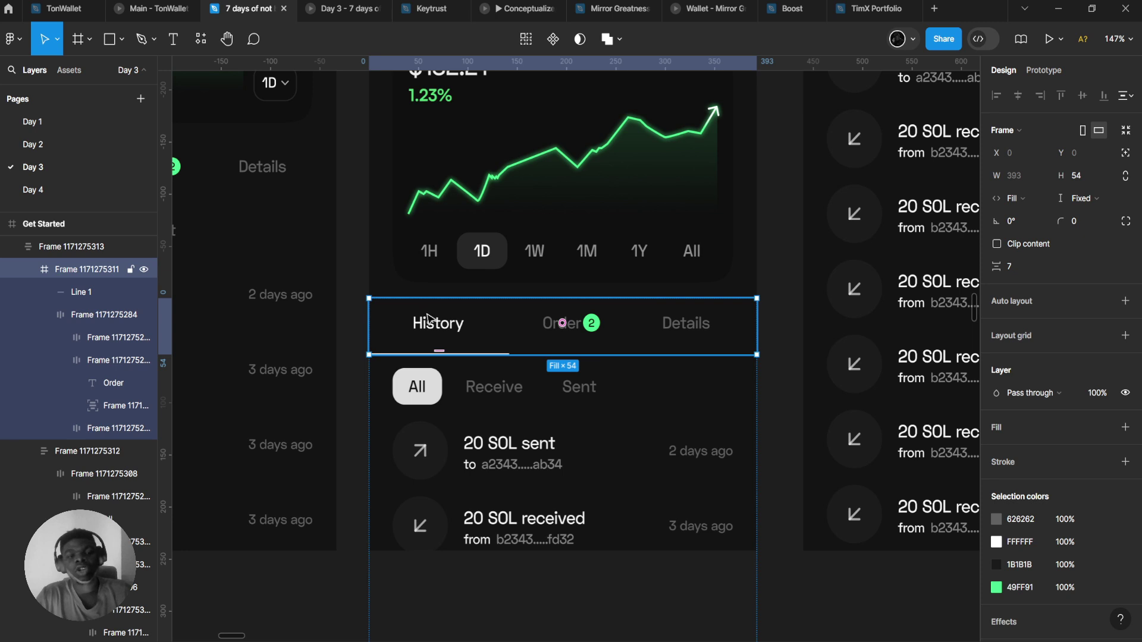
{"action": "scroll", "coordinate": [430, 320], "scroll_direction": "up", "scroll_amount": 3}
{"action": "left_click", "coordinate": [451, 326]}
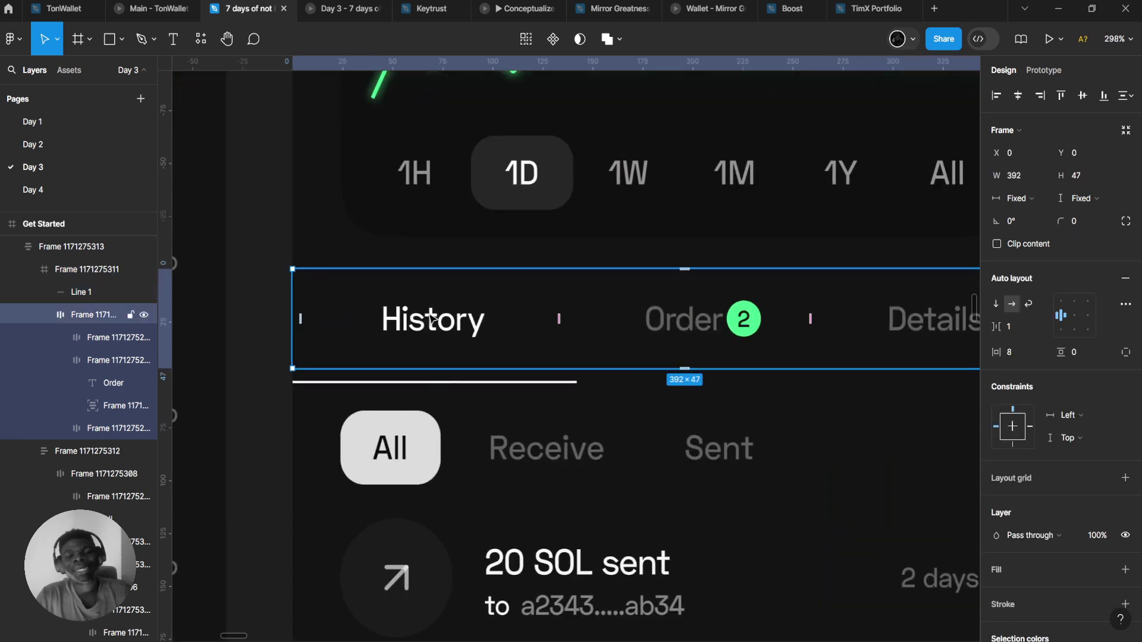
{"action": "left_click", "coordinate": [466, 357]}
{"action": "left_click", "coordinate": [472, 357]}
{"action": "left_click", "coordinate": [491, 359]}
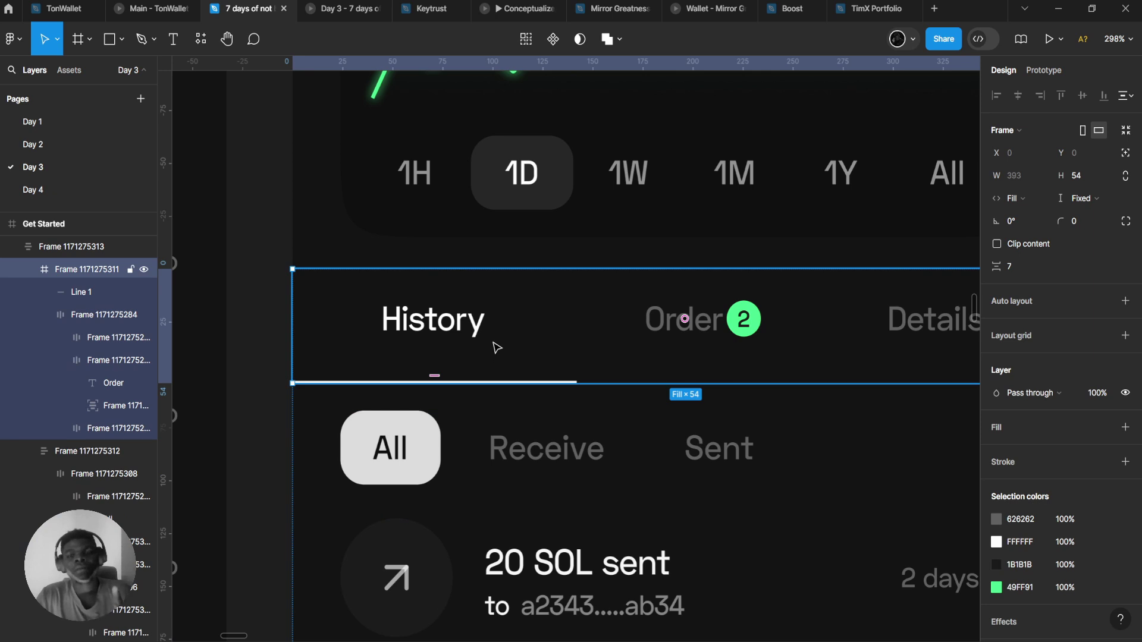
{"action": "left_click", "coordinate": [95, 315]}
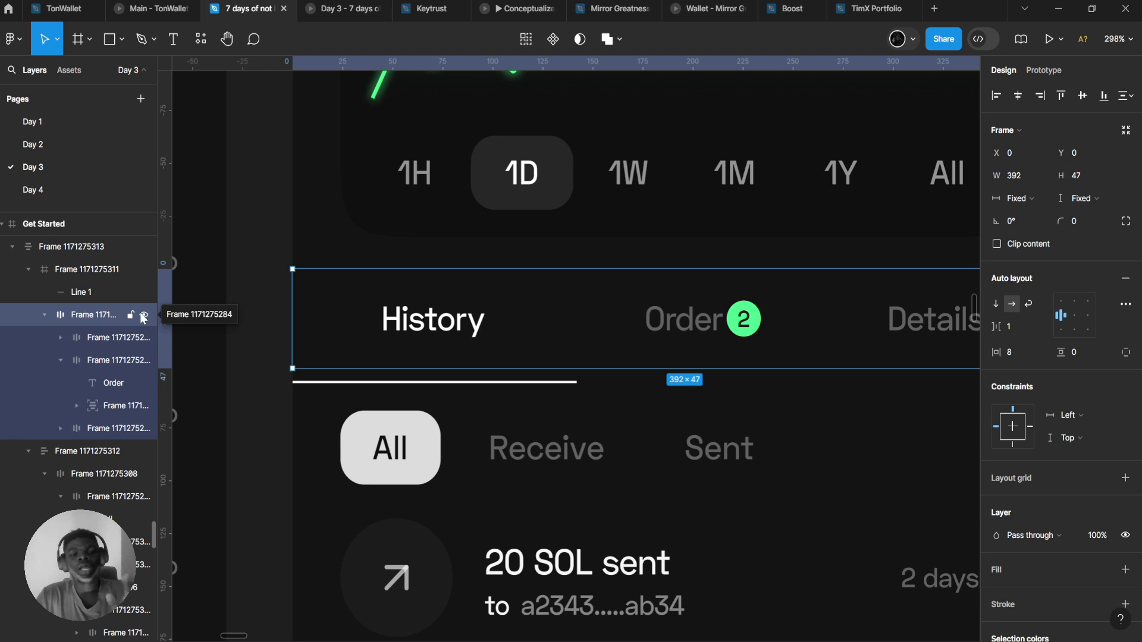
{"action": "left_click", "coordinate": [524, 384]}
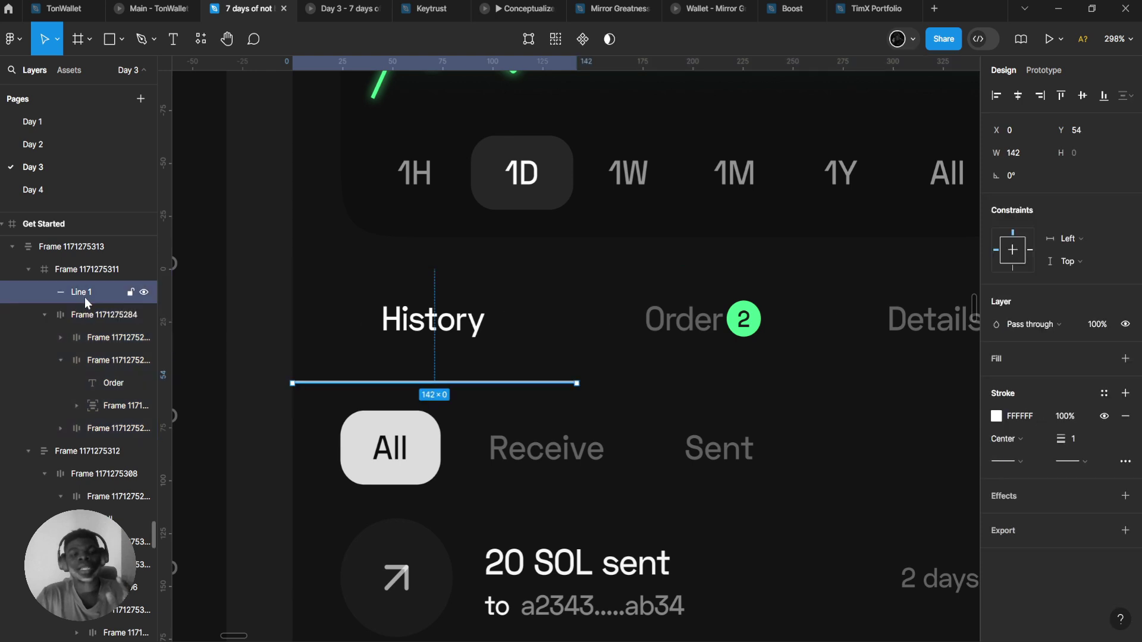
- Move the white underline from the History tab to beneath the Order tab at X 133
{"action": "scroll", "coordinate": [488, 387], "scroll_direction": "down", "scroll_amount": 5}
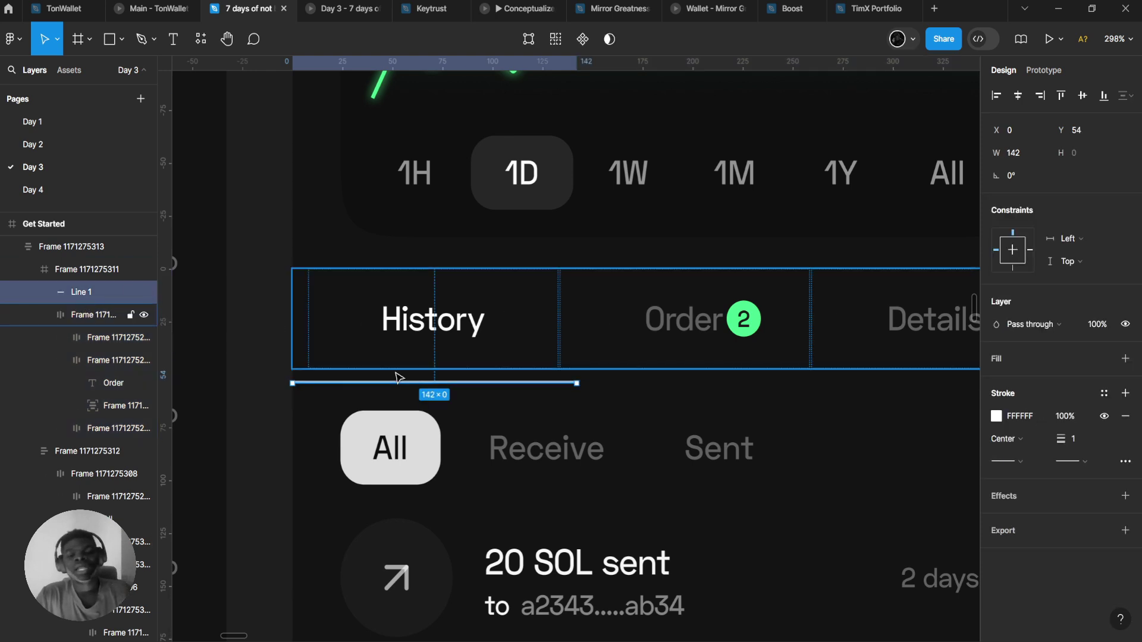
{"action": "left_click_drag", "start_coordinate": [431, 387], "coordinate": [405, 373]}
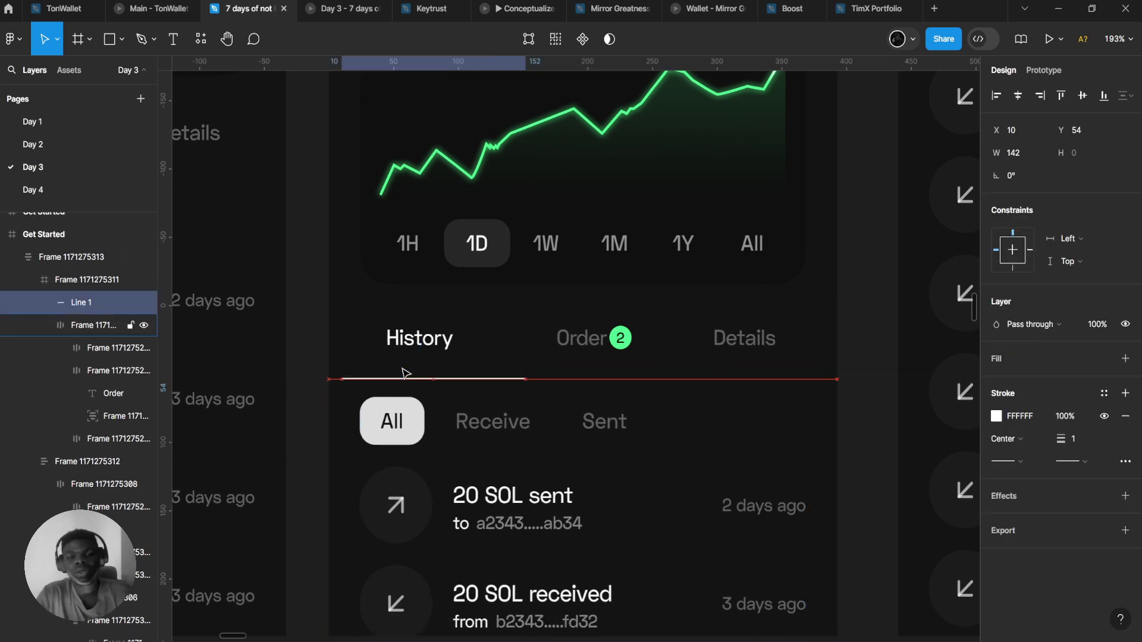
{"action": "key", "text": "shift+Right"}
{"action": "key", "text": "shift+Right"}
{"action": "key", "text": "shift+Right"}
{"action": "key", "text": "shift+Right"}
{"action": "key", "text": "shift+Right"}
{"action": "key", "text": "shift+Right"}
{"action": "key", "text": "shift+Right"}
{"action": "key", "text": "shift+Right"}
{"action": "key", "text": "shift+Right"}
{"action": "key", "text": "shift+Right"}
{"action": "key", "text": "shift+Right"}
{"action": "key", "text": "shift+Right"}
{"action": "key", "text": "shift+Right"}
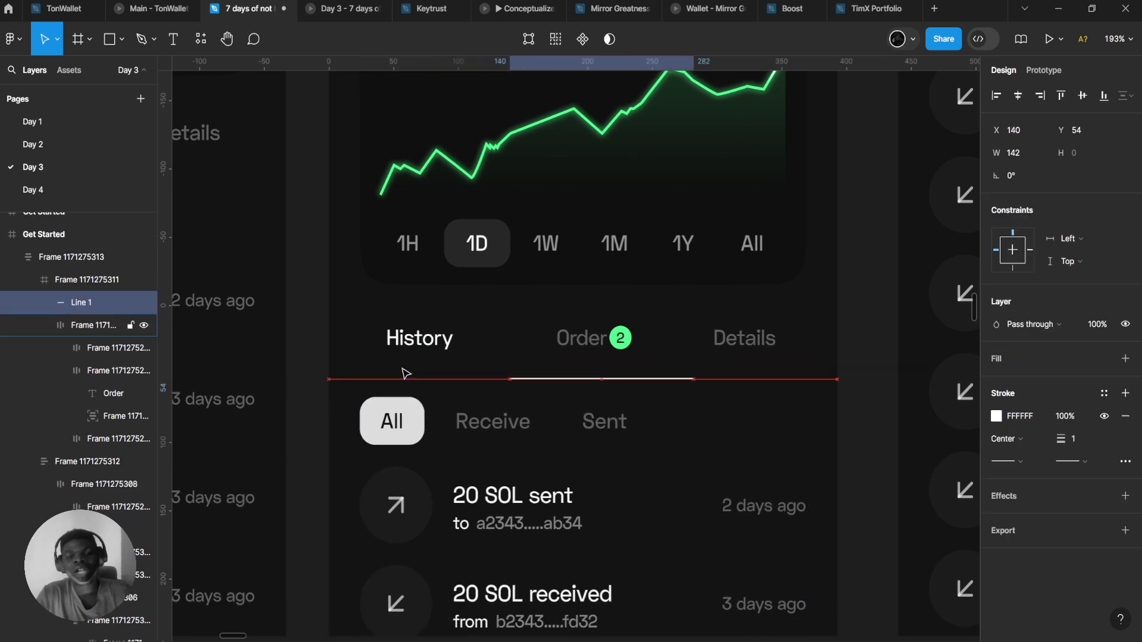
{"action": "key", "text": "Left"}
{"action": "key", "text": "Left"}
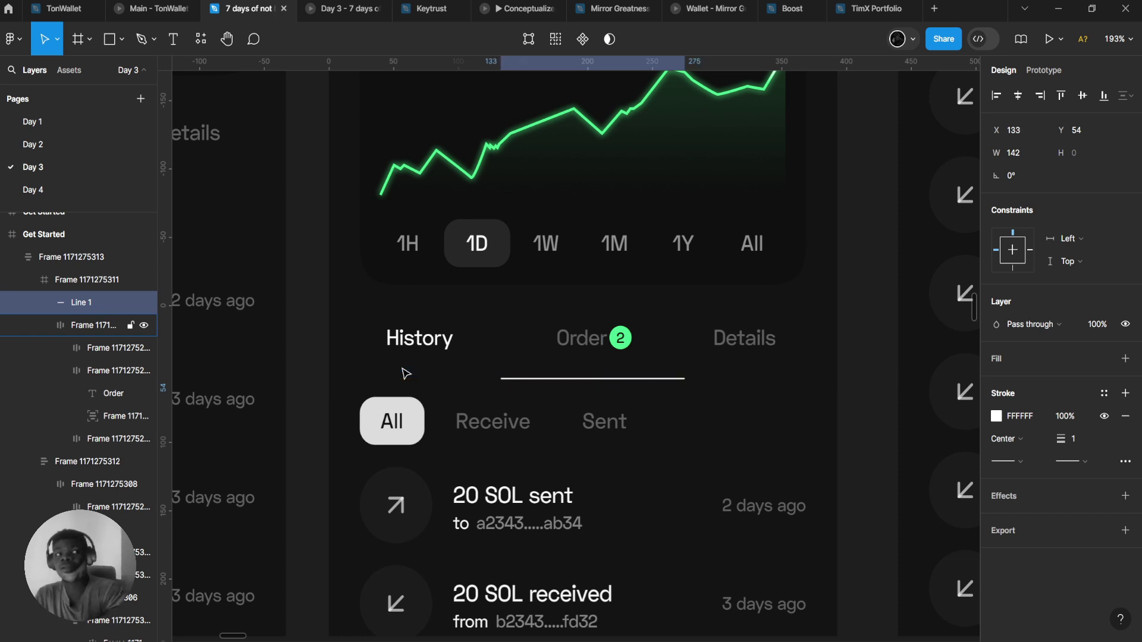
- Return the white underline to its place beneath the History tab at X 10
{"action": "key", "text": "Right"}
{"action": "key", "text": "Right"}
{"action": "key", "text": "Right"}
{"action": "key", "text": "Right"}
{"action": "key", "text": "Right"}
{"action": "key", "text": "Right"}
{"action": "key", "text": "Right"}
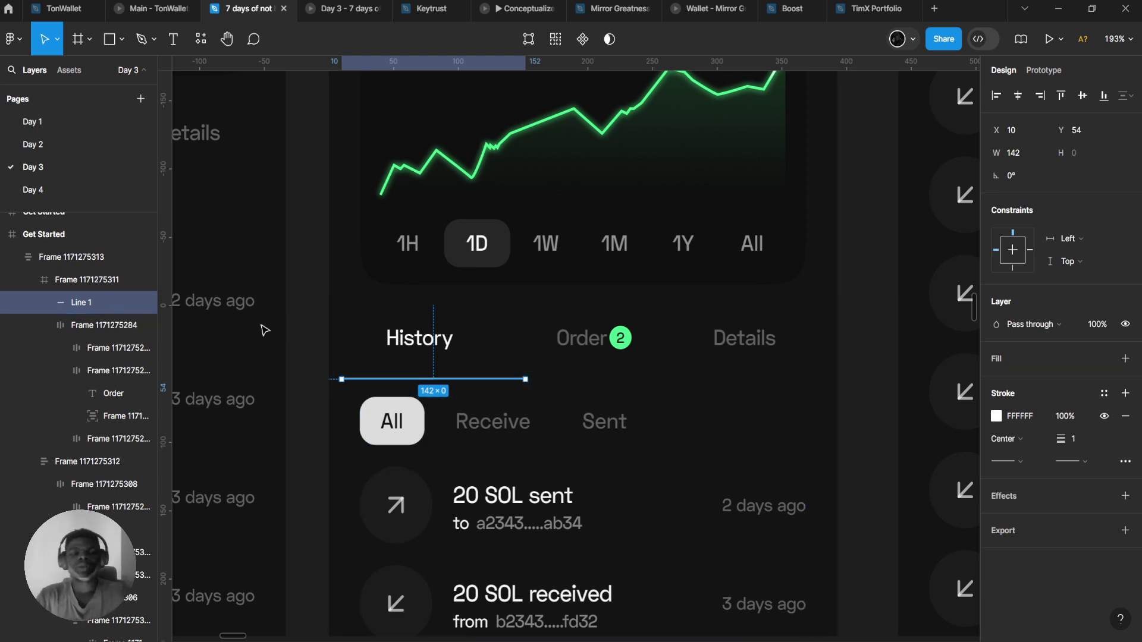
- Inspect the frames holding the tab row, the filter chips and the transaction list, and the spacing between them
{"action": "left_click", "coordinate": [81, 287]}
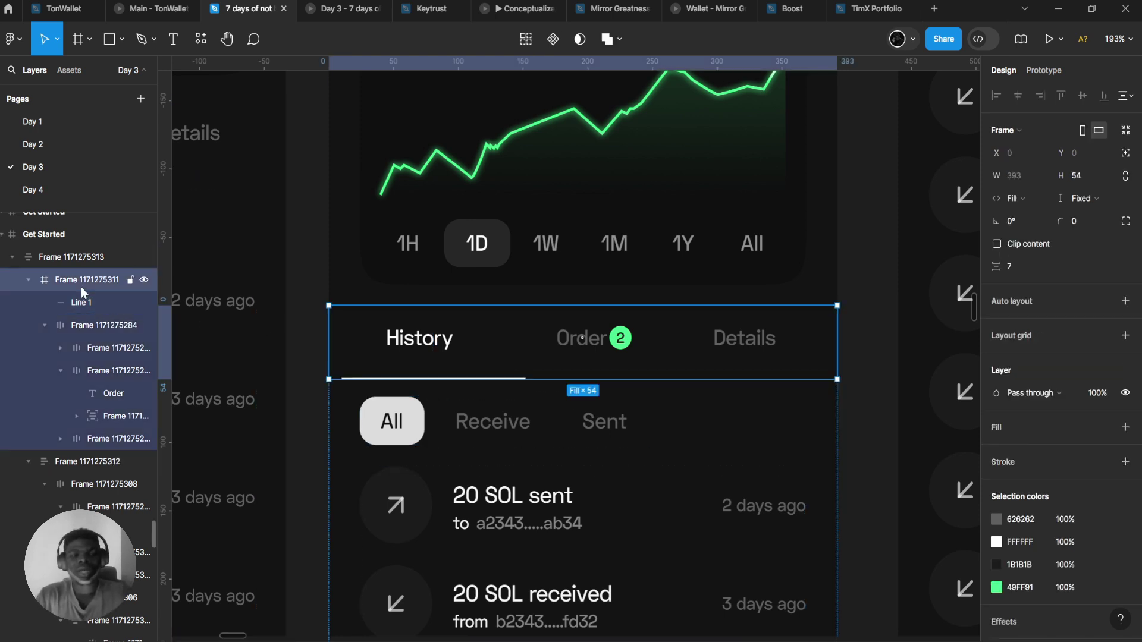
{"action": "left_click", "coordinate": [73, 325]}
{"action": "scroll", "coordinate": [408, 370], "scroll_direction": "down", "scroll_amount": 3}
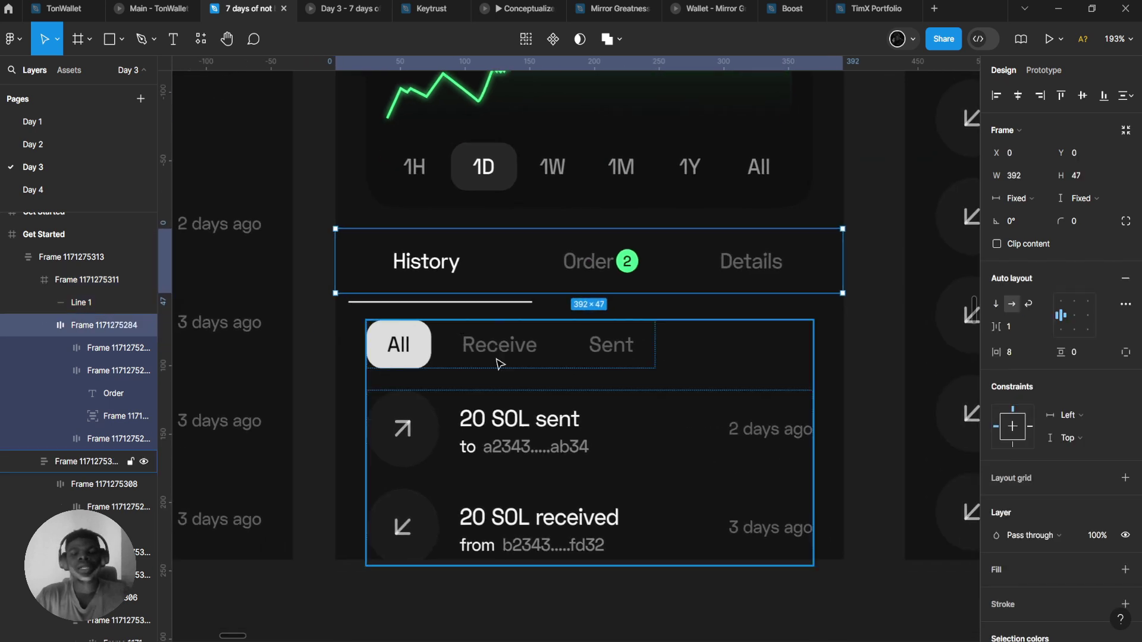
{"action": "left_click", "coordinate": [348, 362]}
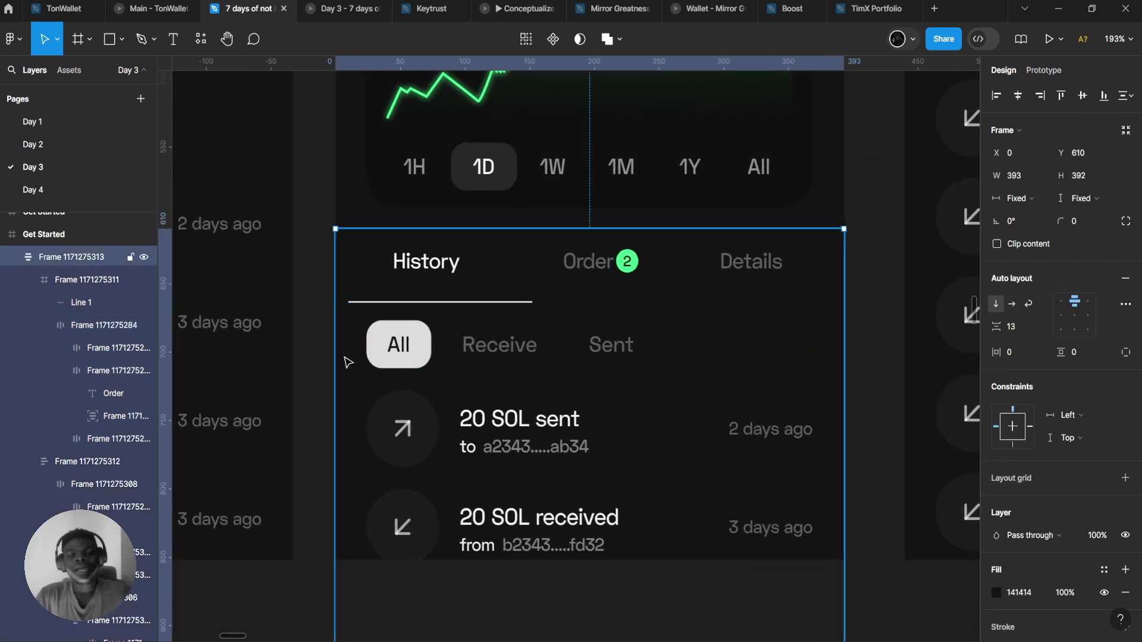
{"action": "left_click", "coordinate": [513, 265]}
{"action": "left_click", "coordinate": [494, 387]}
{"action": "key", "text": "alt"}
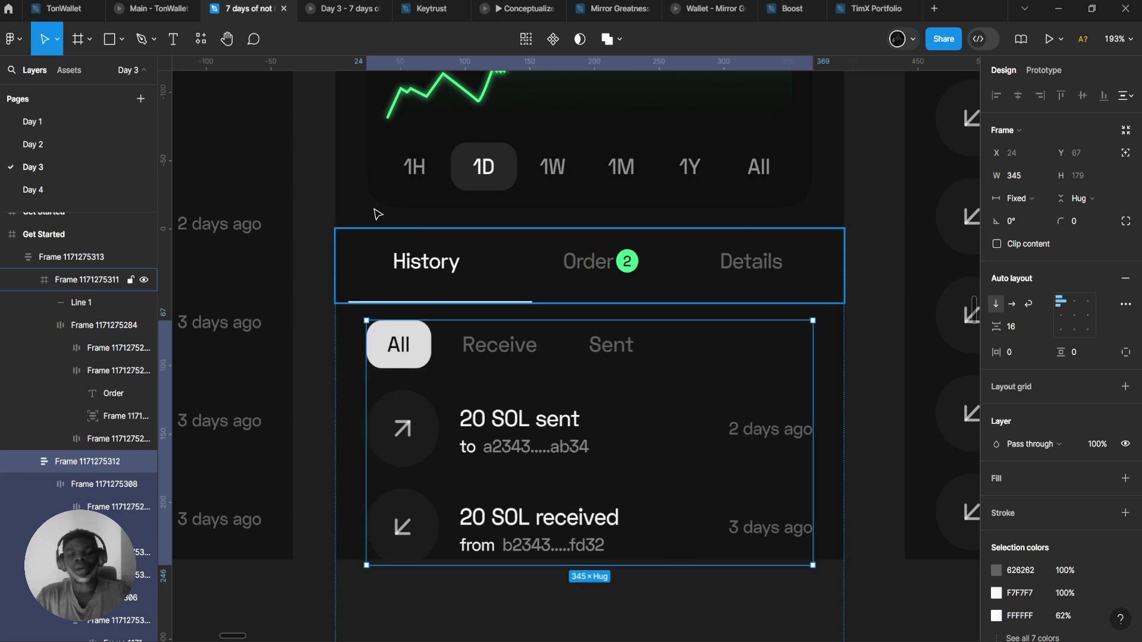
- Check the expanded screen in the Day 3 prototype and review the tab section against the dimmed third screen in the design file
{"action": "left_click", "coordinate": [349, 7]}
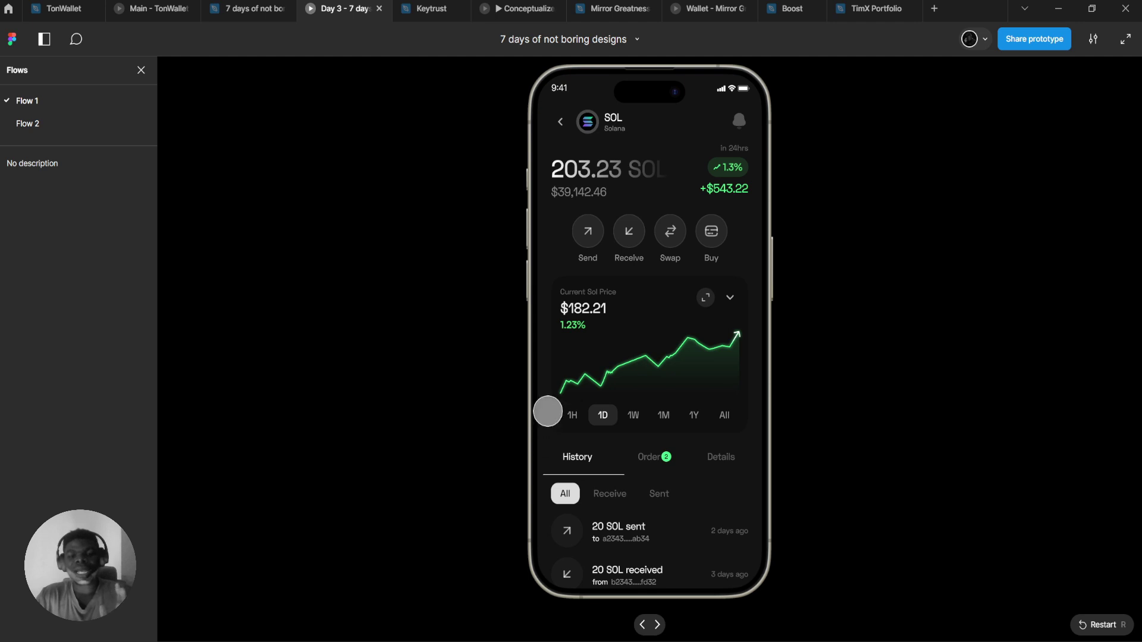
{"action": "left_click", "coordinate": [237, 7]}
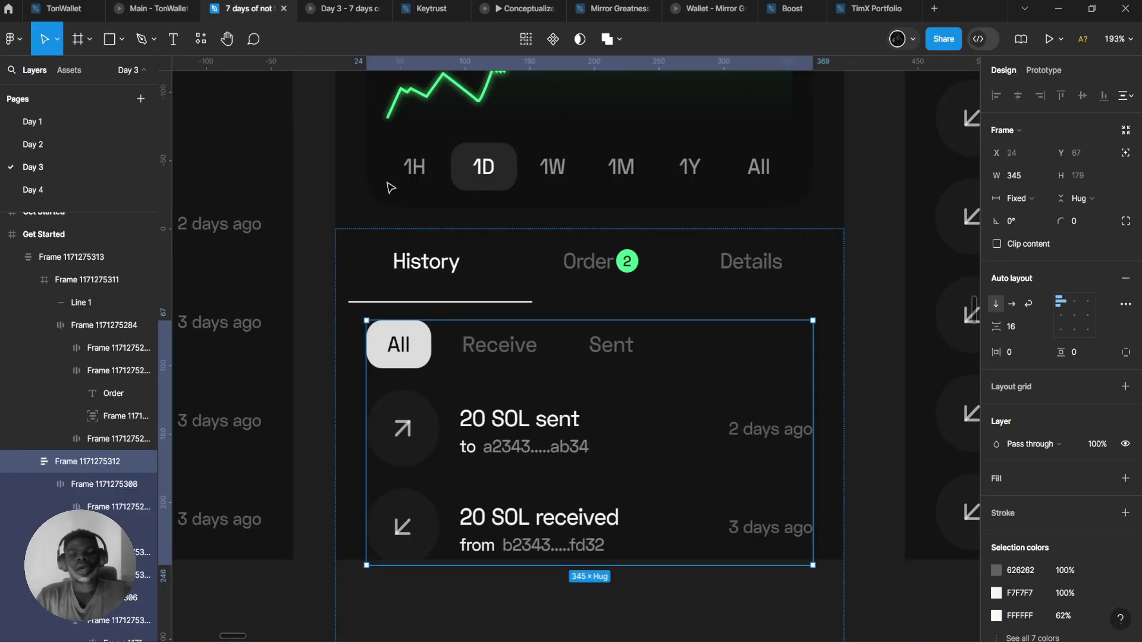
{"action": "scroll", "coordinate": [489, 341], "scroll_direction": "down", "scroll_amount": 5}
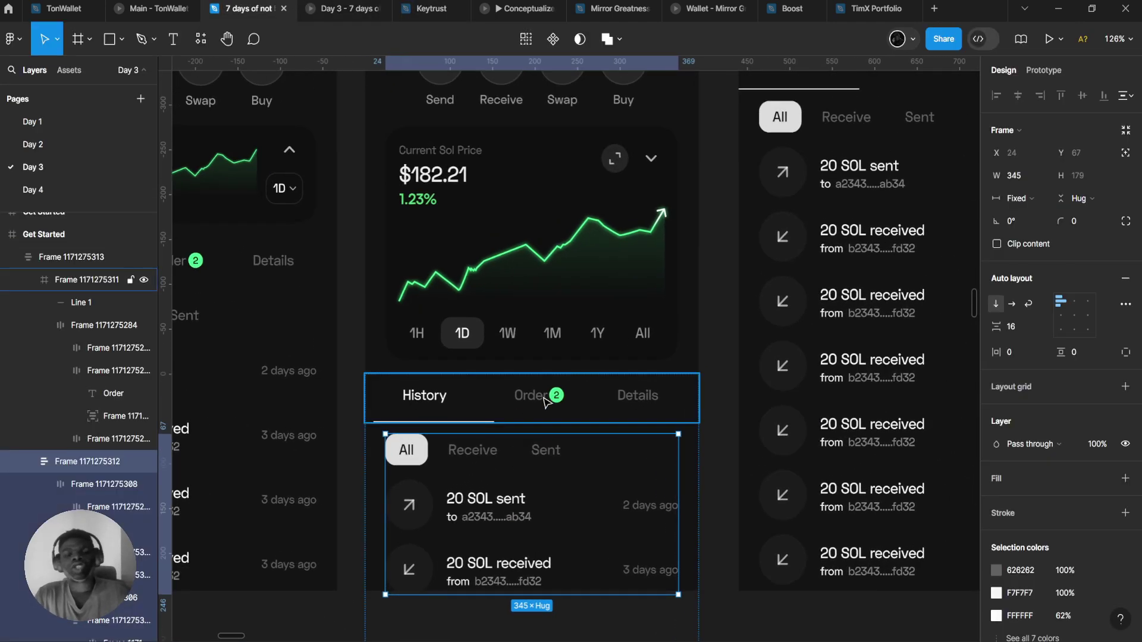
{"action": "left_click", "coordinate": [531, 395]}
{"action": "left_click", "coordinate": [717, 426]}
{"action": "left_click", "coordinate": [643, 429]}
{"action": "left_click_drag", "start_coordinate": [625, 437], "coordinate": [487, 494]}
{"action": "scroll", "coordinate": [487, 494], "scroll_direction": "down", "scroll_amount": 5}
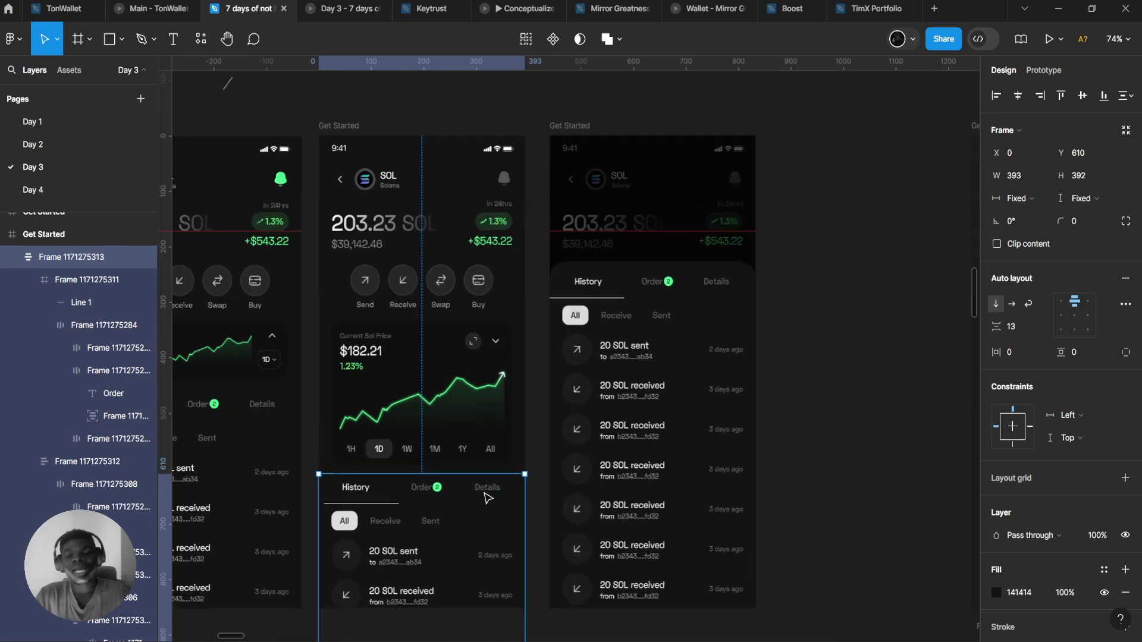
- Inspect the 70% black rectangle that dims the upper part of the third screen
{"action": "scroll", "coordinate": [487, 494], "scroll_direction": "up", "scroll_amount": 1}
{"action": "key", "text": "Escape"}
{"action": "left_click", "coordinate": [586, 117], "text": "ctrl"}
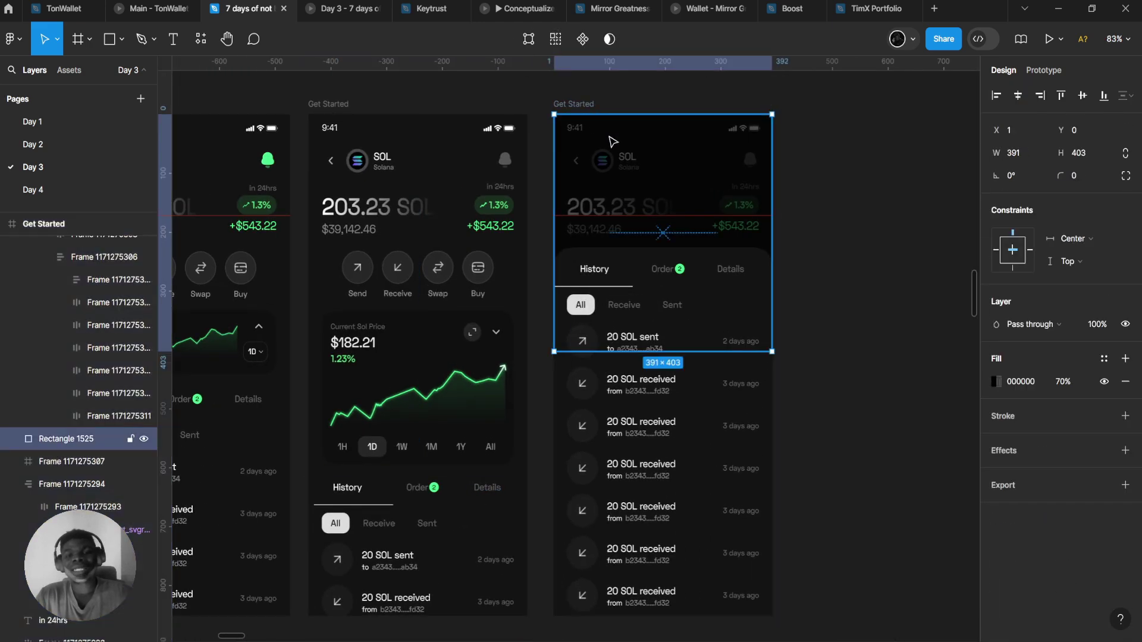
{"action": "left_click_drag", "start_coordinate": [510, 192], "coordinate": [606, 208]}
{"action": "key", "text": "ctrl+z"}
{"action": "key", "text": "ctrl+z"}
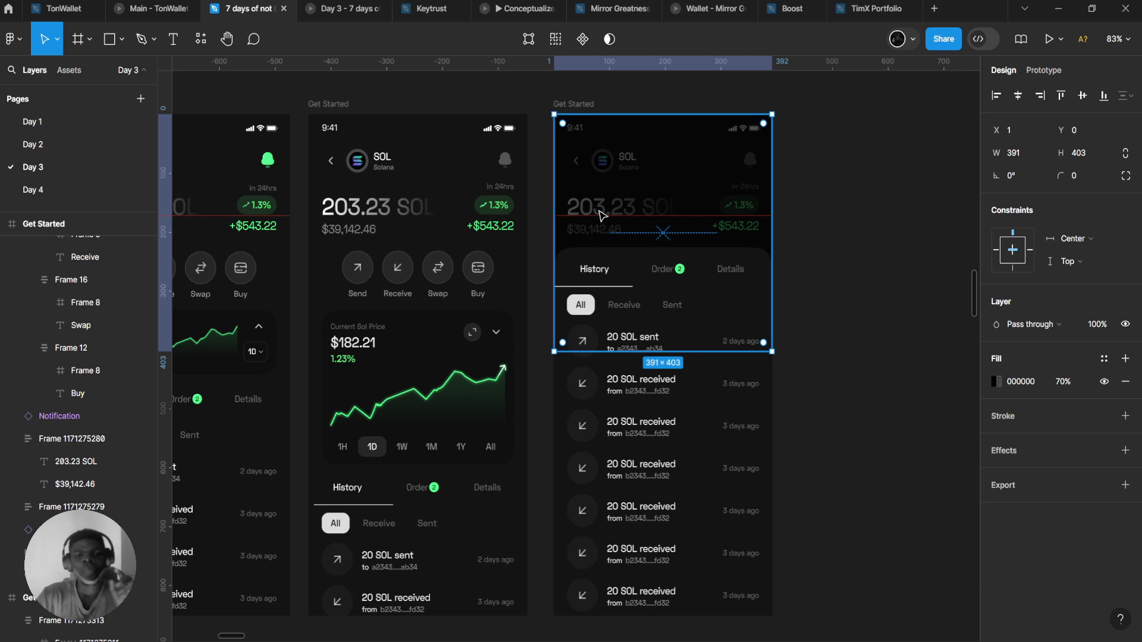
- Move the tab and transaction sheet out of the dimmed third screen to stand beside it as a separate frame at X -891, Y 301
{"action": "left_click_drag", "start_coordinate": [618, 294], "coordinate": [815, 262]}
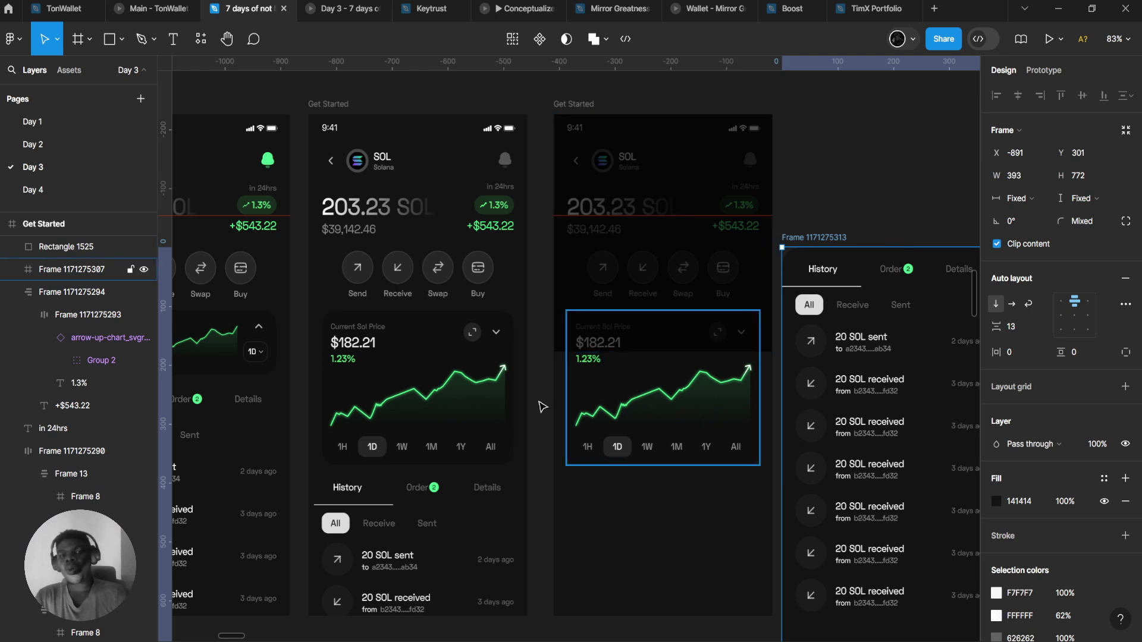
{"action": "left_click", "coordinate": [469, 483]}
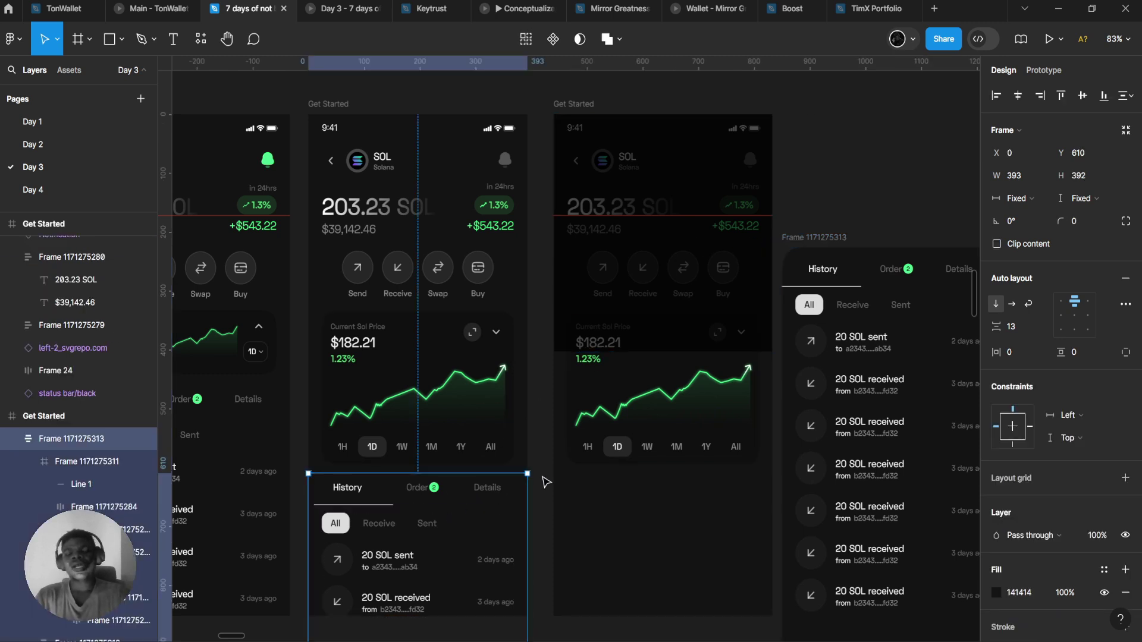
{"action": "key", "text": "ctrl+z"}
{"action": "key", "text": "ctrl+z"}
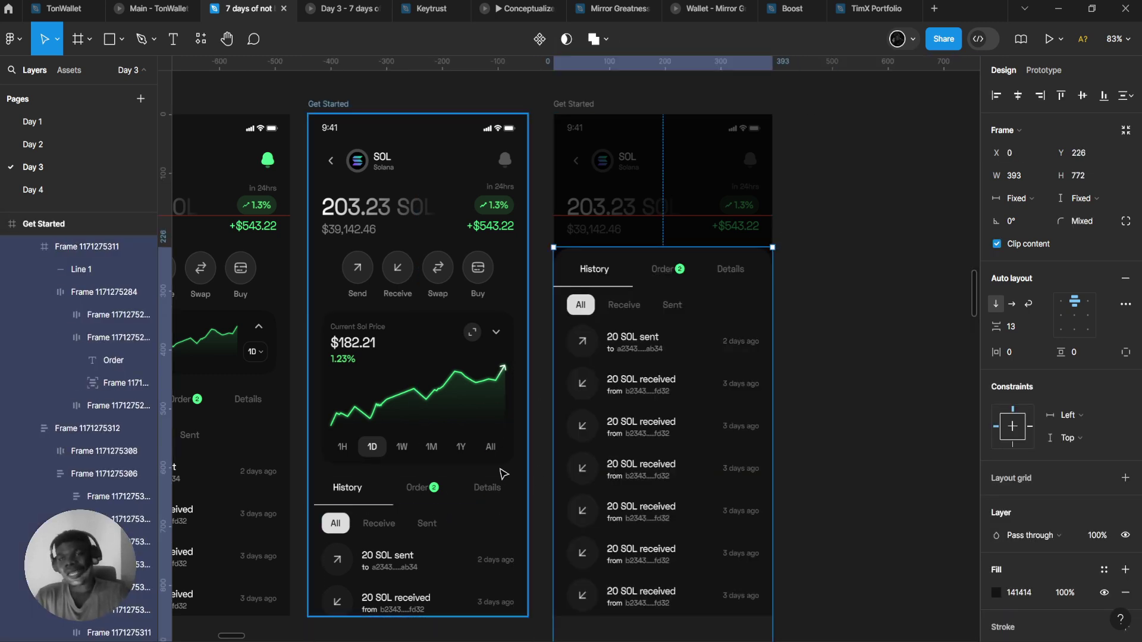
{"action": "key", "text": "ctrl+shift+z"}
- Redirect the drag interaction of the tab section on the expanded screen to the standalone transaction sheet frame
{"action": "left_click", "coordinate": [580, 105]}
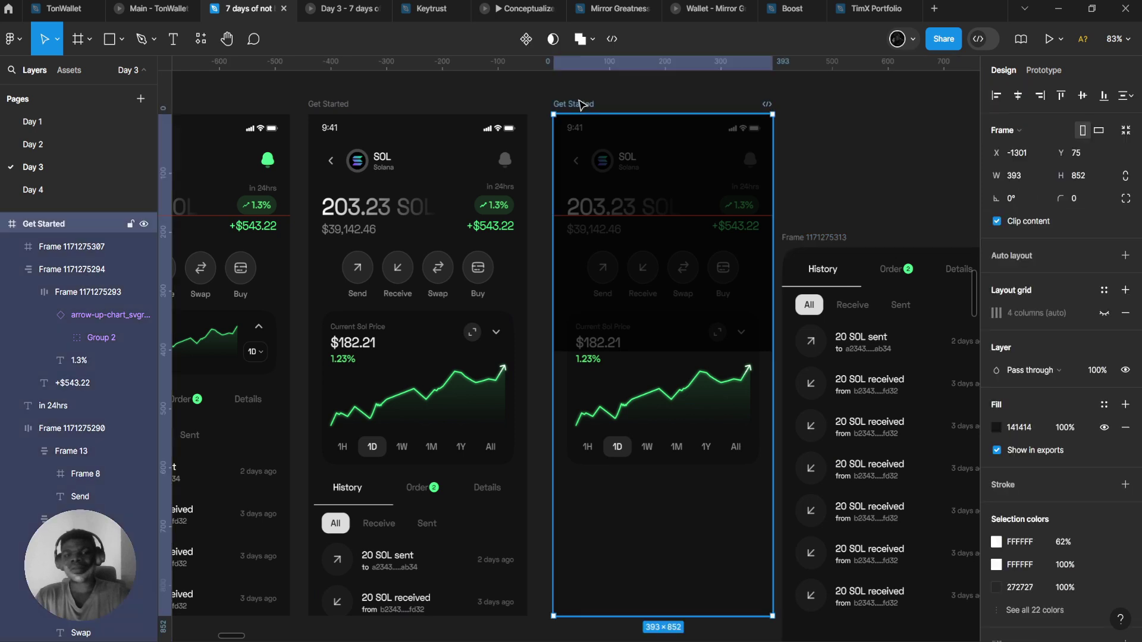
{"action": "left_click", "coordinate": [426, 501]}
{"action": "key", "text": "shift+e"}
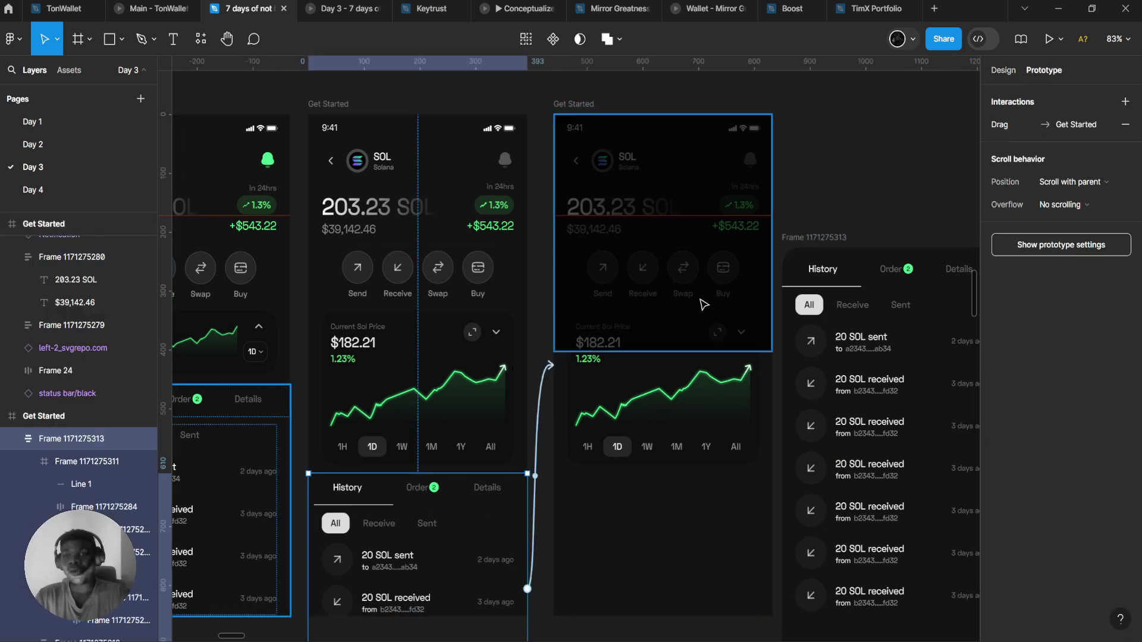
{"action": "scroll", "coordinate": [631, 314], "scroll_direction": "down", "scroll_amount": 5}
{"action": "left_click_drag", "start_coordinate": [582, 344], "coordinate": [718, 408]}
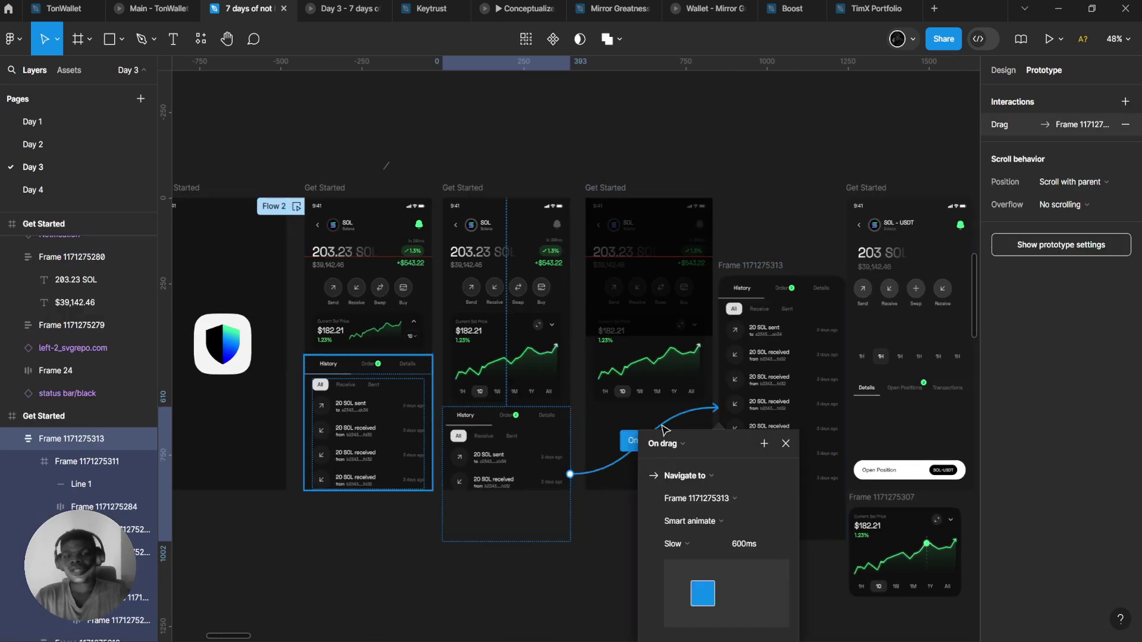
- Change the drag interaction's action to Open overlay, keeping the On drag trigger and the Move in animation
{"action": "left_click", "coordinate": [666, 443]}
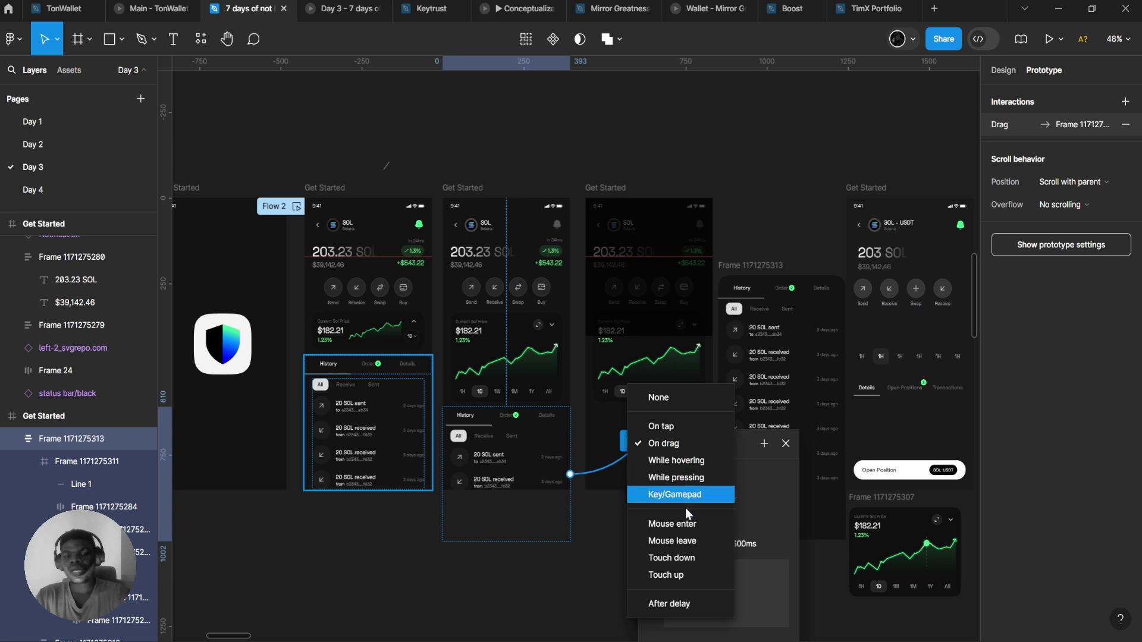
{"action": "left_click", "coordinate": [791, 520]}
{"action": "left_click", "coordinate": [705, 479]}
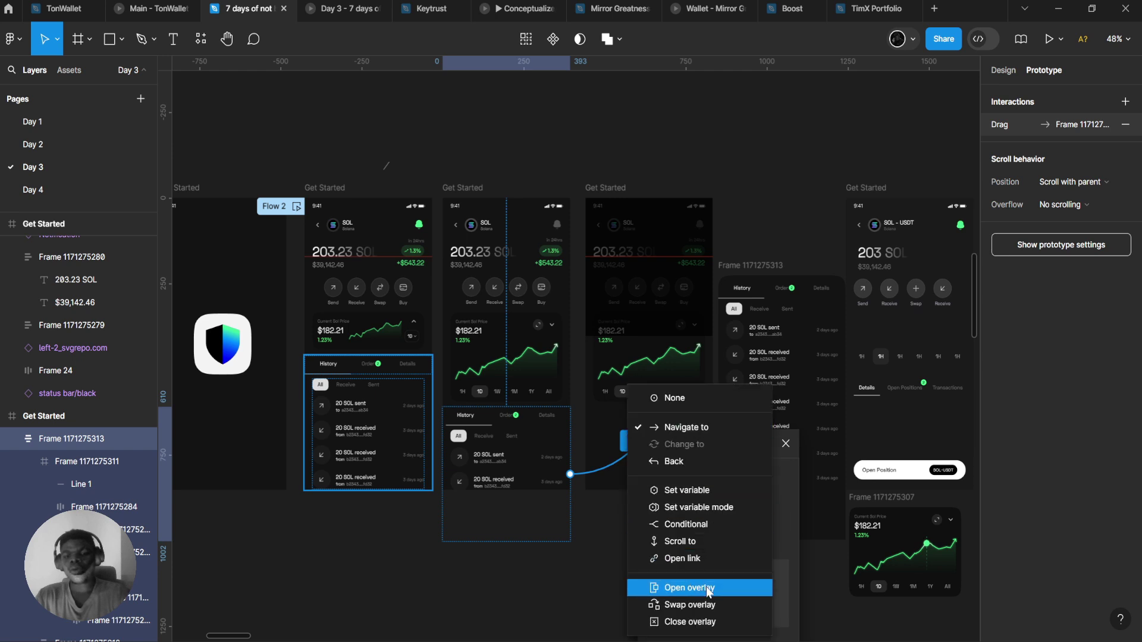
{"action": "left_click", "coordinate": [690, 587]}
{"action": "left_click", "coordinate": [685, 519]}
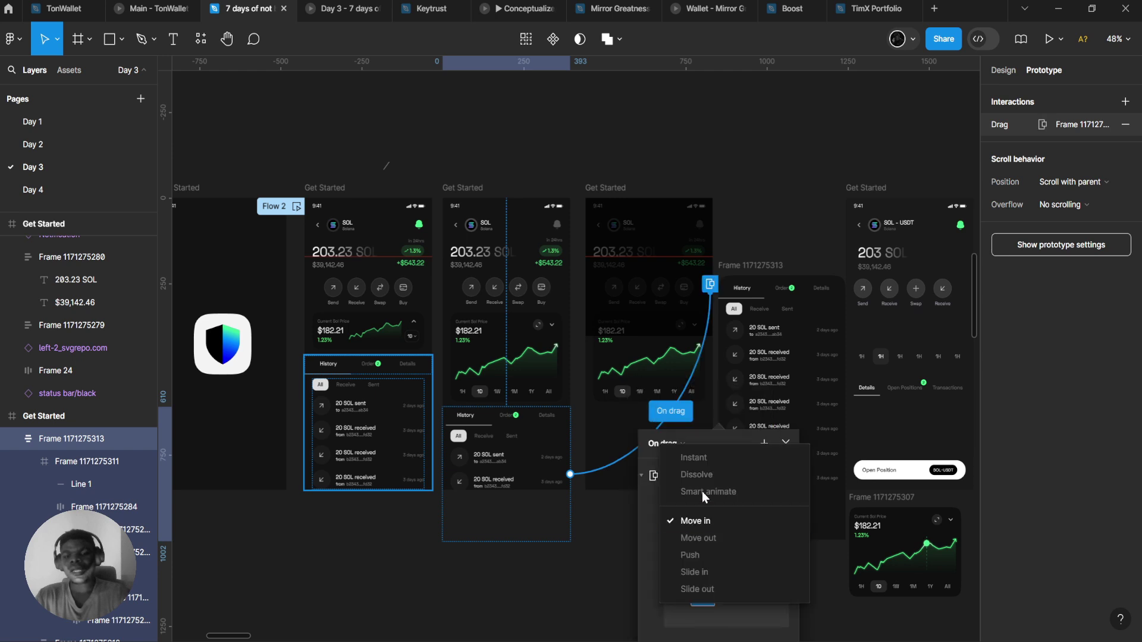
{"action": "left_click", "coordinate": [687, 516]}
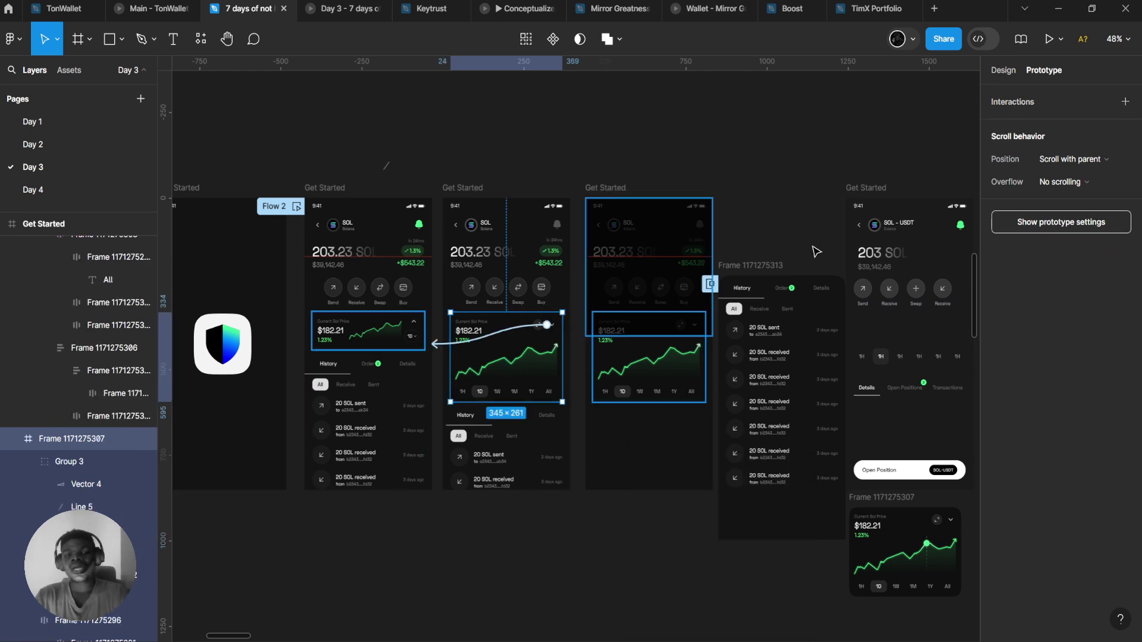
- Position the tab section's drag overlay at Bottom center, enable Close when clicking outside, and add a background
{"action": "left_click", "coordinate": [1048, 39]}
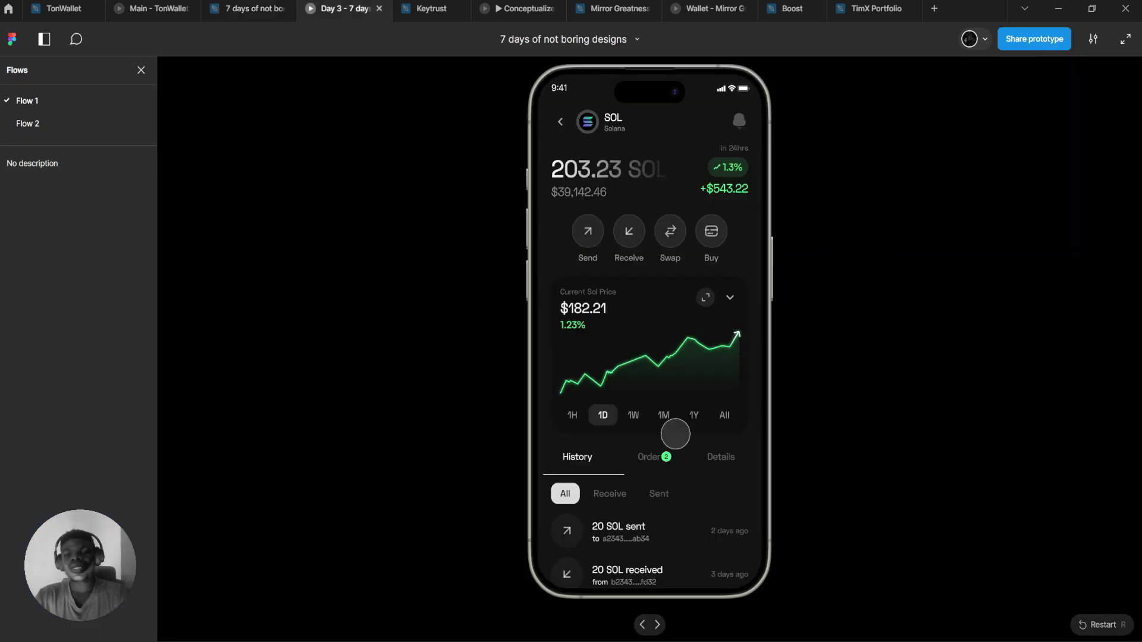
{"action": "left_click", "coordinate": [250, 8]}
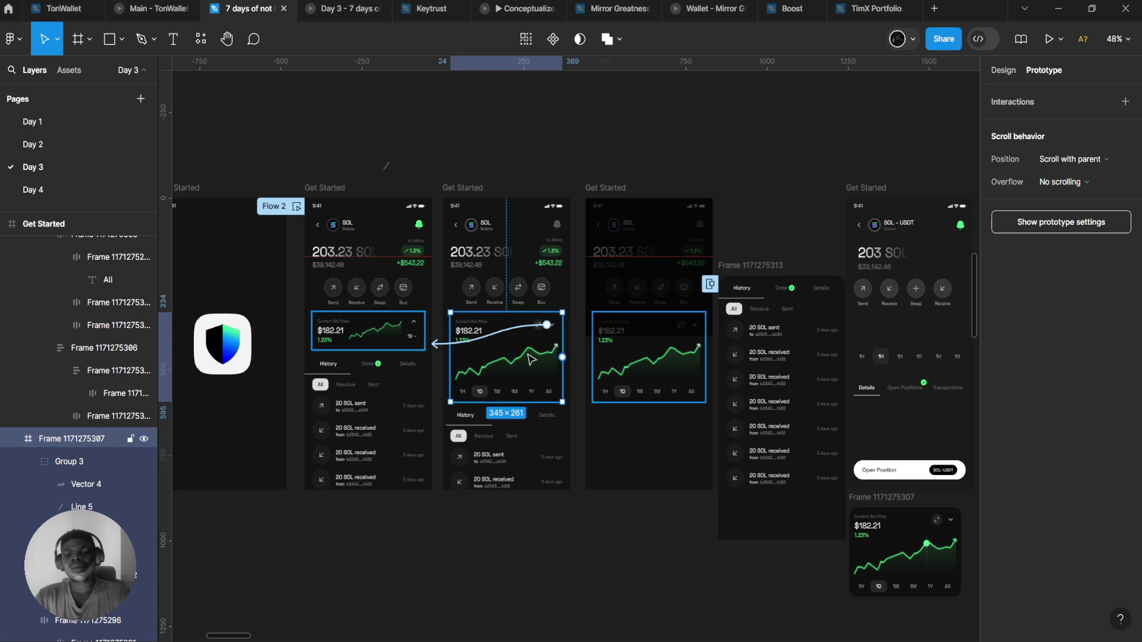
{"action": "left_click", "coordinate": [506, 470]}
{"action": "left_click", "coordinate": [661, 417]}
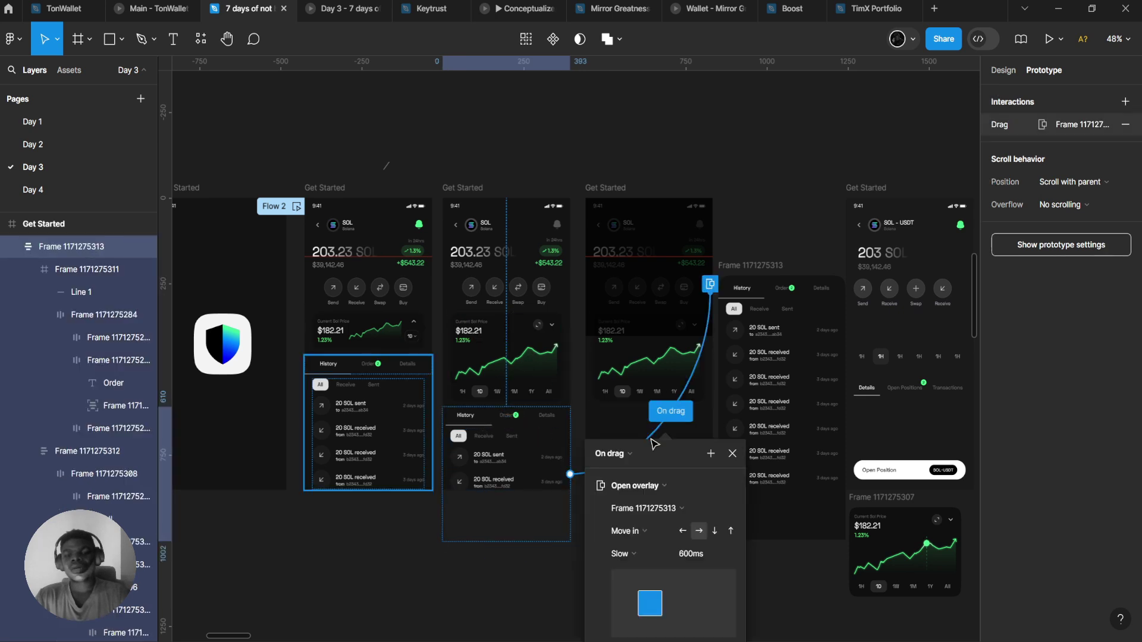
{"action": "left_click_drag", "start_coordinate": [654, 443], "coordinate": [699, 318]}
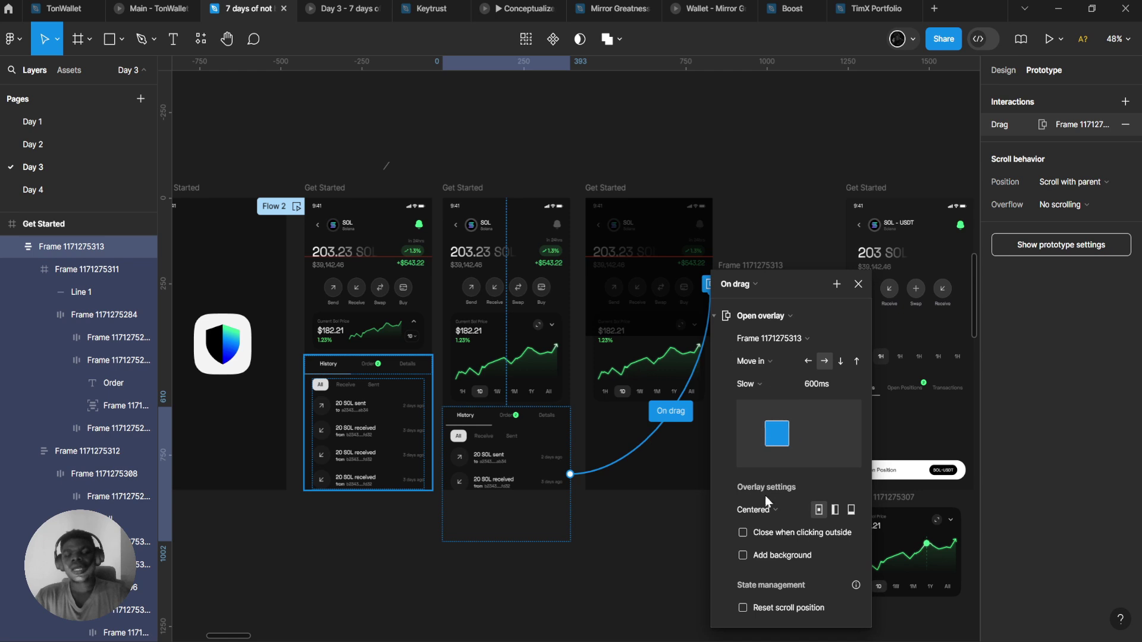
{"action": "left_click", "coordinate": [770, 507]}
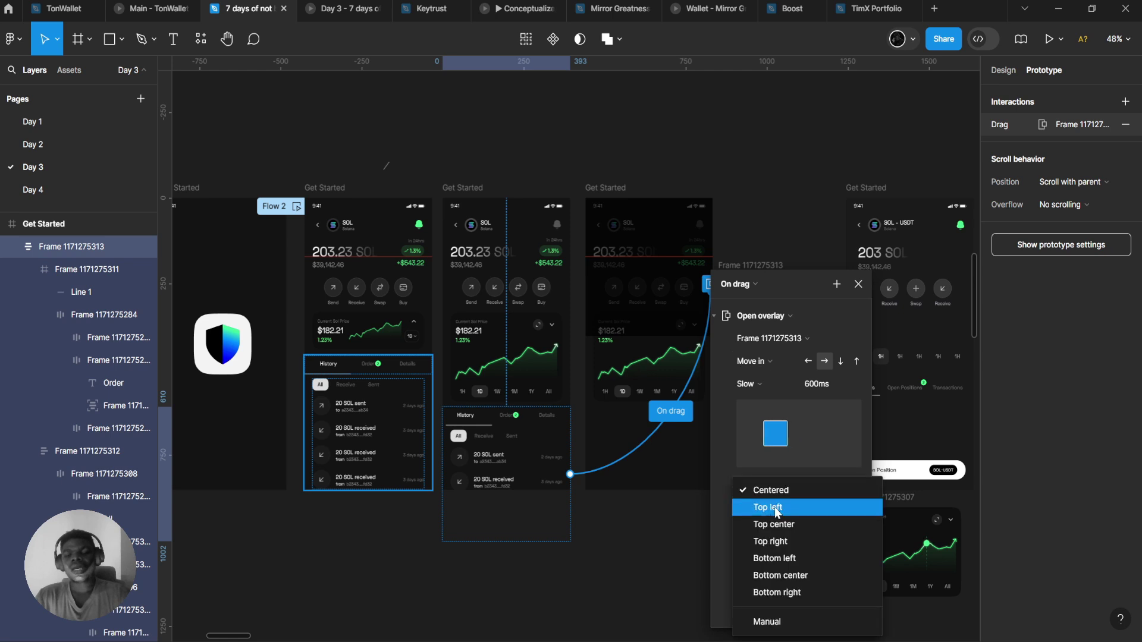
{"action": "left_click", "coordinate": [794, 576]}
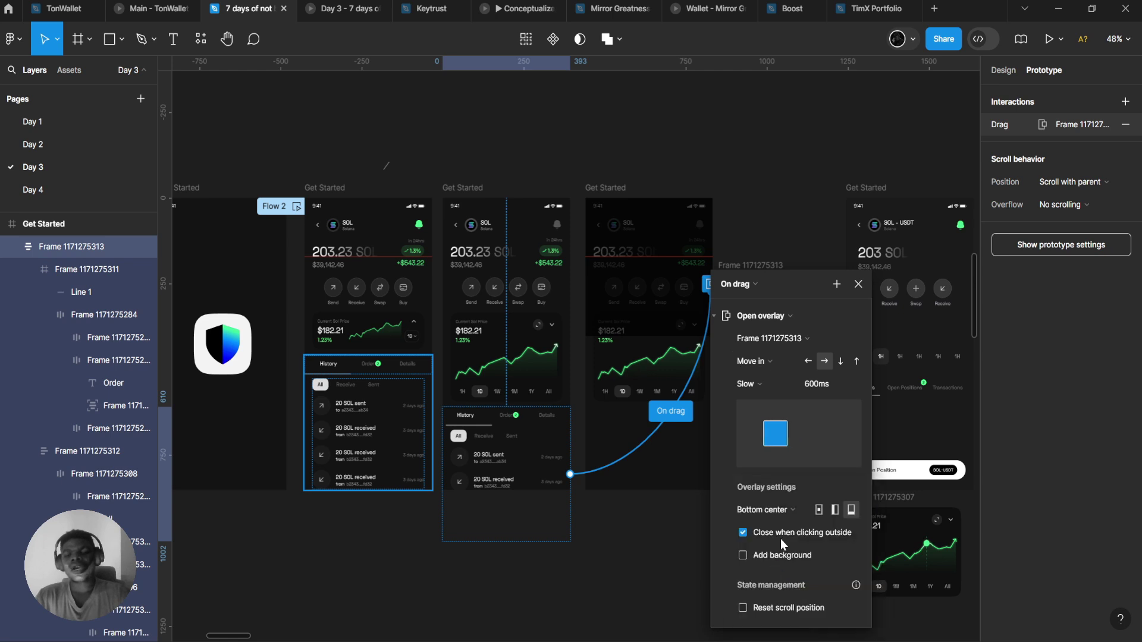
{"action": "left_click", "coordinate": [790, 554]}
{"action": "left_click", "coordinate": [857, 284]}
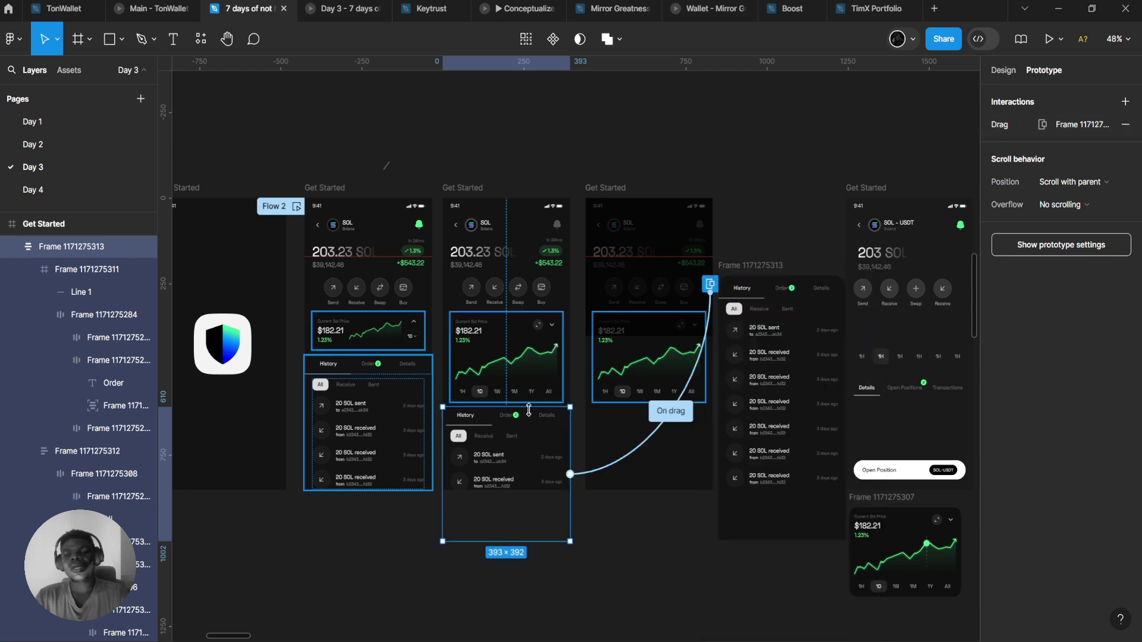
- Preview the prototype, opening the transaction sheet overlay with a drag and closing it from outside the sheet
{"action": "left_click", "coordinate": [1055, 39]}
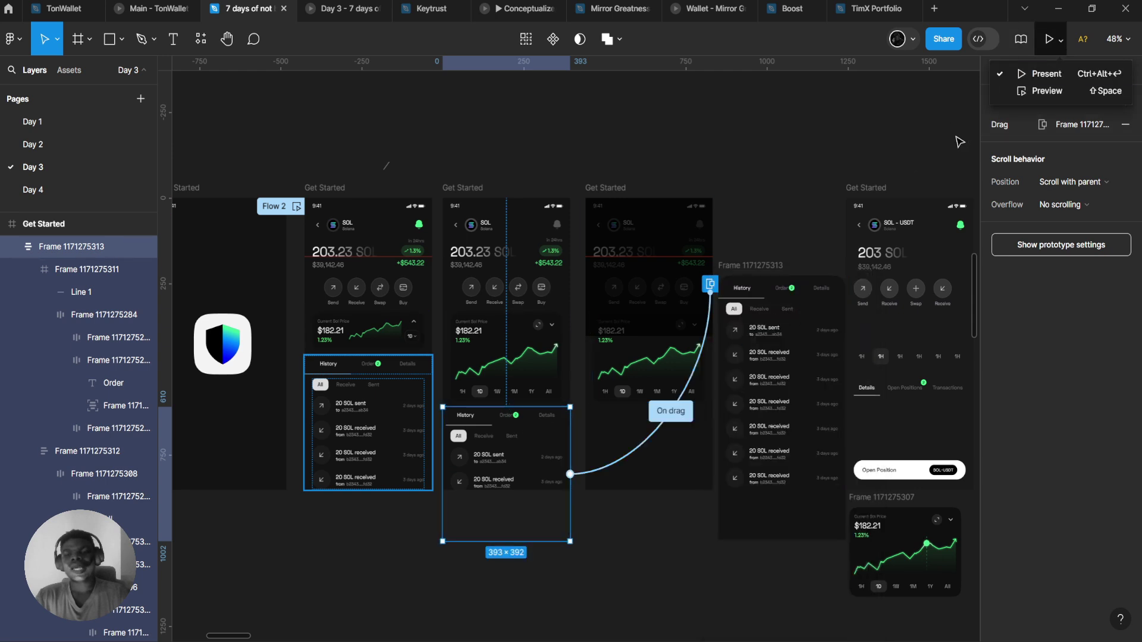
{"action": "left_click", "coordinate": [1050, 39]}
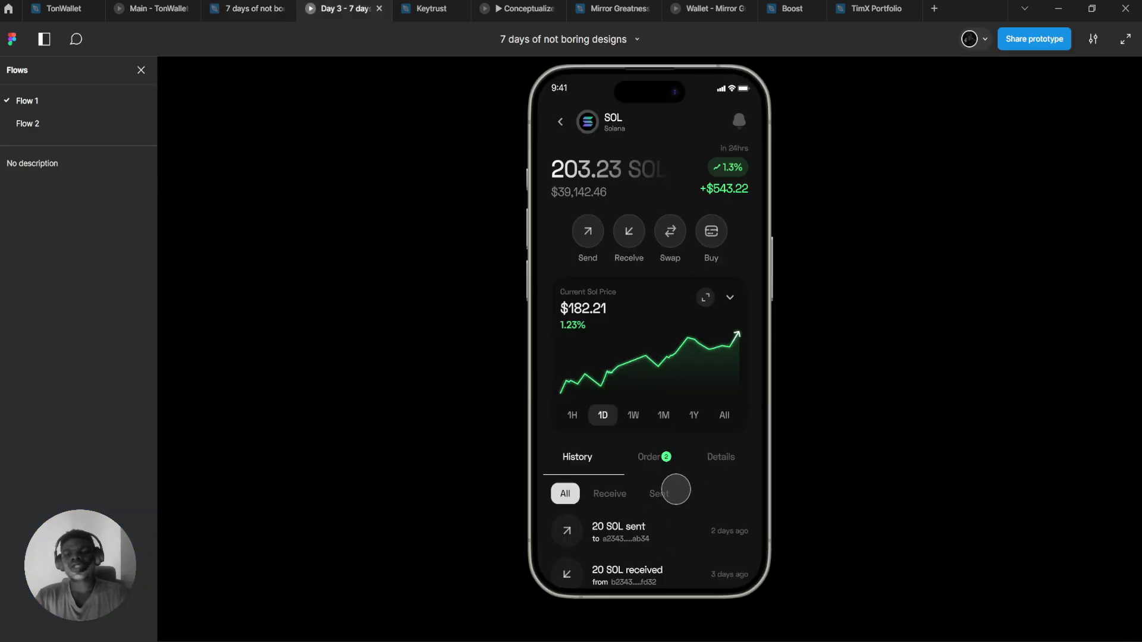
{"action": "left_click_drag", "start_coordinate": [668, 489], "coordinate": [654, 454]}
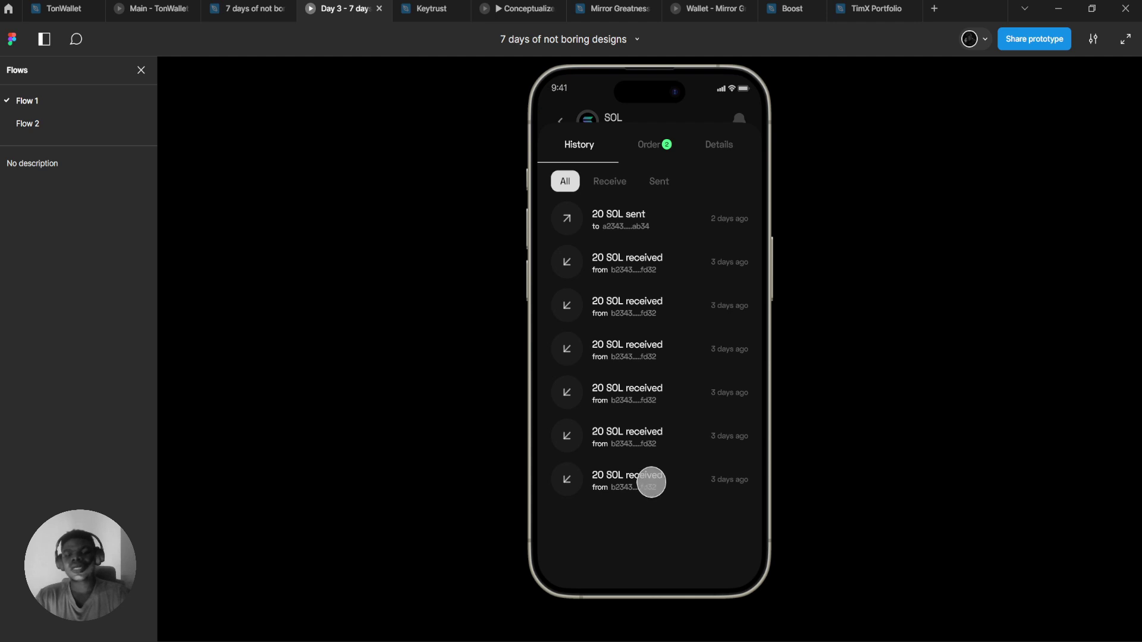
{"action": "left_click", "coordinate": [696, 102]}
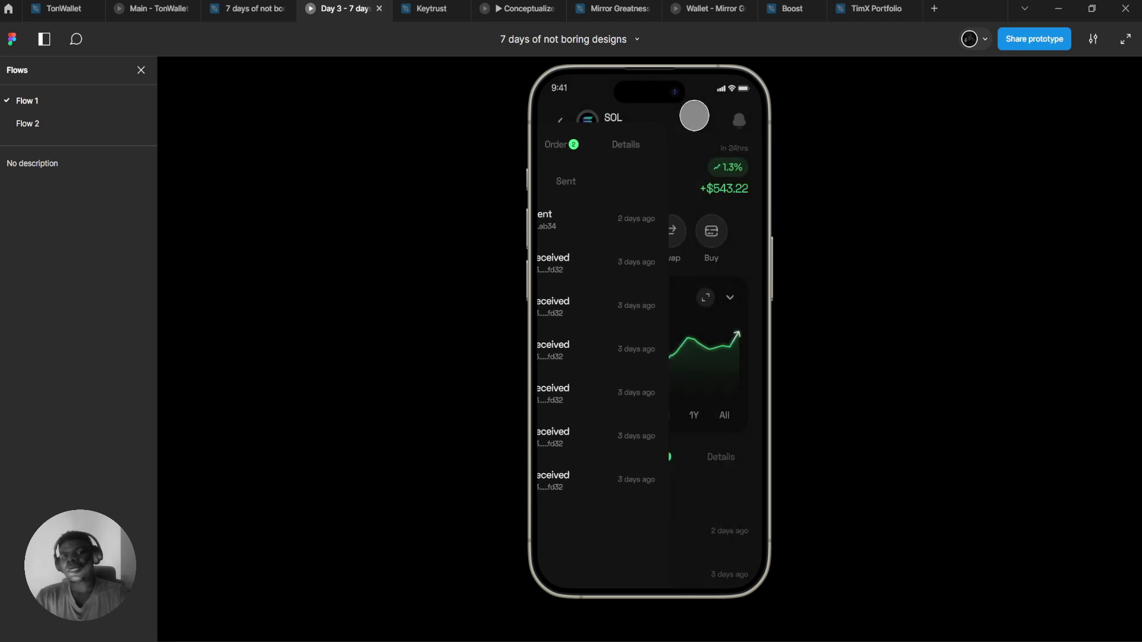
{"action": "left_click", "coordinate": [262, 3]}
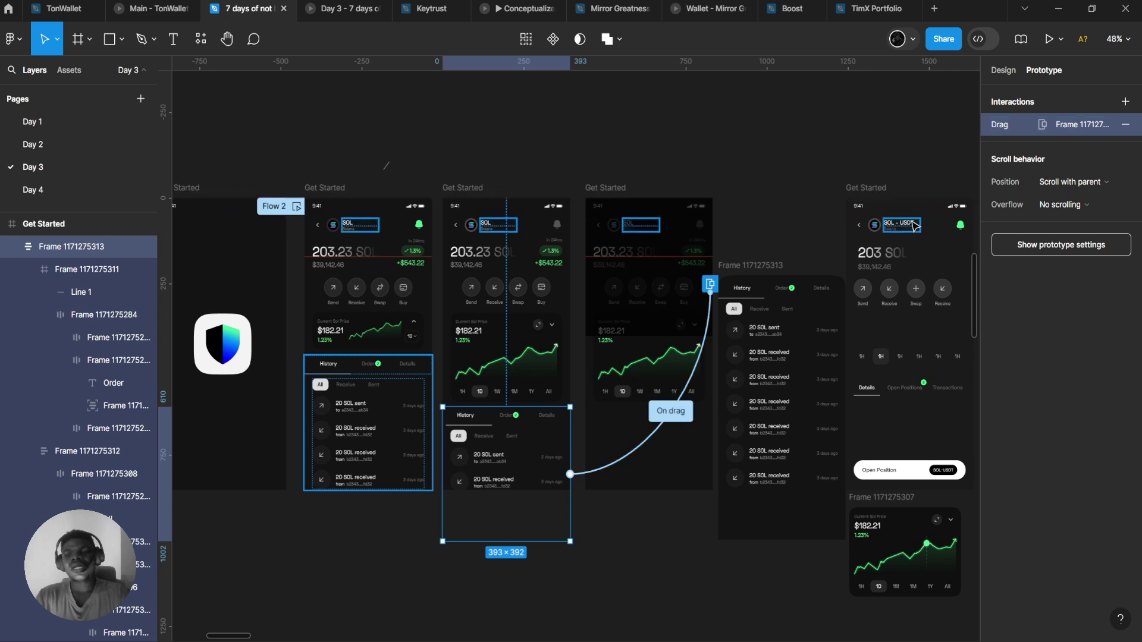
- Set the overlay's Move in direction to upward and test the drag in the prototype preview
{"action": "left_click", "coordinate": [1017, 124]}
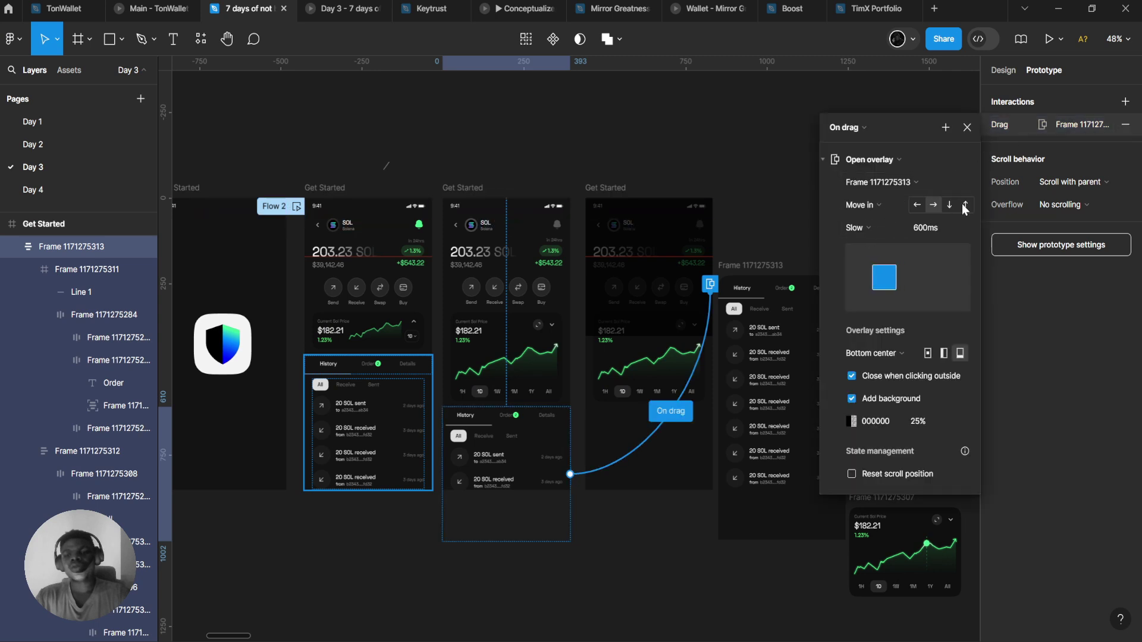
{"action": "left_click", "coordinate": [342, 16]}
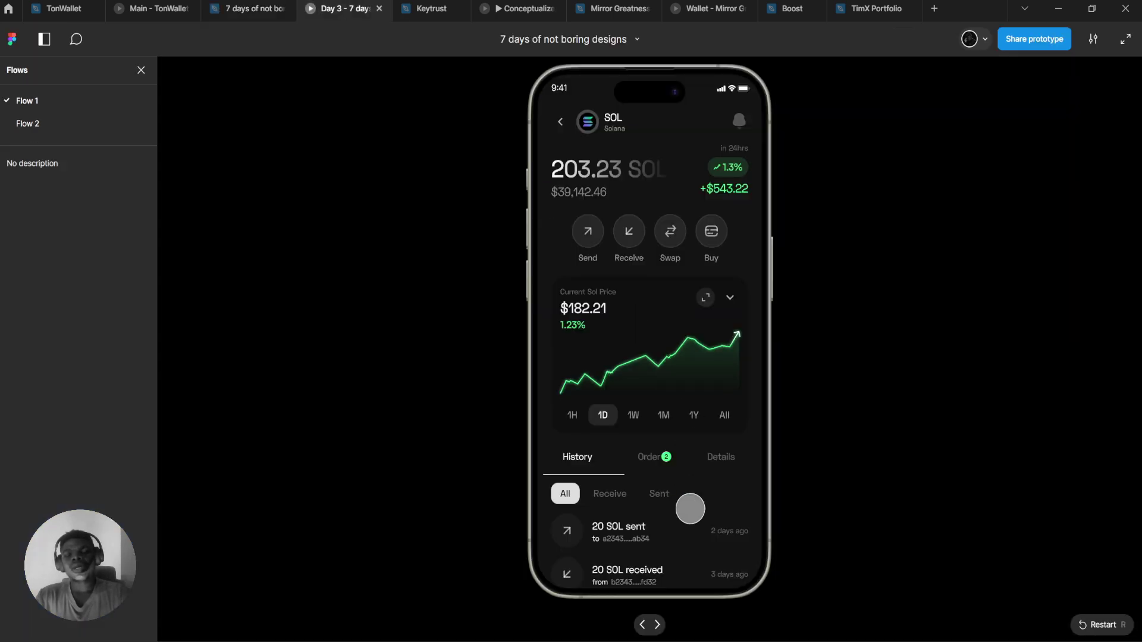
{"action": "mouse_move", "coordinate": [690, 509]}
{"action": "left_mouse_down"}
{"action": "mouse_move", "coordinate": [676, 433]}
{"action": "mouse_move", "coordinate": [667, 555]}
{"action": "mouse_move", "coordinate": [668, 321]}
{"action": "mouse_move", "coordinate": [695, 521]}
{"action": "left_mouse_up"}
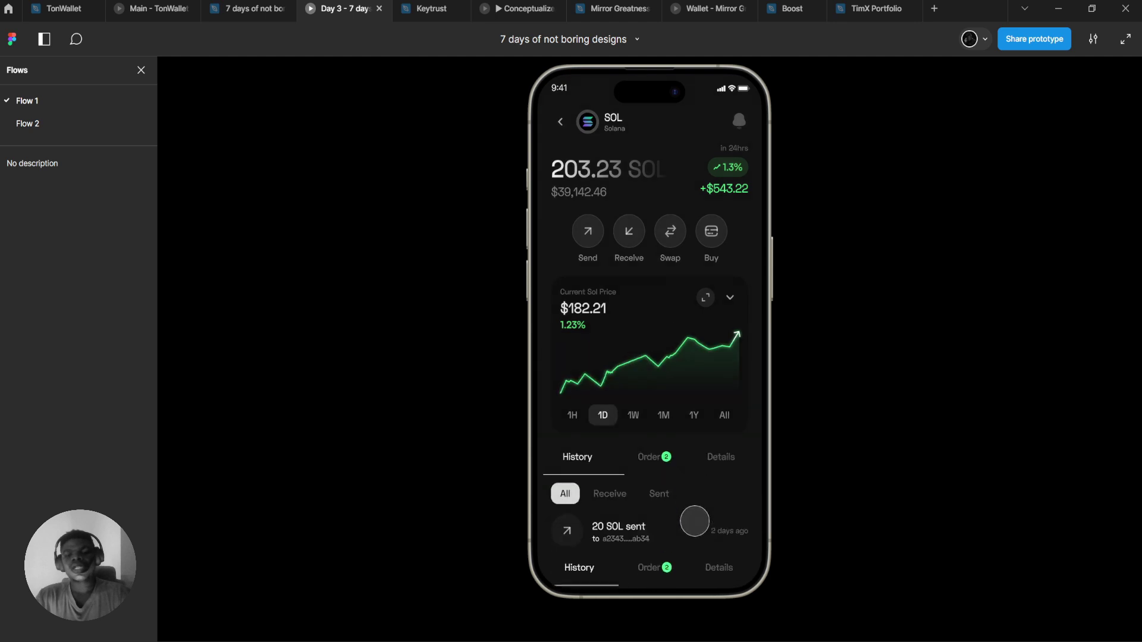
{"action": "left_click", "coordinate": [250, 8]}
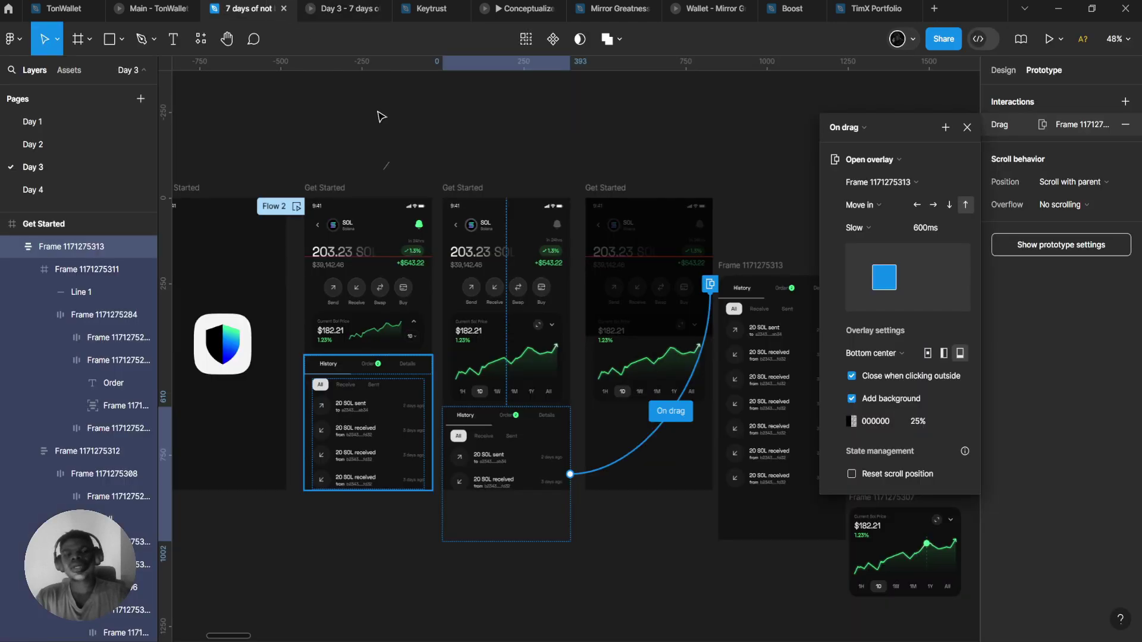
- Undo the overlay changes back to the transaction sheet inside the dimmed third screen and the drag interaction leading to that screen
{"action": "key", "text": "ctrl+z"}
{"action": "key", "text": "ctrl+z"}
{"action": "key", "text": "ctrl+z"}
{"action": "key", "text": "ctrl+z"}
{"action": "key", "text": "ctrl+z"}
{"action": "key", "text": "ctrl+z"}
{"action": "key", "text": "ctrl+z"}
{"action": "key", "text": "ctrl+z"}
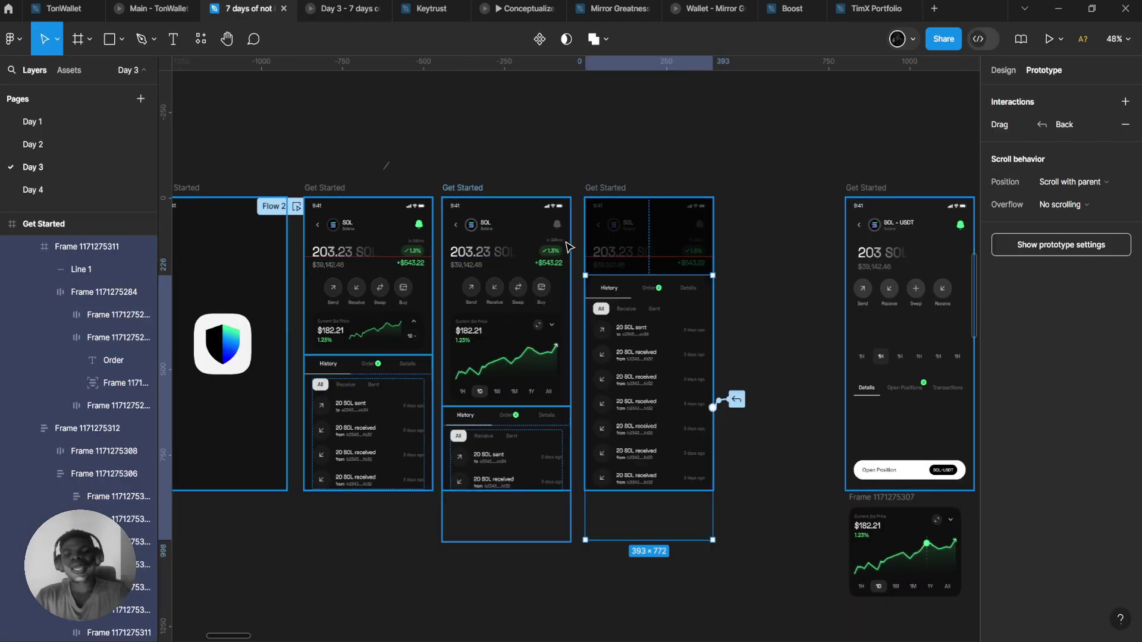
{"action": "key", "text": "ctrl+z"}
{"action": "scroll", "coordinate": [576, 251], "scroll_direction": "up", "scroll_amount": 3, "text": "ctrl"}
{"action": "key", "text": "ctrl+z"}
{"action": "key", "text": "ctrl+z"}
{"action": "key", "text": "ctrl+z"}
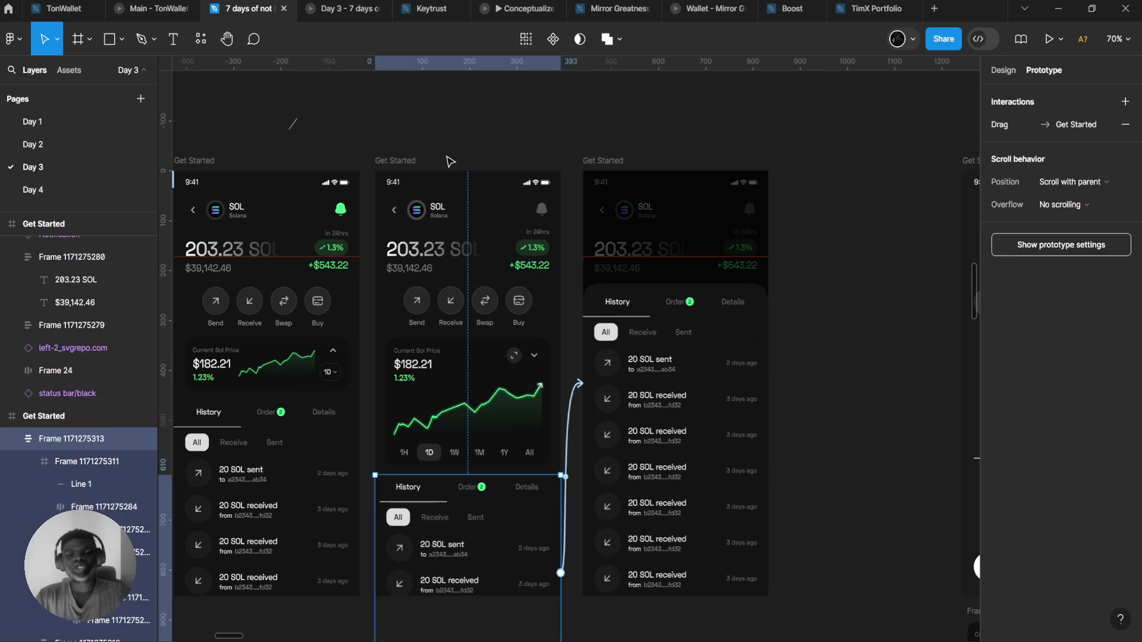
- Test the restored drag transition of the tab section in the prototype preview and return to the design file
{"action": "key", "text": "Escape"}
{"action": "left_click", "coordinate": [1048, 39]}
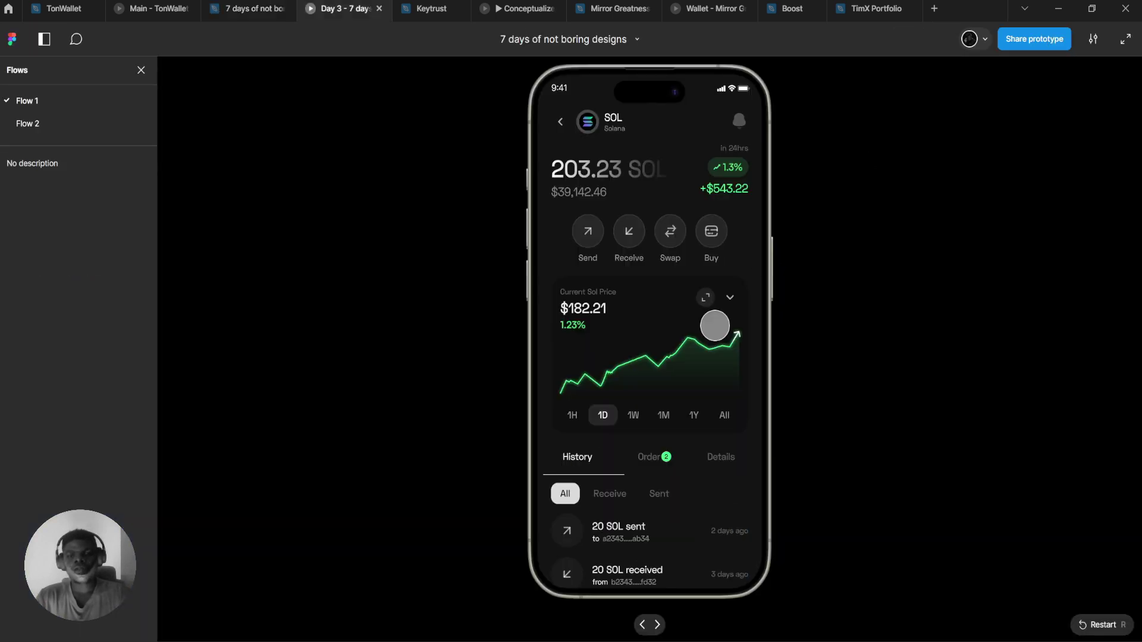
{"action": "mouse_move", "coordinate": [677, 534]}
{"action": "left_mouse_down"}
{"action": "mouse_move", "coordinate": [668, 454]}
{"action": "mouse_move", "coordinate": [637, 402]}
{"action": "mouse_move", "coordinate": [655, 510]}
{"action": "mouse_move", "coordinate": [681, 471]}
{"action": "mouse_move", "coordinate": [694, 535]}
{"action": "left_mouse_up"}
{"action": "left_click", "coordinate": [250, 9]}
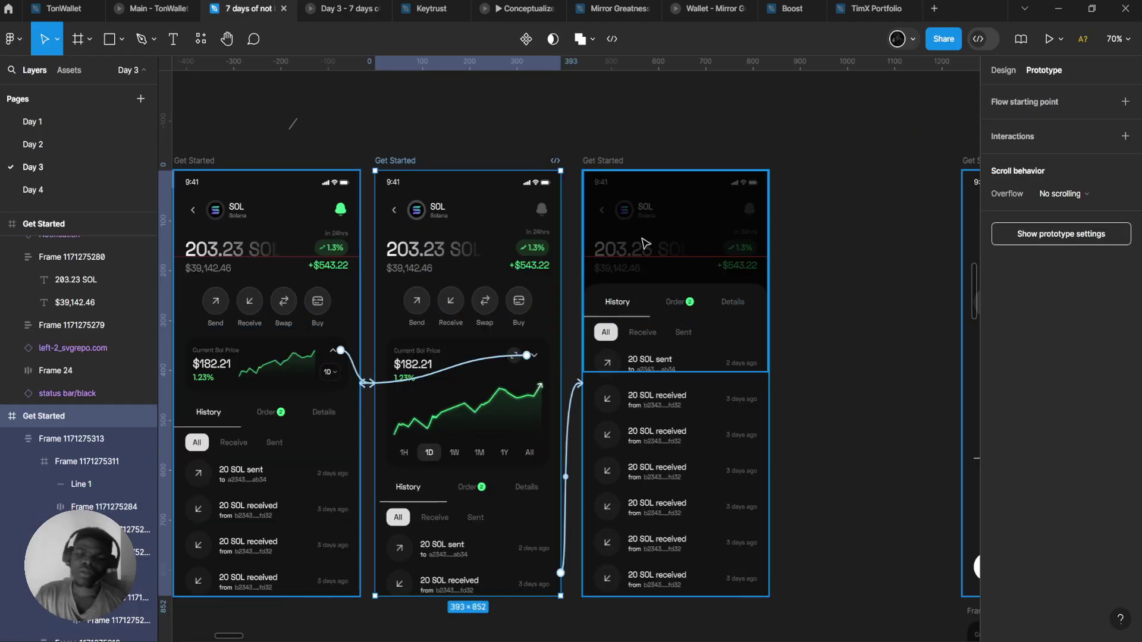
- Examine the dimming rectangle and transaction sheet on the third screen, and the draggable tab section on the expanded screen
{"action": "left_click", "coordinate": [654, 261]}
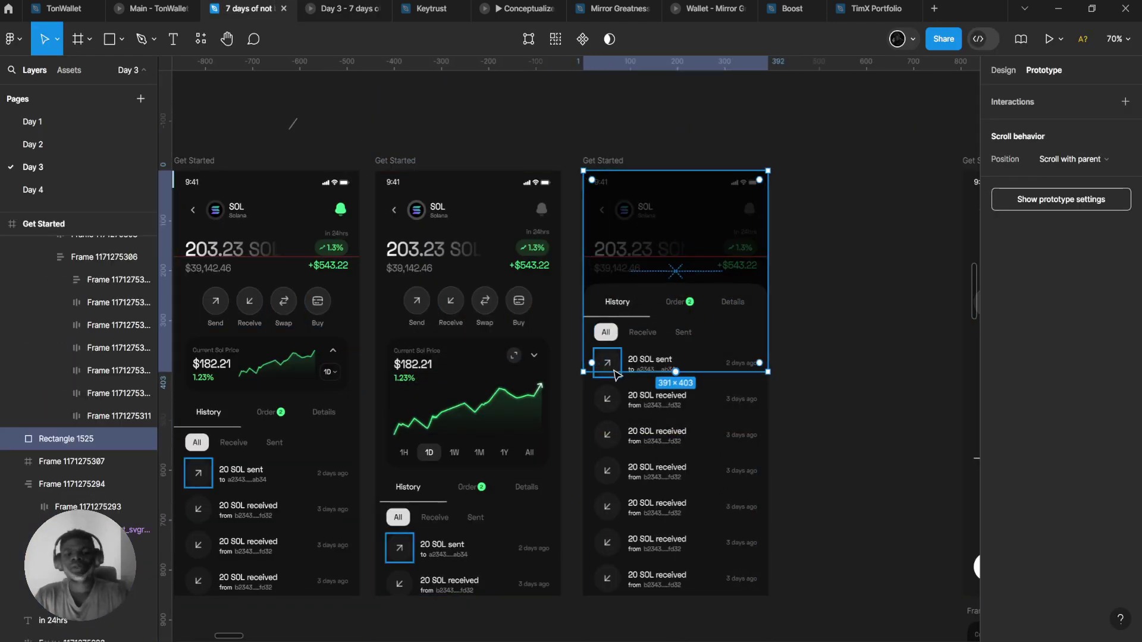
{"action": "left_click", "coordinate": [648, 405]}
{"action": "left_click", "coordinate": [489, 493]}
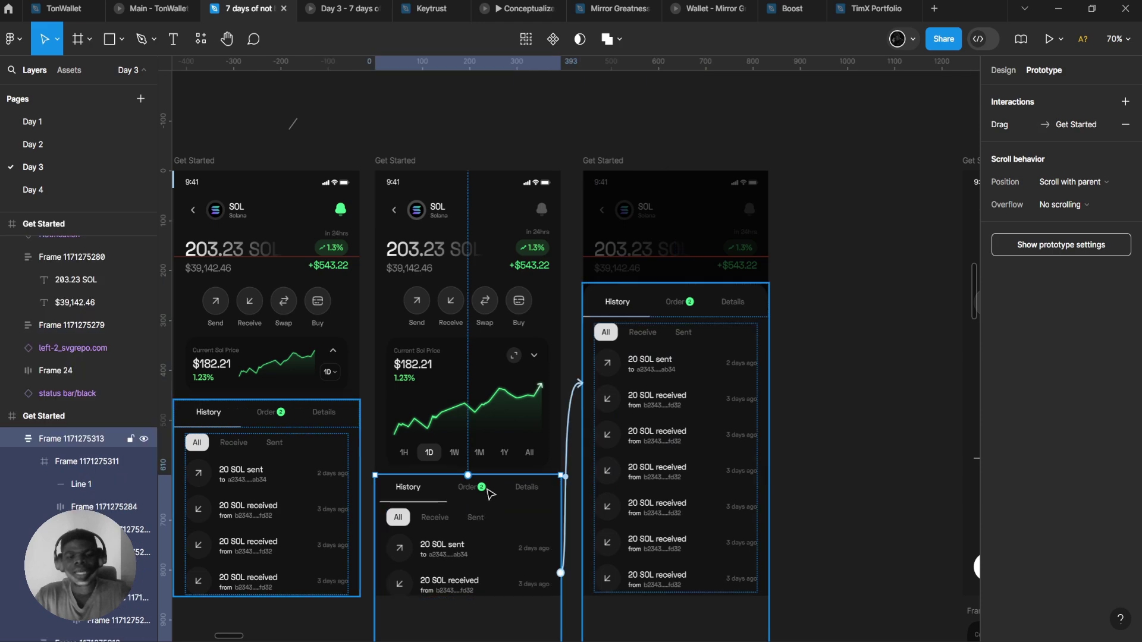
{"action": "left_click_drag", "start_coordinate": [489, 494], "coordinate": [488, 384]}
{"action": "left_click_drag", "start_coordinate": [497, 540], "coordinate": [496, 628]}
{"action": "left_click_drag", "start_coordinate": [493, 427], "coordinate": [491, 564]}
- Inspect the On drag interaction with the Back action on the third screen's transaction sheet
{"action": "scroll", "coordinate": [430, 496], "scroll_direction": "up", "scroll_amount": 5}
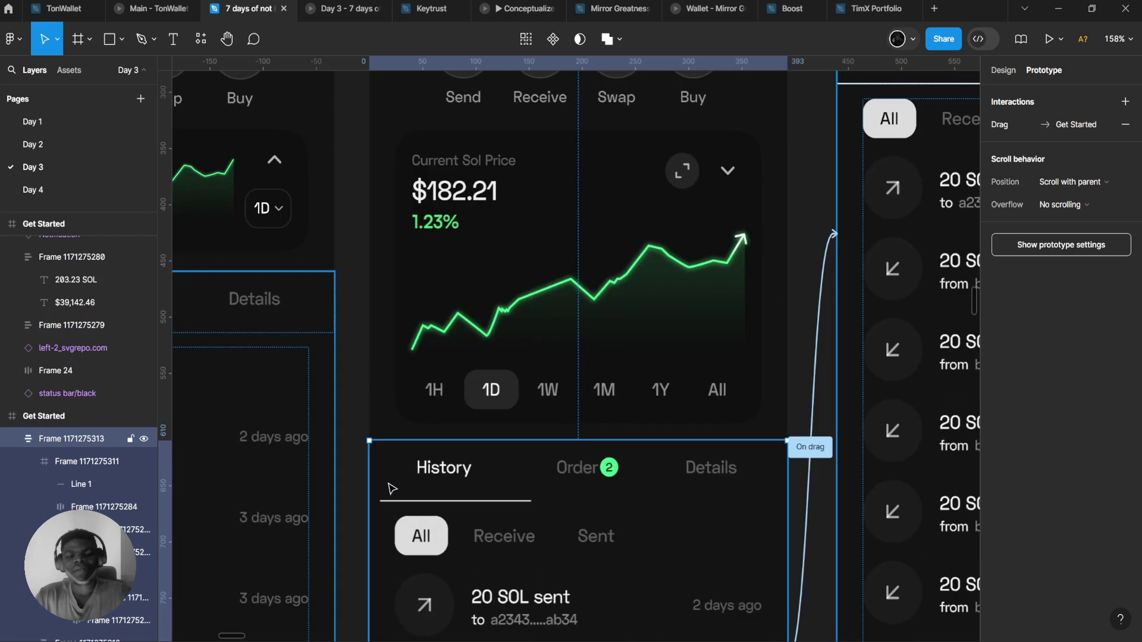
{"action": "scroll", "coordinate": [507, 459], "scroll_direction": "right", "scroll_amount": 5}
{"action": "scroll", "coordinate": [591, 323], "scroll_direction": "down", "scroll_amount": 1}
{"action": "left_click", "coordinate": [591, 324]}
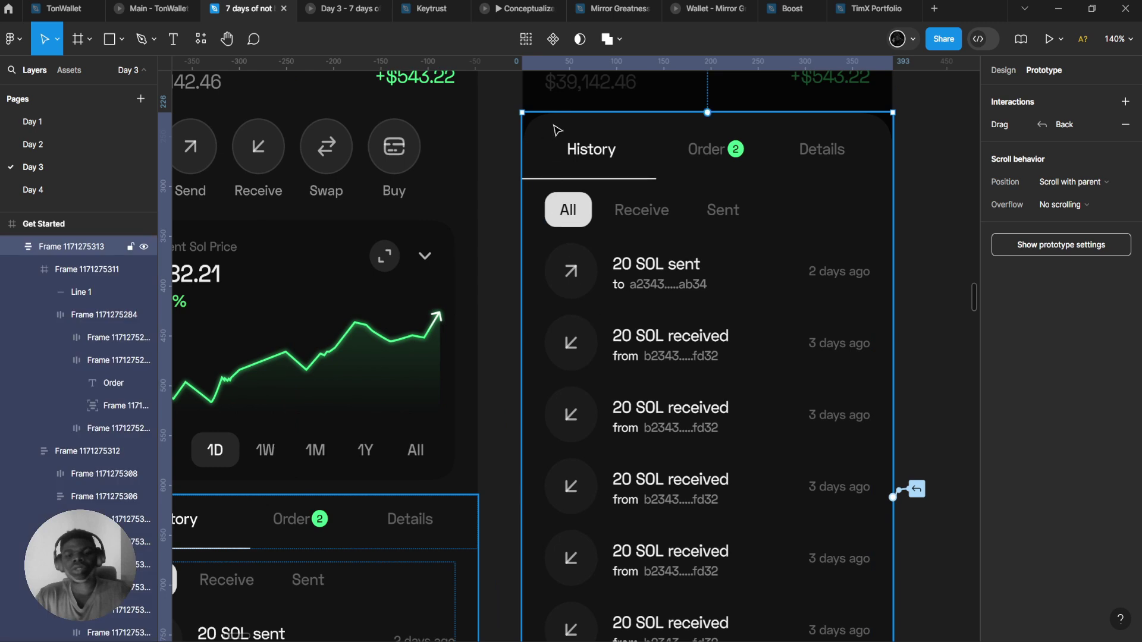
{"action": "left_click", "coordinate": [1014, 126]}
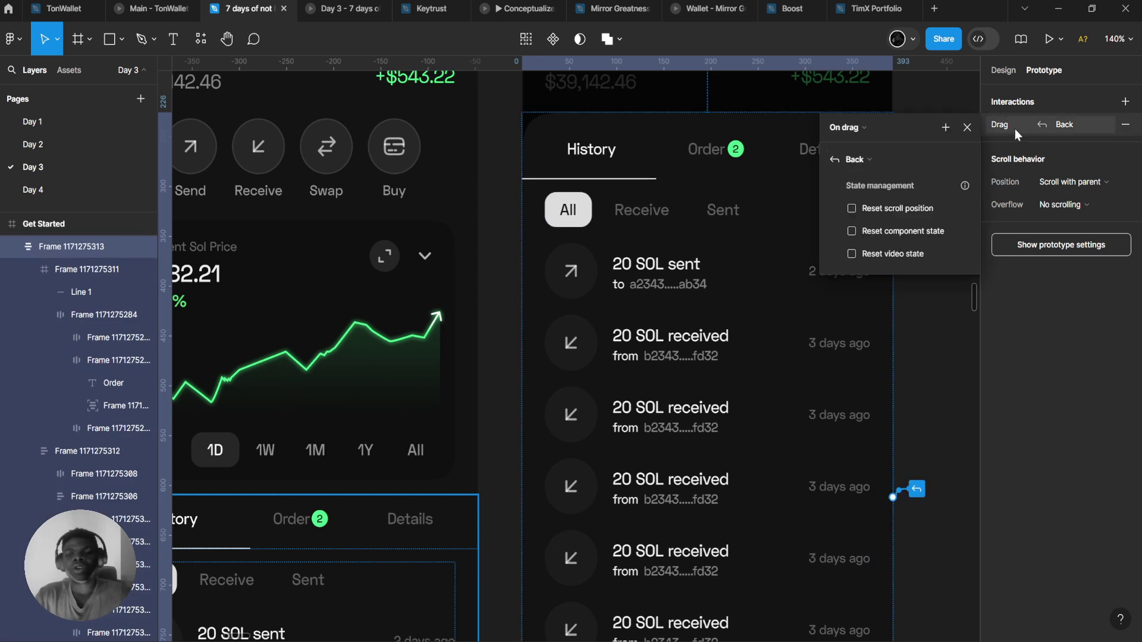
{"action": "key", "text": "Escape"}
- Turn off Clip content for the transaction sheet and show its individual corner radius settings
{"action": "left_click", "coordinate": [1004, 70]}
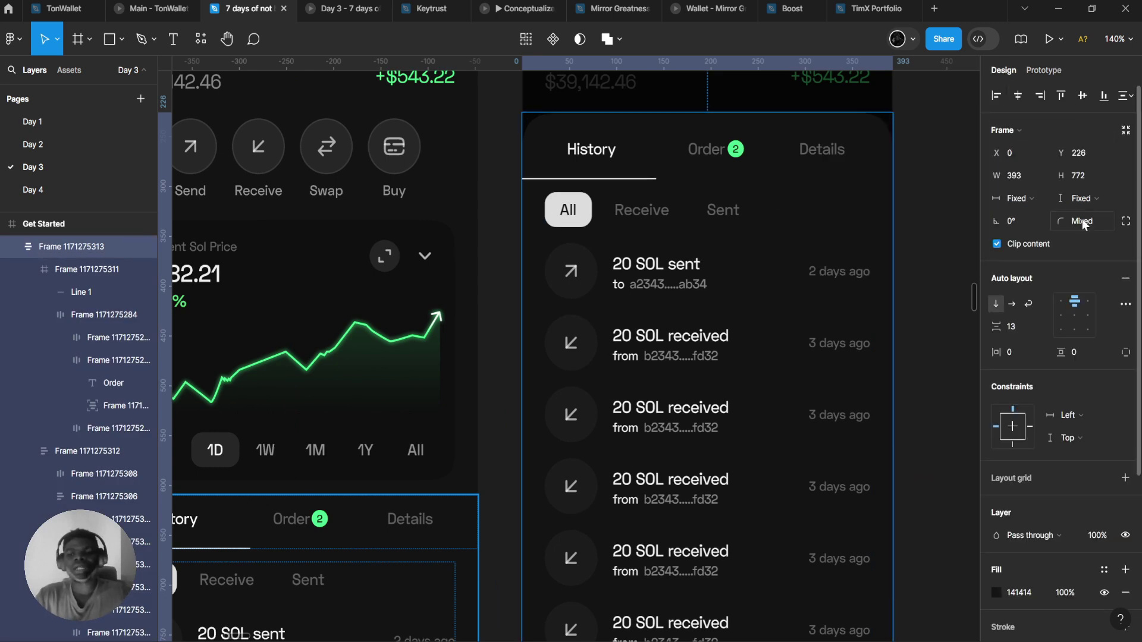
{"action": "left_click", "coordinate": [1124, 222]}
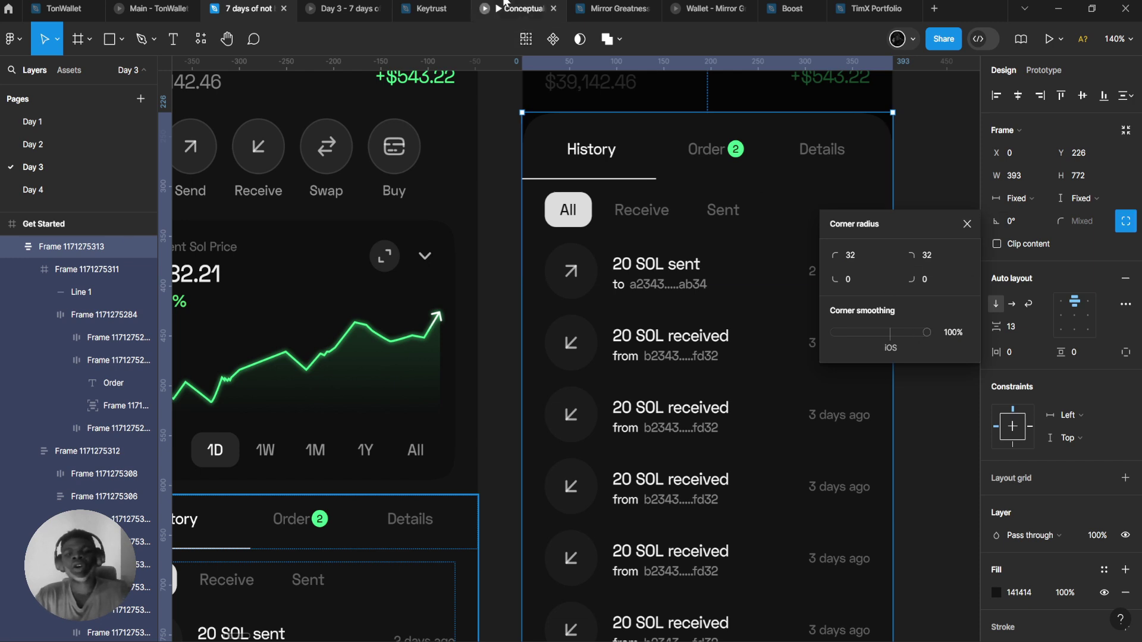
- Test dragging the transaction sheet open and back down in the prototype preview, and return to the design file
{"action": "left_click", "coordinate": [344, 9]}
{"action": "left_click_drag", "start_coordinate": [650, 576], "coordinate": [627, 398]}
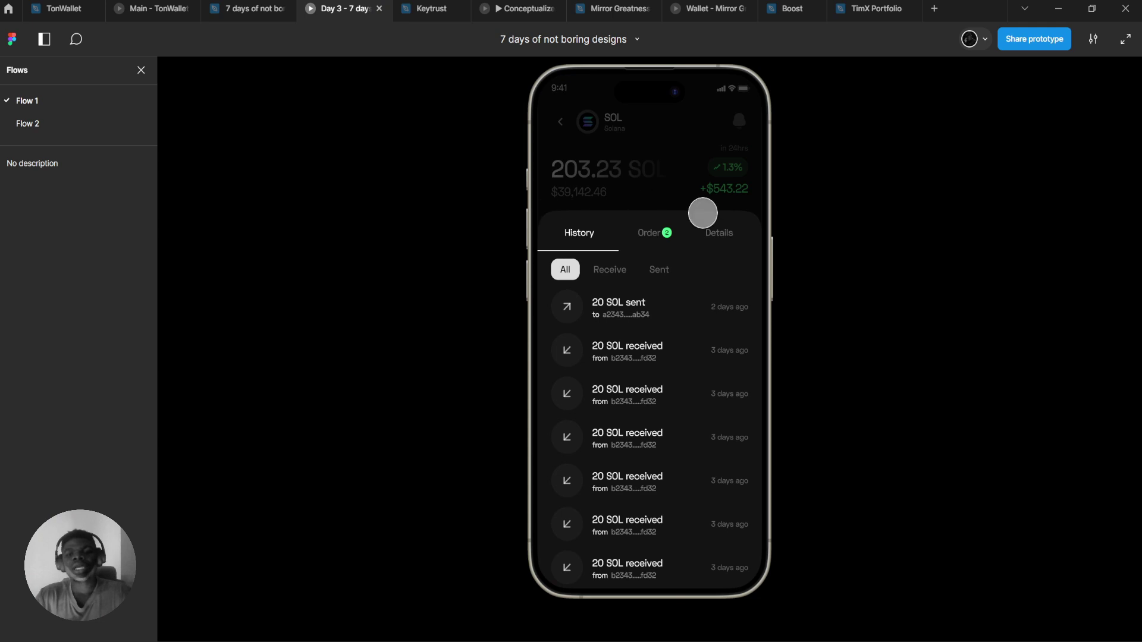
{"action": "left_click", "coordinate": [714, 170]}
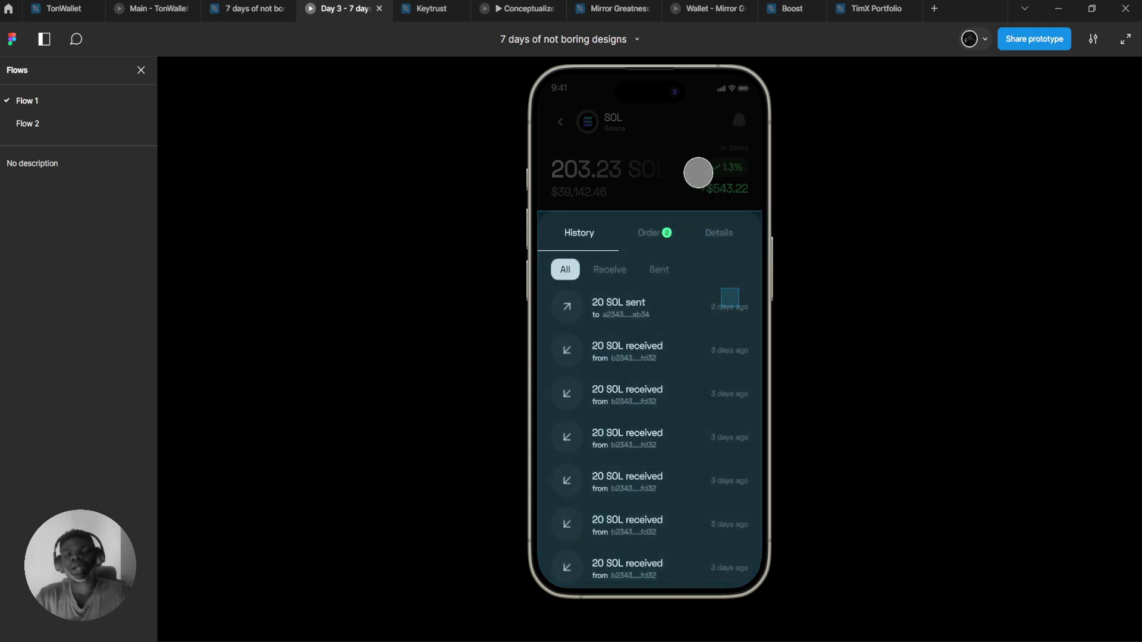
{"action": "left_click_drag", "start_coordinate": [701, 171], "coordinate": [662, 439]}
{"action": "left_click", "coordinate": [249, 4]}
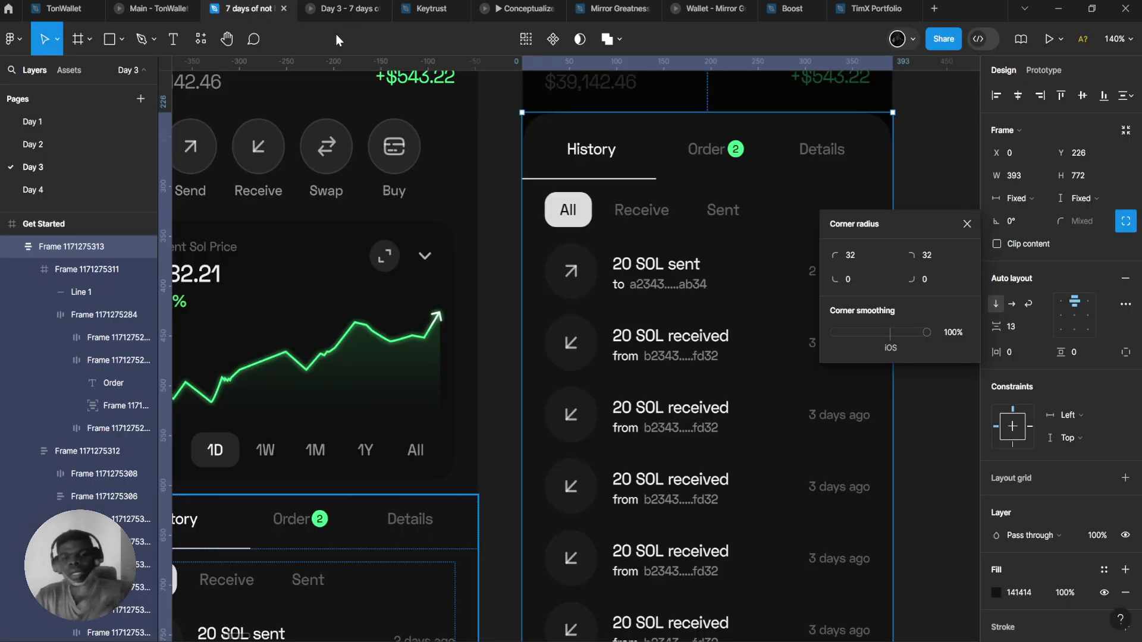
- Examine the Send and Receive action buttons on the expanded SOL screen
{"action": "scroll", "coordinate": [505, 286], "scroll_direction": "down", "scroll_amount": 5, "text": "ctrl"}
{"action": "scroll", "coordinate": [505, 285], "scroll_direction": "up", "scroll_amount": 3, "text": "ctrl"}
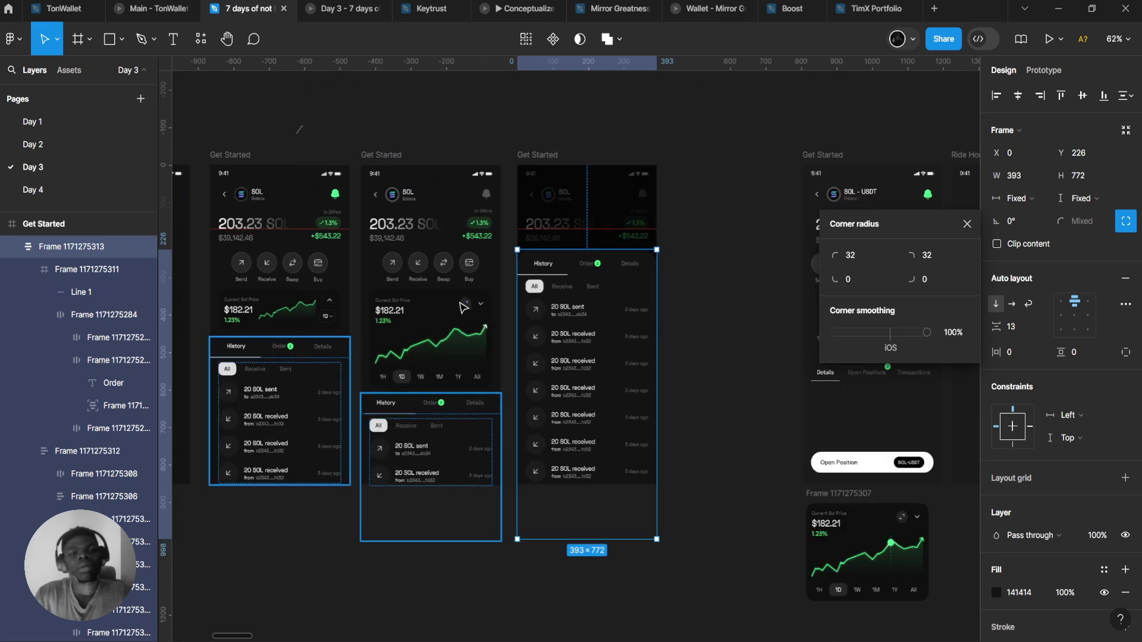
{"action": "scroll", "coordinate": [462, 307], "scroll_direction": "left", "scroll_amount": 5}
{"action": "scroll", "coordinate": [531, 328], "scroll_direction": "up", "scroll_amount": 6, "text": "ctrl"}
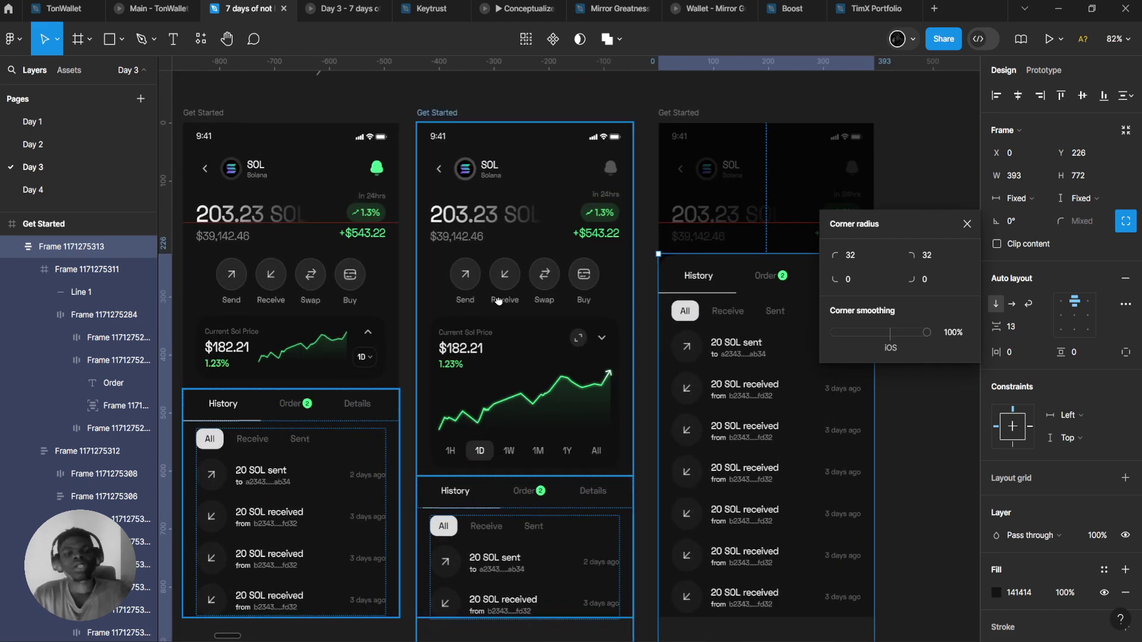
{"action": "left_click", "coordinate": [486, 294]}
{"action": "double_click", "coordinate": [499, 285]}
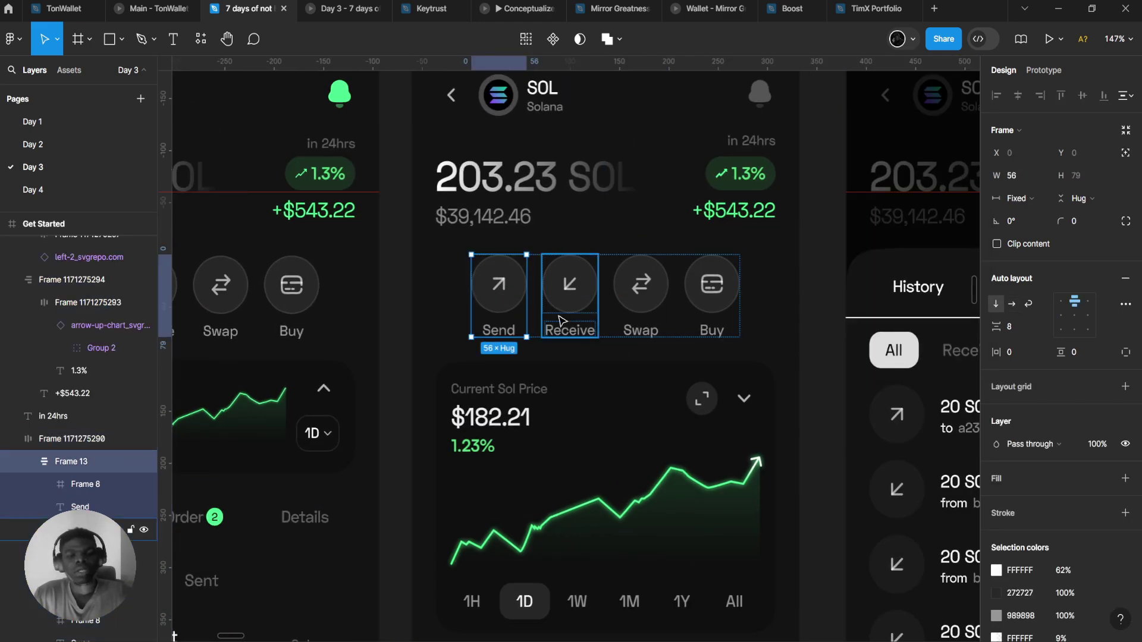
{"action": "left_click", "coordinate": [570, 287]}
- Select the line graph group in the expanded screen's price chart to inspect its layers and properties
{"action": "scroll", "coordinate": [566, 283], "scroll_direction": "down", "scroll_amount": 3}
{"action": "scroll", "coordinate": [559, 279], "scroll_direction": "up", "scroll_amount": 1, "text": "ctrl"}
{"action": "scroll", "coordinate": [658, 383], "scroll_direction": "up", "scroll_amount": 8, "text": "ctrl"}
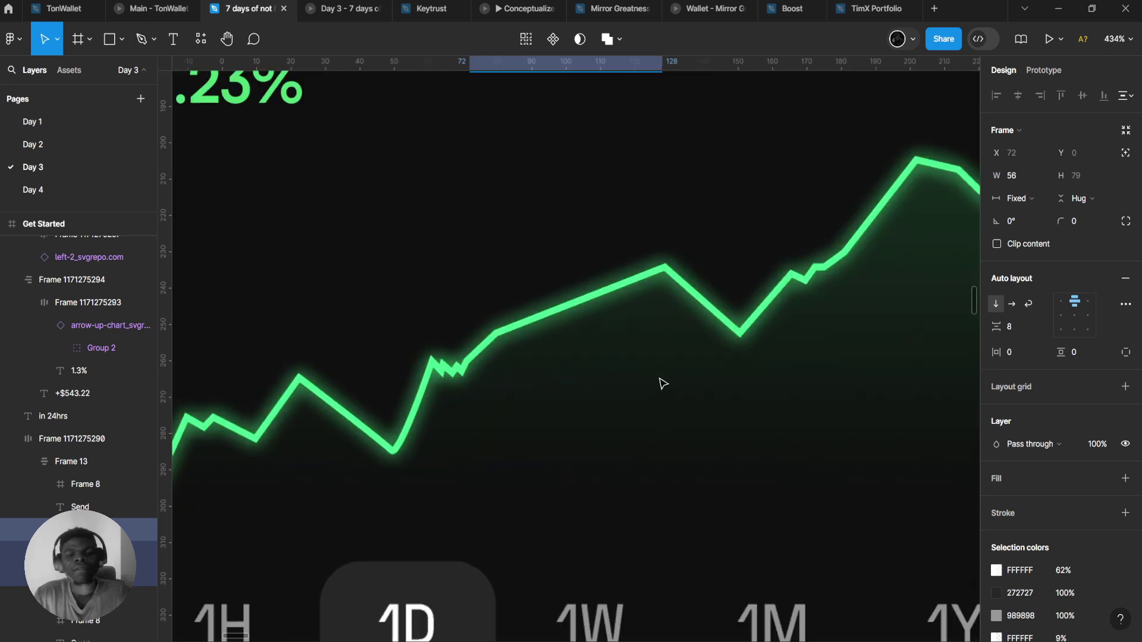
{"action": "scroll", "coordinate": [671, 331], "scroll_direction": "down", "scroll_amount": 3, "text": "ctrl"}
{"action": "scroll", "coordinate": [638, 353], "scroll_direction": "up", "scroll_amount": 1, "text": "ctrl"}
{"action": "left_click", "coordinate": [638, 352]}
{"action": "left_click", "coordinate": [632, 333]}
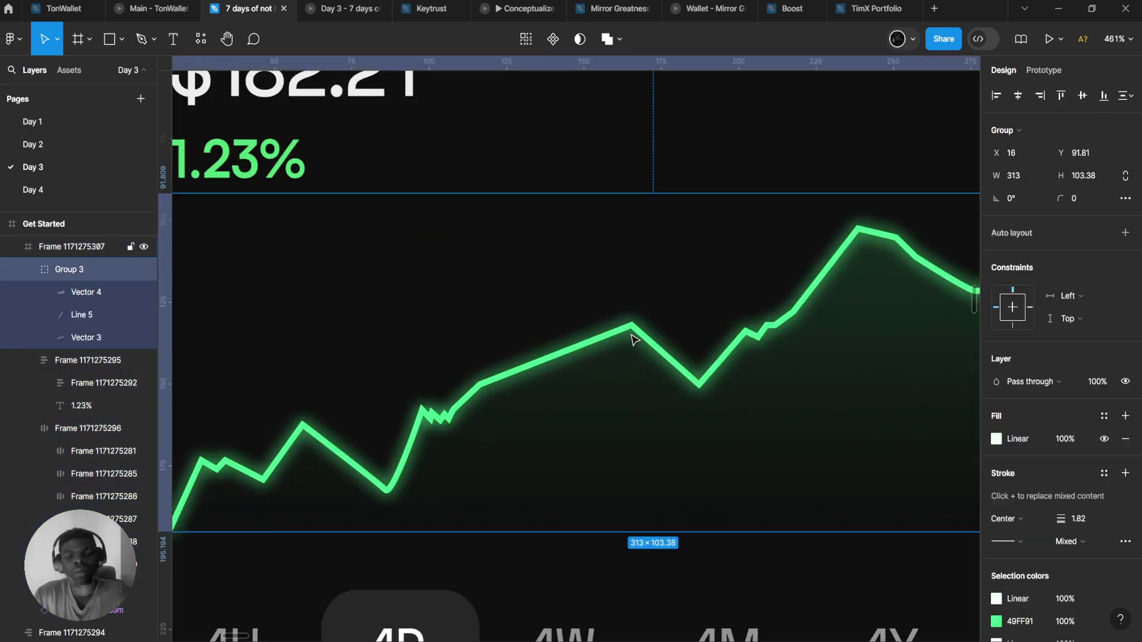
- Select the gradient-filled vector beneath the expanded screen's price line and examine its shape and fill against the surrounding chart
{"action": "double_click", "coordinate": [618, 333]}
{"action": "key", "text": "Escape"}
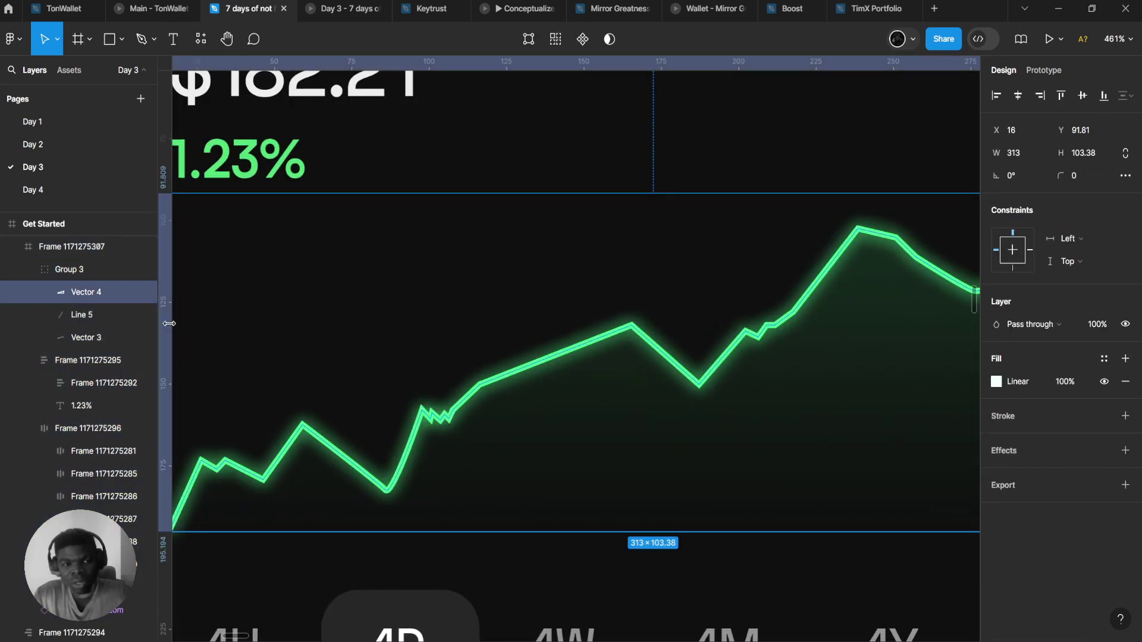
{"action": "scroll", "coordinate": [492, 311], "scroll_direction": "down", "scroll_amount": 6, "text": "ctrl"}
{"action": "scroll", "coordinate": [634, 446], "scroll_direction": "up", "scroll_amount": 2, "text": "ctrl"}
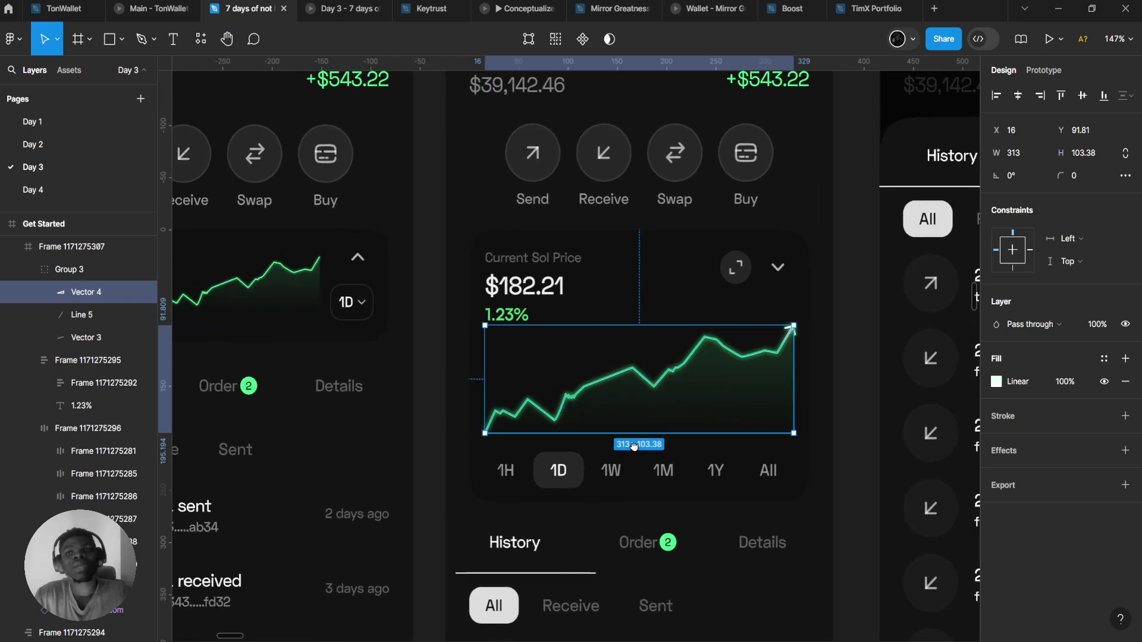
{"action": "scroll", "coordinate": [634, 446], "scroll_direction": "down", "scroll_amount": 2, "text": "ctrl"}
{"action": "scroll", "coordinate": [636, 443], "scroll_direction": "up", "scroll_amount": 6, "text": "ctrl"}
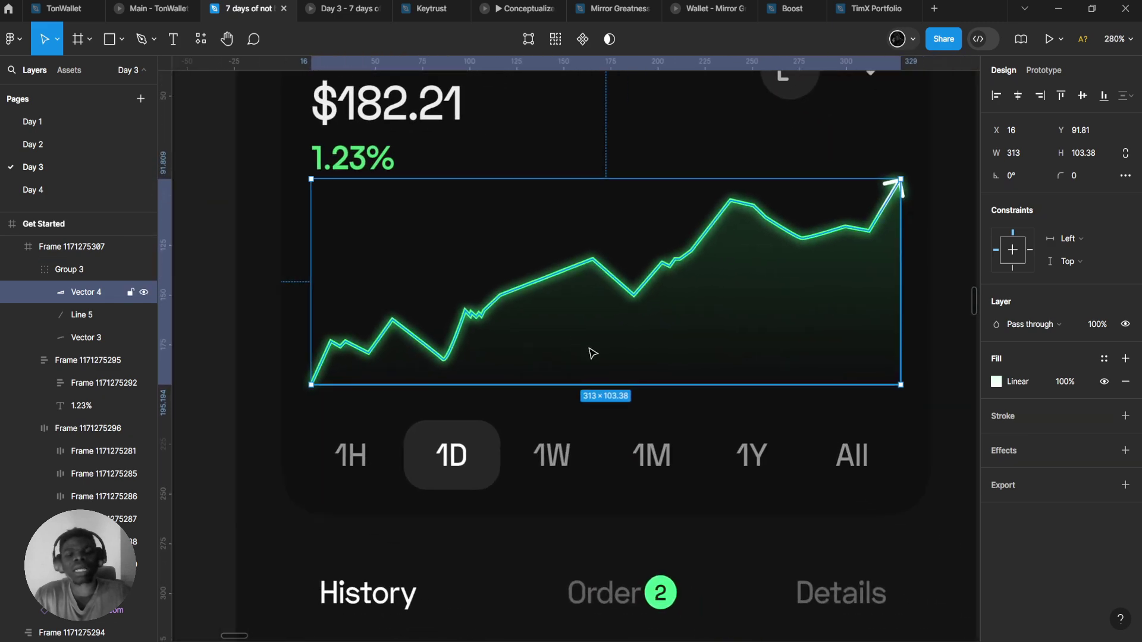
{"action": "scroll", "coordinate": [589, 354], "scroll_direction": "down", "scroll_amount": 8, "text": "ctrl"}
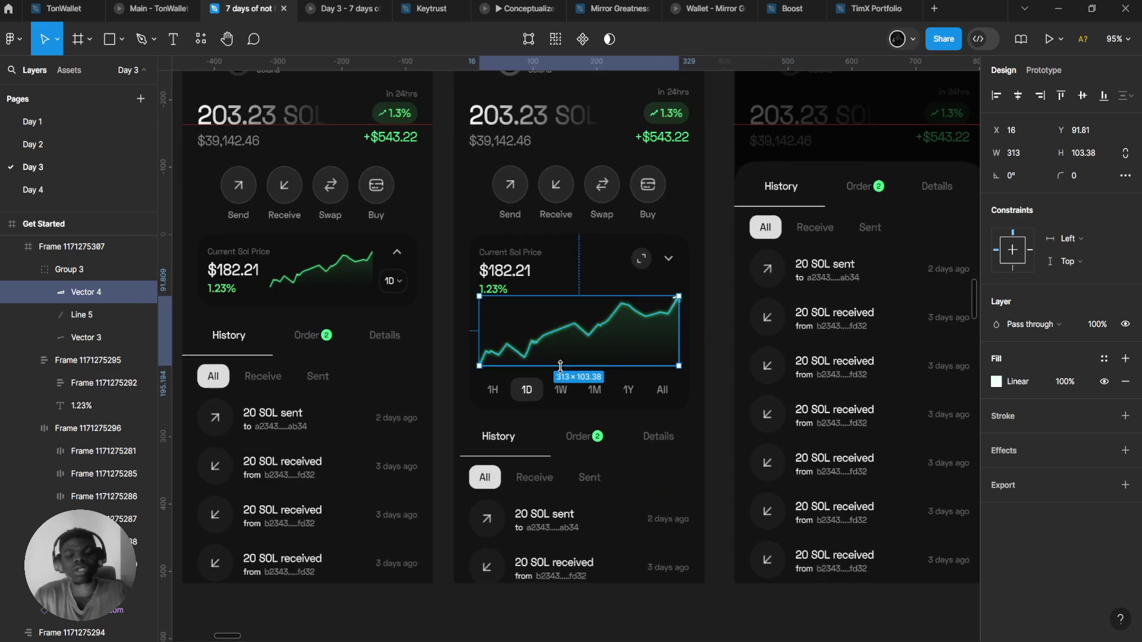
{"action": "scroll", "coordinate": [588, 334], "scroll_direction": "down", "scroll_amount": 3, "text": "ctrl"}
{"action": "scroll", "coordinate": [595, 321], "scroll_direction": "up", "scroll_amount": 5, "text": "ctrl"}
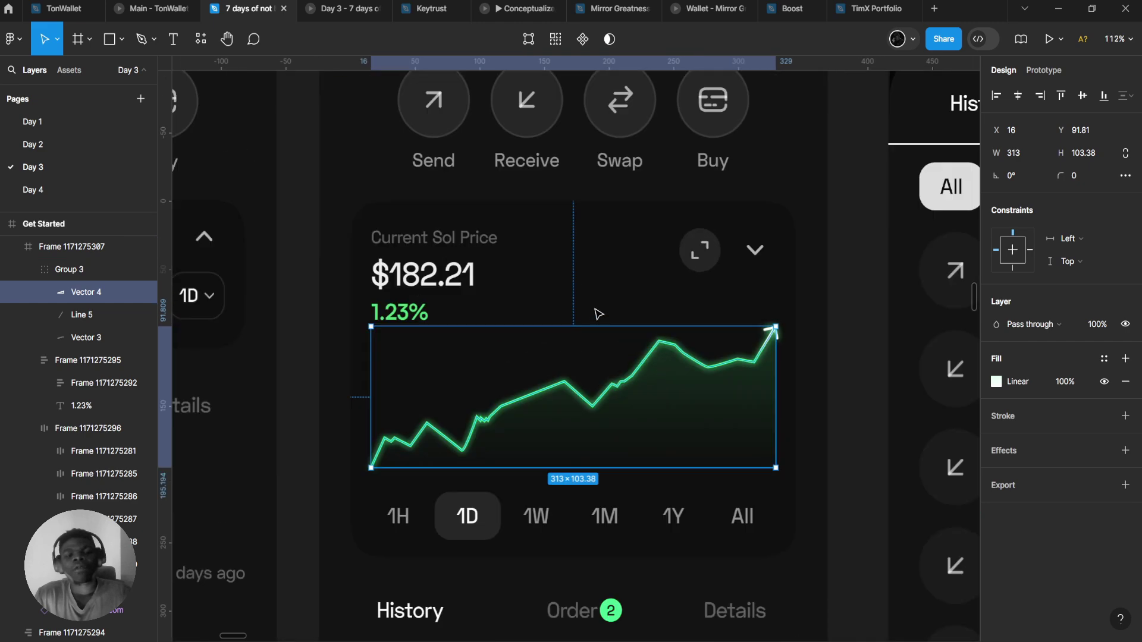
{"action": "scroll", "coordinate": [535, 357], "scroll_direction": "up", "scroll_amount": 5, "text": "ctrl"}
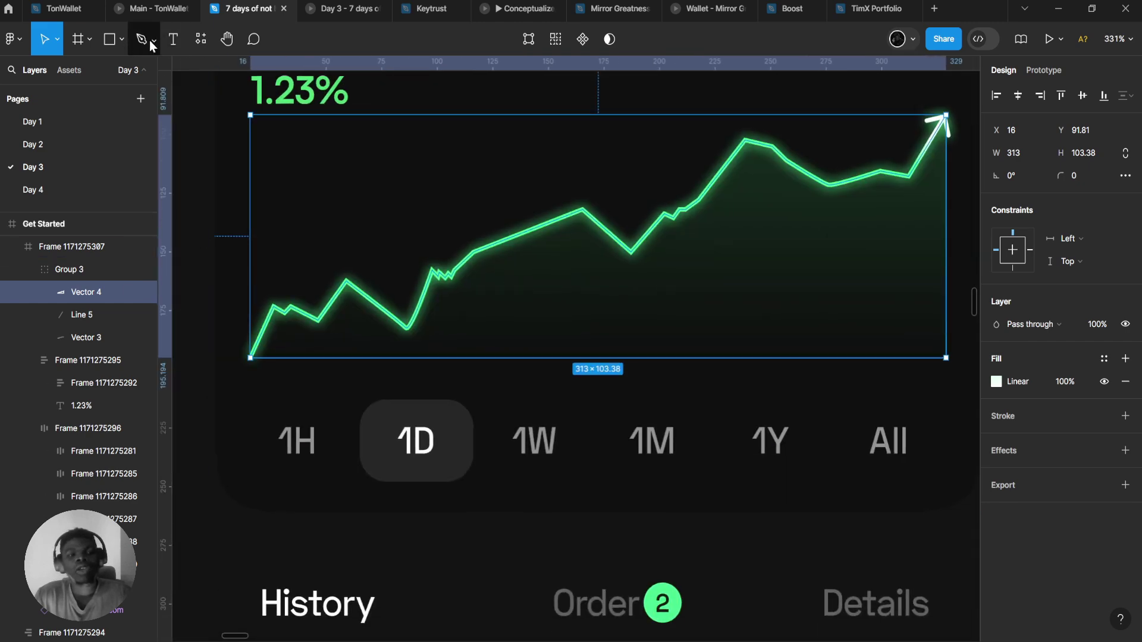
- Draw a jagged rising line about 312 by 125 above the existing price graph with the Pen tool, undoing misplaced points
{"action": "left_click", "coordinate": [147, 42]}
{"action": "left_click", "coordinate": [243, 317]}
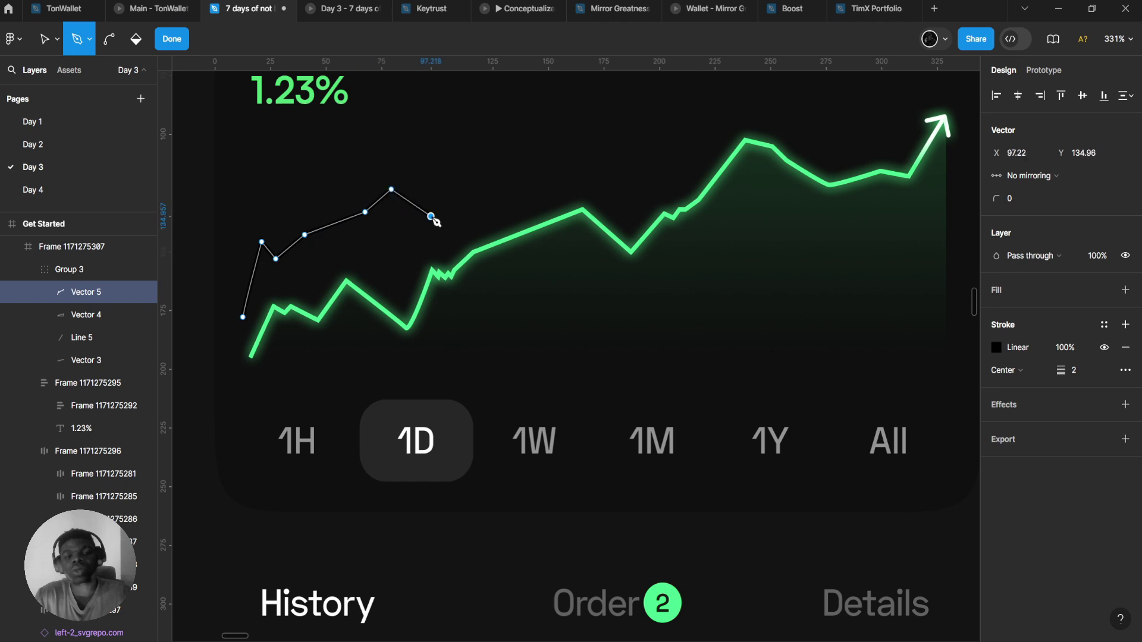
{"action": "key", "text": "ctrl+z"}
{"action": "key", "text": "ctrl+z"}
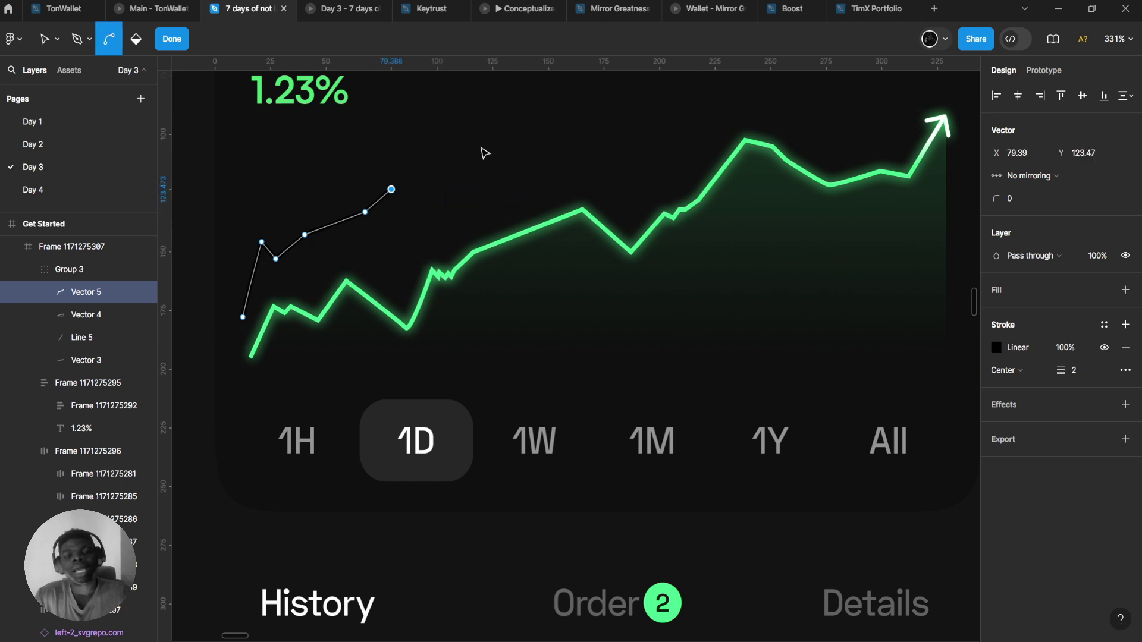
{"action": "left_click_drag", "start_coordinate": [428, 181], "coordinate": [446, 189]}
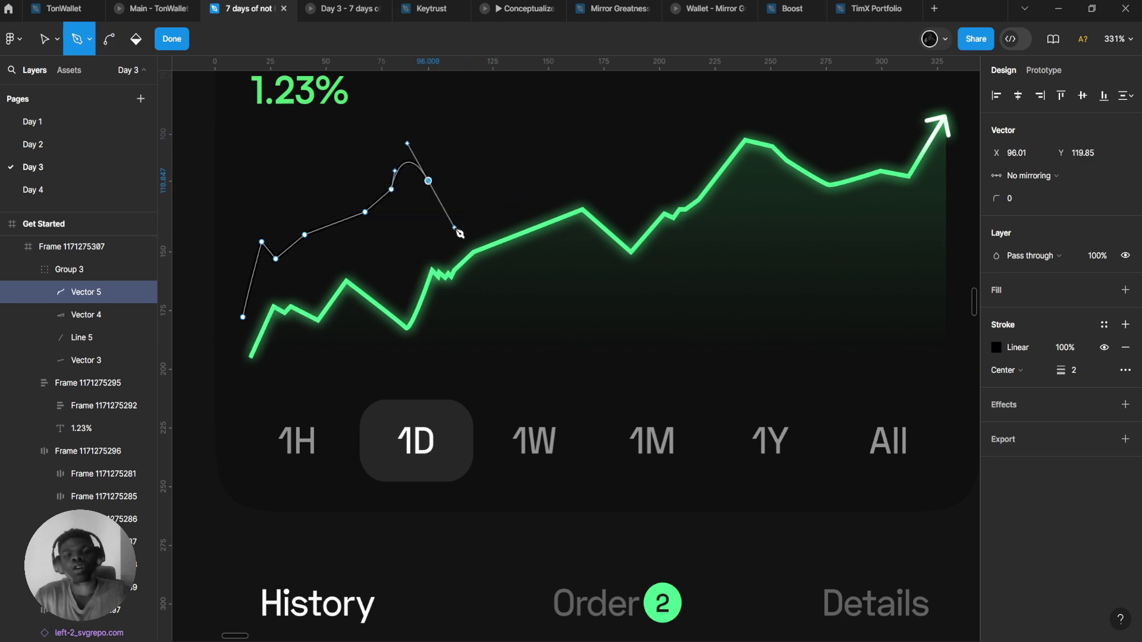
{"action": "key", "text": "ctrl+z"}
{"action": "left_click_drag", "start_coordinate": [448, 150], "coordinate": [468, 172]}
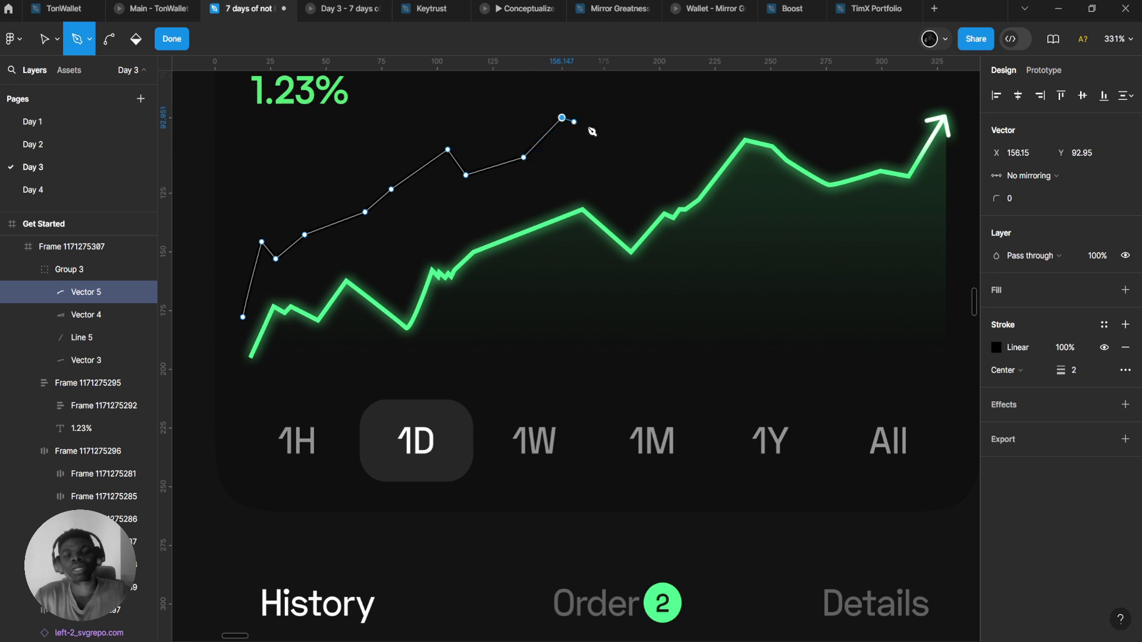
{"action": "scroll", "coordinate": [621, 115], "scroll_direction": "up", "scroll_amount": 3}
{"action": "left_click_drag", "start_coordinate": [612, 308], "coordinate": [635, 262]}
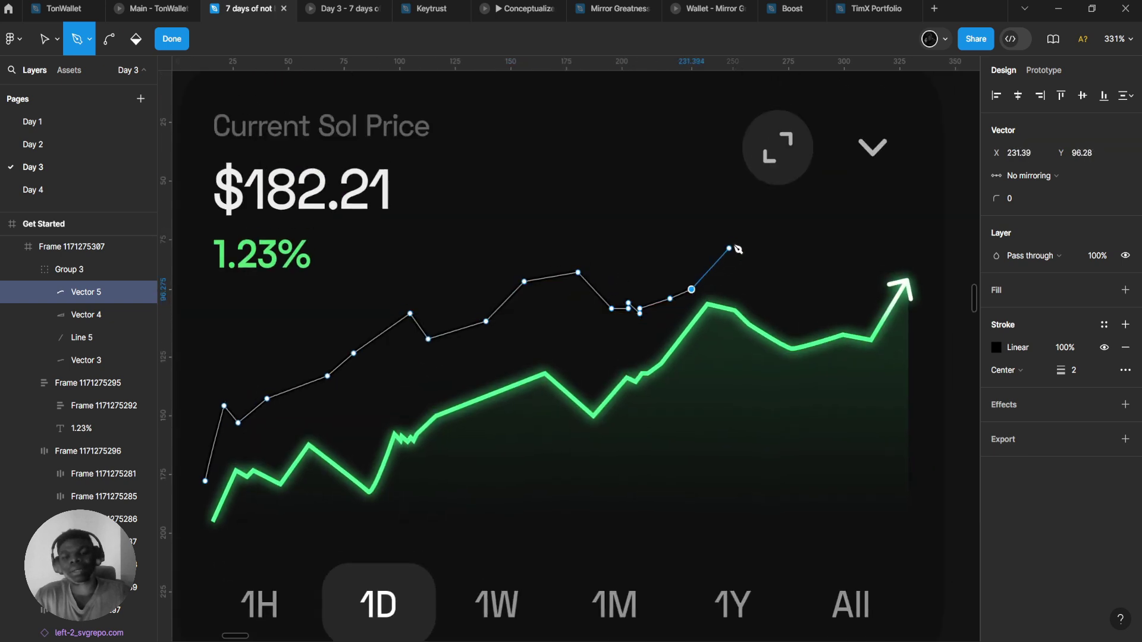
{"action": "key", "text": "ctrl+z"}
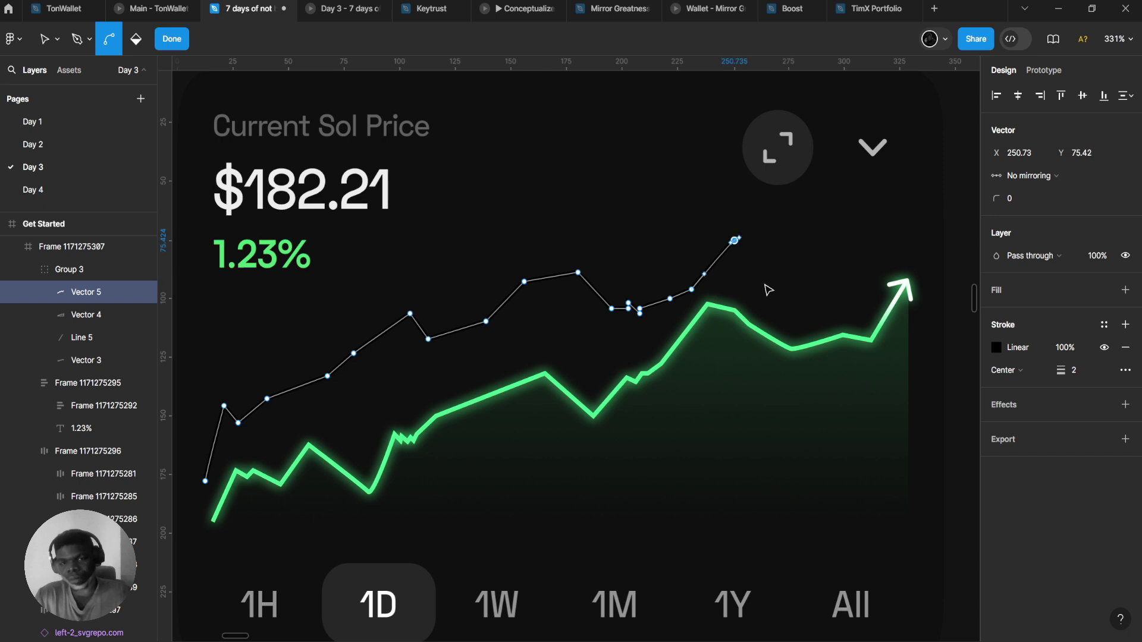
{"action": "key", "text": "ctrl+z"}
{"action": "key", "text": "ctrl+z"}
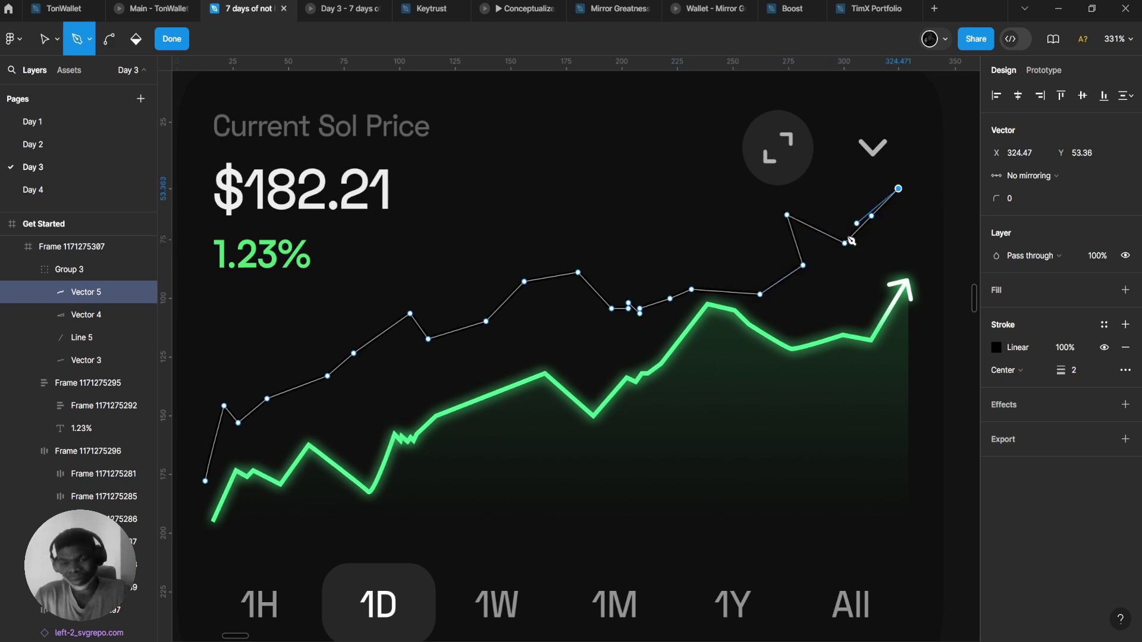
{"action": "key", "text": "Escape"}
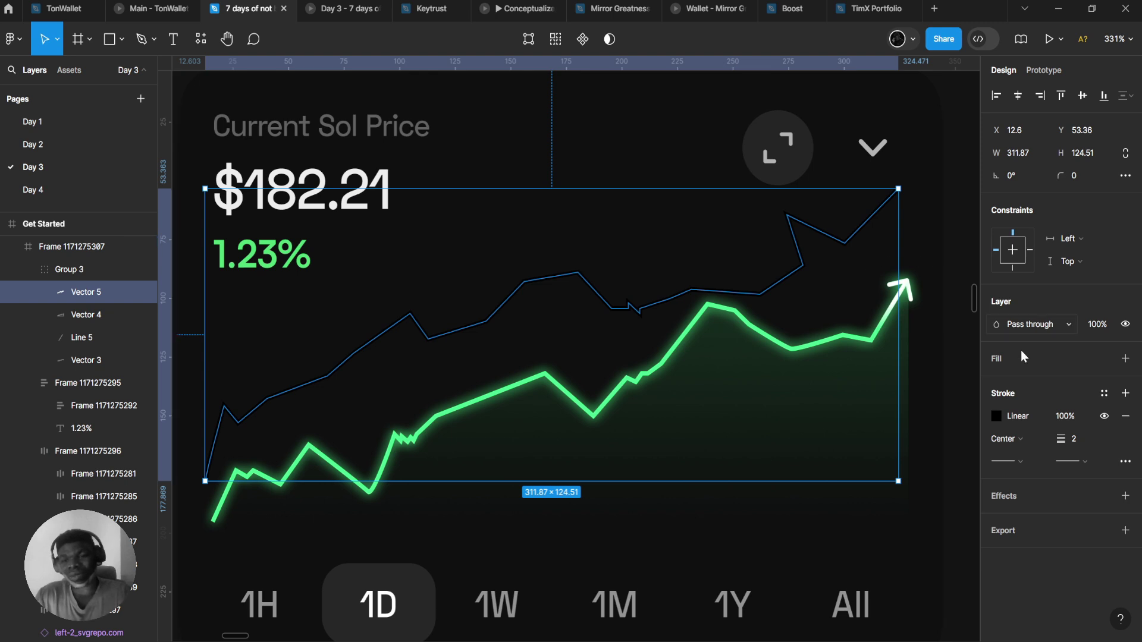
- Set the end point of the new jagged line to Line arrow
{"action": "left_click", "coordinate": [1071, 461]}
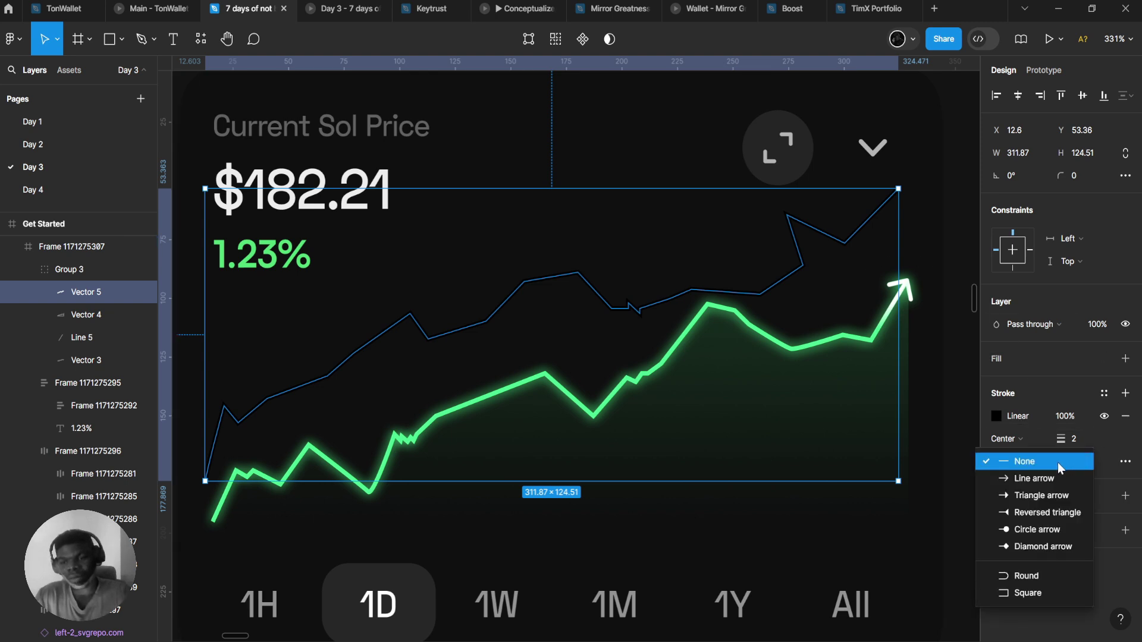
{"action": "left_click", "coordinate": [1029, 479]}
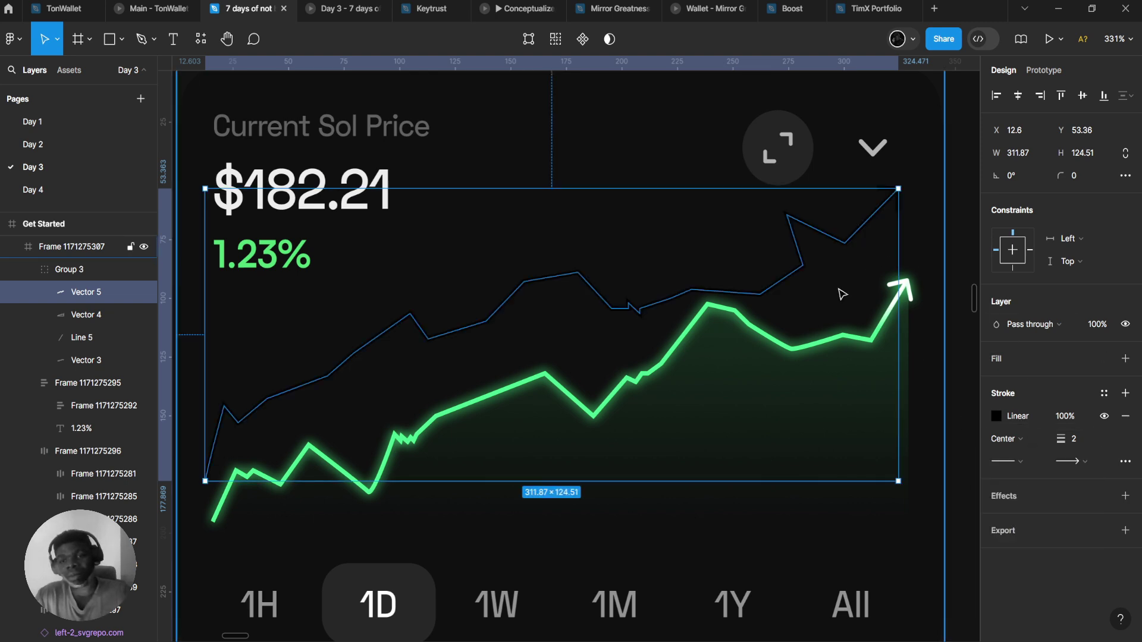
{"action": "left_click", "coordinate": [1078, 464]}
{"action": "left_click", "coordinate": [1041, 480]}
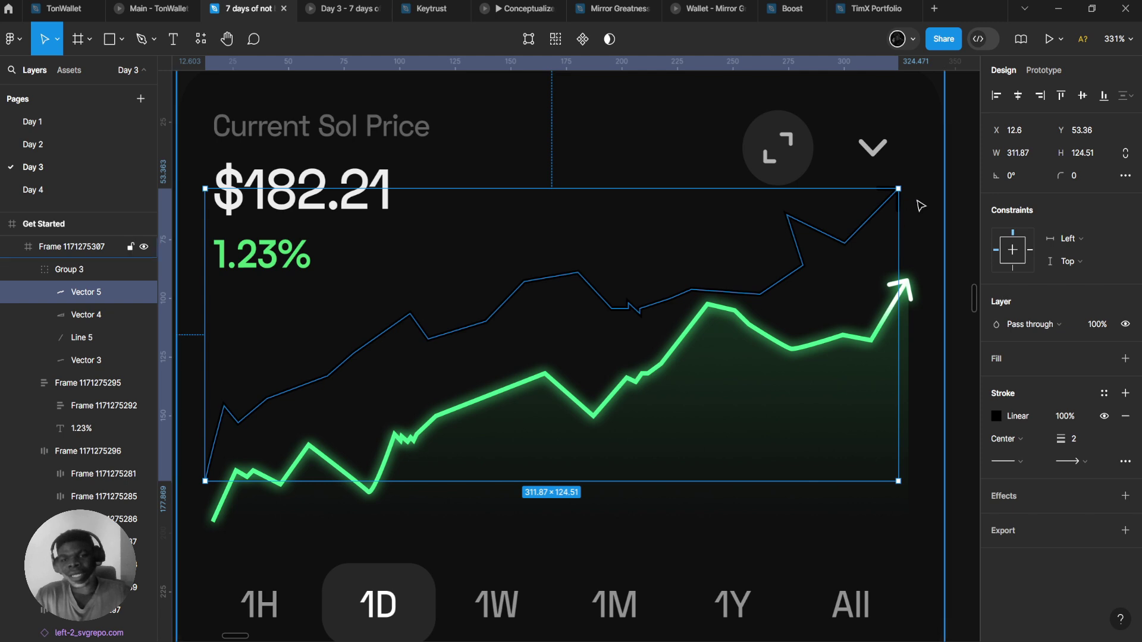
- Change the new line's stroke from a linear gradient to solid white FFFFFF
{"action": "scroll", "coordinate": [880, 267], "scroll_direction": "right", "scroll_amount": 2}
{"action": "scroll", "coordinate": [767, 260], "scroll_direction": "down", "scroll_amount": 3}
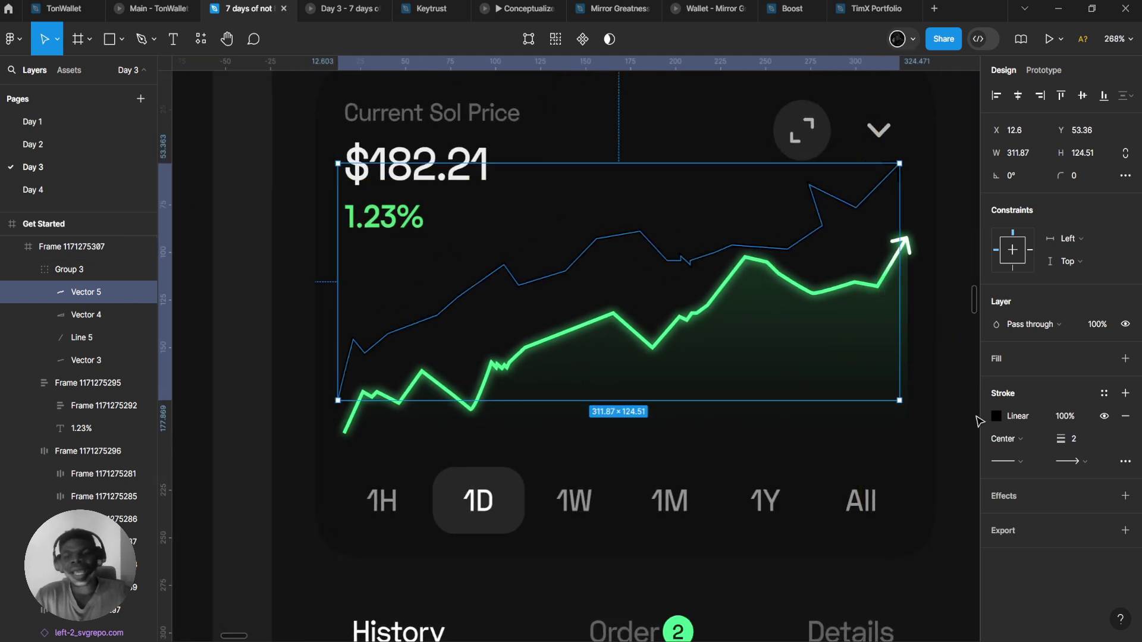
{"action": "left_click", "coordinate": [996, 416]}
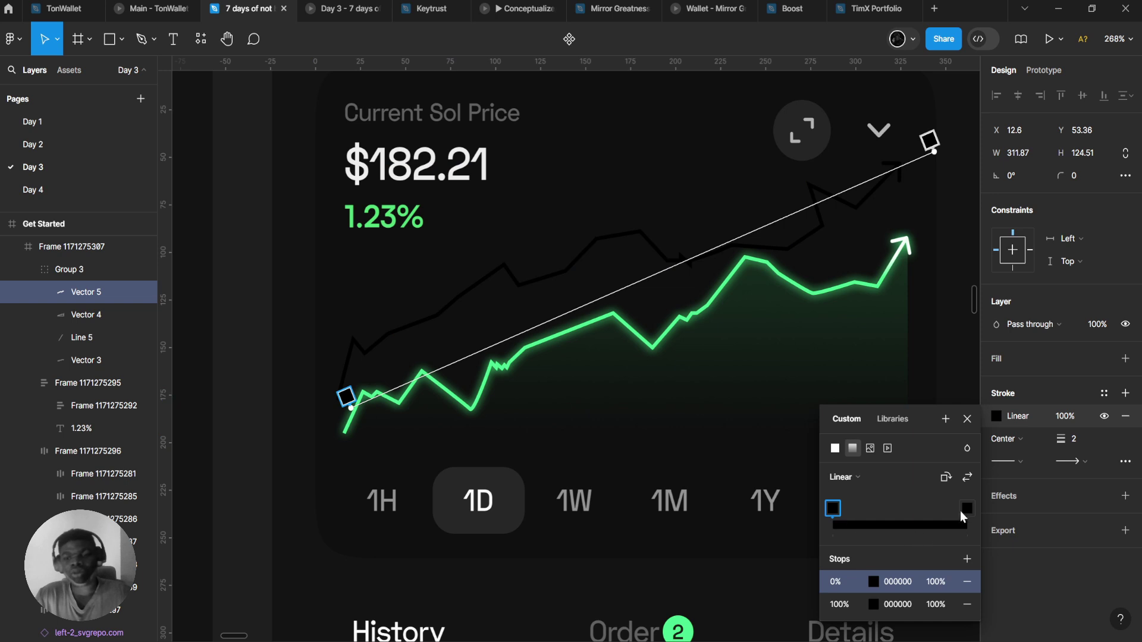
{"action": "left_click", "coordinate": [989, 425]}
{"action": "left_click", "coordinate": [999, 417]}
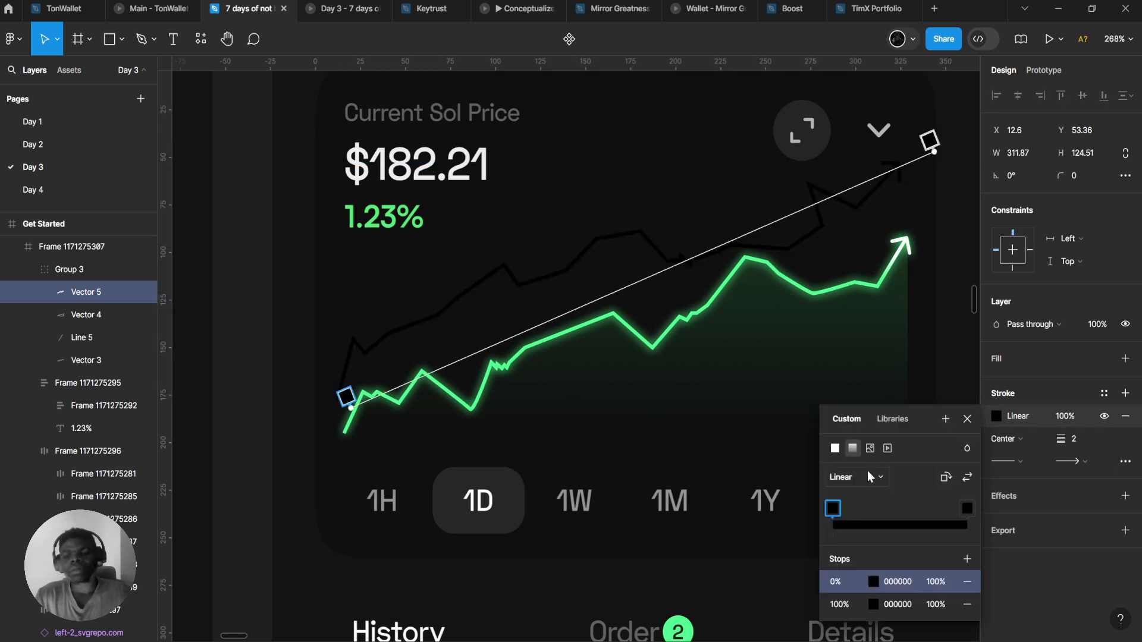
{"action": "left_click", "coordinate": [835, 448]}
{"action": "mouse_move", "coordinate": [869, 357]}
{"action": "left_mouse_down"}
{"action": "mouse_move", "coordinate": [877, 323]}
{"action": "mouse_move", "coordinate": [673, 148]}
{"action": "left_mouse_up"}
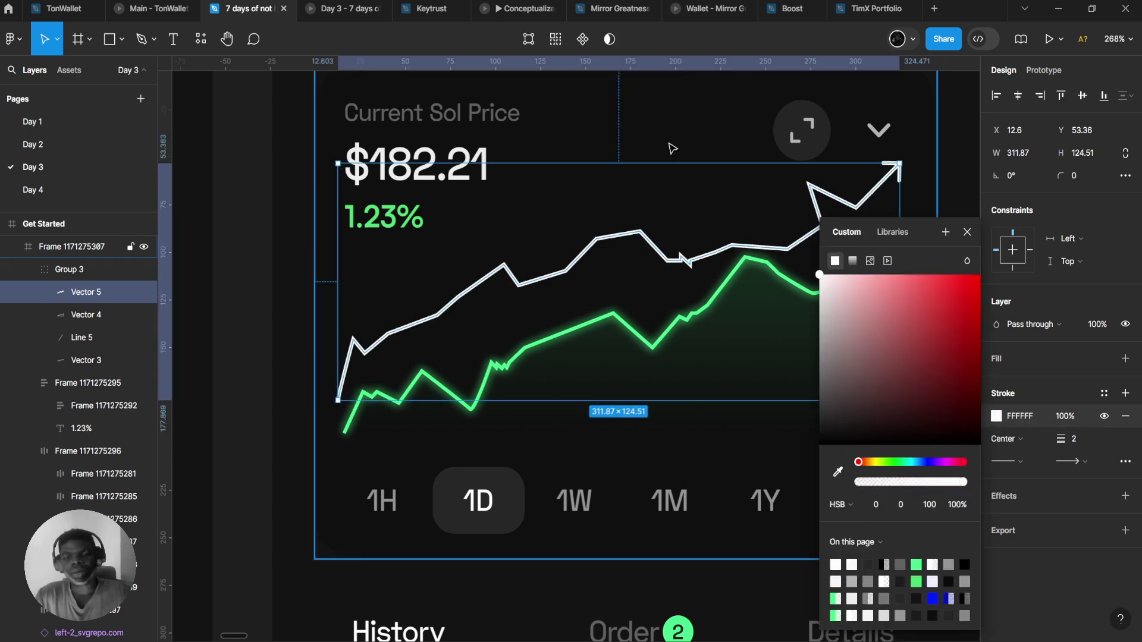
{"action": "scroll", "coordinate": [672, 148], "scroll_direction": "up", "scroll_amount": 2}
{"action": "left_click_drag", "start_coordinate": [584, 291], "coordinate": [524, 292]}
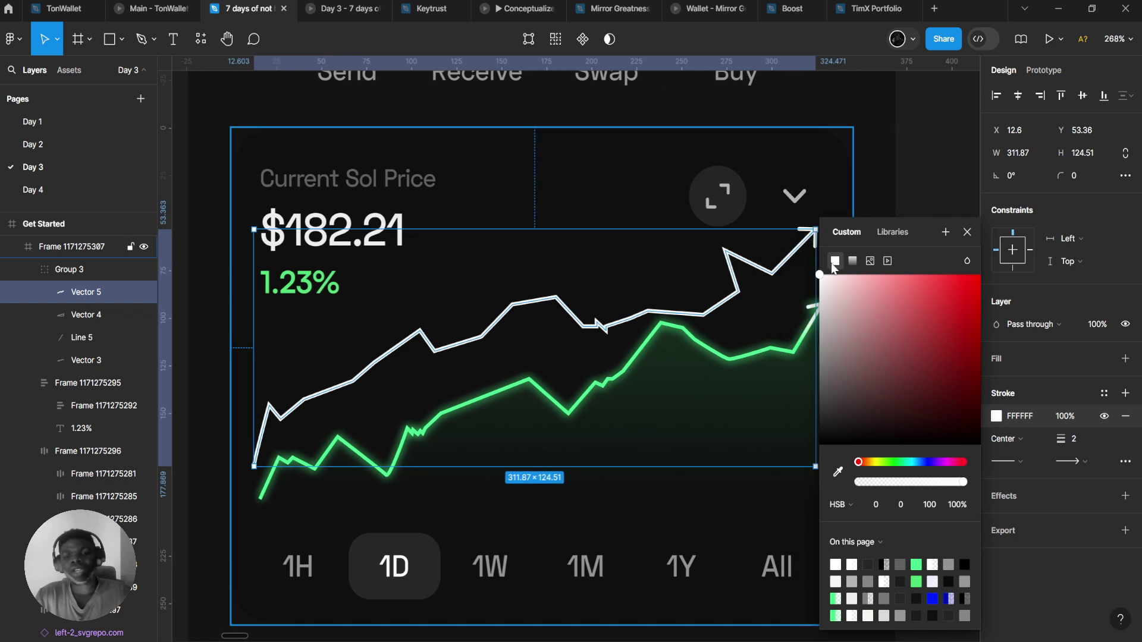
{"action": "key", "text": "Escape"}
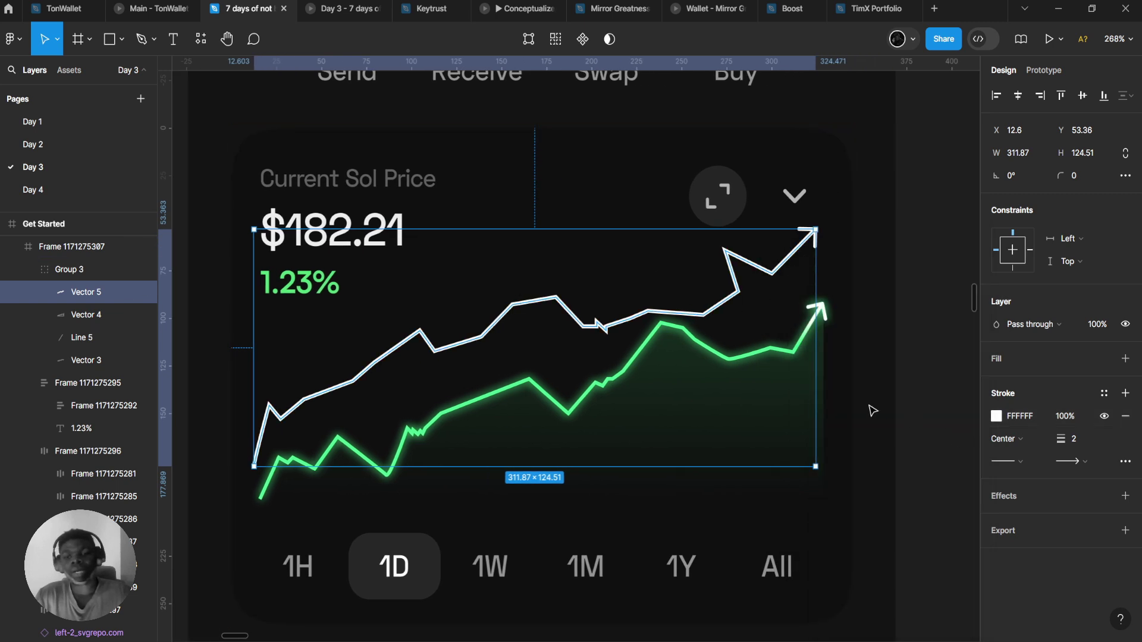
- Duplicate the white jagged line in place and set the copy's end point to None
{"action": "key", "text": "ctrl+d"}
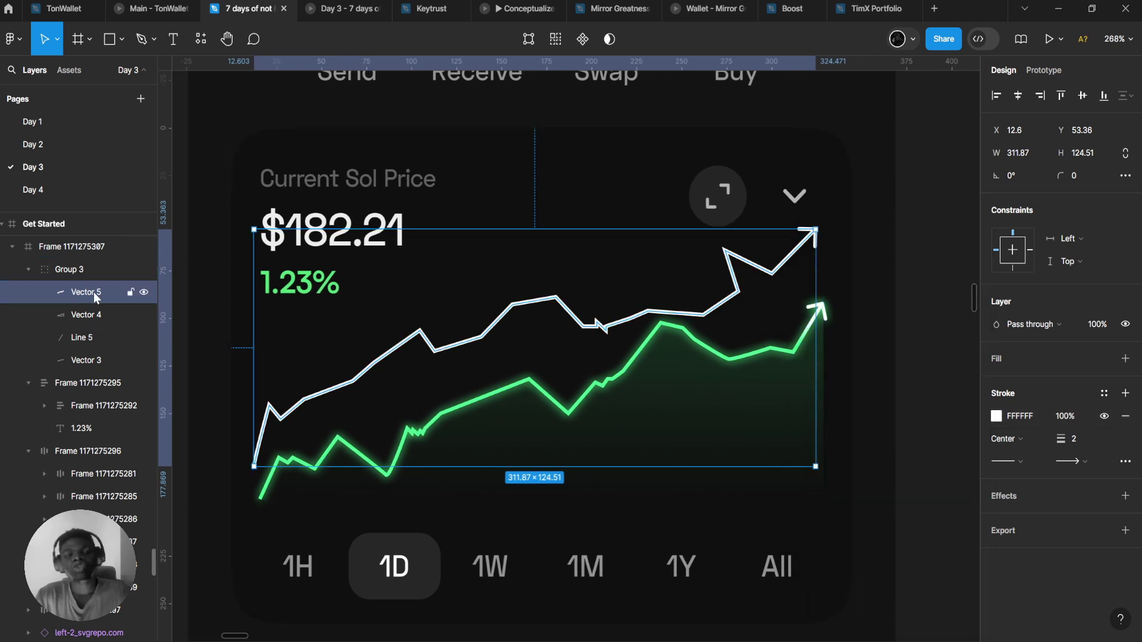
{"action": "left_click", "coordinate": [1069, 461]}
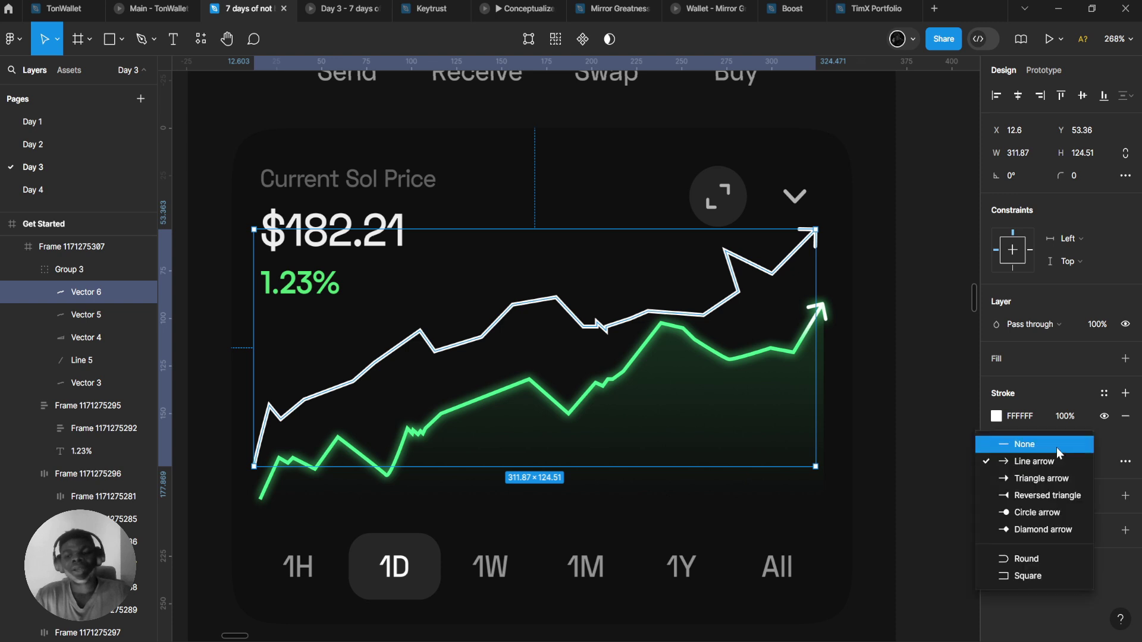
{"action": "left_click", "coordinate": [1065, 446]}
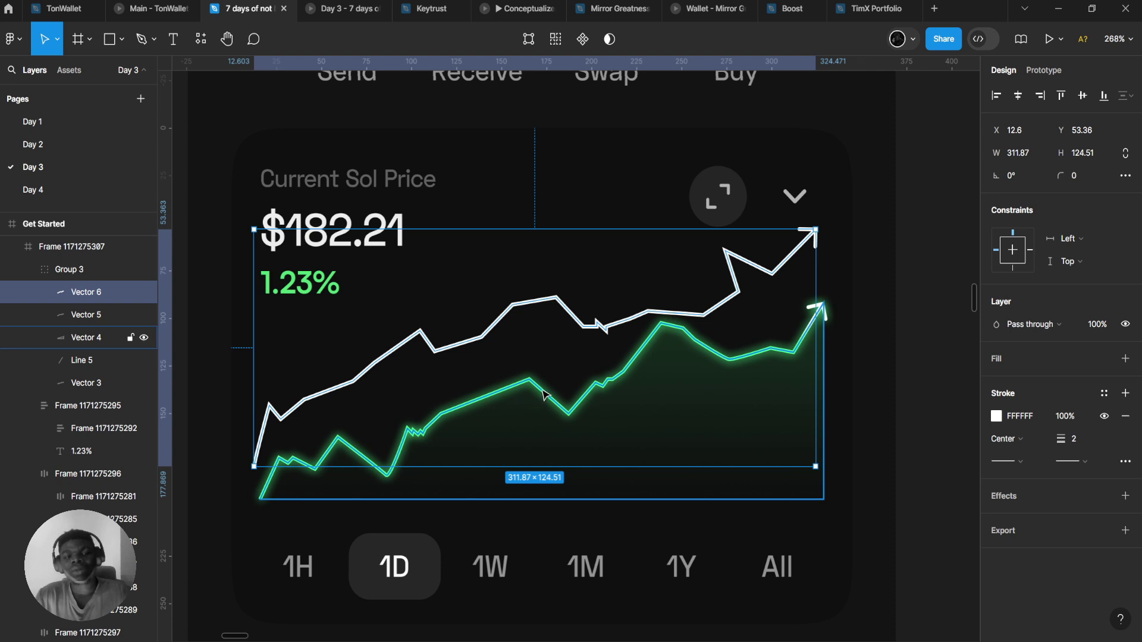
- Close the duplicated line into a shape with a vertical edge from its upper end and a horizontal base to its start point
{"action": "scroll", "coordinate": [604, 408], "scroll_direction": "left", "scroll_amount": 3}
{"action": "scroll", "coordinate": [603, 407], "scroll_direction": "down", "scroll_amount": 1}
{"action": "key", "text": "p"}
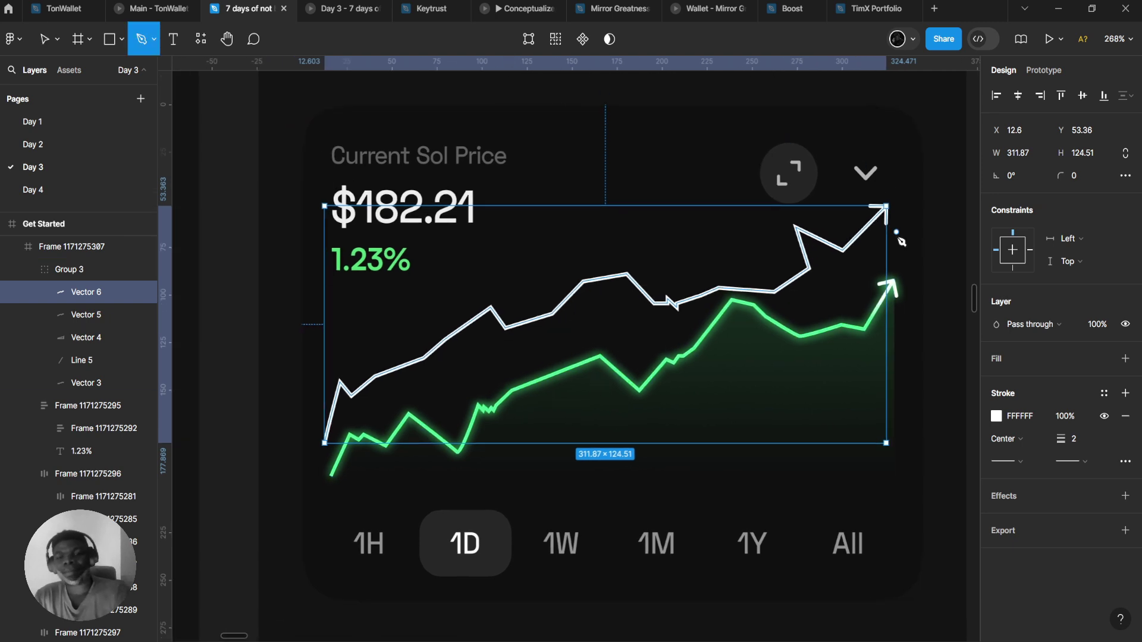
{"action": "left_click", "coordinate": [528, 38]}
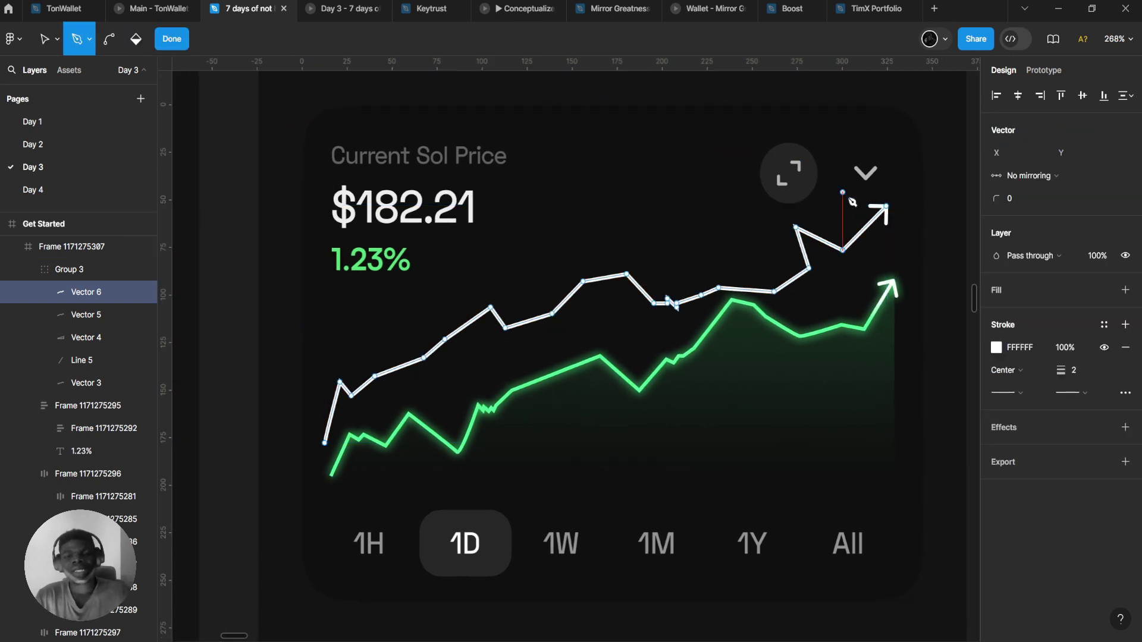
{"action": "left_click", "coordinate": [886, 206]}
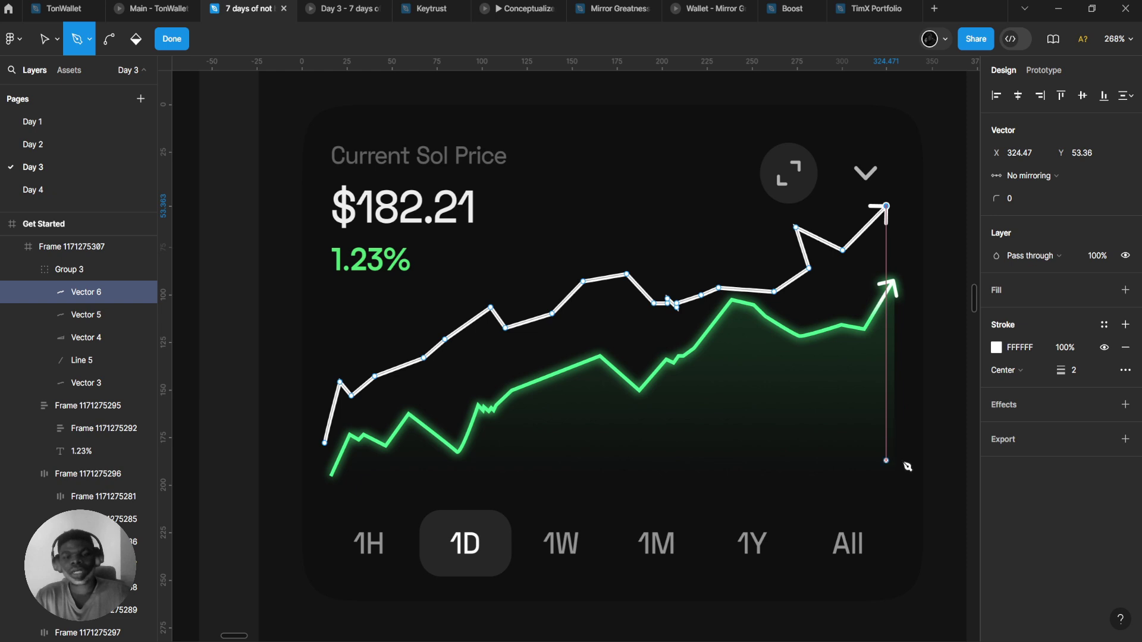
{"action": "left_click", "coordinate": [887, 443]}
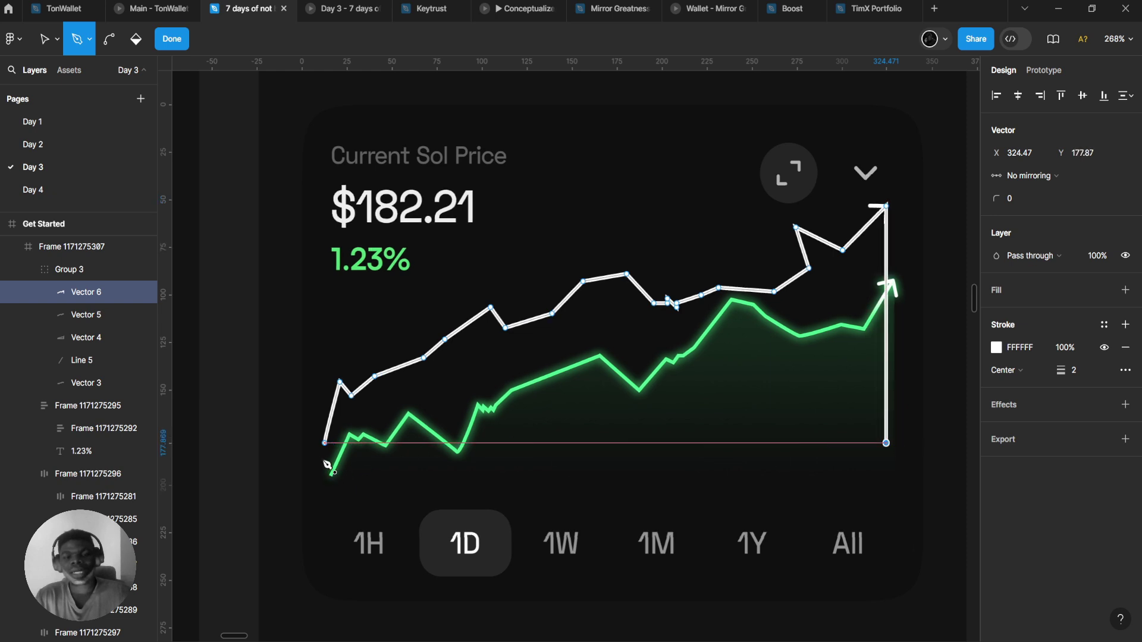
{"action": "left_click", "coordinate": [325, 443]}
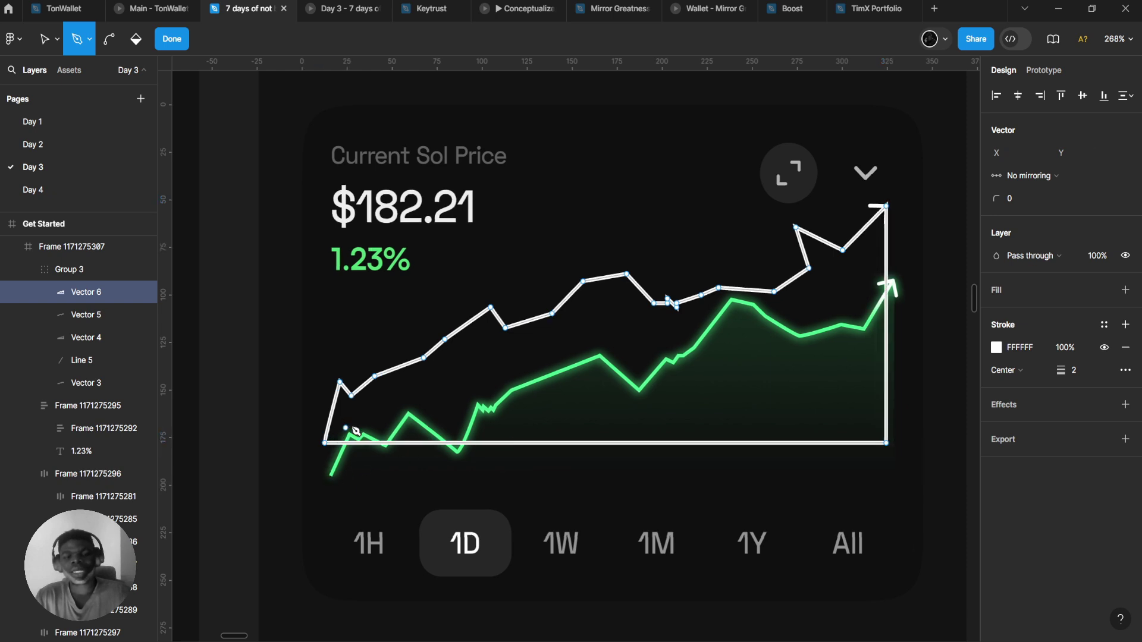
{"action": "key", "text": "Escape"}
- Swap the closed shape's white stroke for a solid white FFFFFF fill, undoing the accidental move and repeating the swap
{"action": "key", "text": "shift+x"}
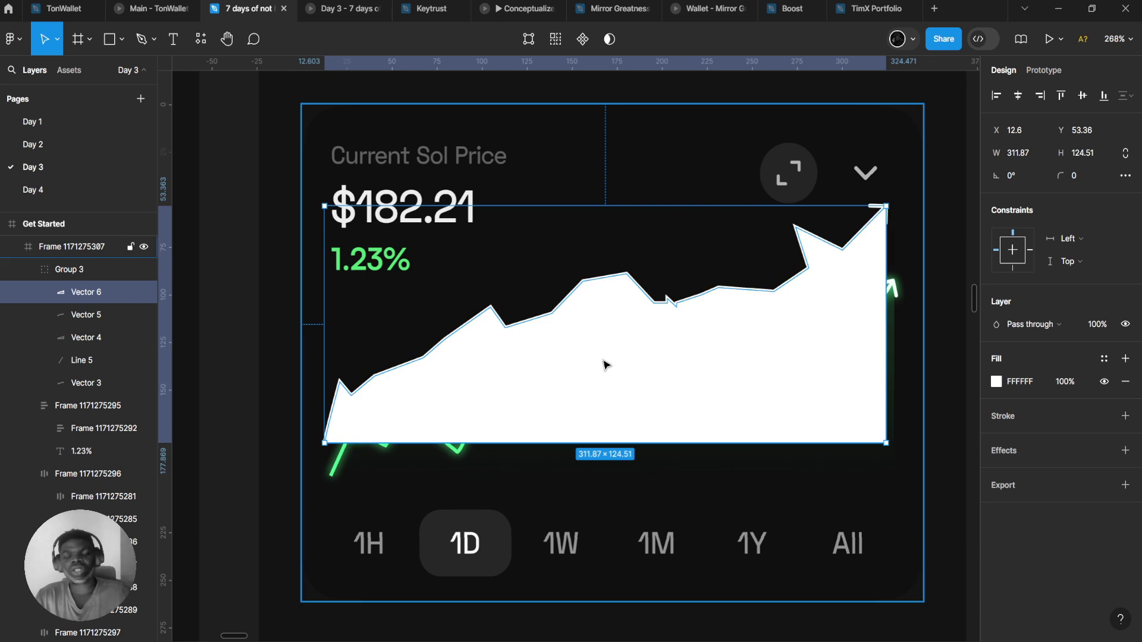
{"action": "left_click_drag", "start_coordinate": [537, 365], "coordinate": [628, 396]}
{"action": "key", "text": "ctrl+z"}
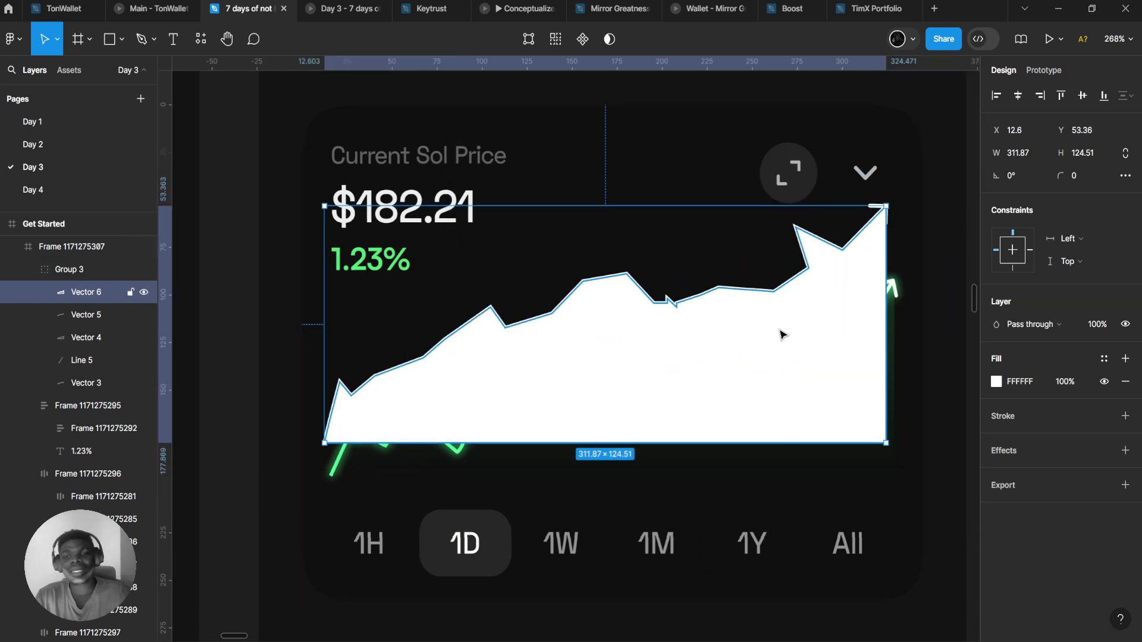
{"action": "key", "text": "ctrl+z"}
{"action": "key", "text": "Escape"}
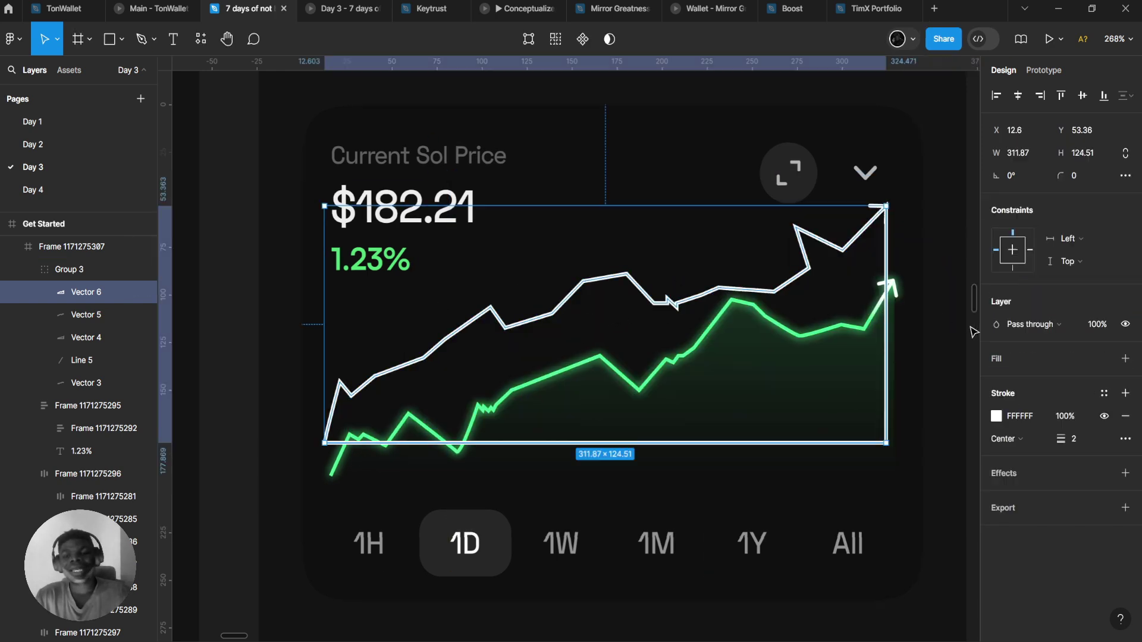
{"action": "key", "text": "shift+x"}
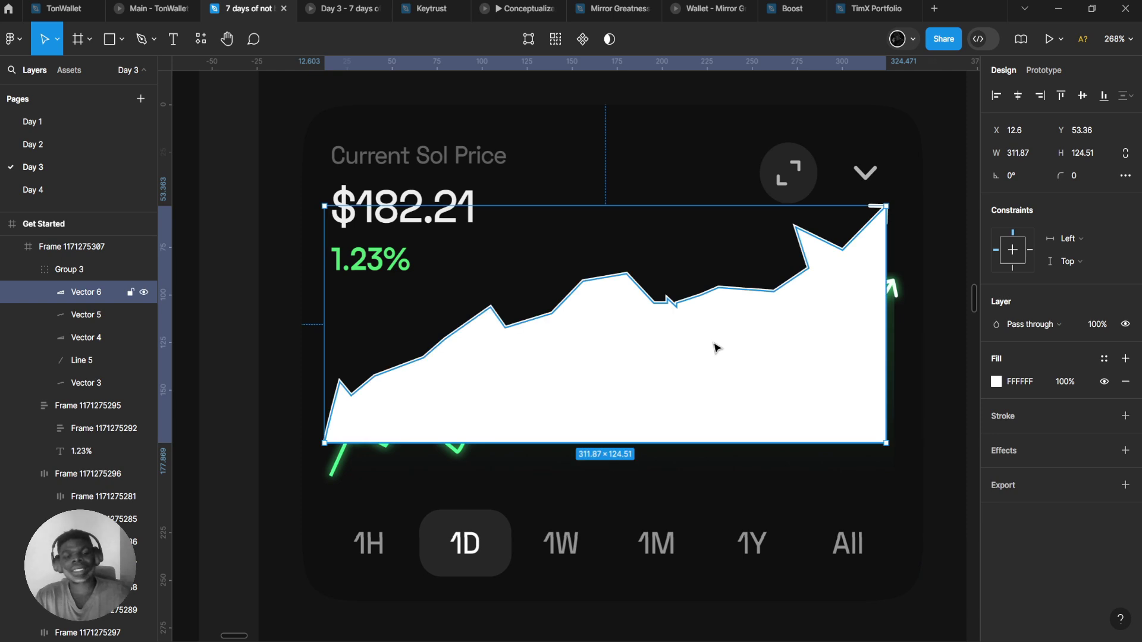
- Undo the white fill and replace the closed shape's stroke with a solid D9D9D9 fill
{"action": "left_click_drag", "start_coordinate": [637, 372], "coordinate": [673, 384]}
{"action": "key", "text": "ctrl+z"}
{"action": "key", "text": "ctrl+z"}
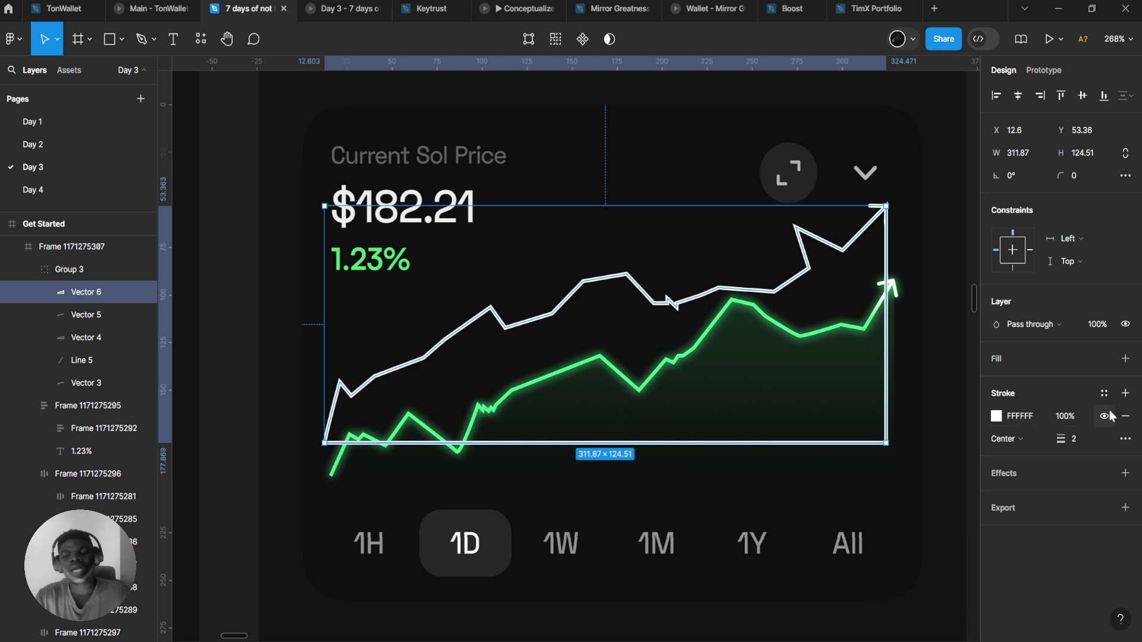
{"action": "key", "text": "ctrl+shift+z"}
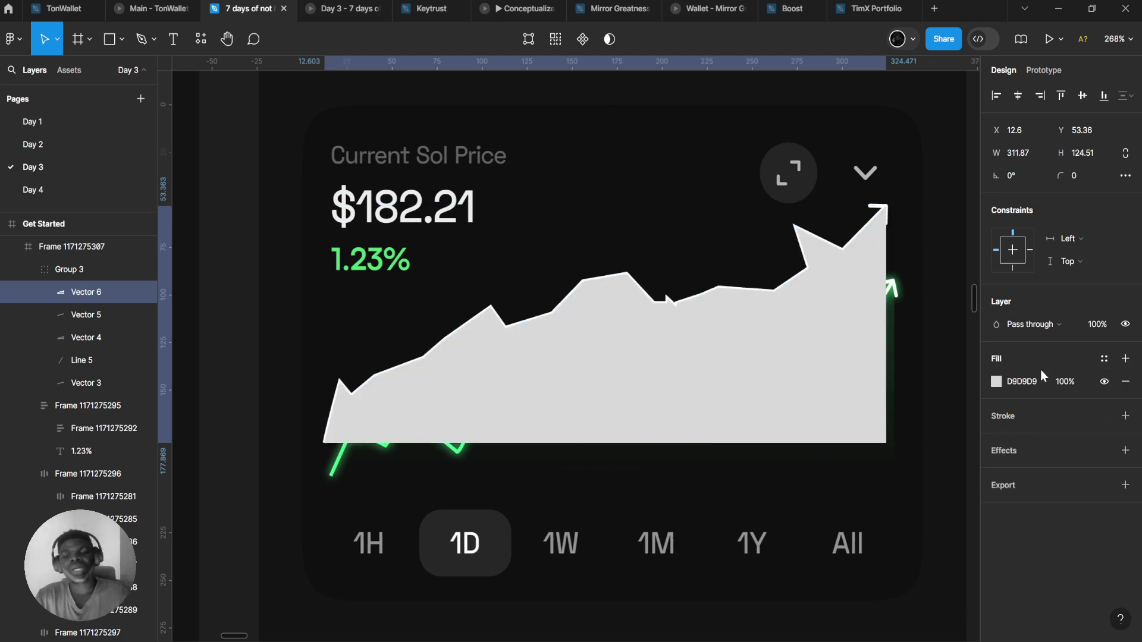
- Change the shape's fill to a linear gradient and lower the gradient's start handle to just above the middle peak
{"action": "left_click", "coordinate": [994, 382]}
{"action": "left_click", "coordinate": [853, 261]}
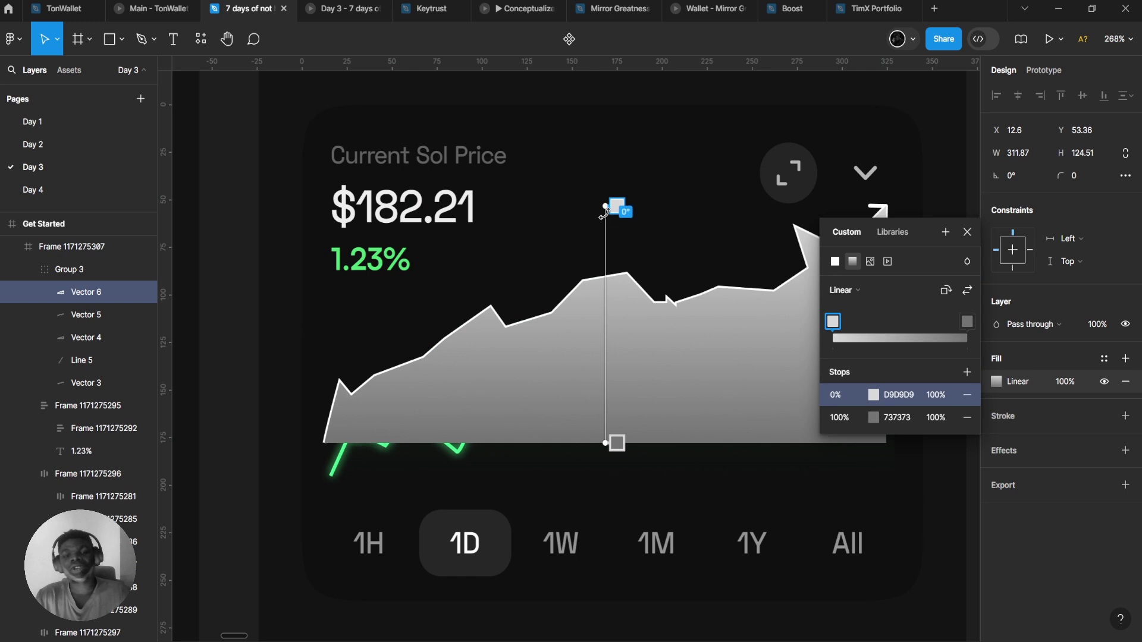
{"action": "left_click_drag", "start_coordinate": [618, 207], "coordinate": [623, 257]}
- Copy the first gradient stop's colour D9D9D9 to the 100% stop
{"action": "left_click", "coordinate": [873, 418]}
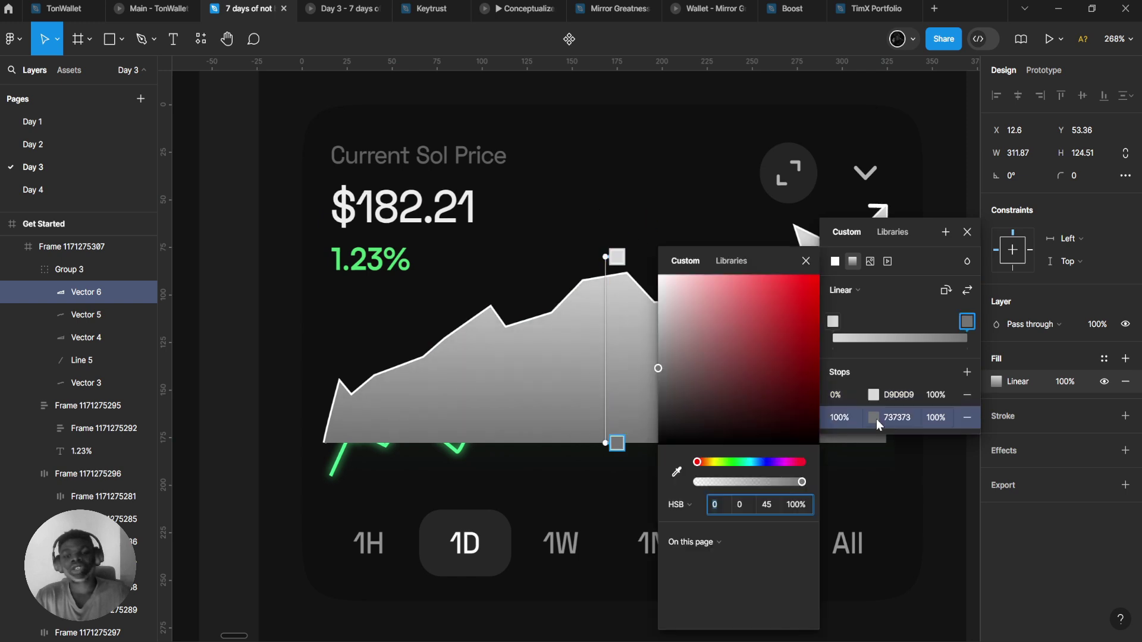
{"action": "left_click", "coordinate": [895, 396]}
{"action": "key", "text": "ctrl+c"}
{"action": "left_click", "coordinate": [897, 416]}
{"action": "key", "text": "ctrl+v"}
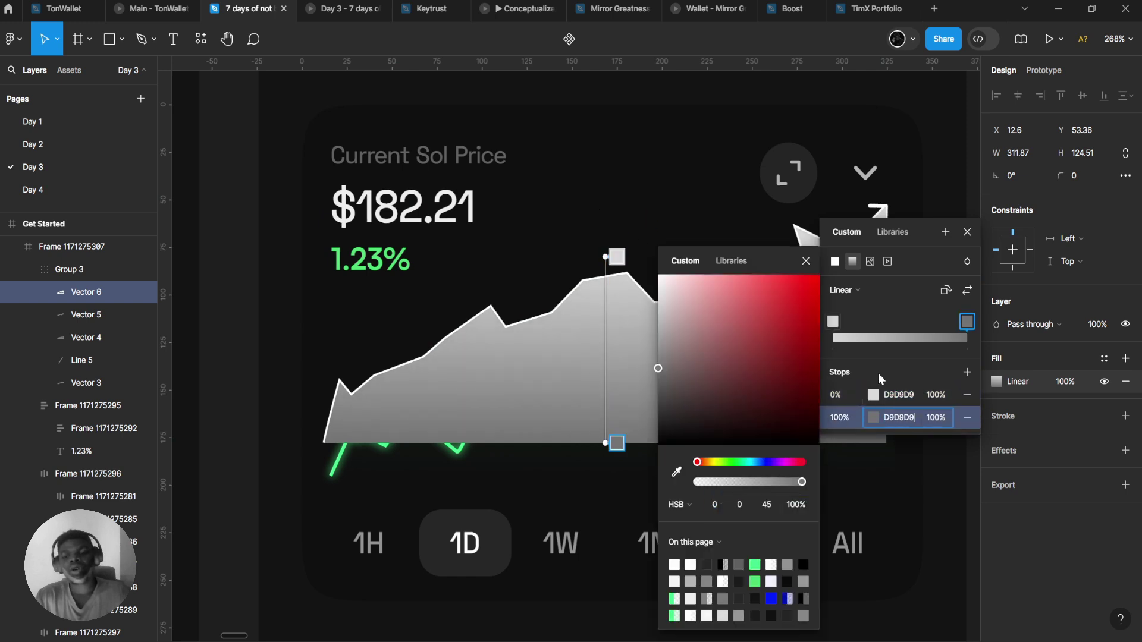
{"action": "key", "text": "Return"}
- Fade the shape's gradient by setting the 100% stop's opacity to 0% and the 0% stop's opacity to 25%
{"action": "left_click", "coordinate": [874, 418]}
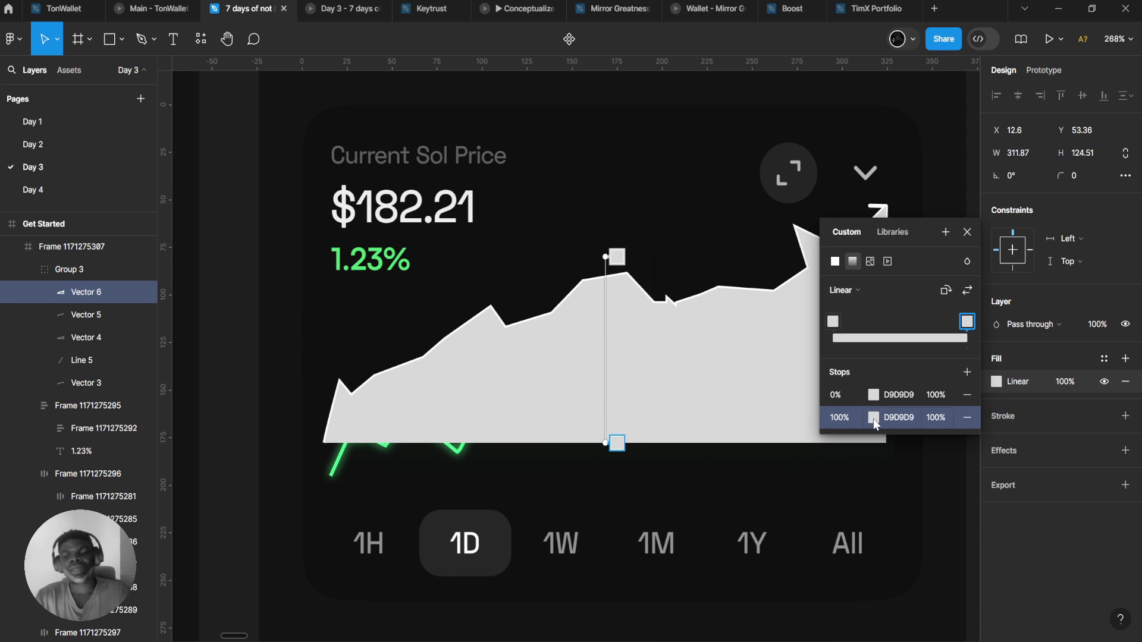
{"action": "left_click", "coordinate": [873, 419]}
{"action": "left_click", "coordinate": [770, 482]}
{"action": "left_click_drag", "start_coordinate": [724, 474], "coordinate": [562, 436]}
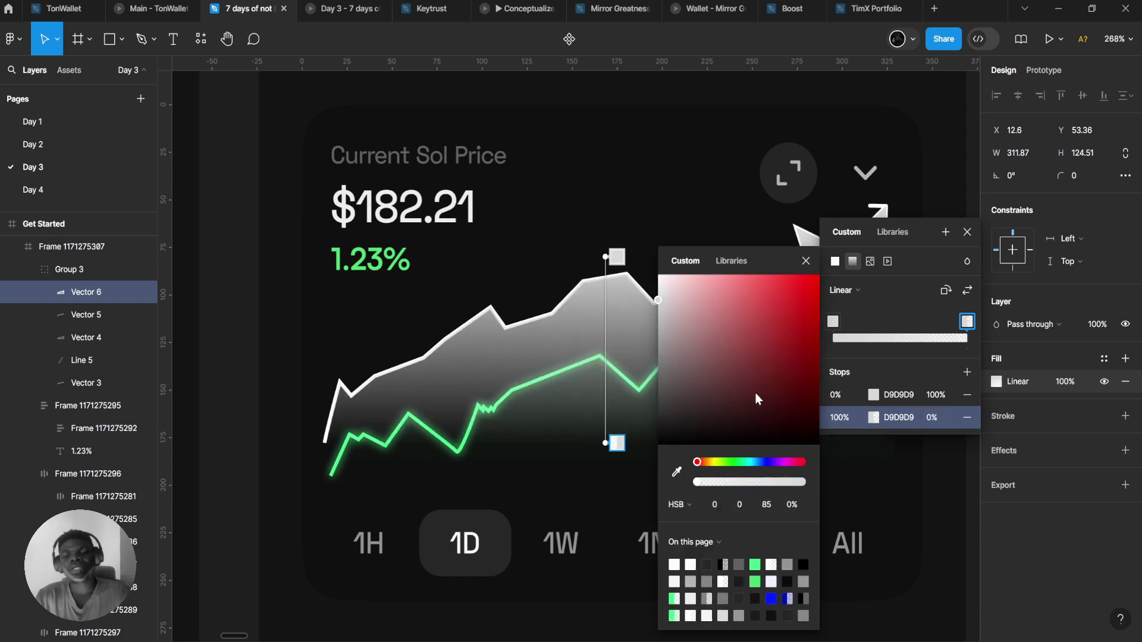
{"action": "left_click", "coordinate": [873, 397]}
{"action": "left_click_drag", "start_coordinate": [738, 482], "coordinate": [706, 481]}
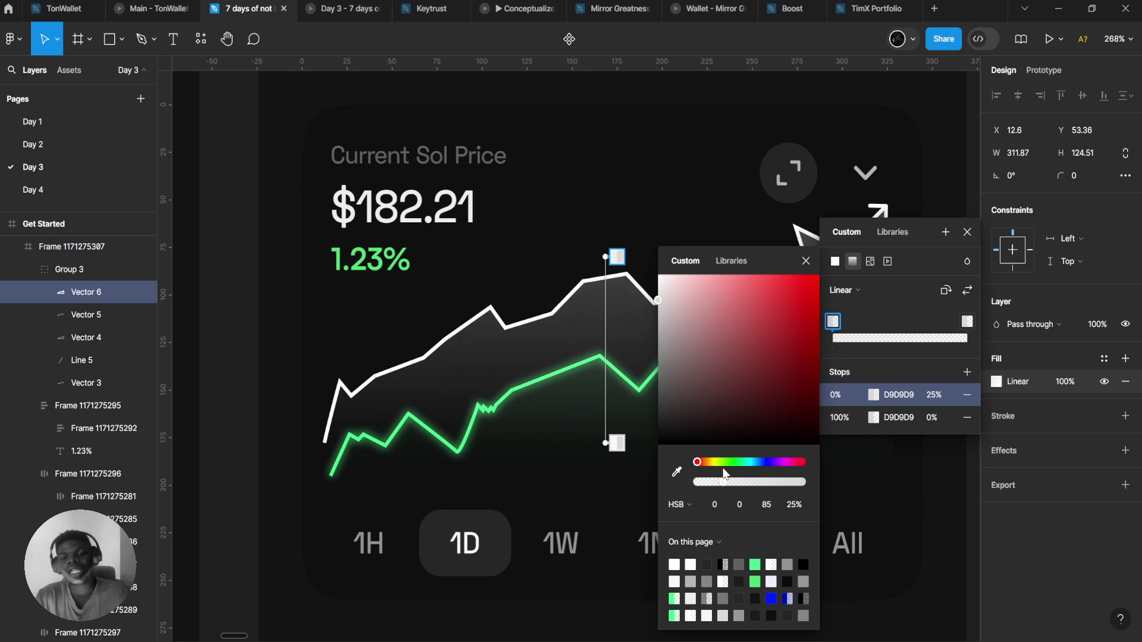
{"action": "key", "text": "Escape"}
{"action": "key", "text": "Escape"}
{"action": "left_click_drag", "start_coordinate": [698, 415], "coordinate": [644, 426]}
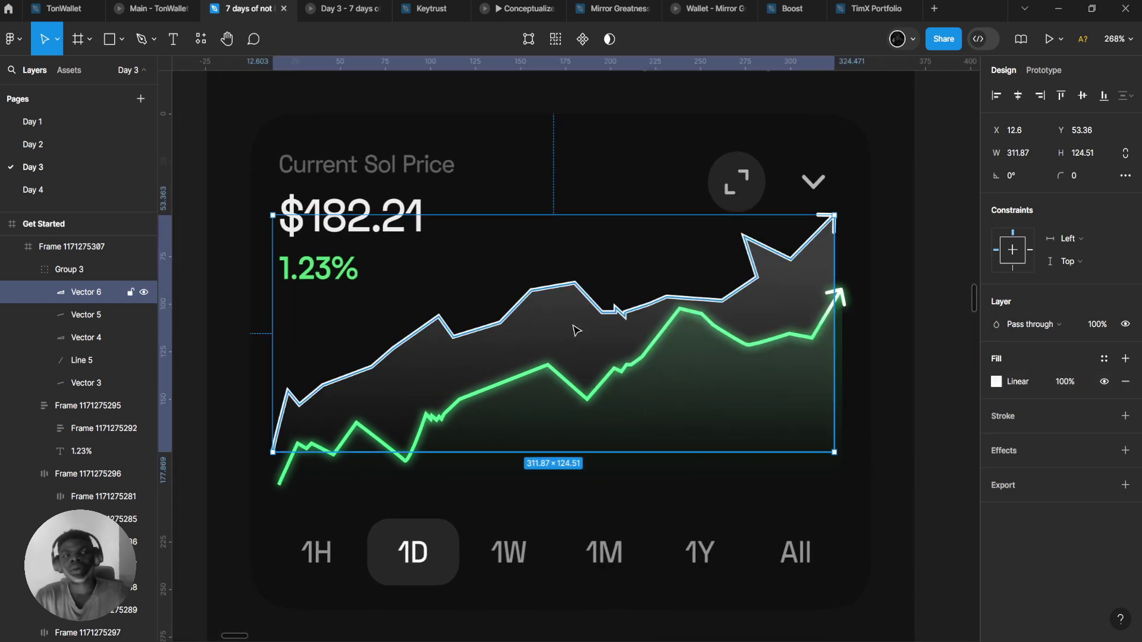
- Check the new white chart in the Day 3 prototype preview and return to the design file
{"action": "left_click", "coordinate": [355, 5]}
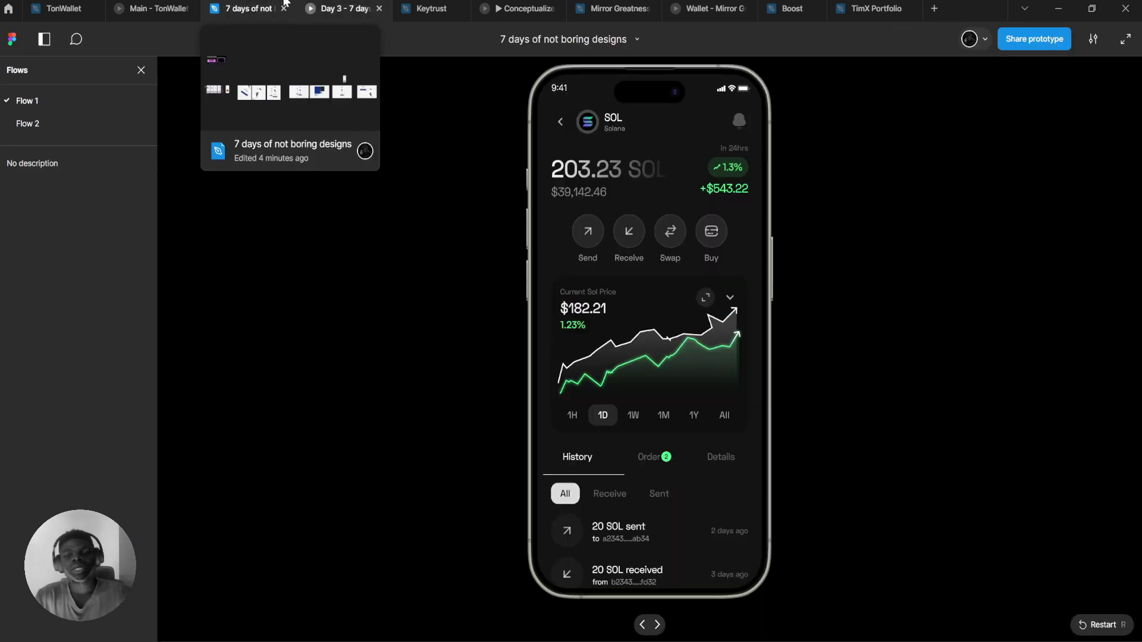
{"action": "left_click", "coordinate": [286, 5]}
{"action": "left_click_drag", "start_coordinate": [529, 226], "coordinate": [595, 306]}
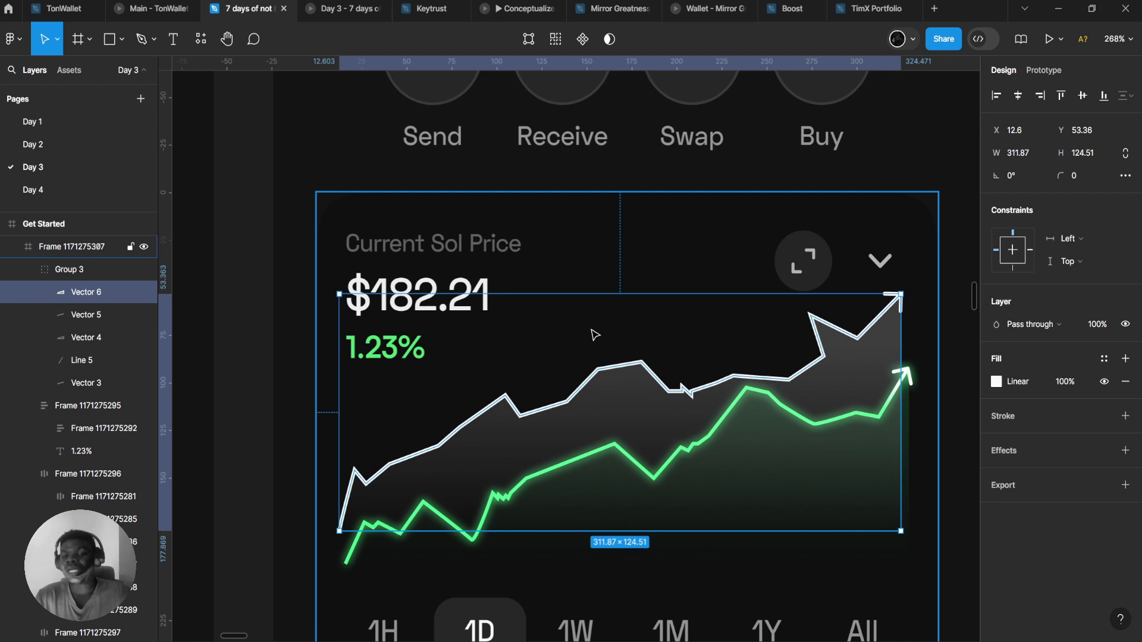
- Duplicate the white arrowed line, set the copy's end point to None, and move the copy beneath the original in the layer order
{"action": "left_click", "coordinate": [83, 318]}
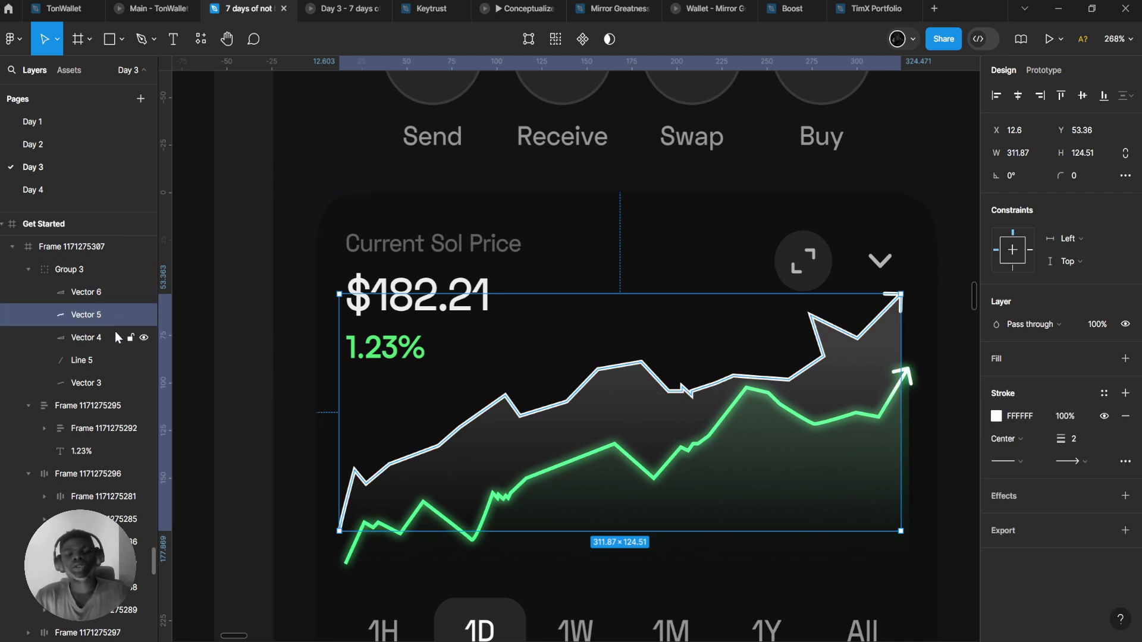
{"action": "key", "text": "ctrl+d"}
{"action": "left_click", "coordinate": [1076, 462]}
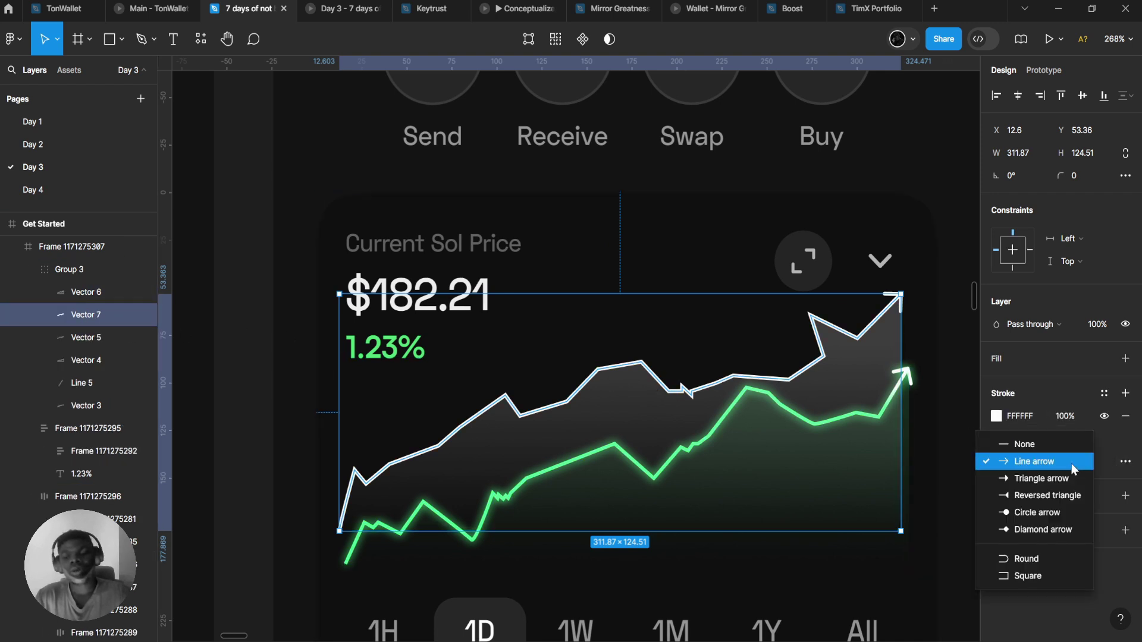
{"action": "left_click", "coordinate": [1035, 442]}
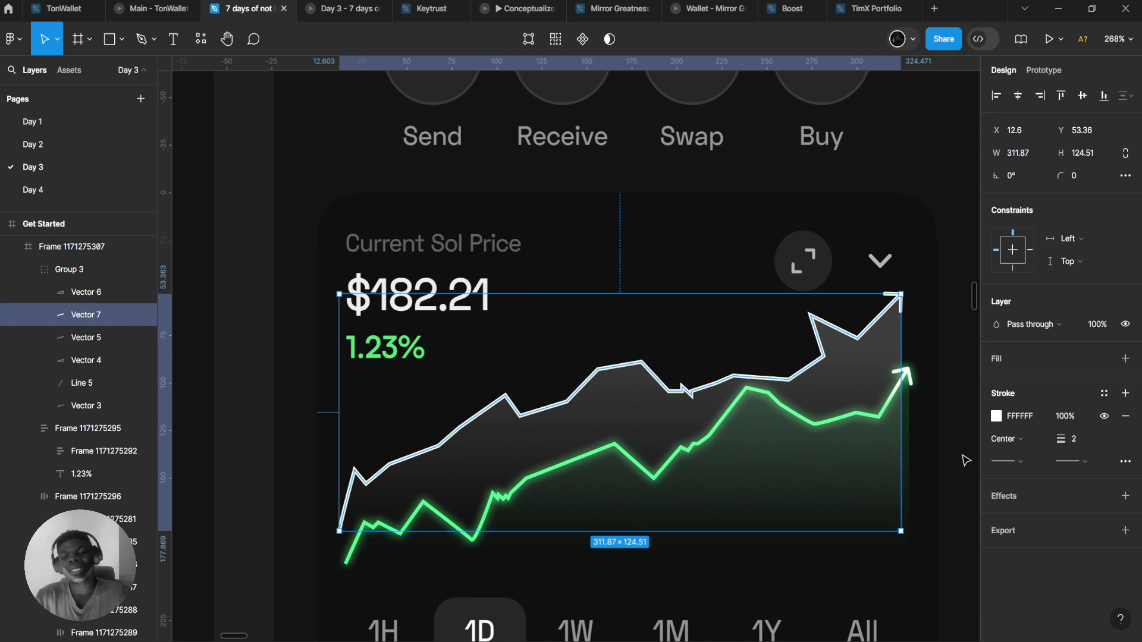
{"action": "left_click_drag", "start_coordinate": [67, 310], "coordinate": [81, 351]}
- Add a drop shadow to the duplicated line with a Y offset of 0 and the colour FFFFFF
{"action": "left_click", "coordinate": [1125, 496]}
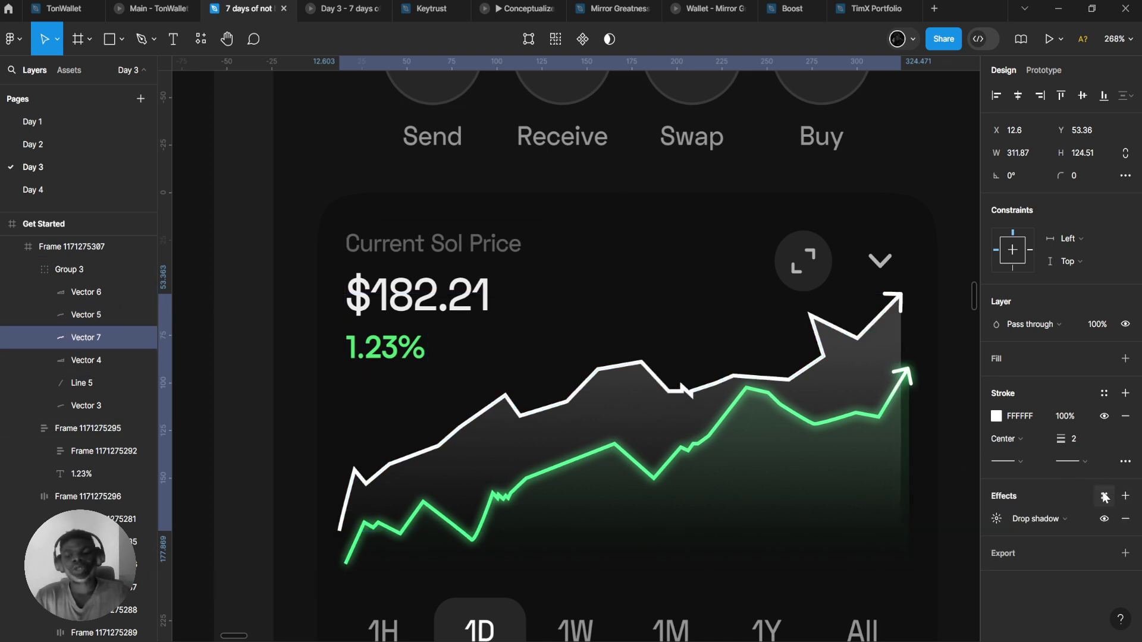
{"action": "left_click", "coordinate": [1027, 518]}
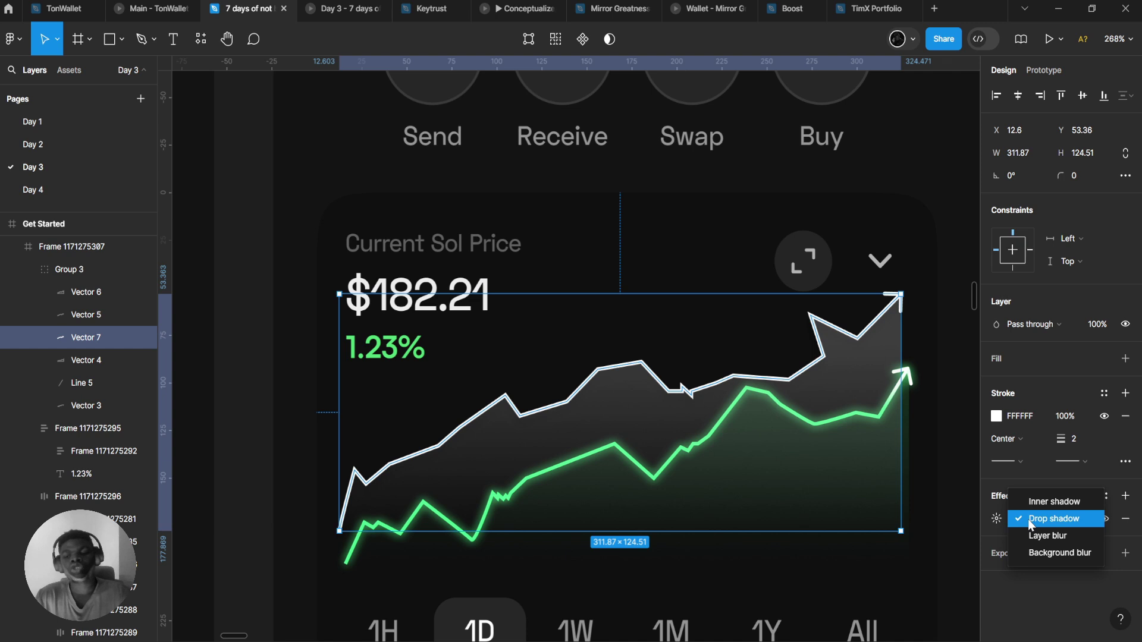
{"action": "left_click", "coordinate": [1028, 520]}
{"action": "left_click", "coordinate": [997, 519]}
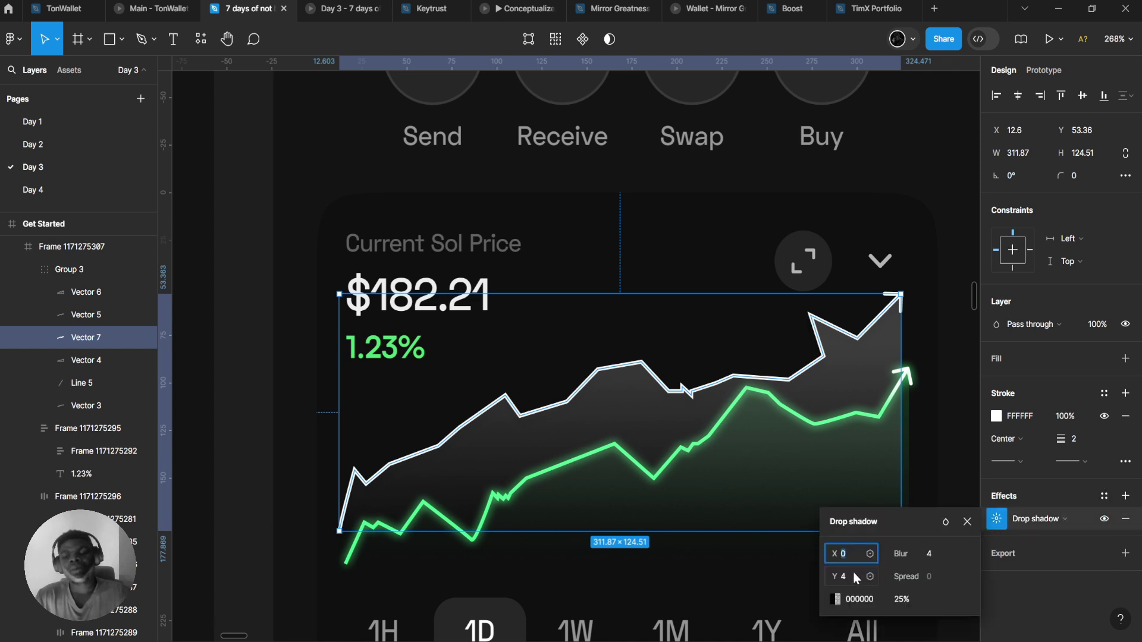
{"action": "type", "text": "0"}
{"action": "left_click", "coordinate": [836, 599]}
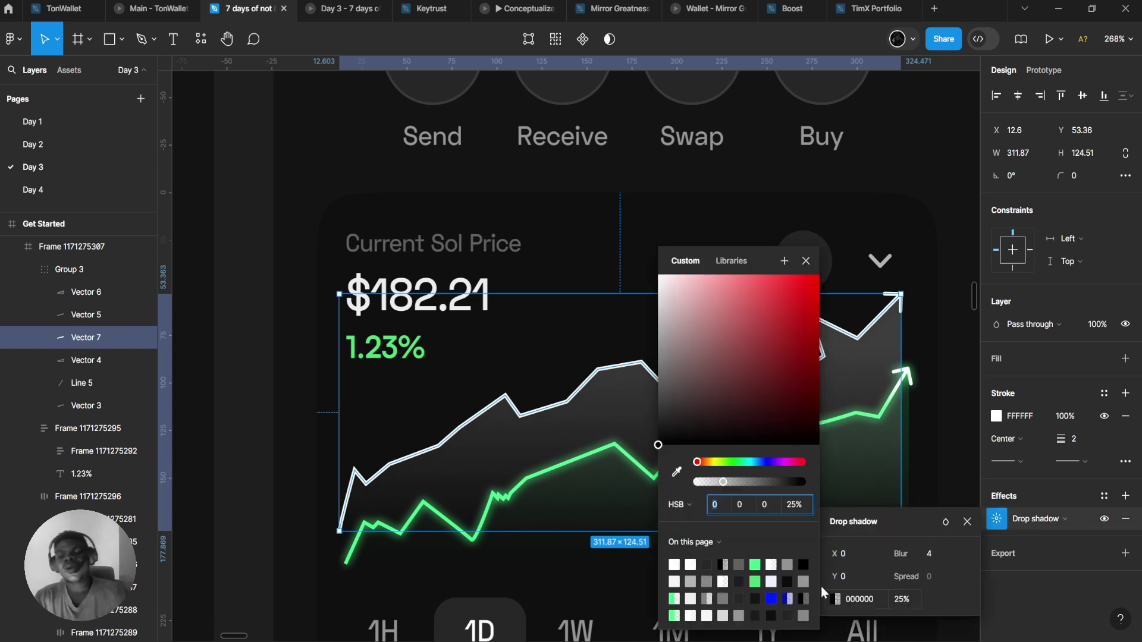
{"action": "left_click_drag", "start_coordinate": [659, 359], "coordinate": [657, 274]}
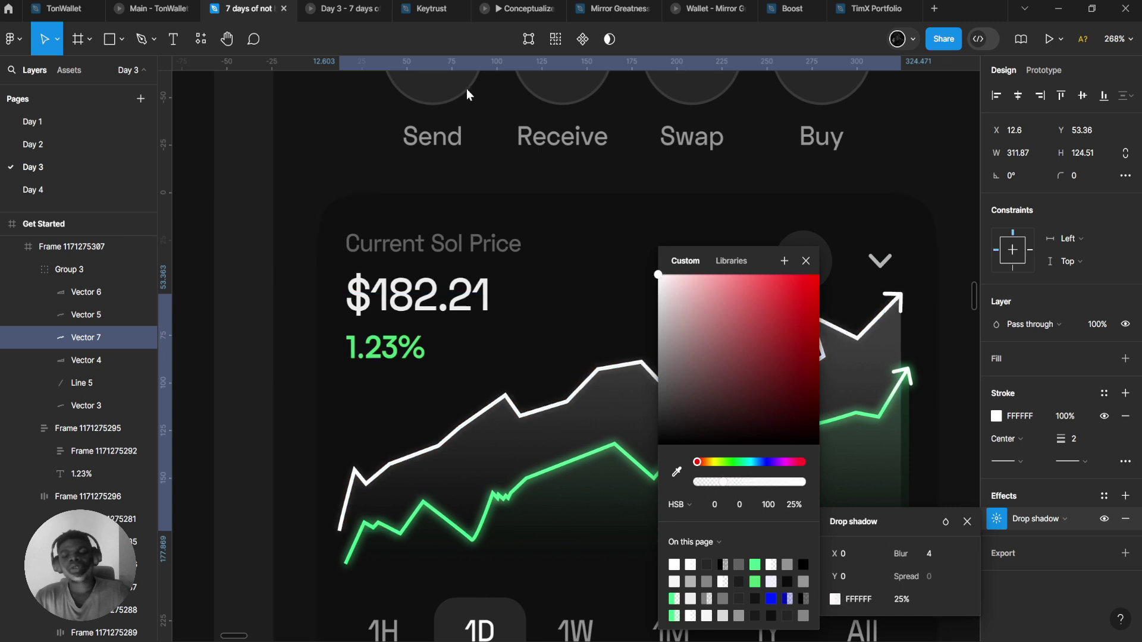
- Set the white drop shadow's opacity to 100% and blur to 7, and check the glow in the prototype preview
{"action": "left_click", "coordinate": [933, 554]}
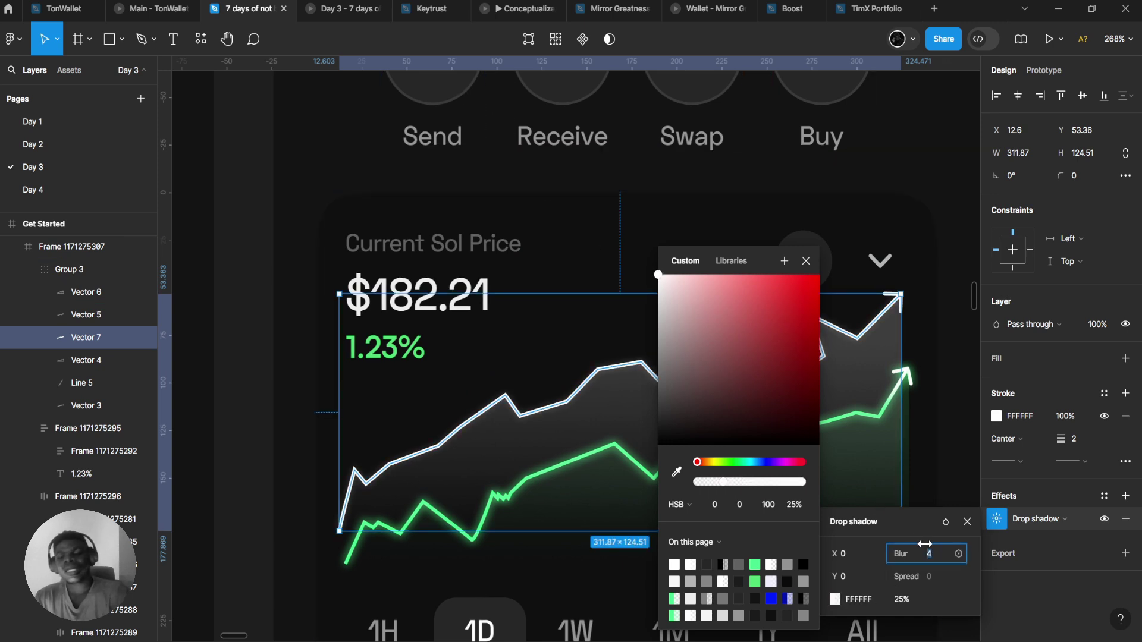
{"action": "type", "text": "7"}
{"action": "key", "text": "Return"}
{"action": "left_click_drag", "start_coordinate": [723, 482], "coordinate": [843, 475]}
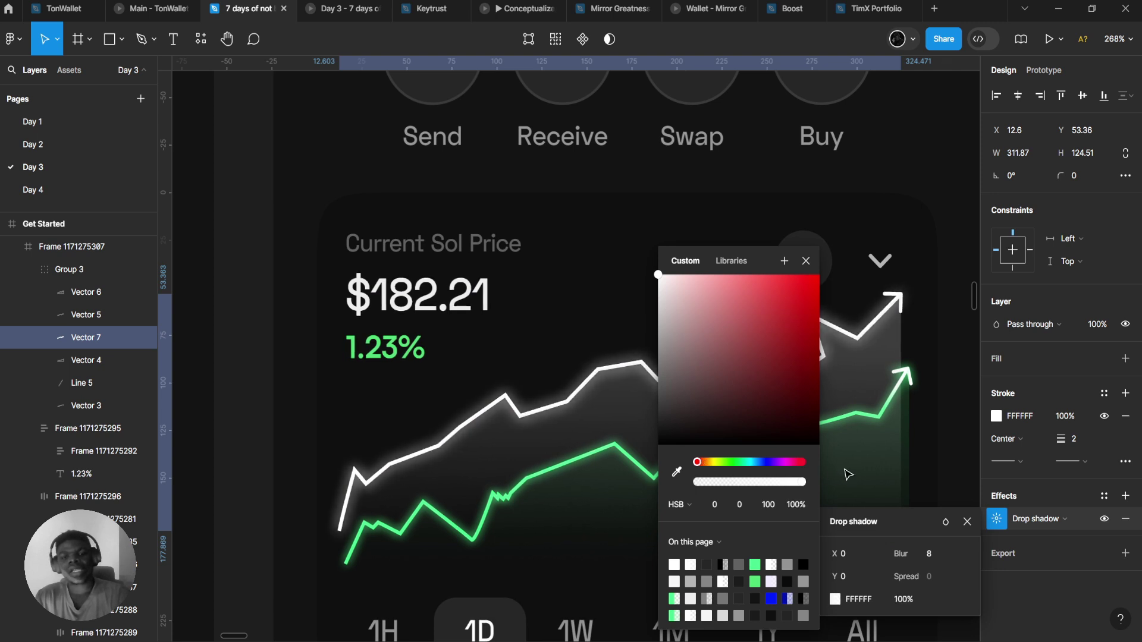
{"action": "left_click", "coordinate": [930, 558]}
{"action": "key", "text": "Down"}
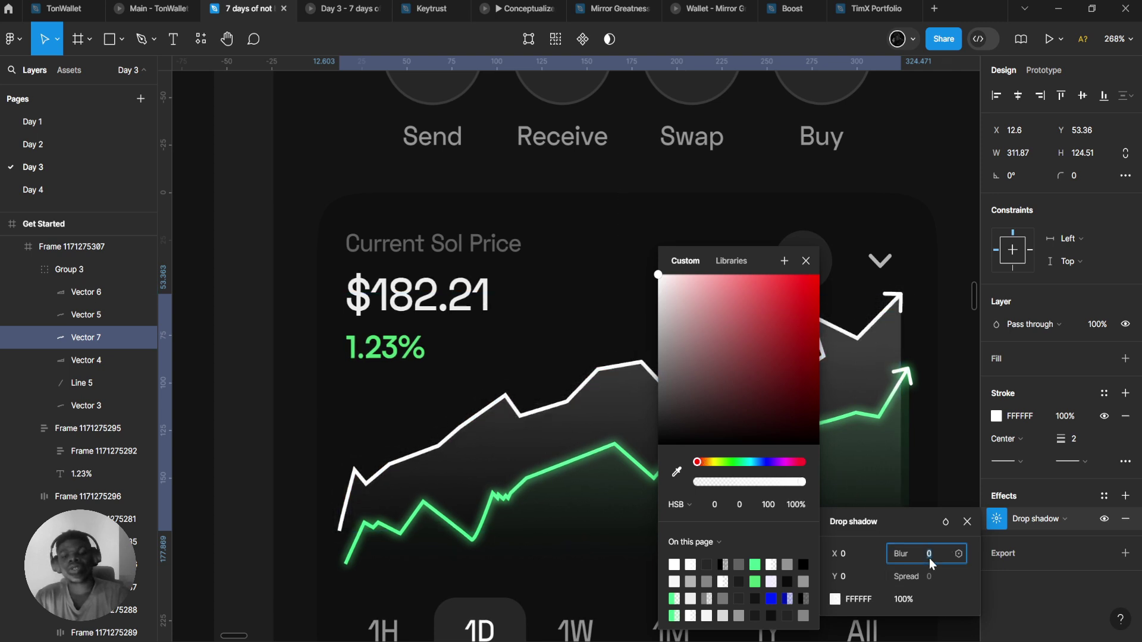
{"action": "left_click", "coordinate": [369, 6]}
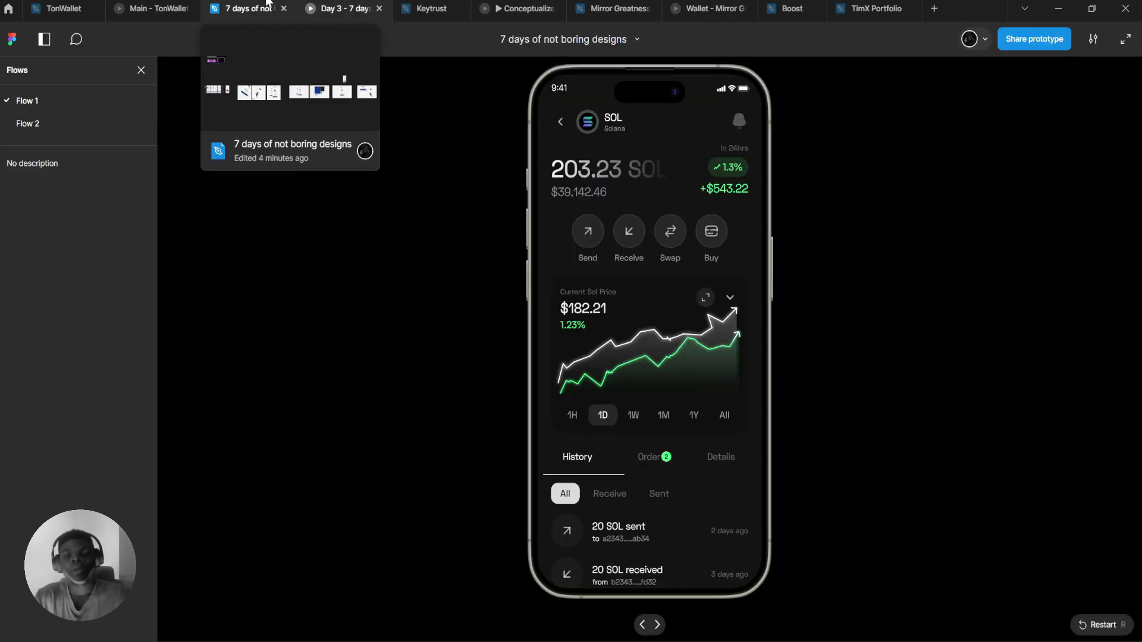
{"action": "left_click", "coordinate": [266, 6]}
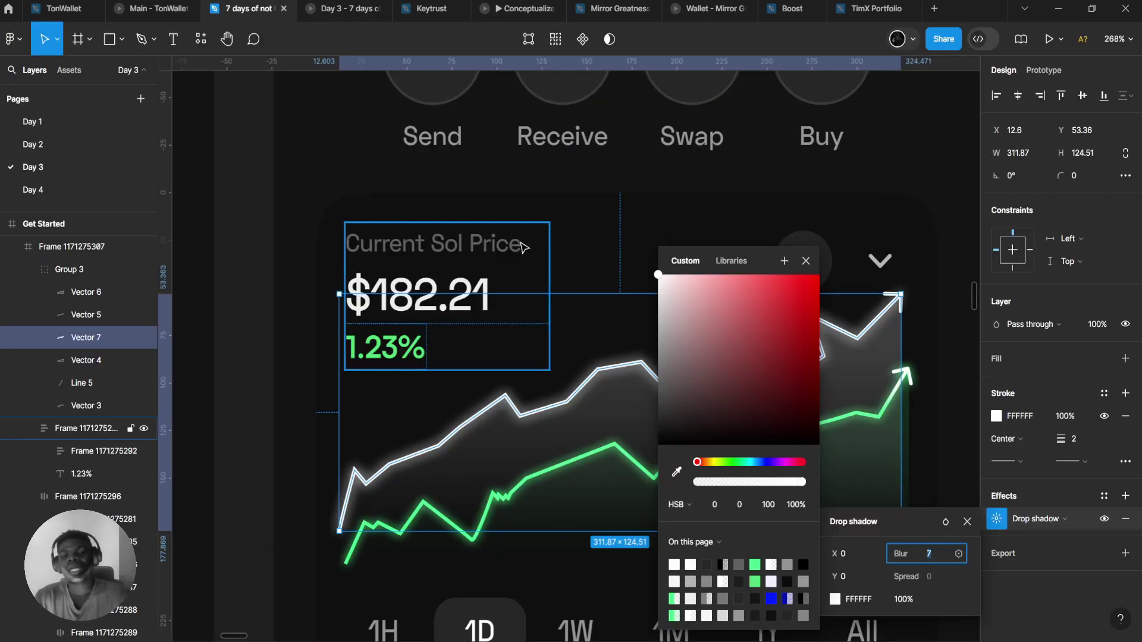
- Delete the white arrowed line, its glow copy and the gradient-filled area from the chart group
{"action": "left_click", "coordinate": [86, 294]}
{"action": "left_click", "coordinate": [94, 337], "text": "shift"}
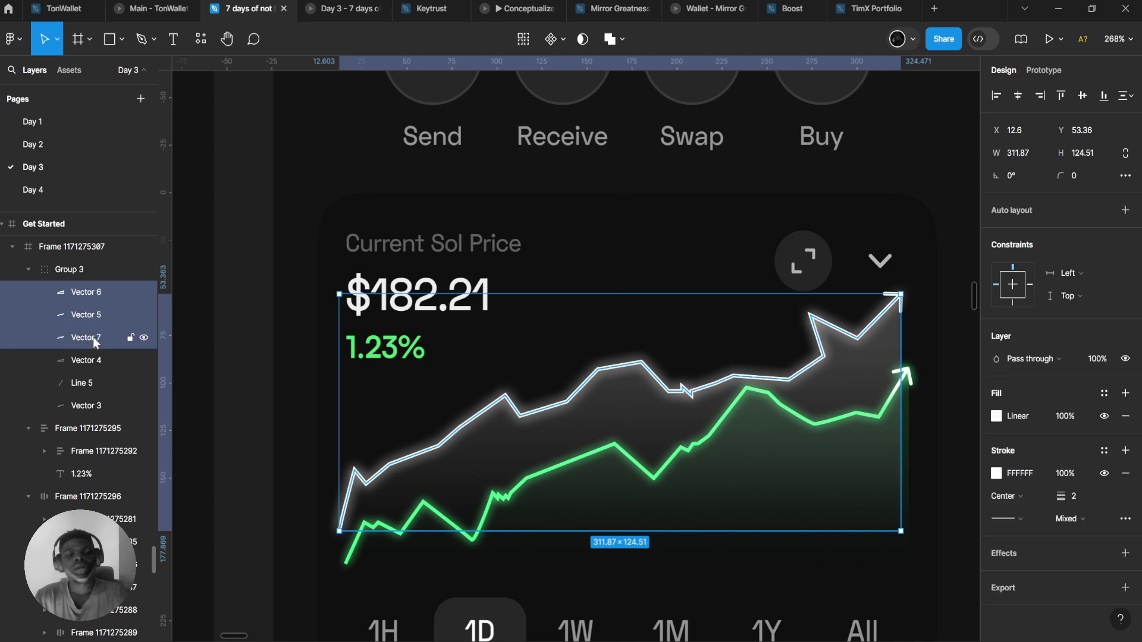
{"action": "left_click", "coordinate": [548, 415]}
{"action": "left_click", "coordinate": [548, 415]}
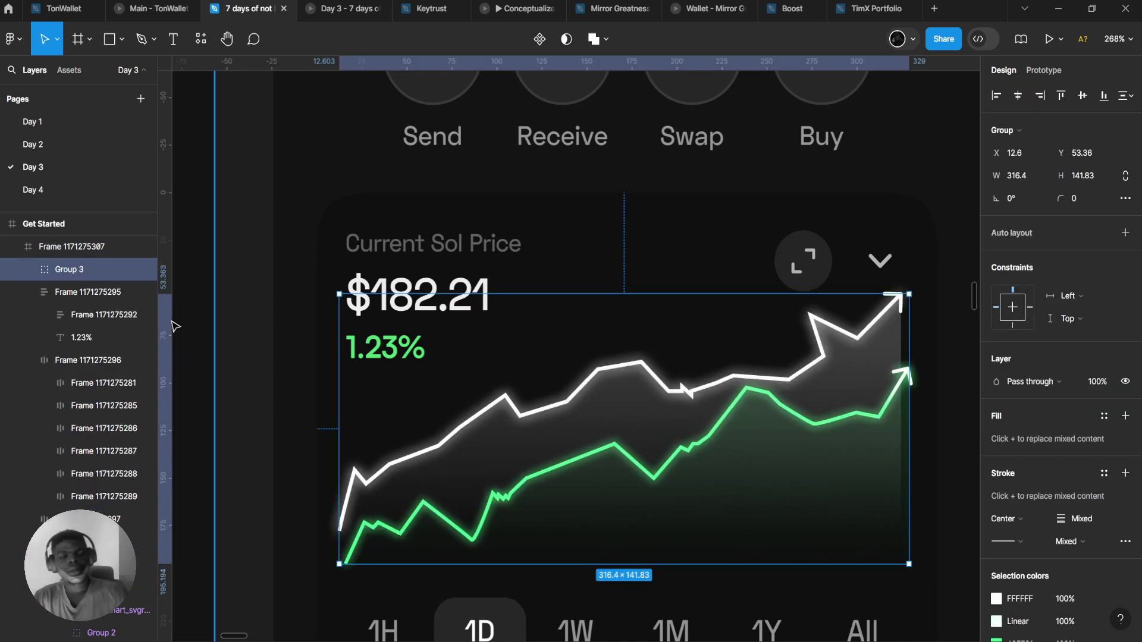
{"action": "key", "text": "Escape"}
{"action": "left_click", "coordinate": [87, 307]}
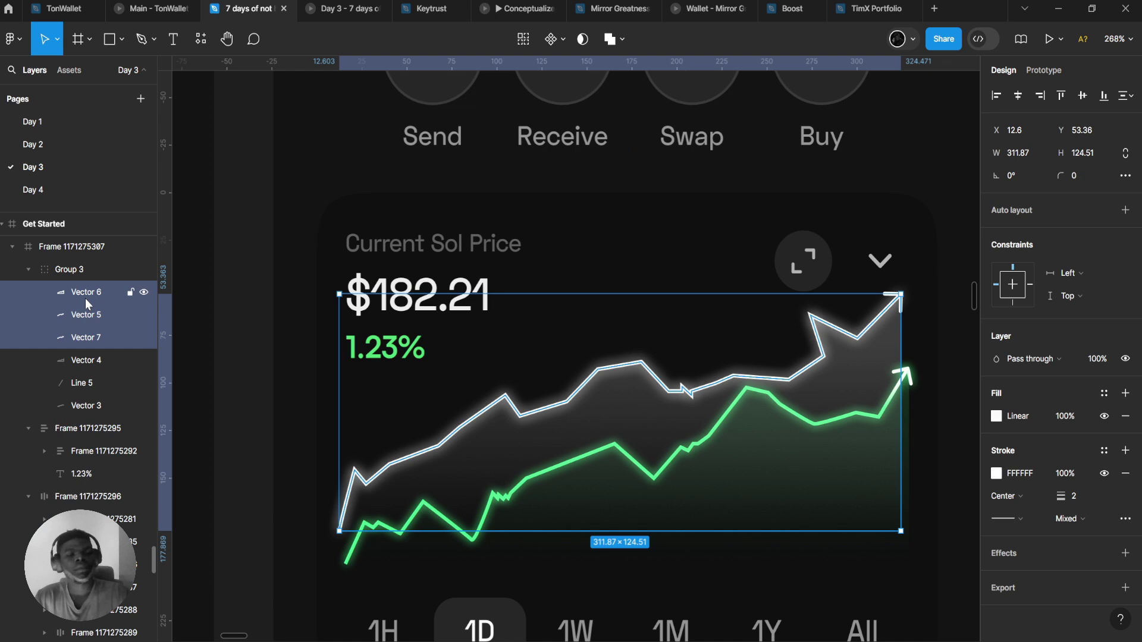
{"action": "left_click", "coordinate": [89, 338], "text": "shift"}
{"action": "left_click", "coordinate": [72, 286], "text": "shift"}
{"action": "key", "text": "Delete"}
{"action": "key", "text": "shift+0"}
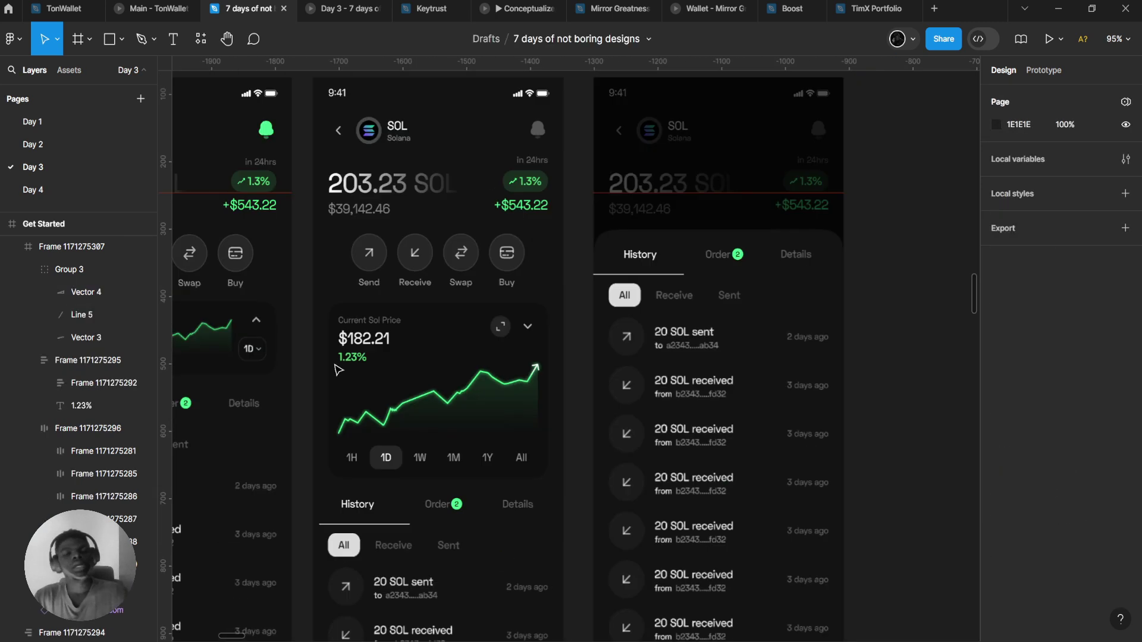
- Play the Day 3 prototype and toggle the Current Sol Price card between its expanded and collapsed states
{"action": "left_click", "coordinate": [341, 7]}
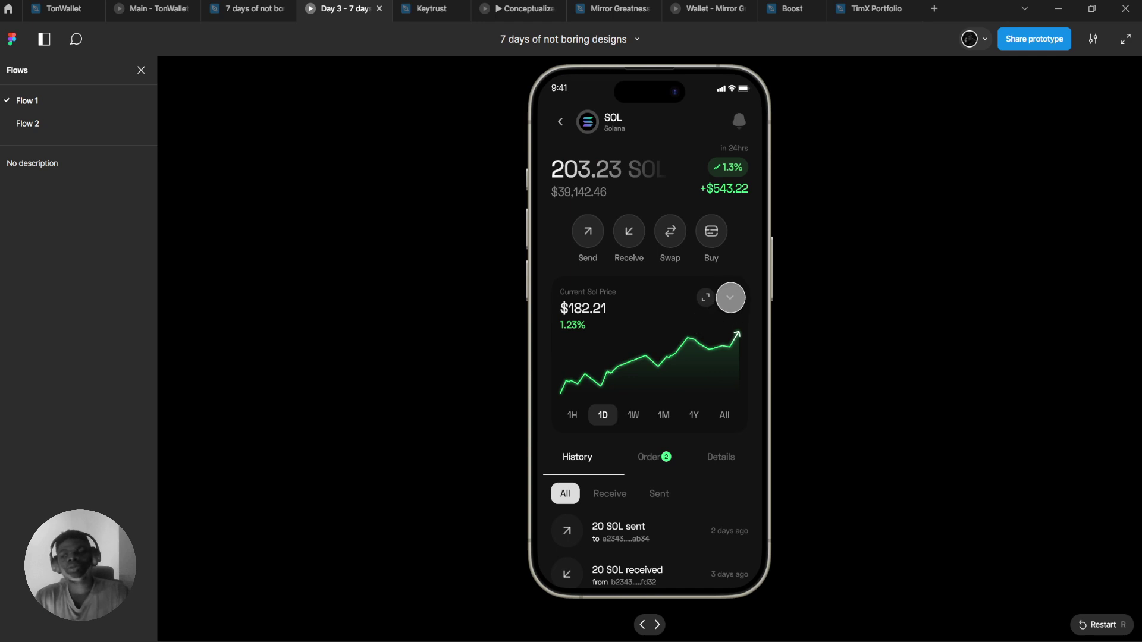
{"action": "left_click", "coordinate": [731, 297]}
{"action": "left_click", "coordinate": [731, 294]}
{"action": "left_click", "coordinate": [730, 296]}
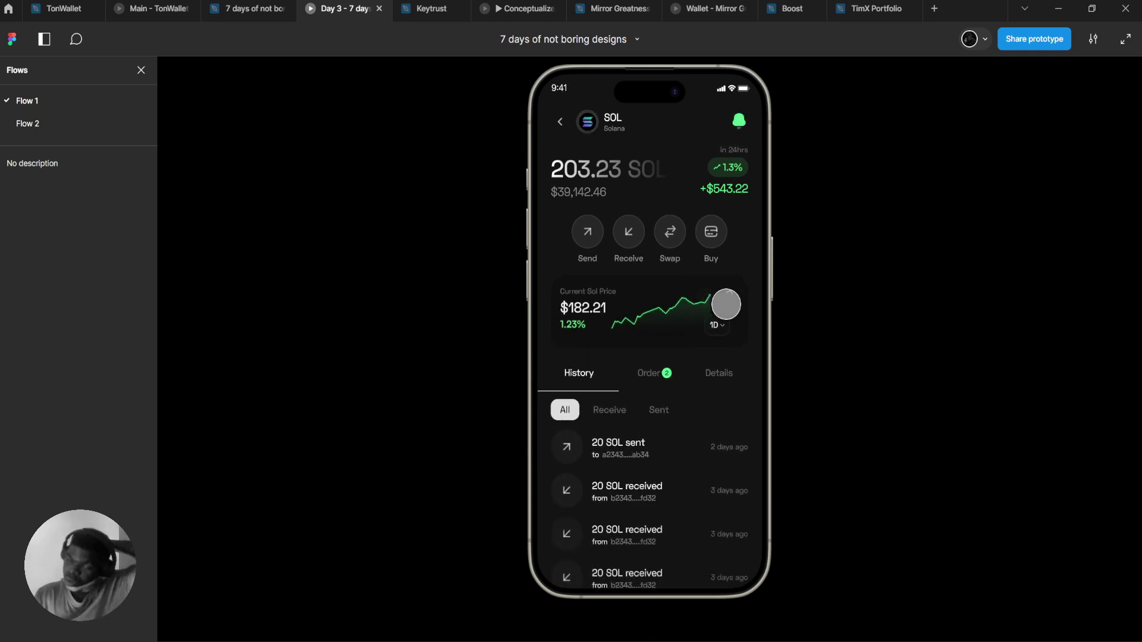
{"action": "left_click", "coordinate": [723, 312]}
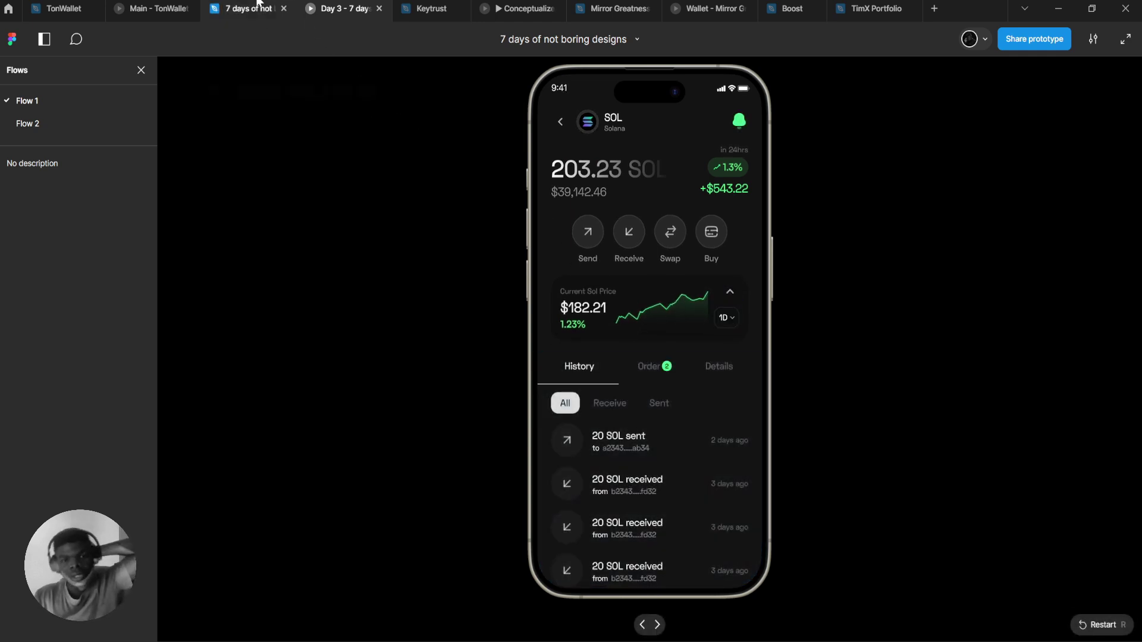
{"action": "mouse_move", "coordinate": [257, 1]}
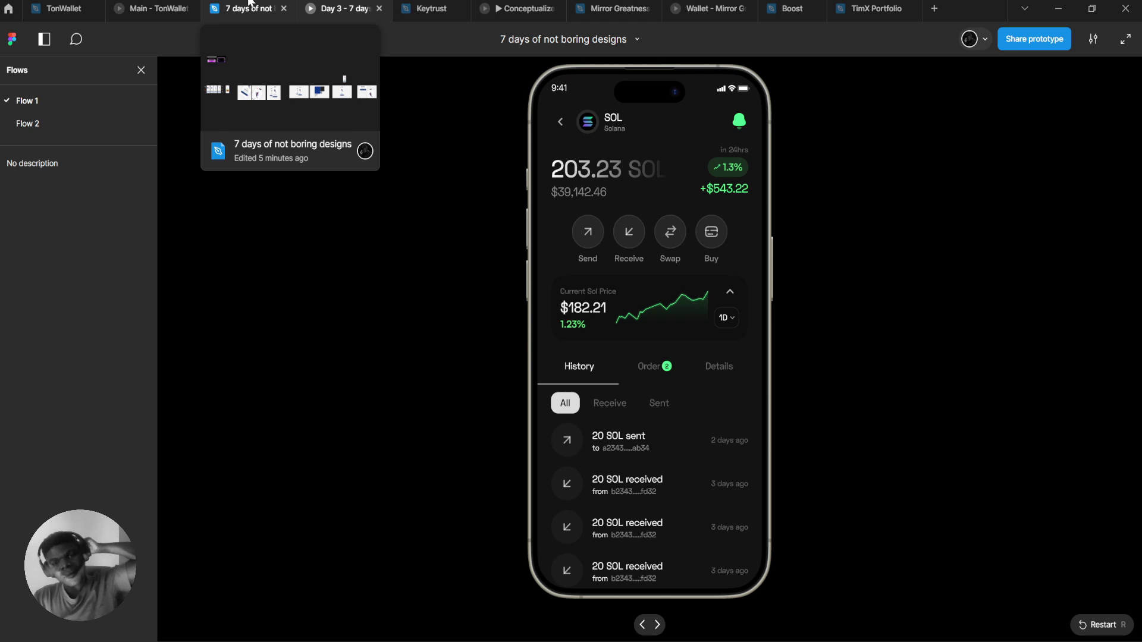